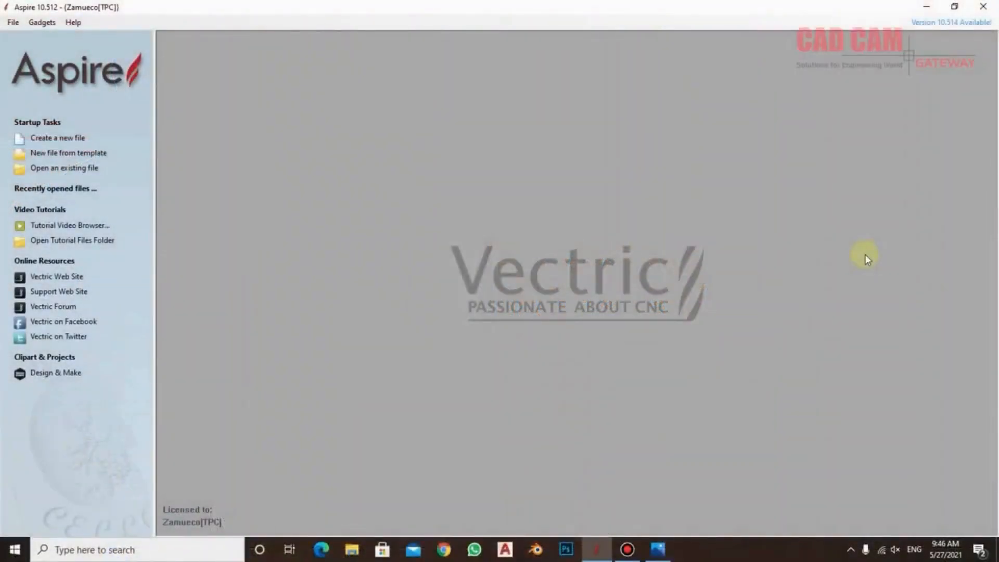
Switch to the Photos window with the carved panel reference image and rotate it to landscape
left_click(658, 549)
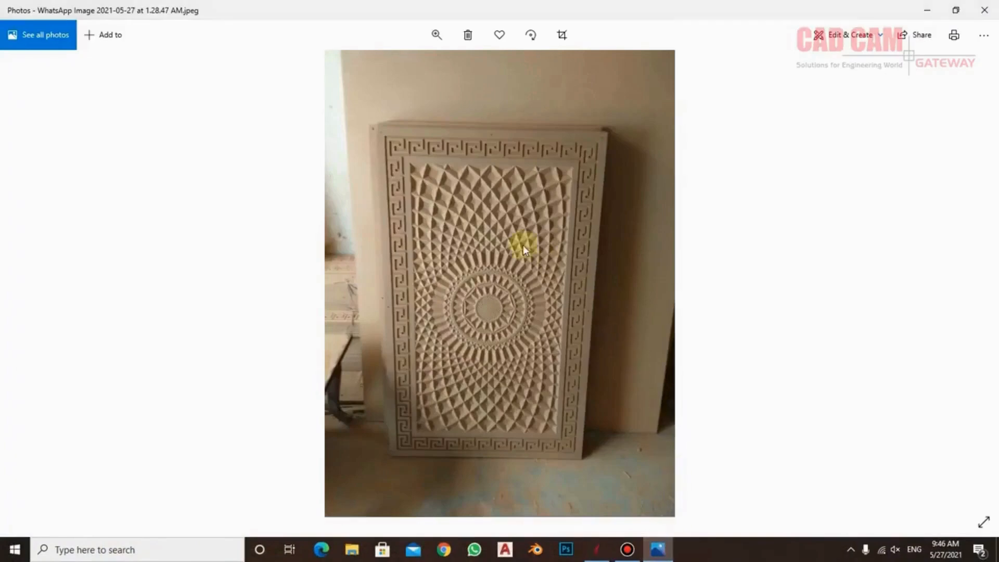
left_click(529, 36)
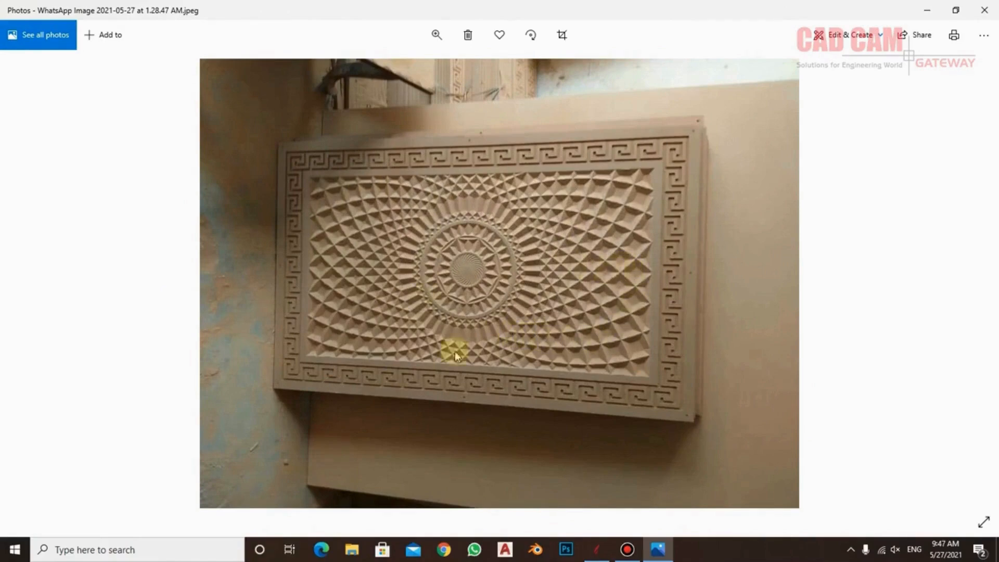
Switch to Aspire and create a new single-sided job 36 x 36 inches and 0.75 inches thick, with a centre datum
left_click(597, 550)
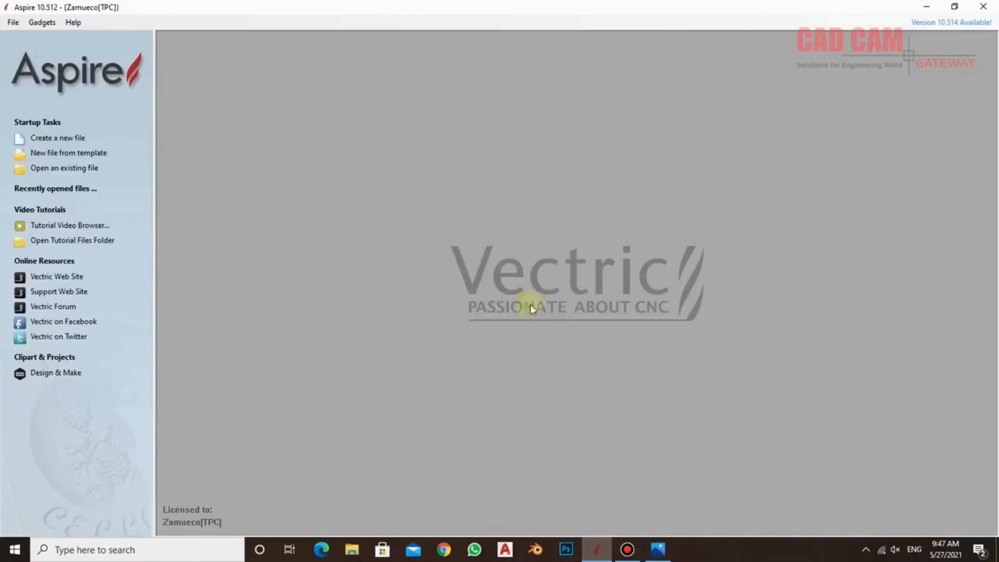
left_click(69, 141)
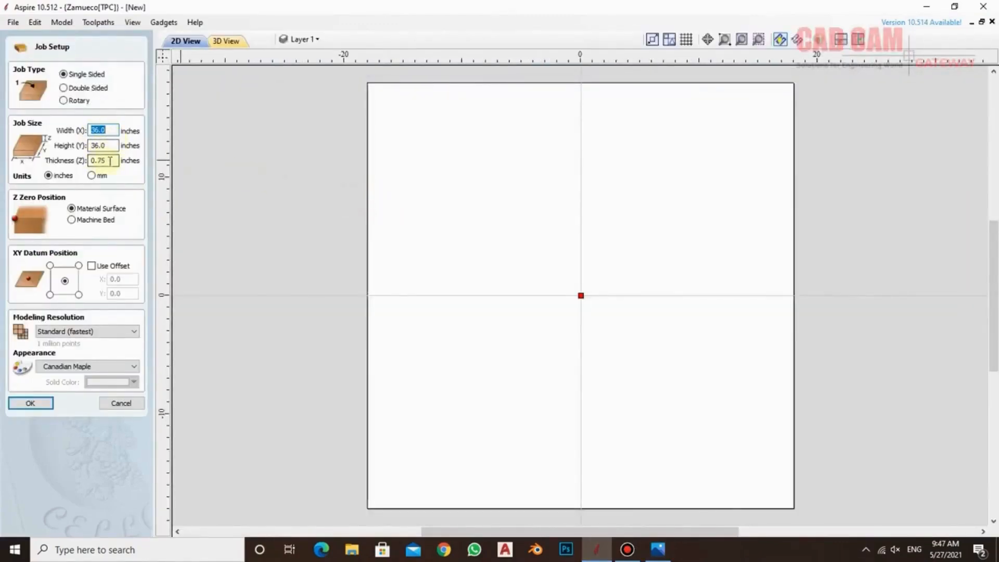
left_click(29, 407)
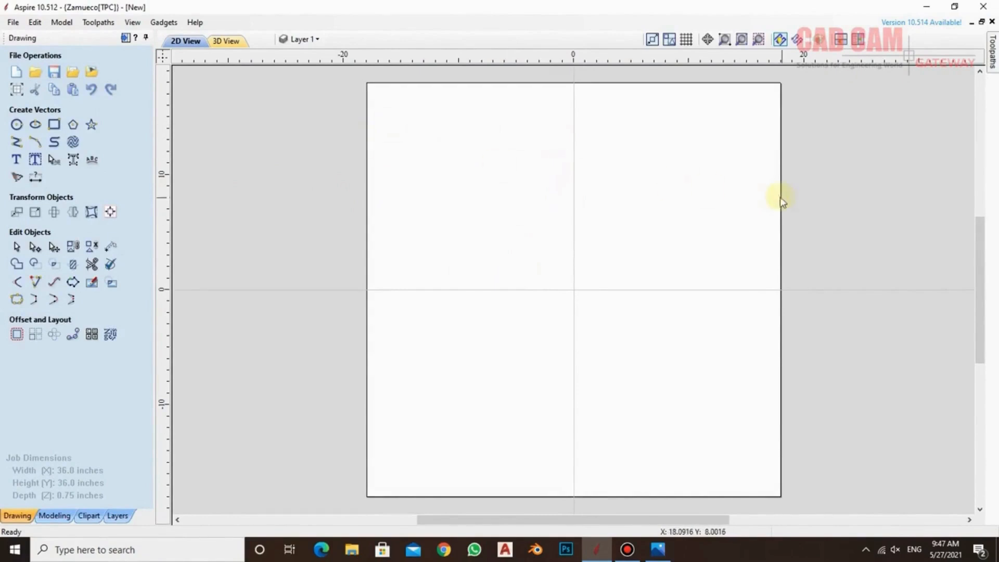
Draw a 34 x 34 inch rectangle with square corners, centred at 0, 0
left_click(54, 126)
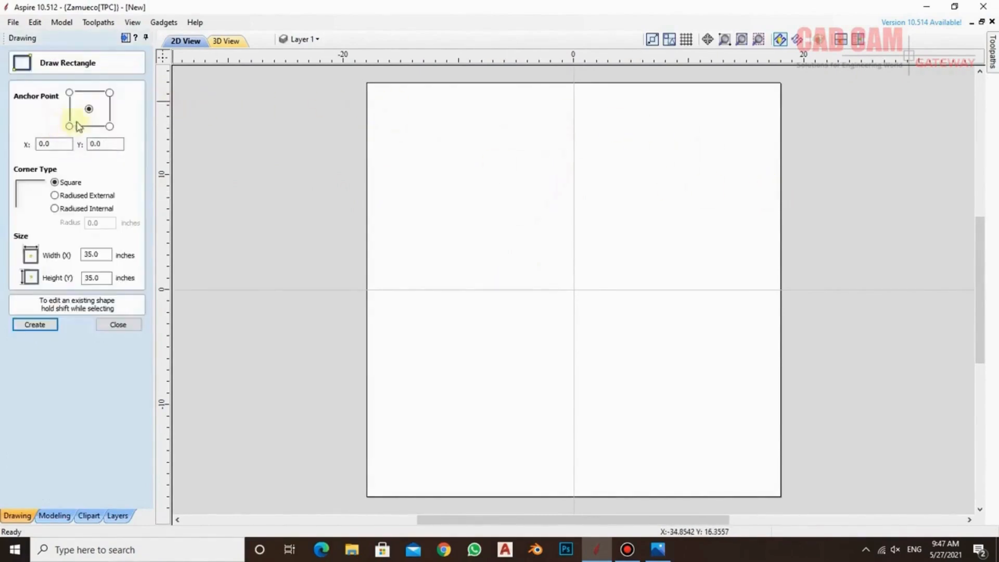
left_click(38, 325)
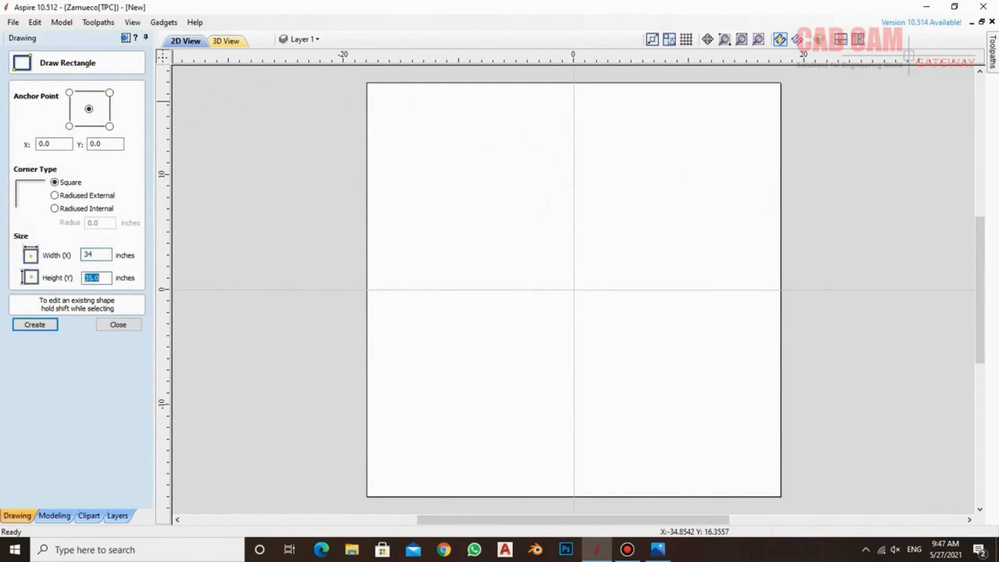
key("Return")
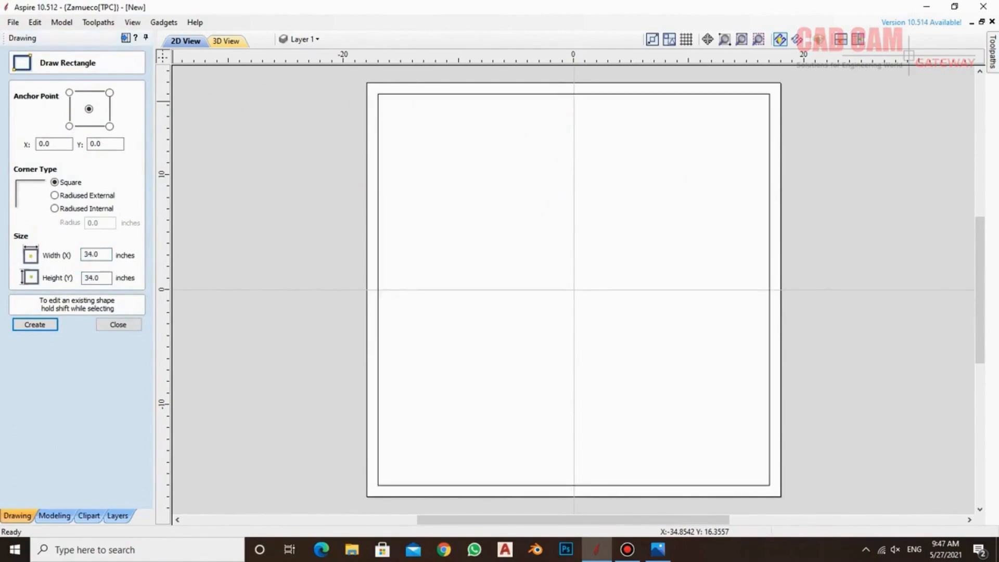
left_click(118, 325)
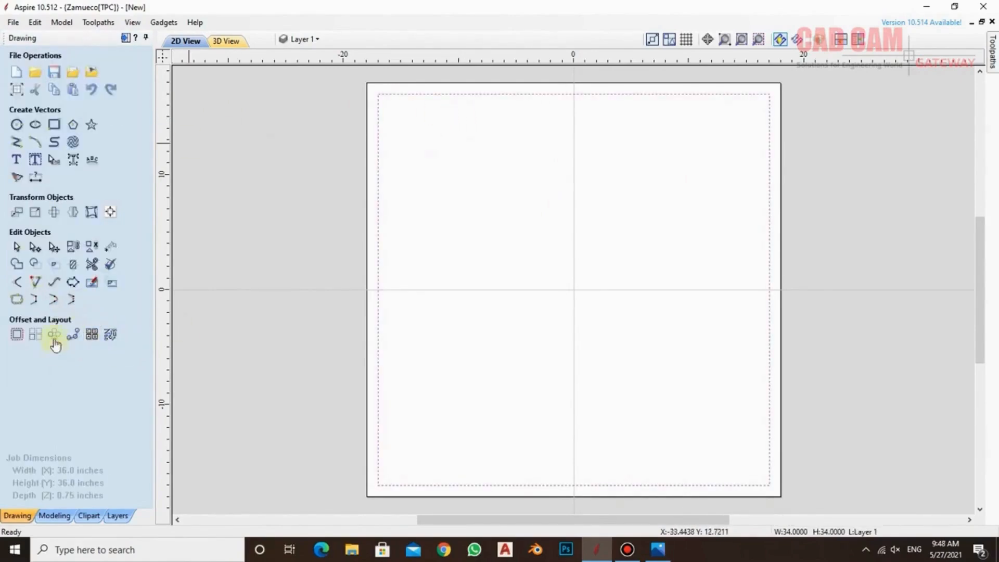
Offset the 34 inch square inwards by 2.25 inches with sharp corners, keeping the original
left_click(16, 335)
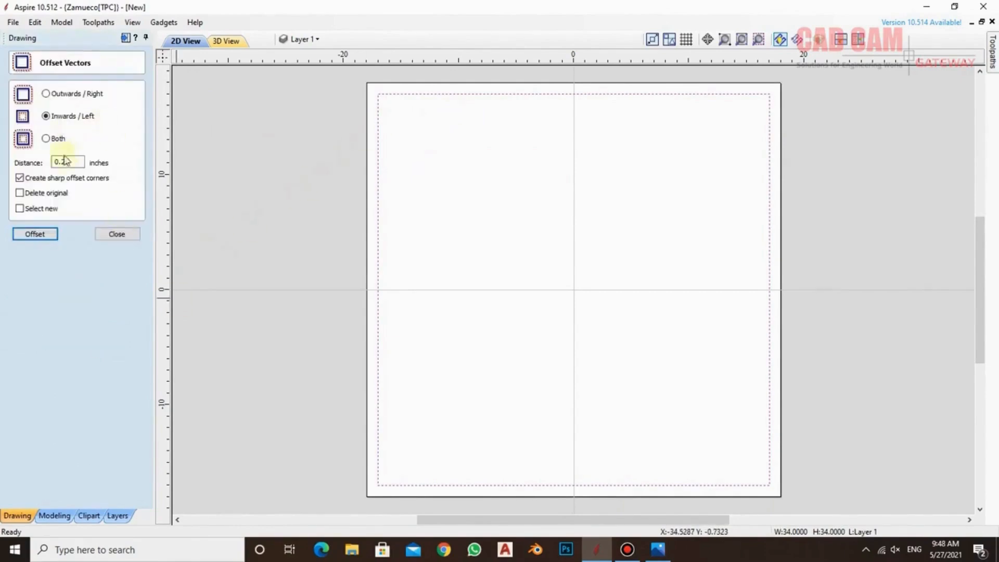
type("2.")
key("Return")
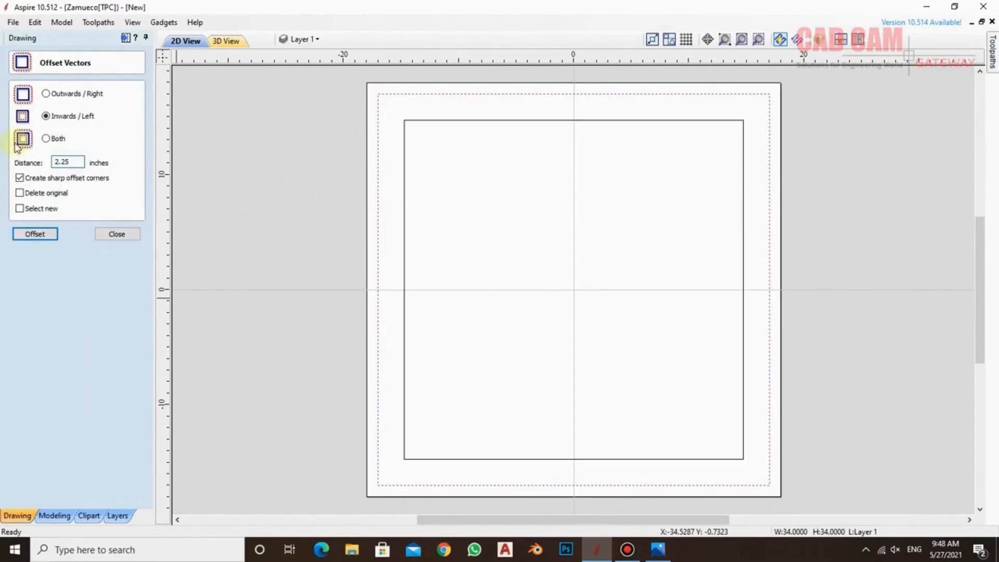
left_click(458, 150)
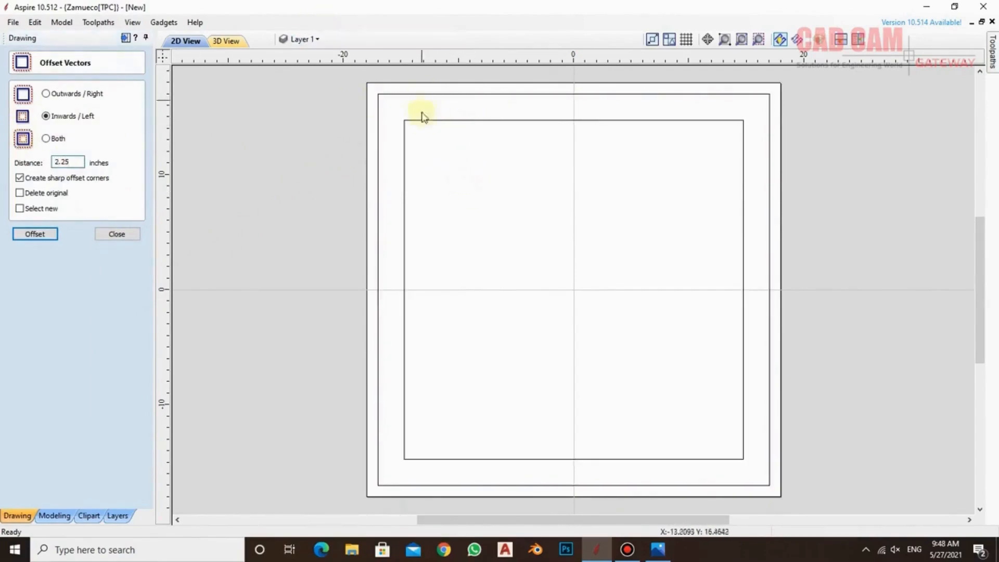
left_click(133, 233)
Import the vectors from ver1.dxf into the job
left_click(13, 23)
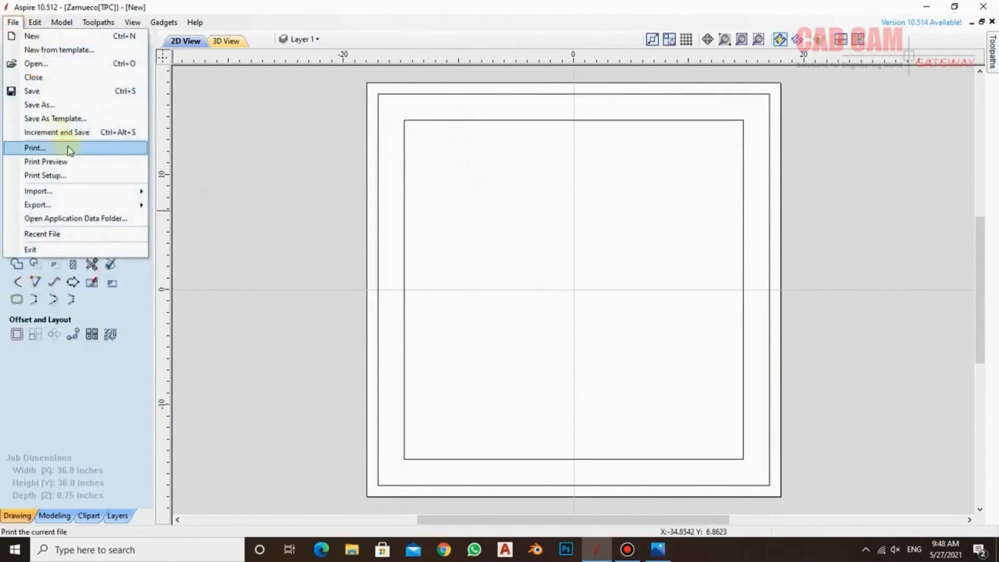
left_click(196, 191)
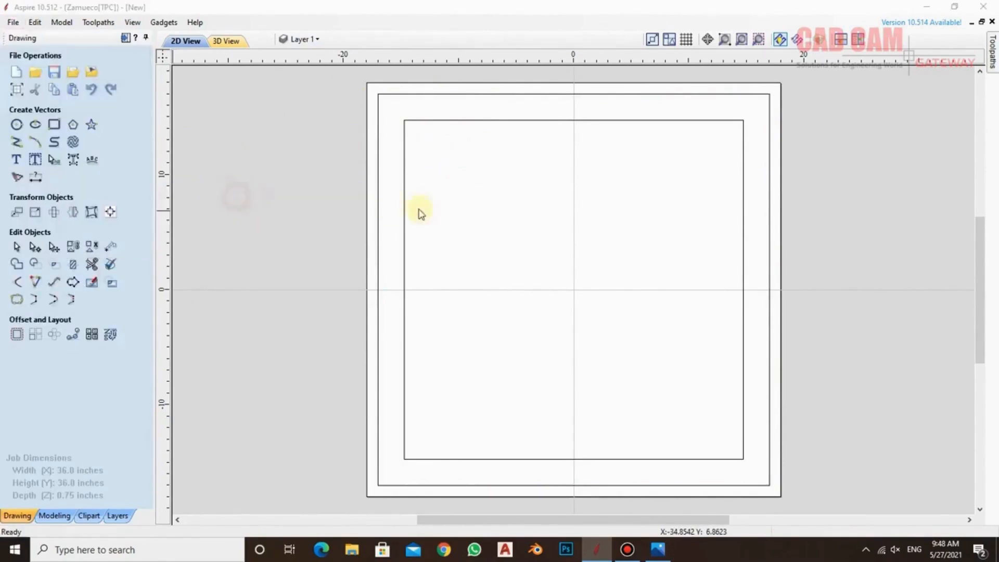
left_click(645, 370)
left_click(643, 381)
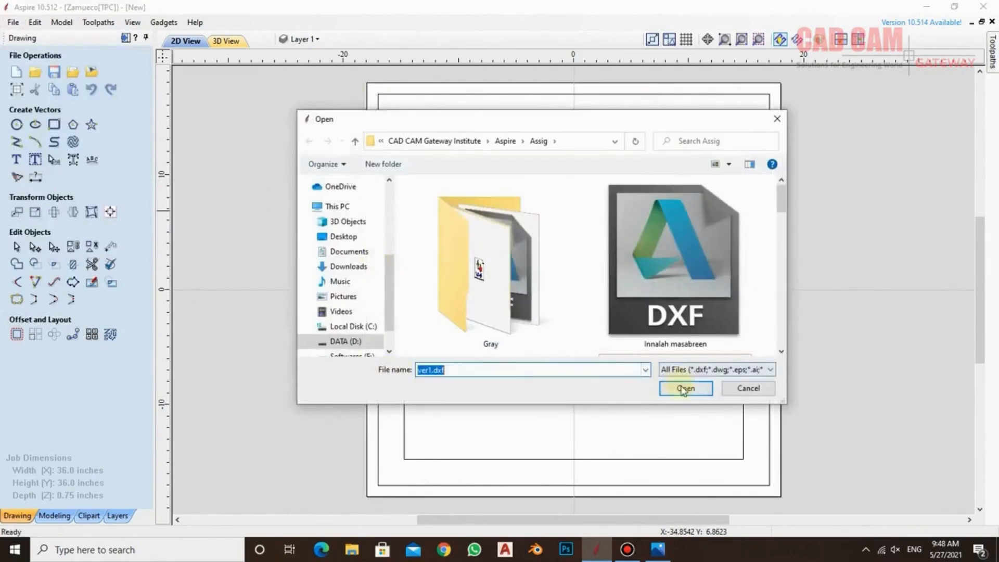
left_click(683, 390)
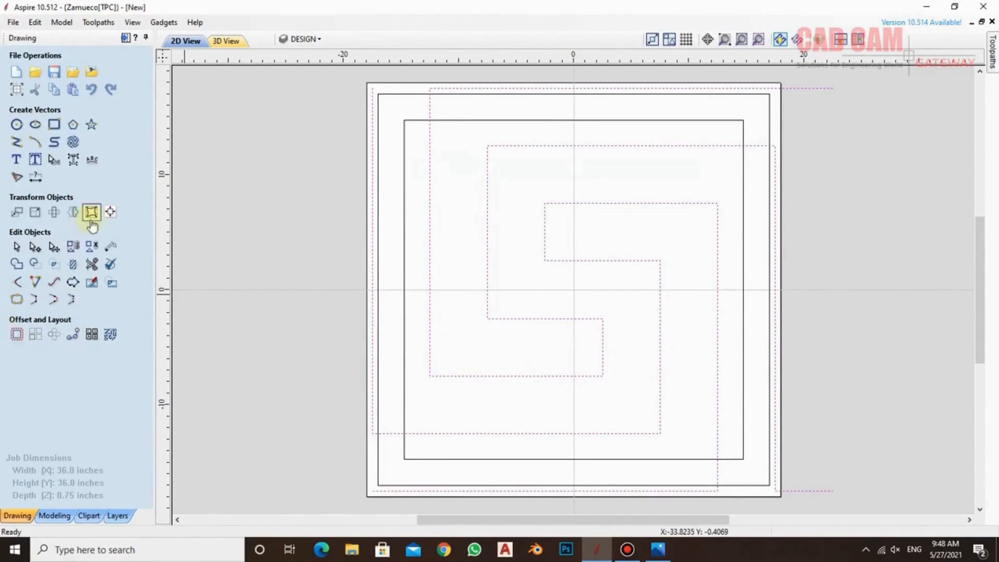
Resize the imported key motif to a height of 2.25 inches, with width and height linked
left_click(36, 213)
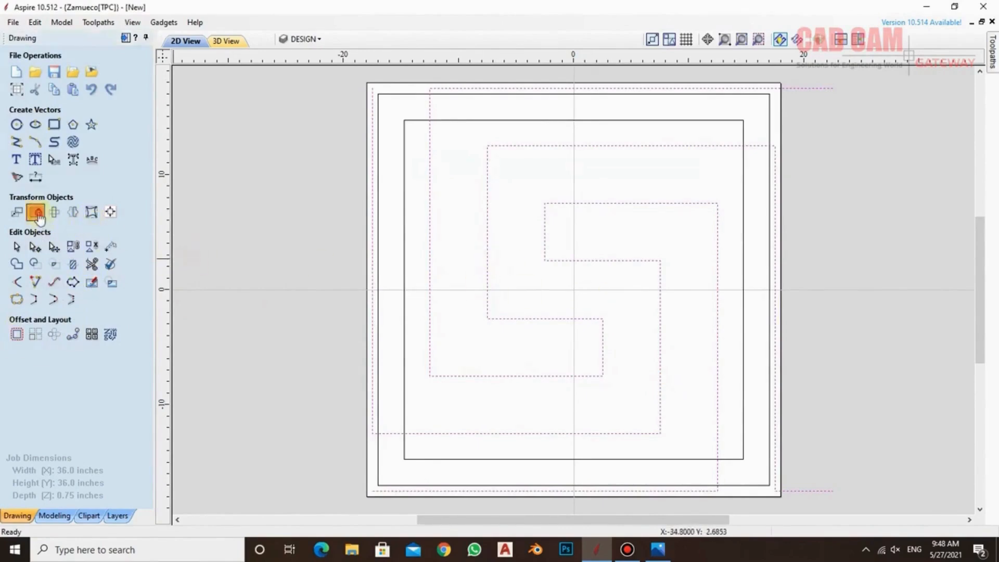
left_click(73, 197)
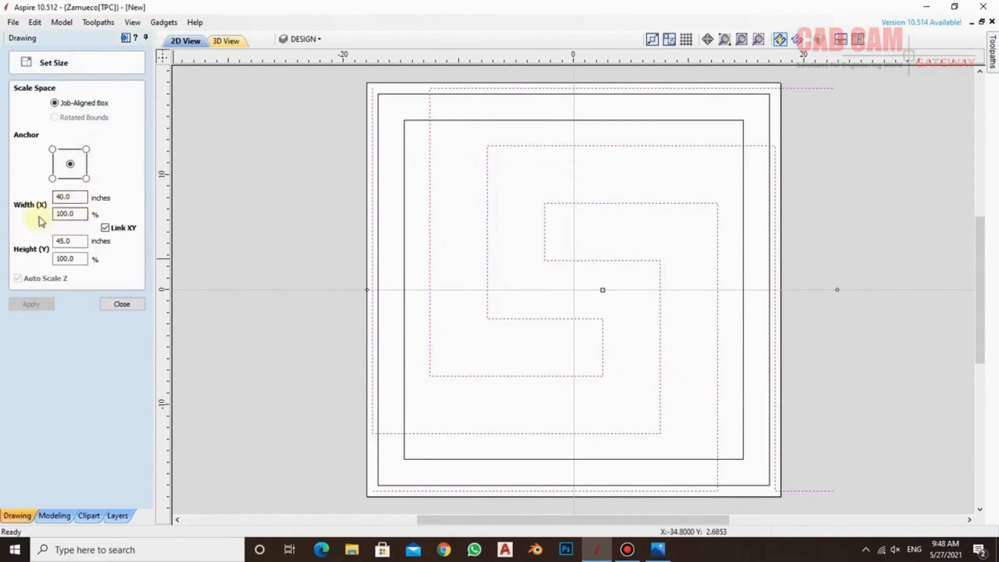
left_click(83, 241)
type("2.25")
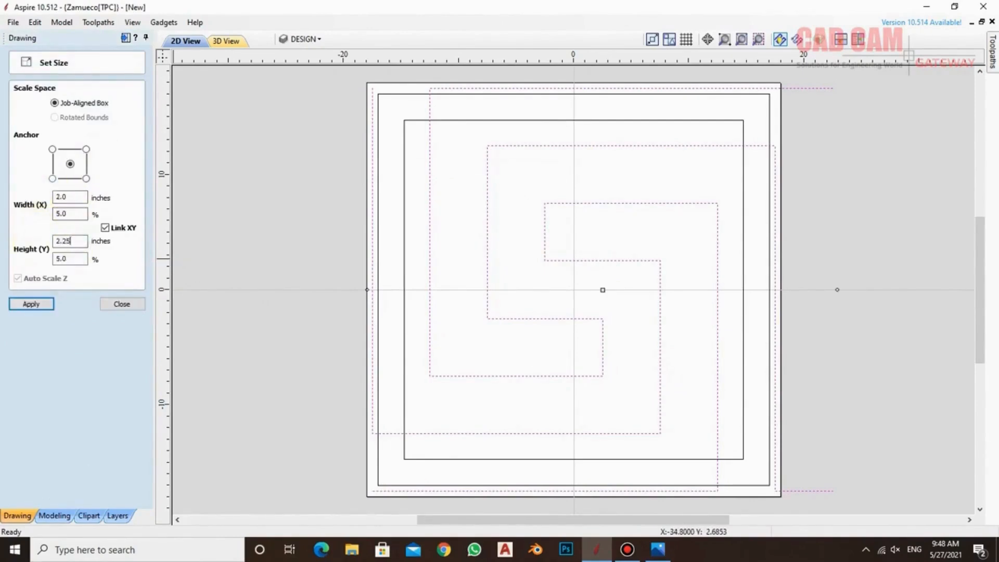
key("Return")
left_click(121, 304)
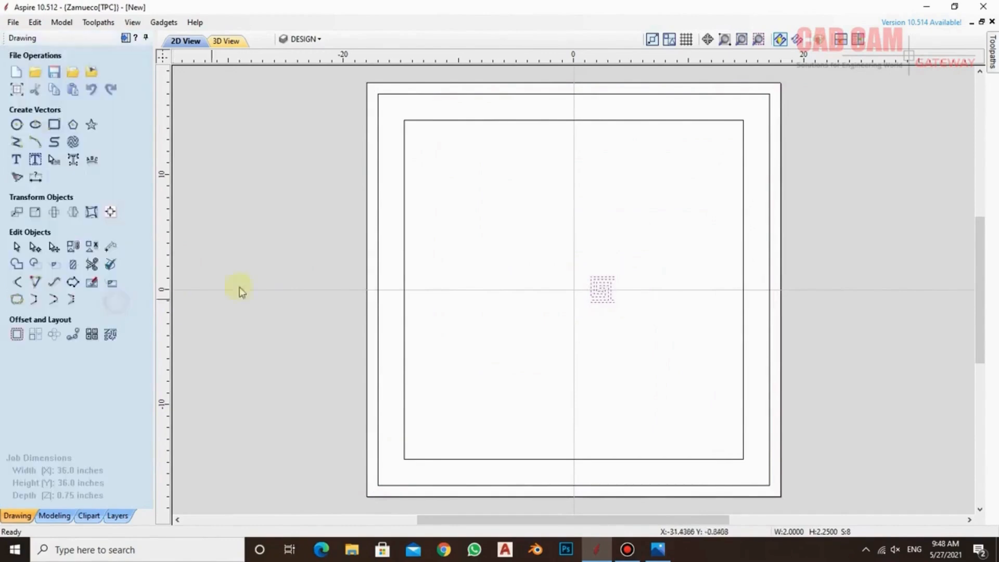
Move the key motif into the upper border band between the two squares, near the middle and snapped to the outer edge
left_click(724, 41)
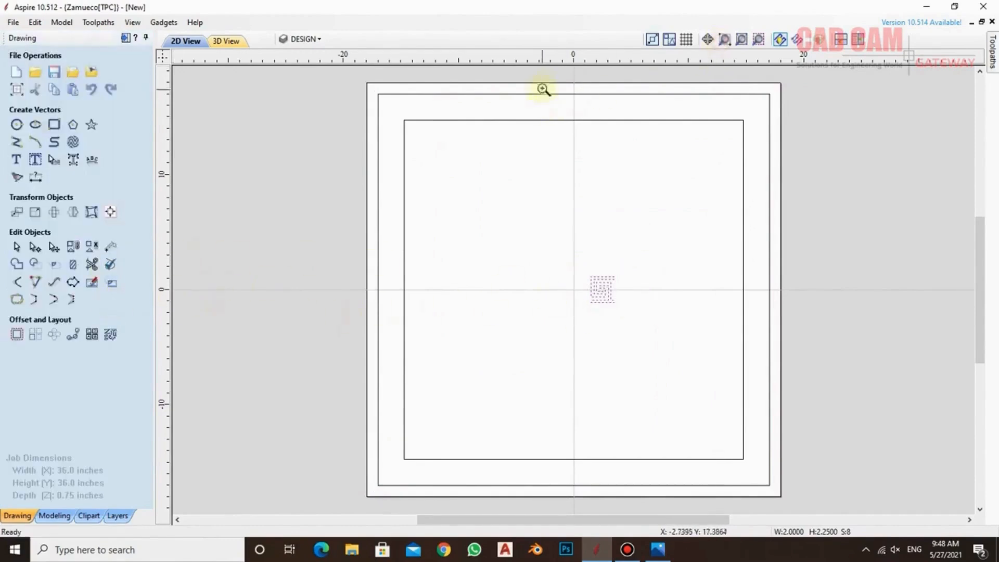
left_click_drag(540, 87, 634, 308)
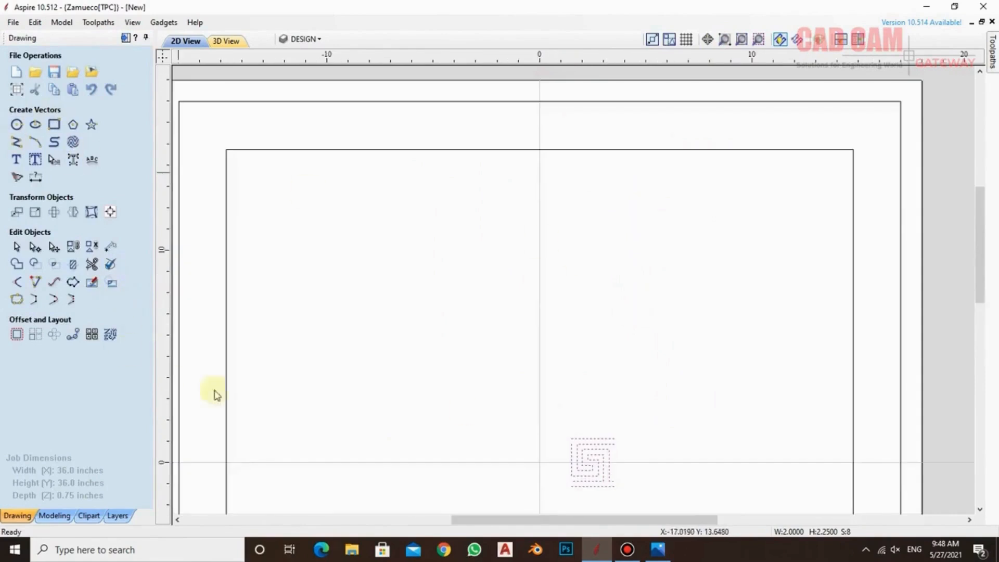
left_click(54, 247)
left_click_drag(599, 452, 540, 104)
scroll(536, 98, "up", 5)
scroll(536, 98, "up", 1)
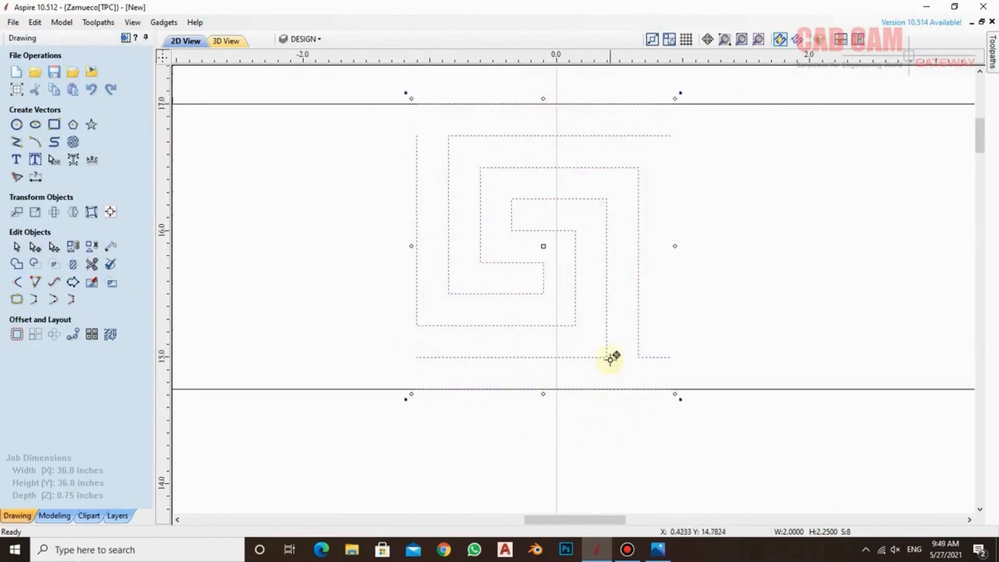
scroll(608, 357, "down", 3)
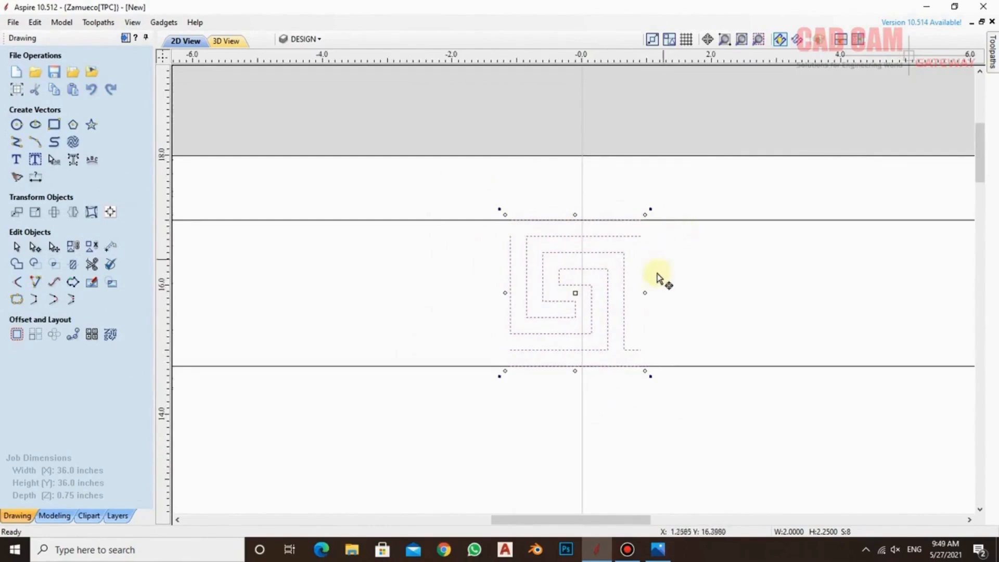
scroll(651, 346, "down", 6)
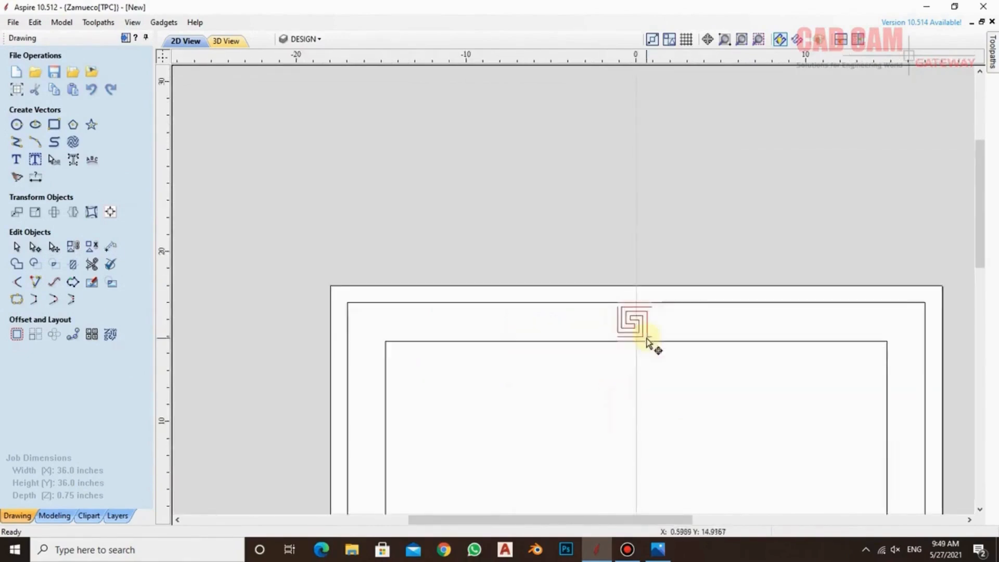
scroll(653, 350, "up", 1)
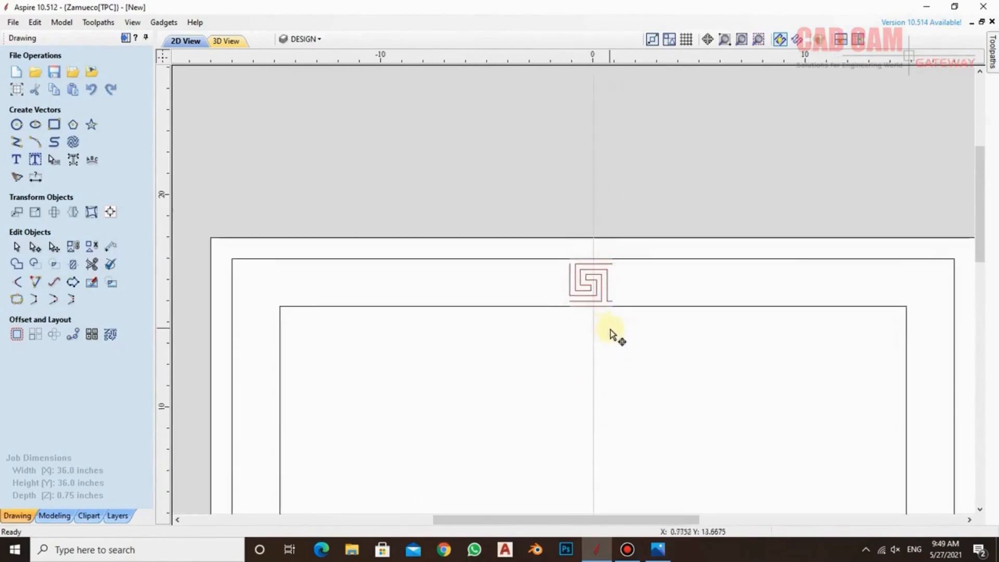
left_click_drag(519, 238, 659, 339)
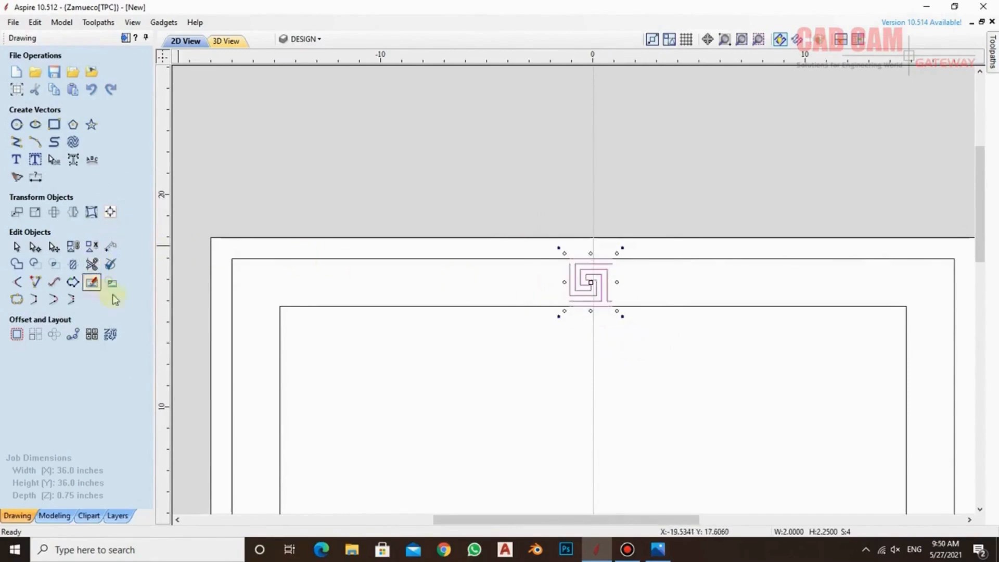
left_click(35, 334)
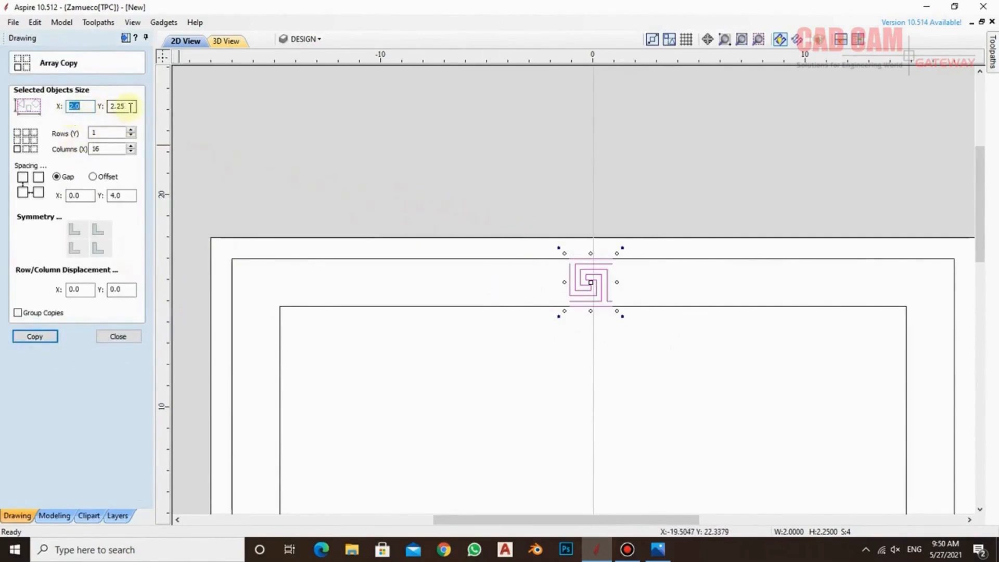
left_click(127, 336)
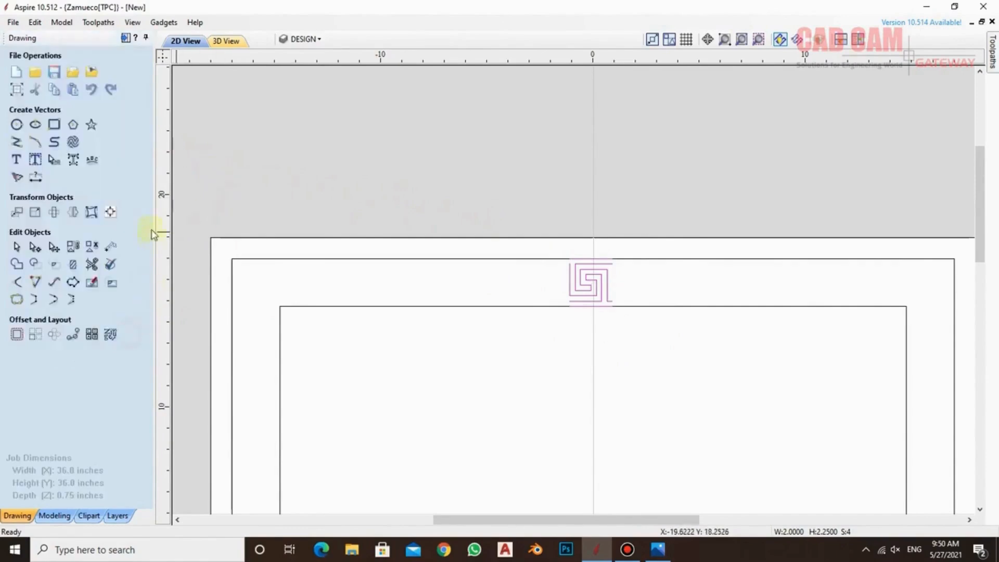
Measure the outer square's top edge with a length dimension, and delete the dimension
left_click(35, 176)
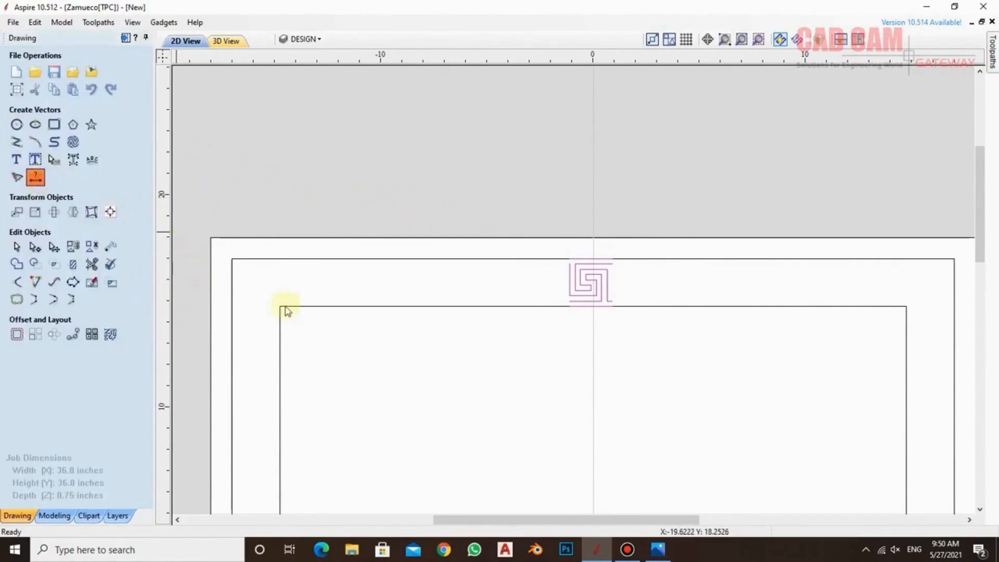
left_click(233, 259)
left_click(954, 258)
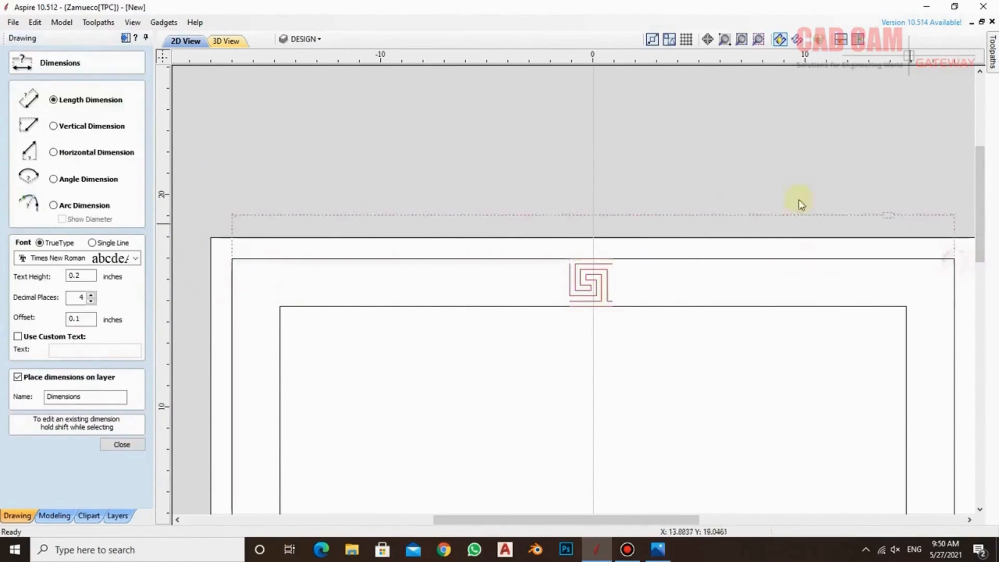
left_click(669, 221)
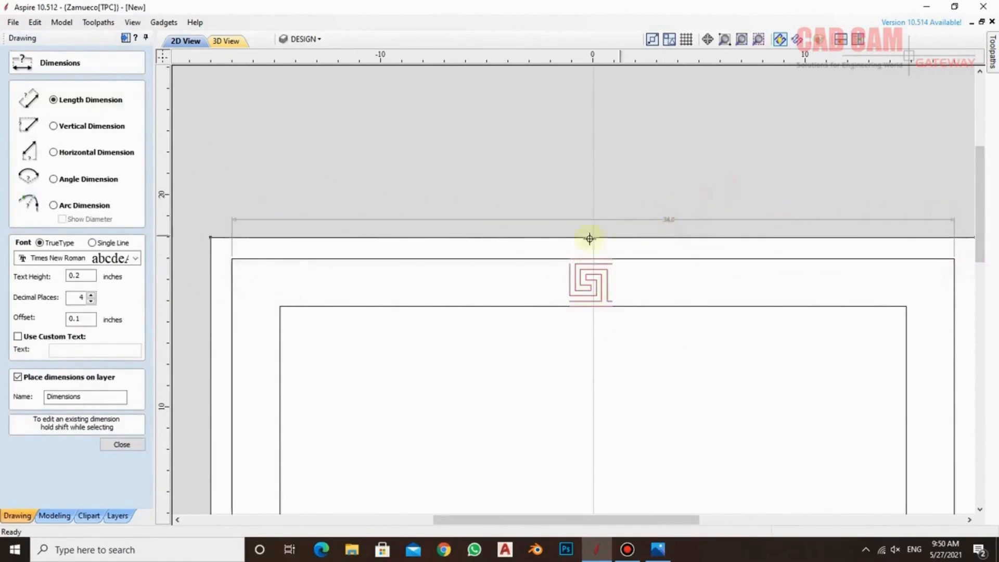
left_click(123, 446)
left_click(666, 220)
key("Delete")
Select the key motif and divide 34 by 2 in Calculator
left_click_drag(553, 249, 644, 319)
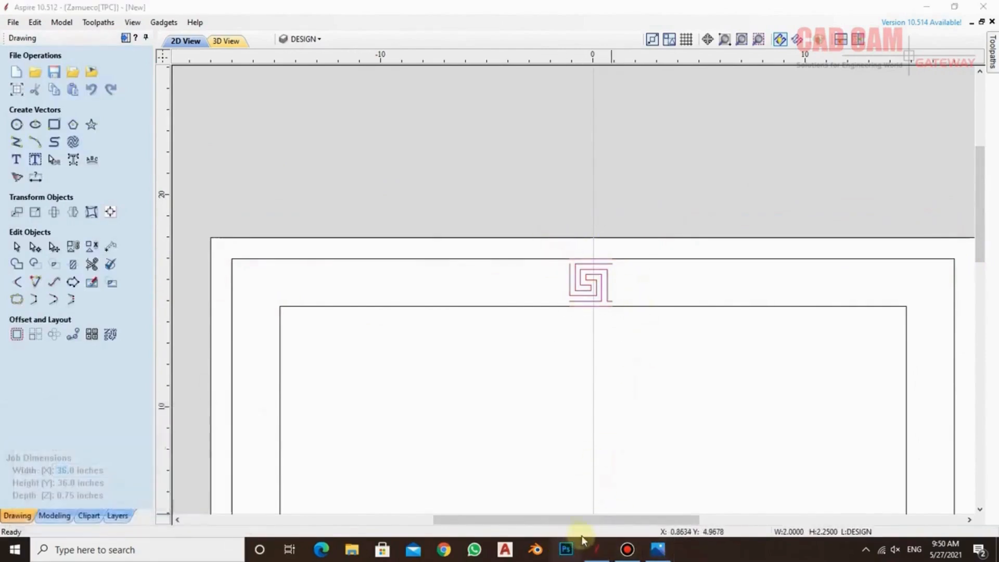
left_click(895, 332)
left_click(798, 301)
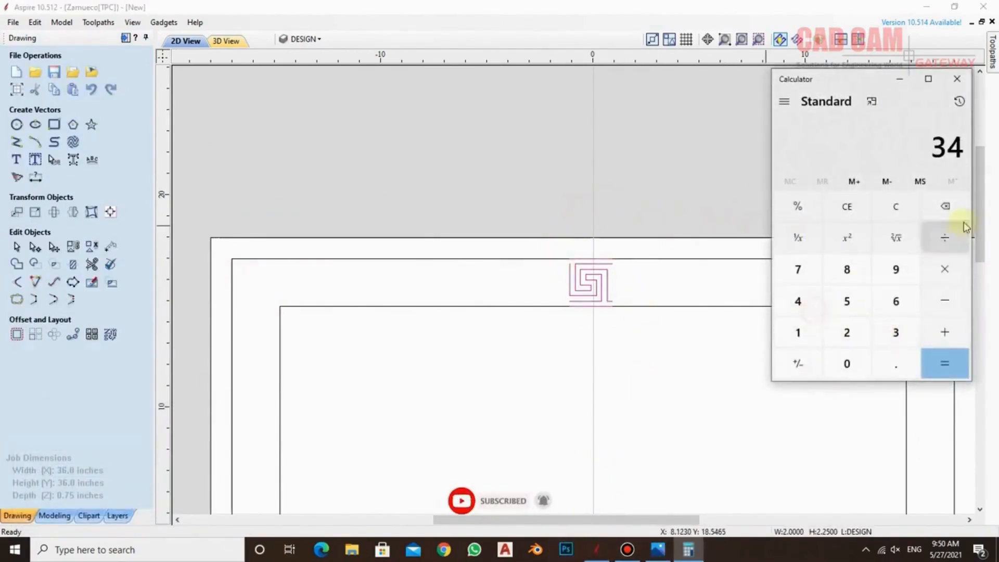
left_click(944, 237)
left_click(847, 332)
left_click(944, 363)
left_click(898, 79)
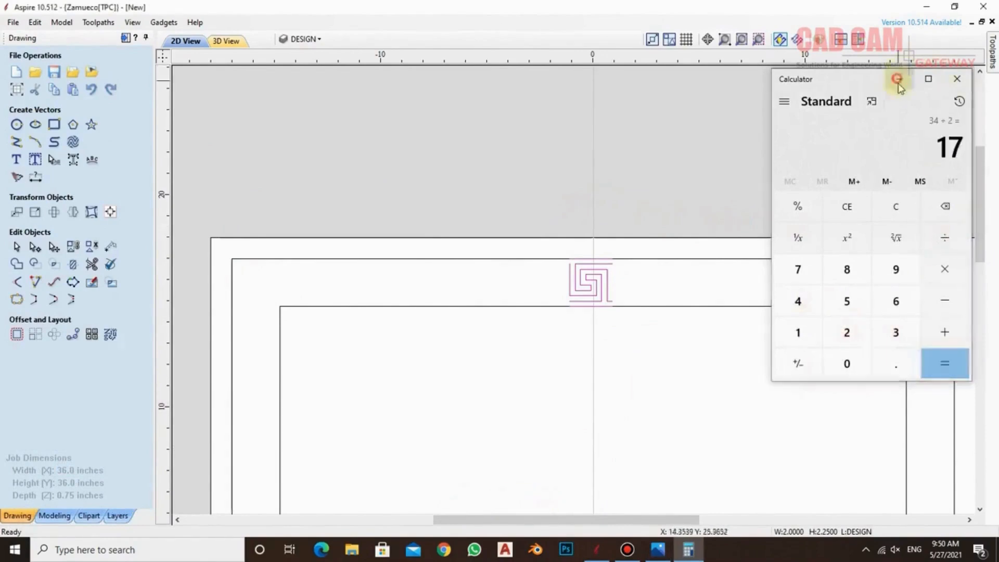
Array-copy the key motif into 1 row and 17 columns with a 0.0 horizontal gap, and group the copies
left_click_drag(524, 207, 666, 354)
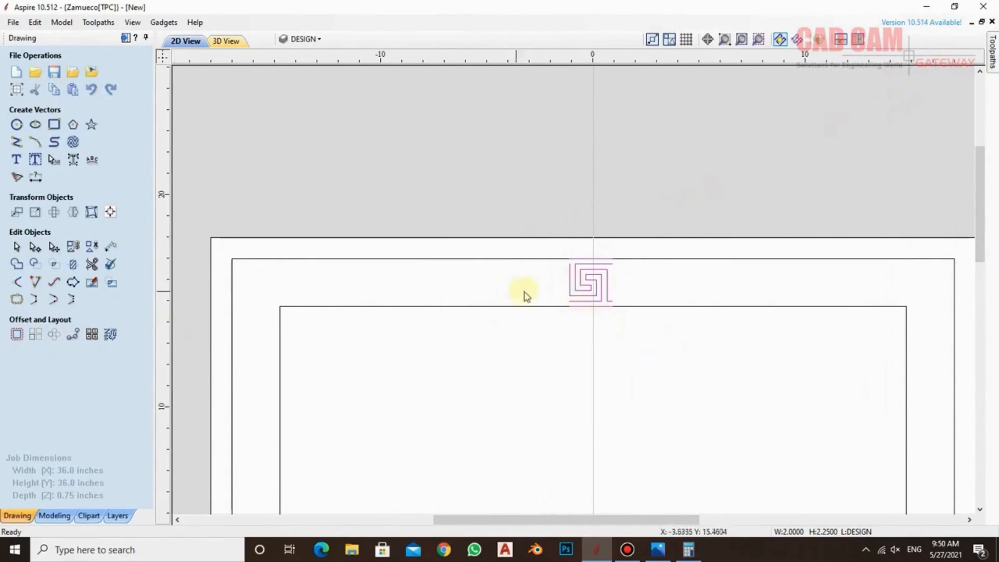
left_click(35, 335)
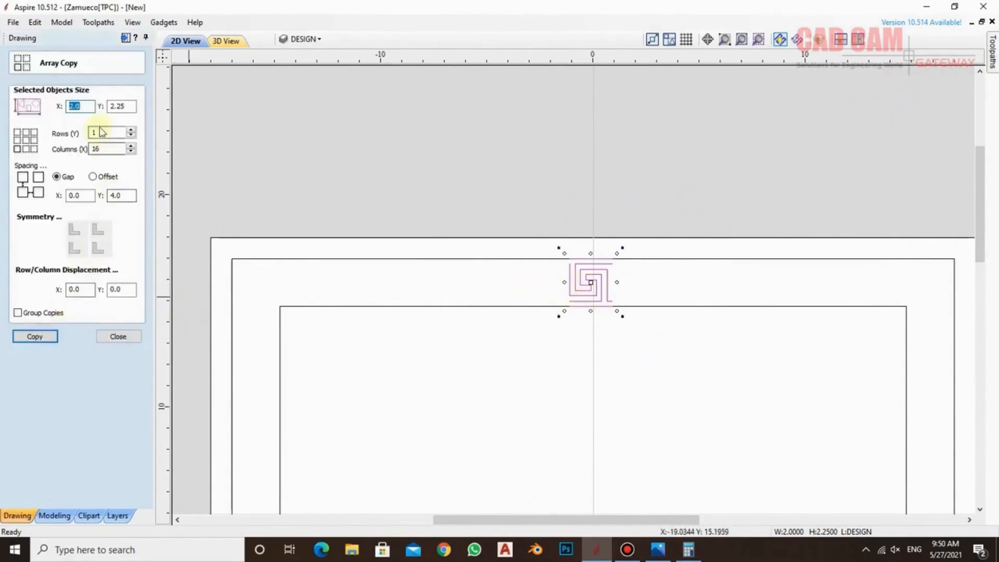
left_click(131, 146)
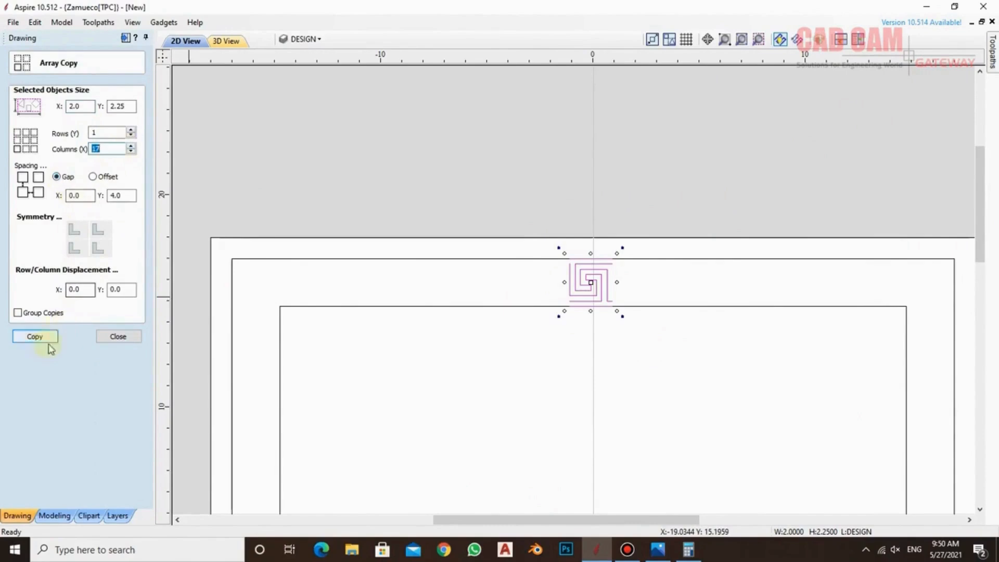
left_click(18, 313)
left_click(35, 336)
scroll(453, 266, "down", 1)
scroll(453, 260, "down", 3)
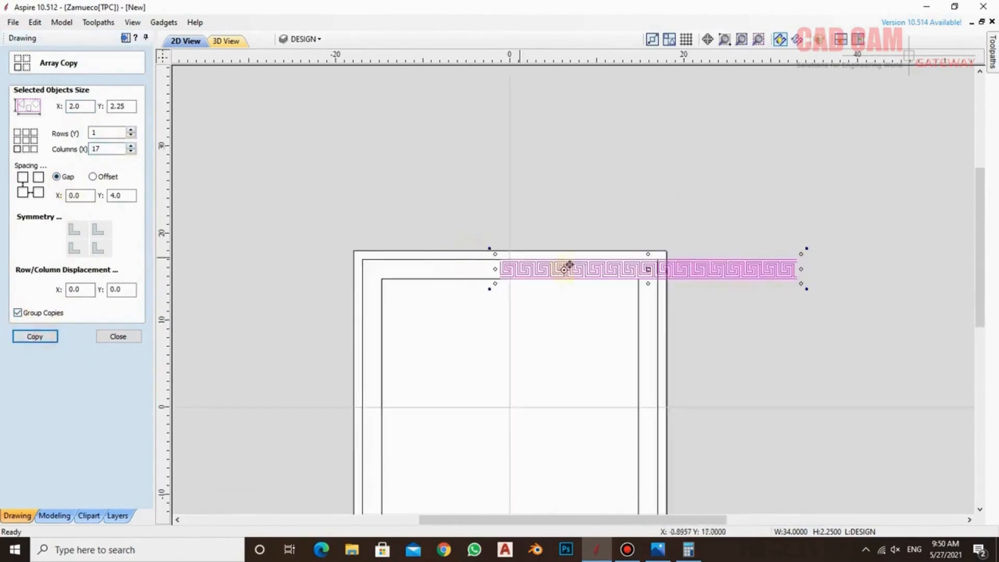
Move the row of key motifs so it is centred across the upper border band, and reselect it
left_click_drag(649, 269, 509, 269)
left_click(341, 248)
left_click_drag(341, 248, 666, 310)
left_click(687, 253)
scroll(688, 254, "down", 2)
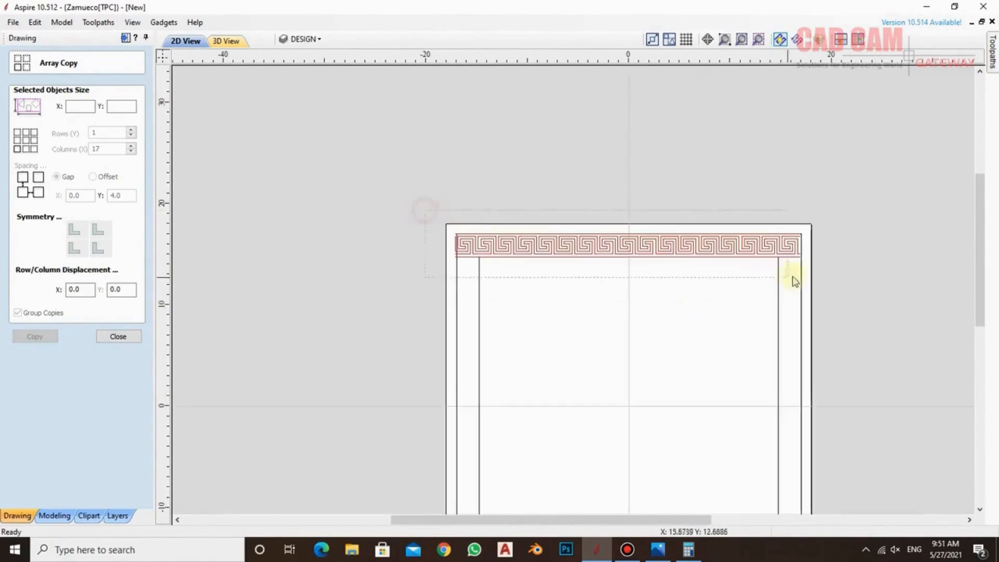
Create a mirrored copy of the key strip below the original and move it into the lower border band
left_click(118, 337)
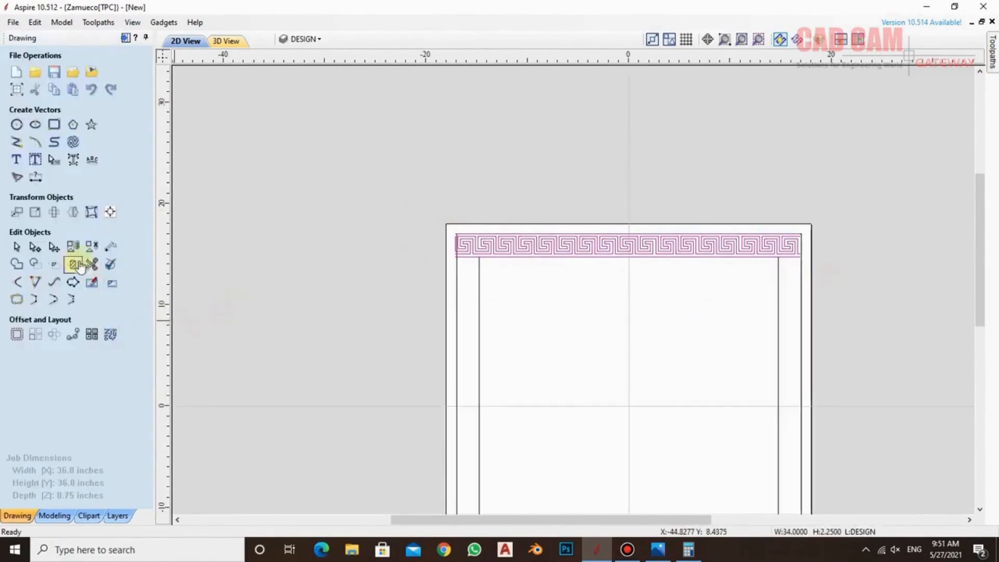
left_click(73, 214)
left_click(73, 171)
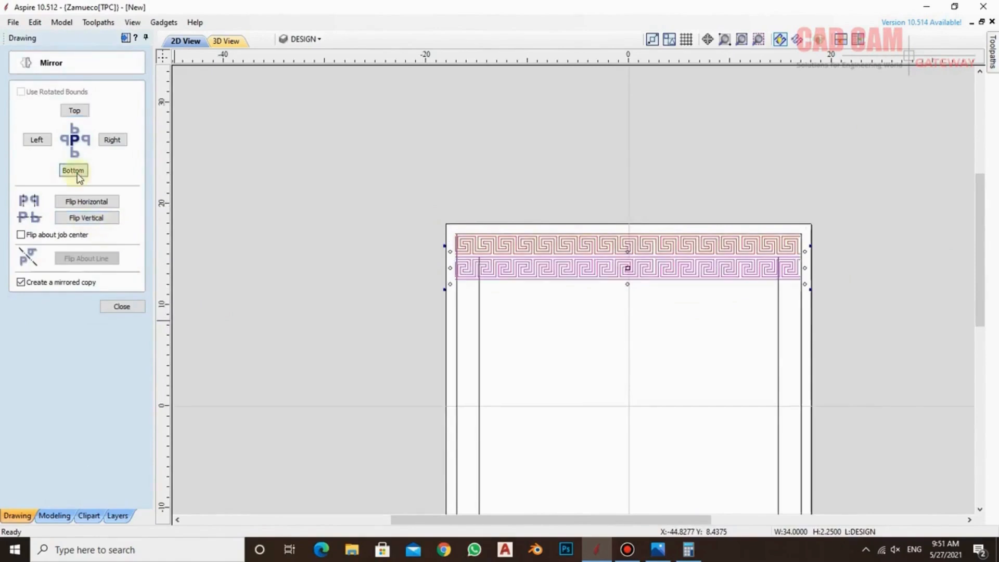
left_click_drag(628, 268, 635, 510)
scroll(727, 346, "down", 2)
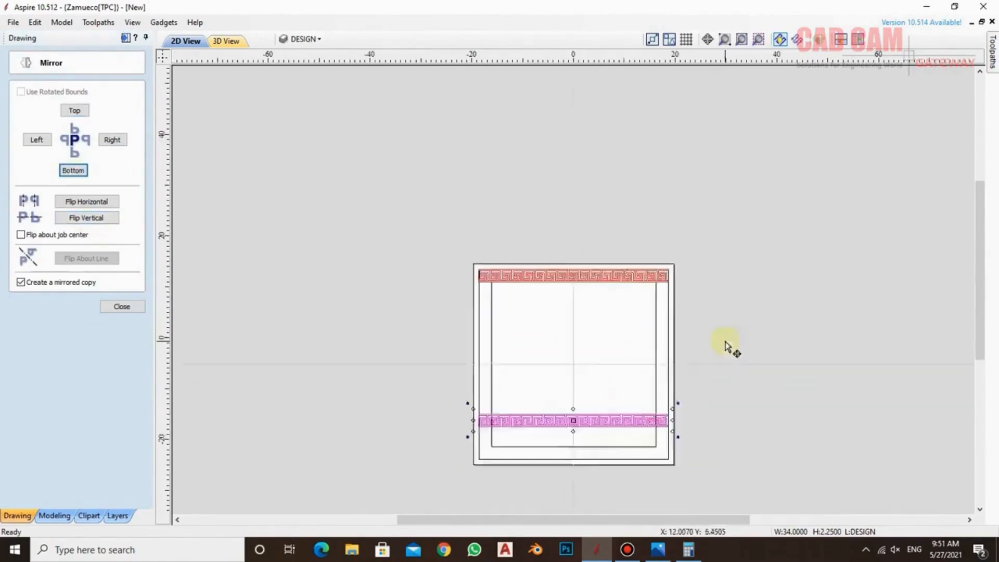
scroll(553, 379, "up", 3)
scroll(719, 442, "up", 2)
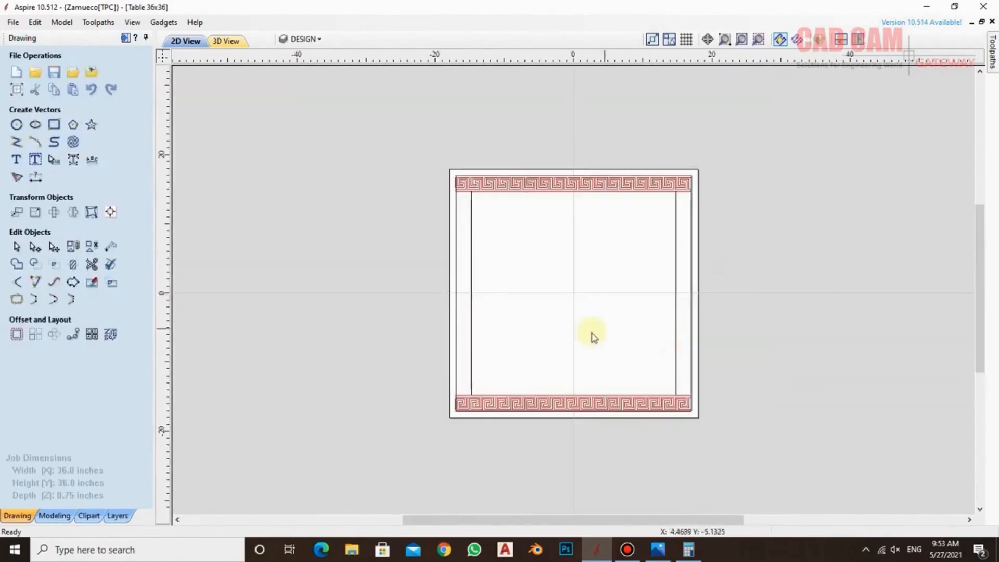
scroll(510, 398, "up", 2)
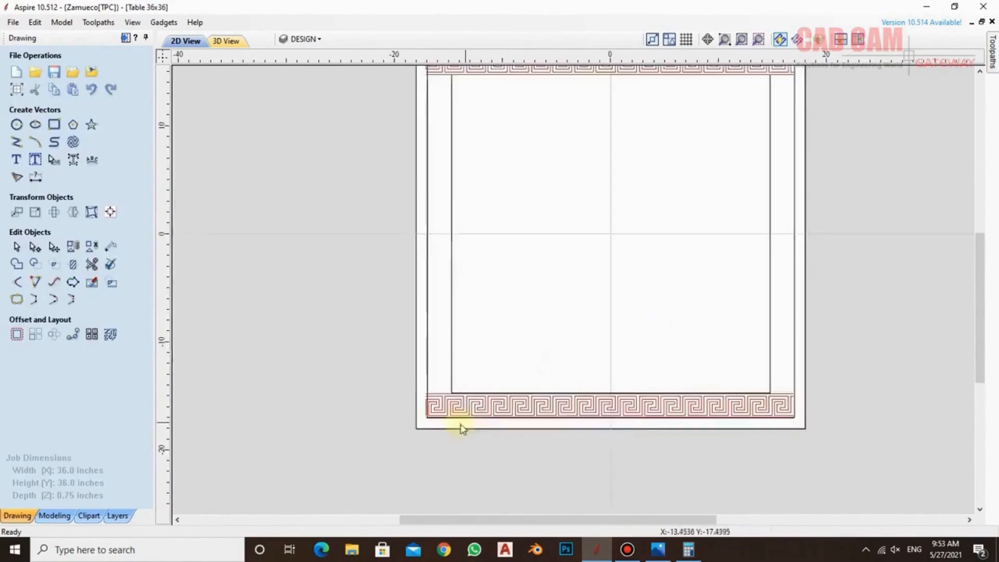
Snap the lower key strip's corner to the lower-left corner of the outer square
scroll(462, 427, "up", 6)
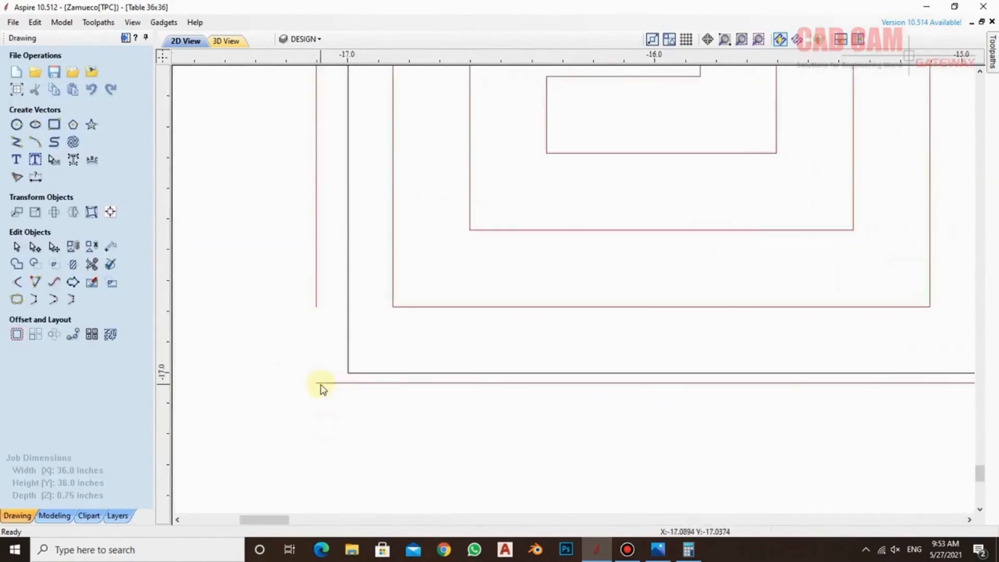
left_click(319, 385)
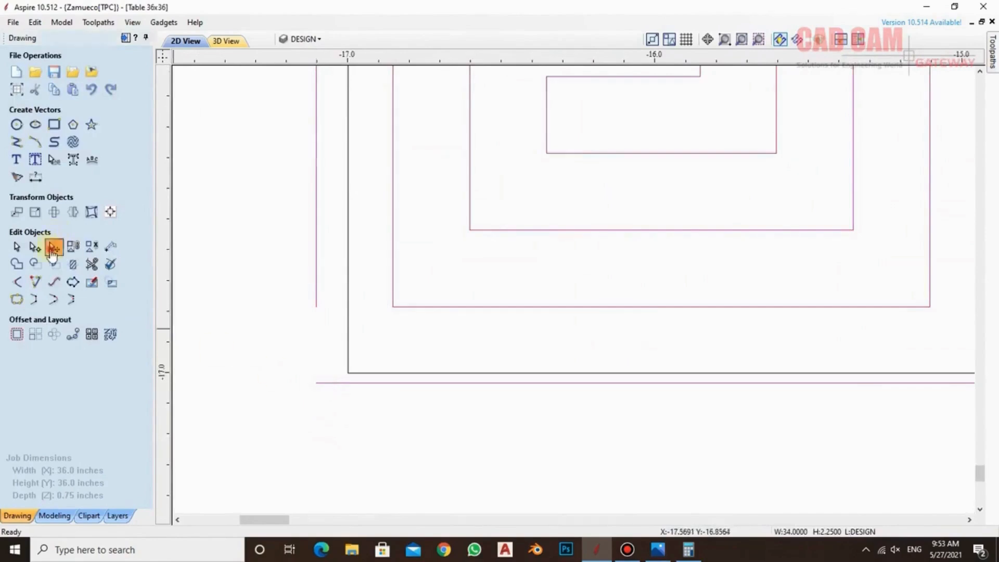
scroll(319, 382, "down", 5)
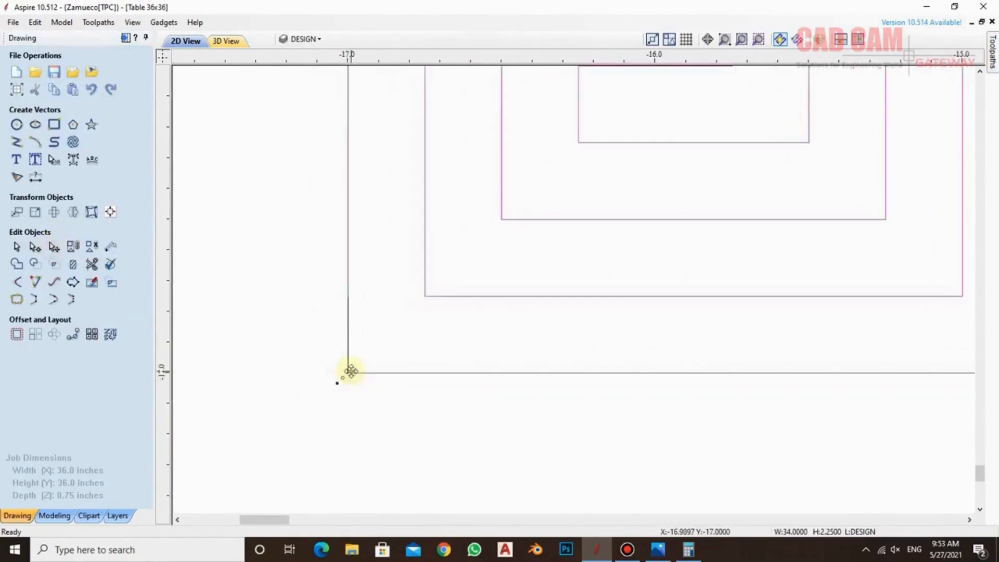
scroll(321, 395, "down", 3)
scroll(504, 211, "up", 7)
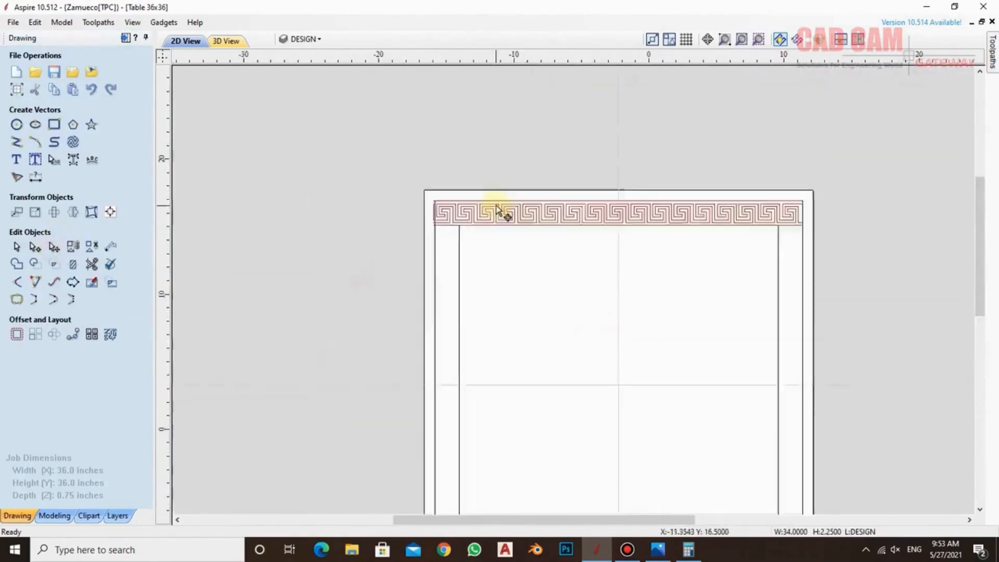
Snap the upper key strip to the upper-left corner of the outer square and check its alignment at the right end
left_click_drag(329, 170, 339, 167)
scroll(299, 217, "down", 2)
scroll(330, 216, "down", 3)
scroll(662, 228, "up", 3)
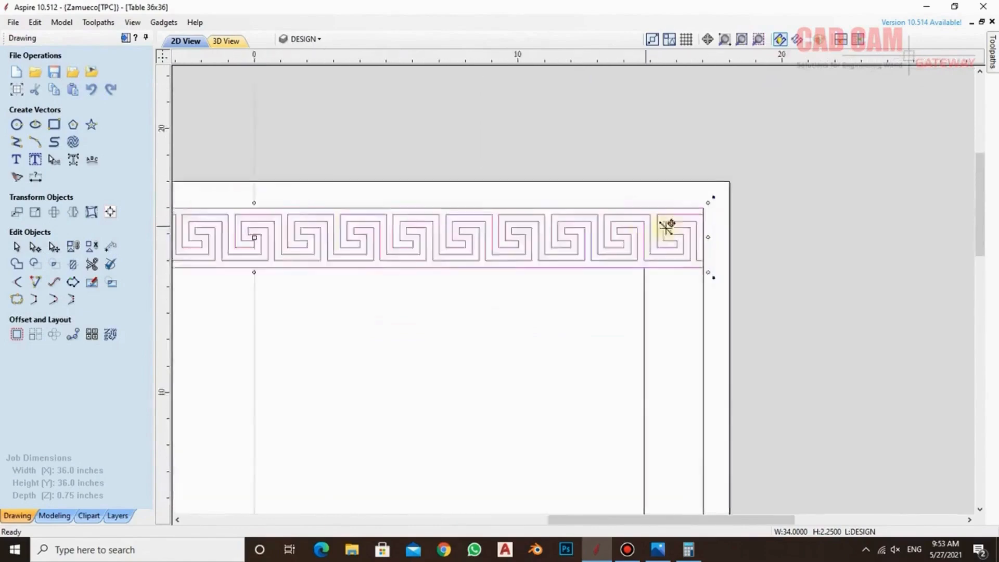
scroll(741, 214, "up", 2)
scroll(745, 175, "down", 2)
scroll(750, 187, "down", 3)
scroll(617, 383, "up", 1)
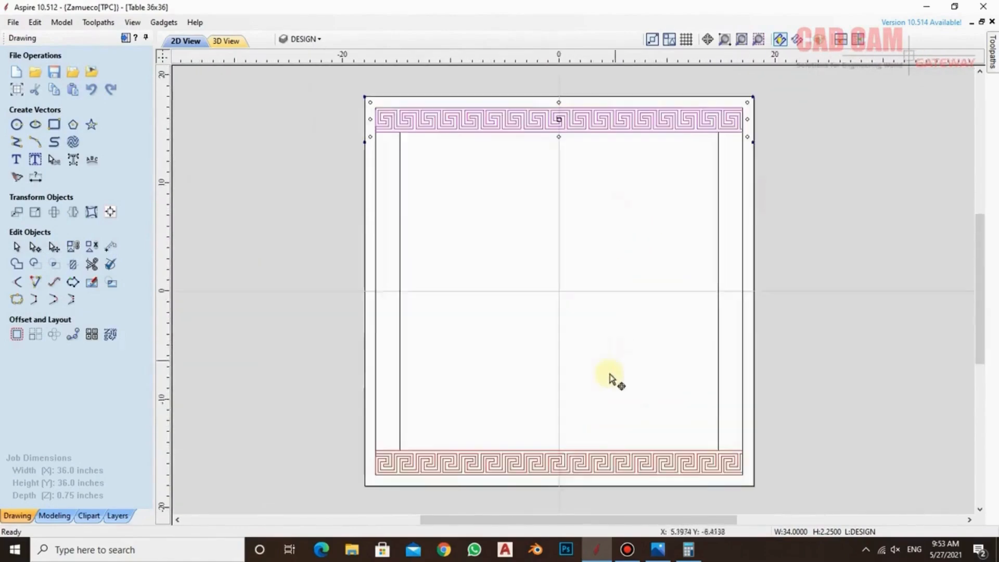
Create a copy of both key strips rotated by a relative 90 degrees about their centre to fill the side bands
left_click(614, 464, "shift")
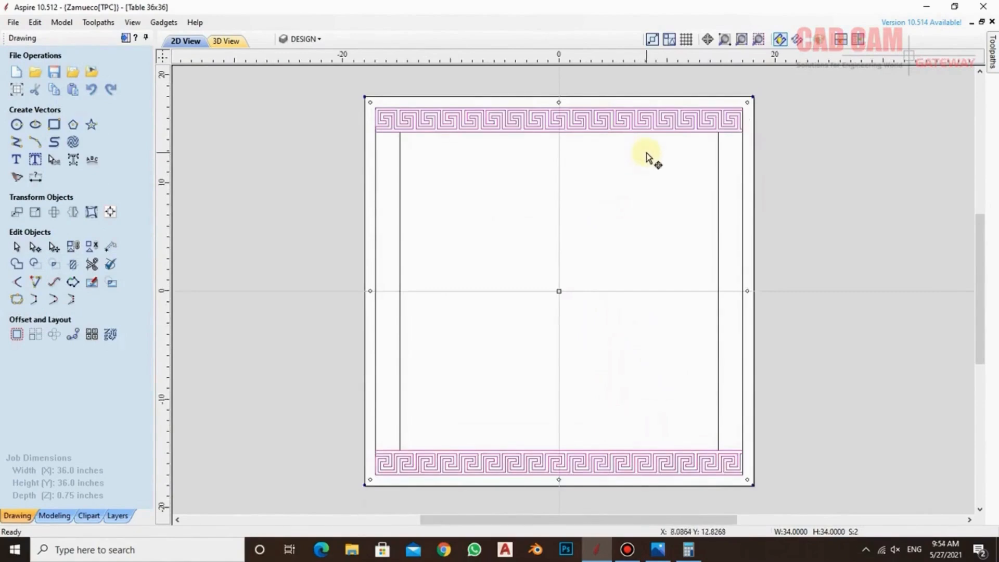
left_click(54, 212)
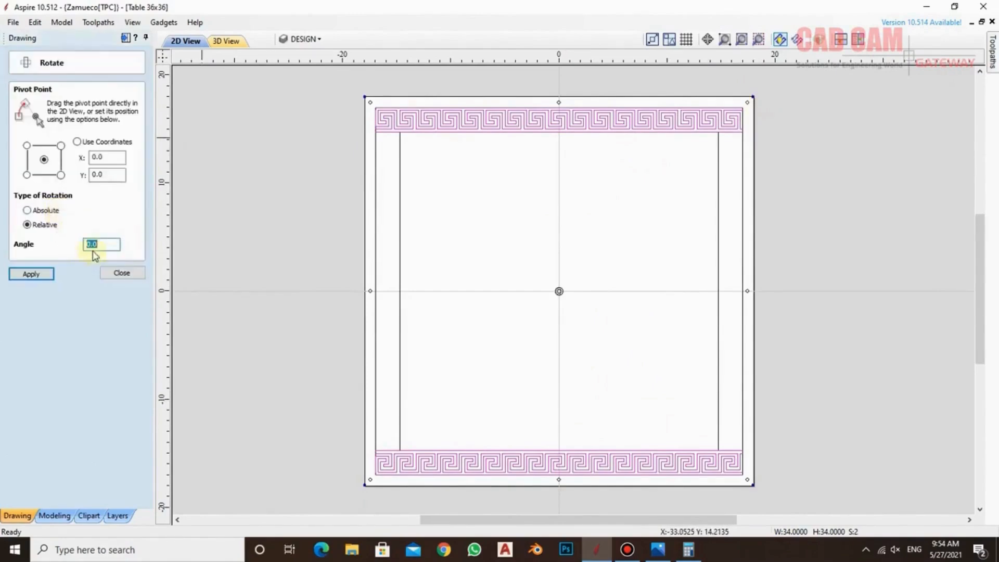
type("90")
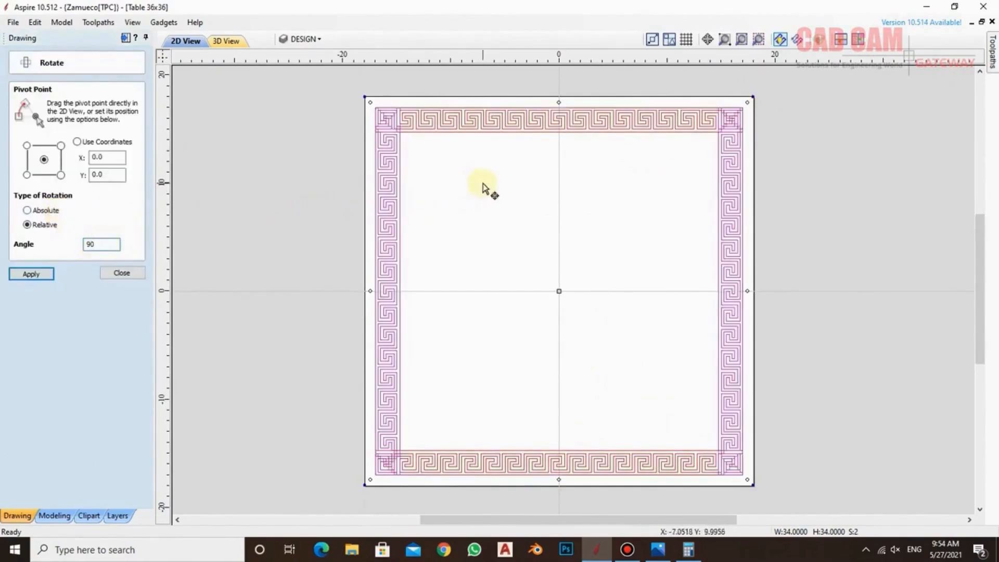
left_click(489, 190)
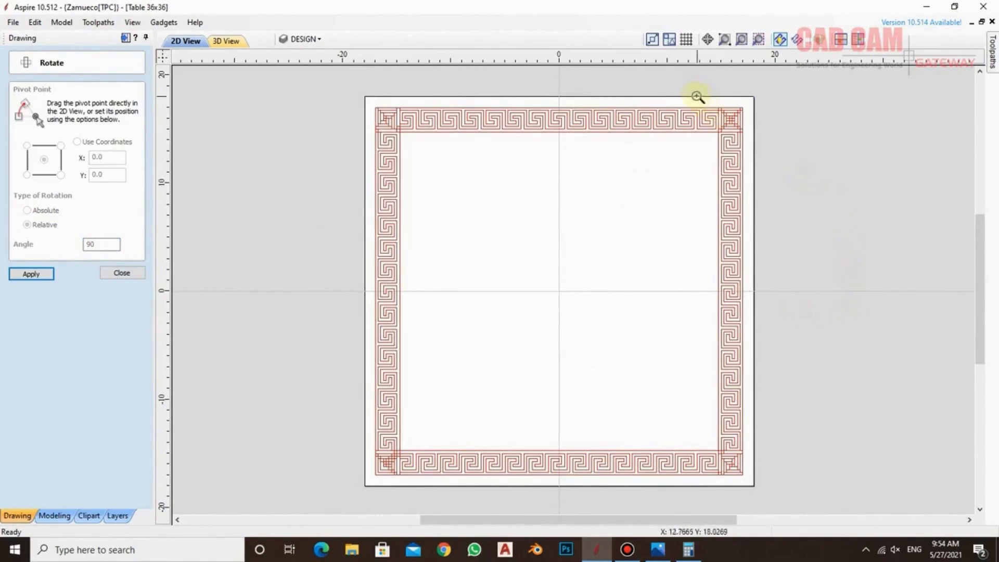
left_click_drag(695, 94, 773, 153)
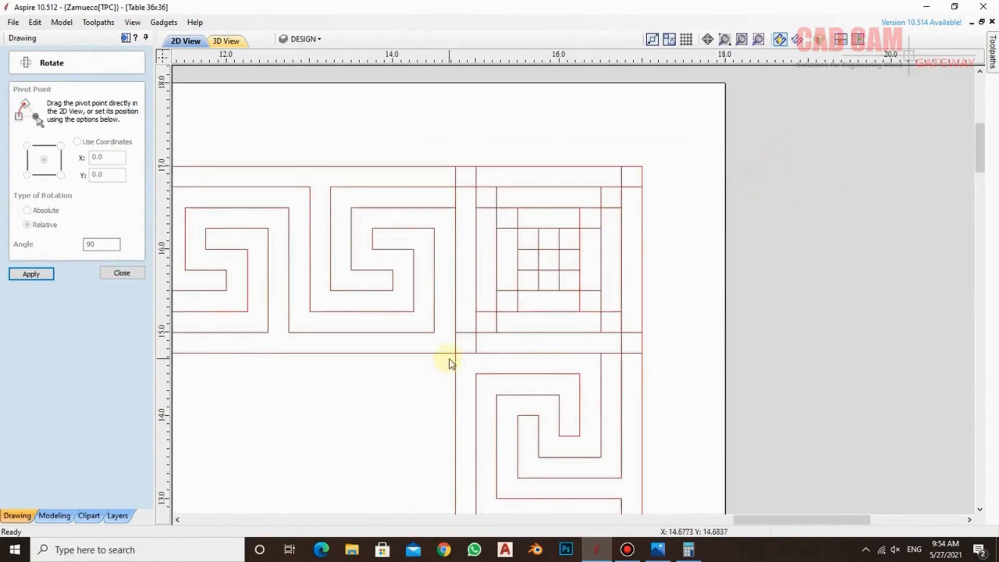
left_click(120, 273)
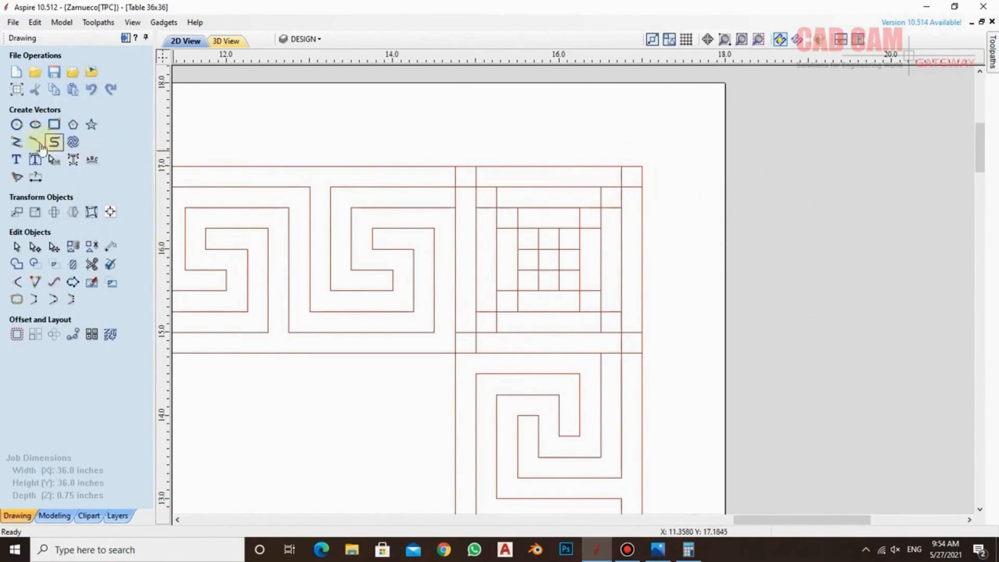
left_click(17, 142)
left_click(643, 166)
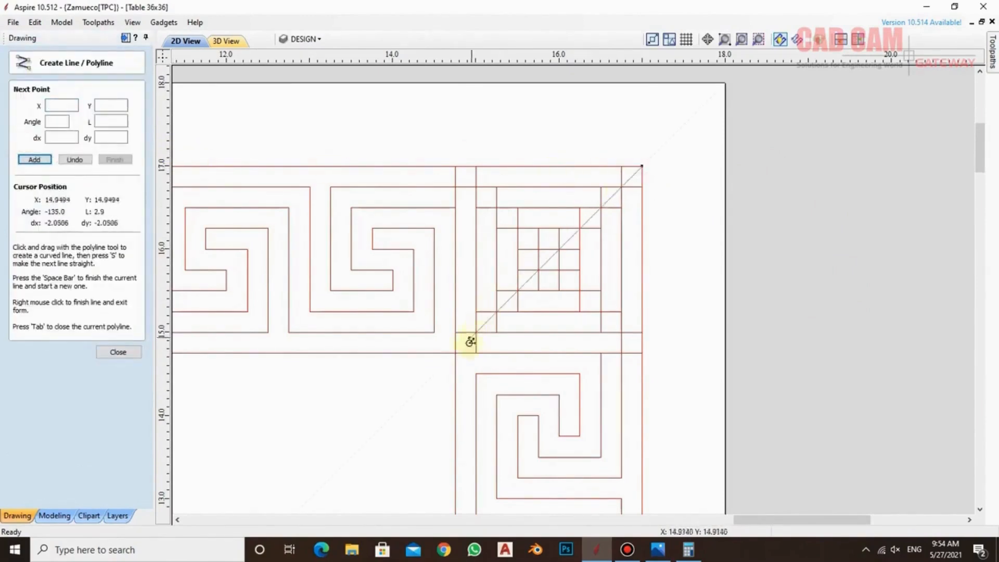
left_click(458, 353)
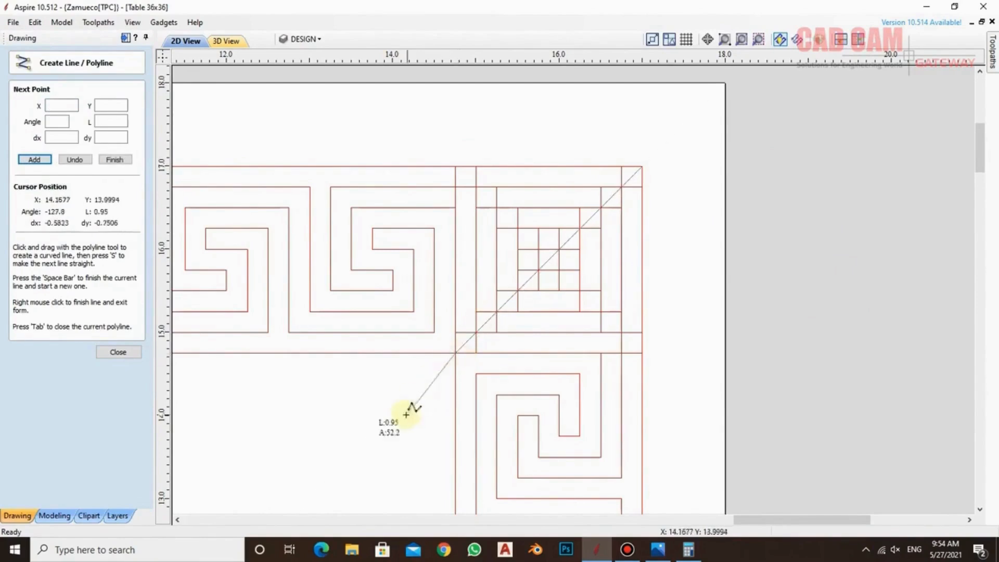
left_click(397, 385)
left_click(397, 128)
left_click(679, 128)
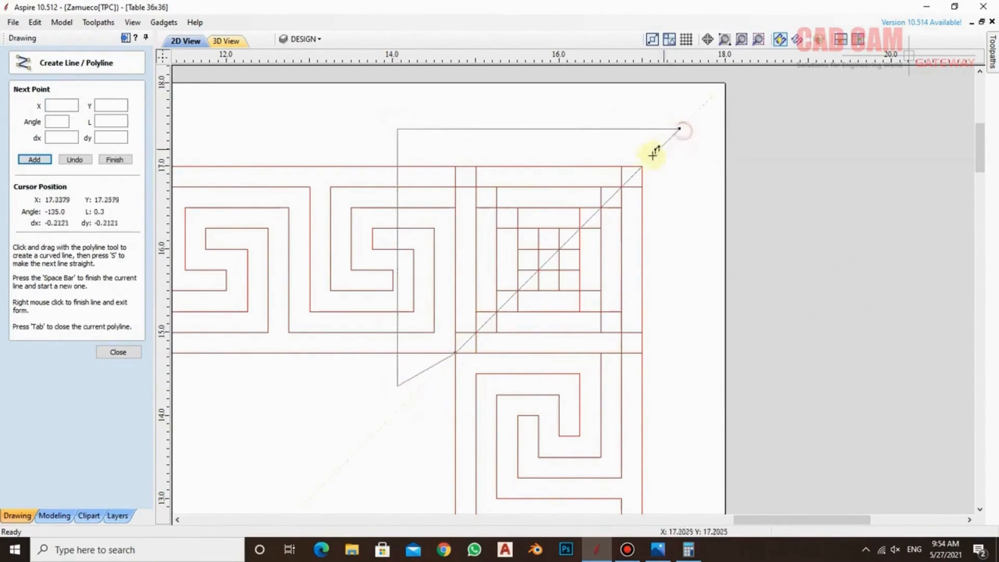
left_click(643, 167)
right_click(693, 167)
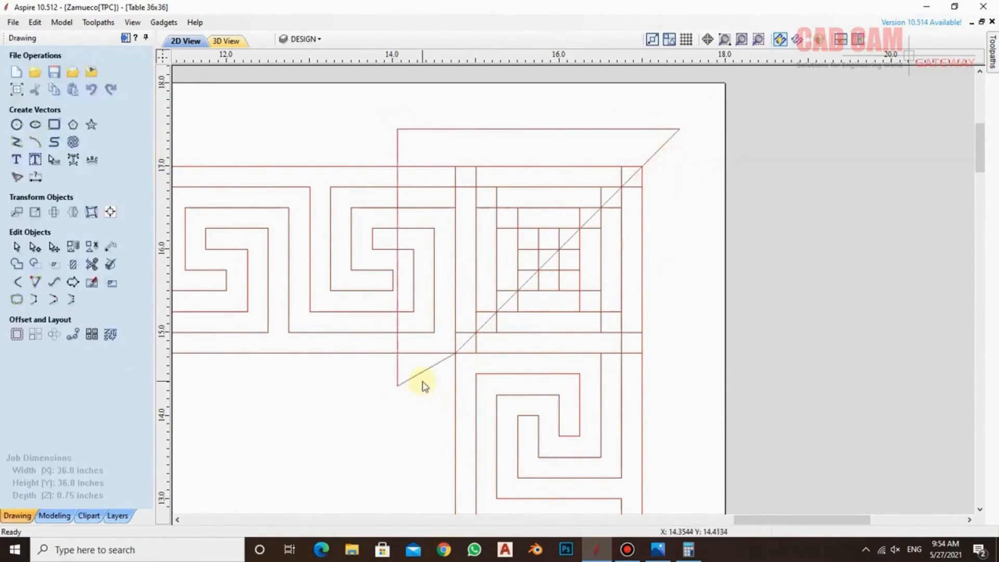
key("Delete")
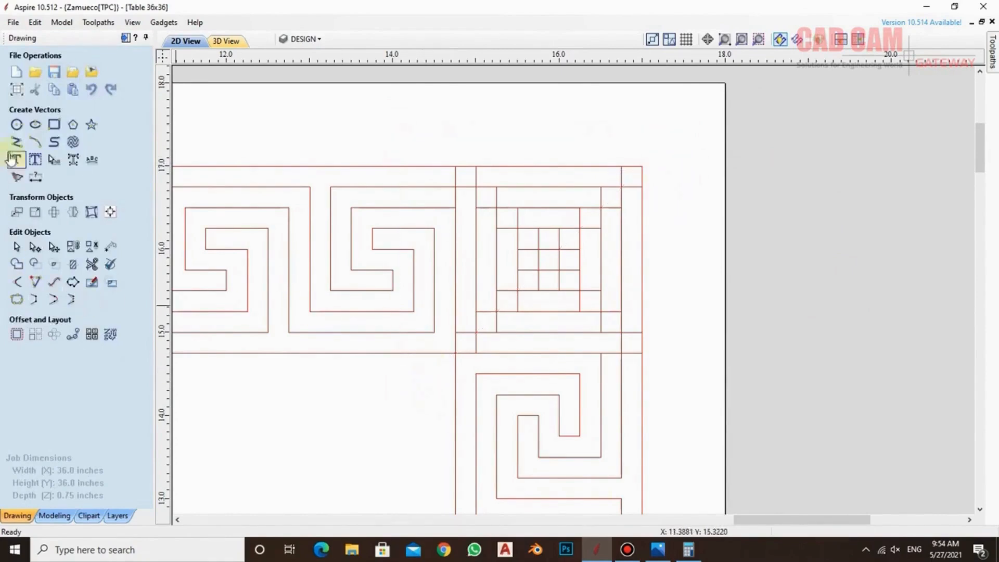
Draw a square about 2.7 inches wide over the upper-right border corner and delete its lower-right node to leave a triangle
left_click(54, 125)
left_click_drag(651, 162, 680, 152, "ctrl")
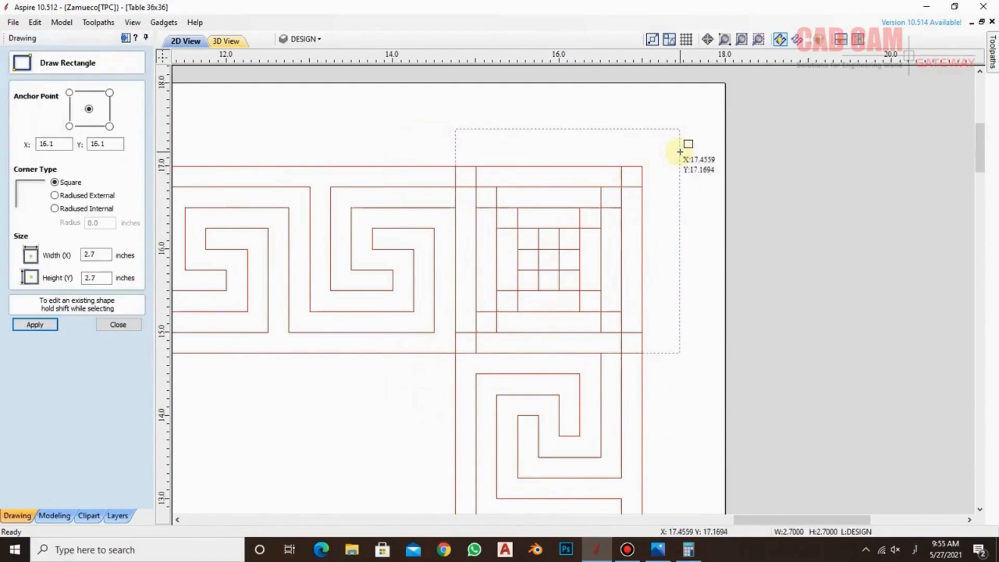
left_click(118, 324)
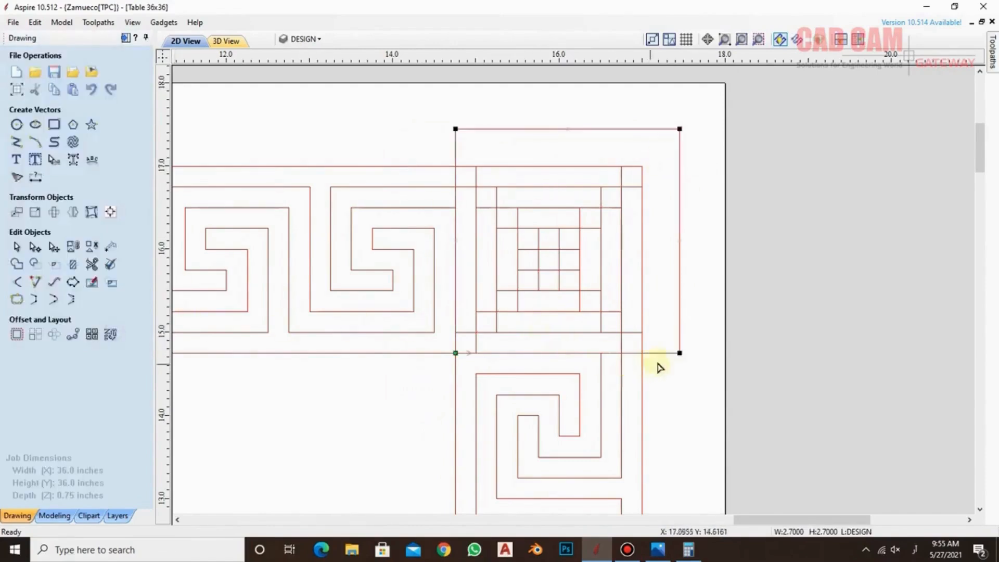
right_click(680, 353)
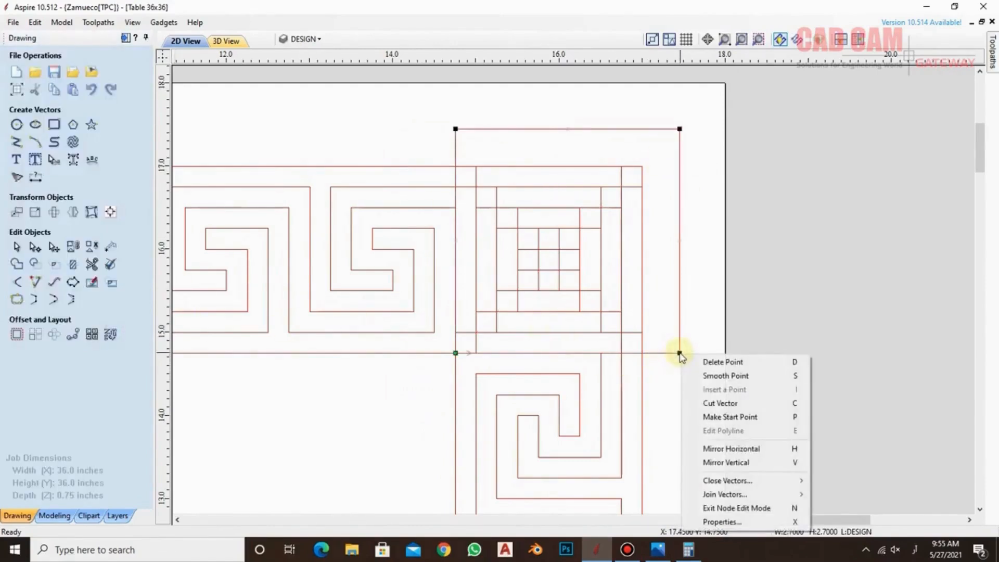
left_click(739, 366)
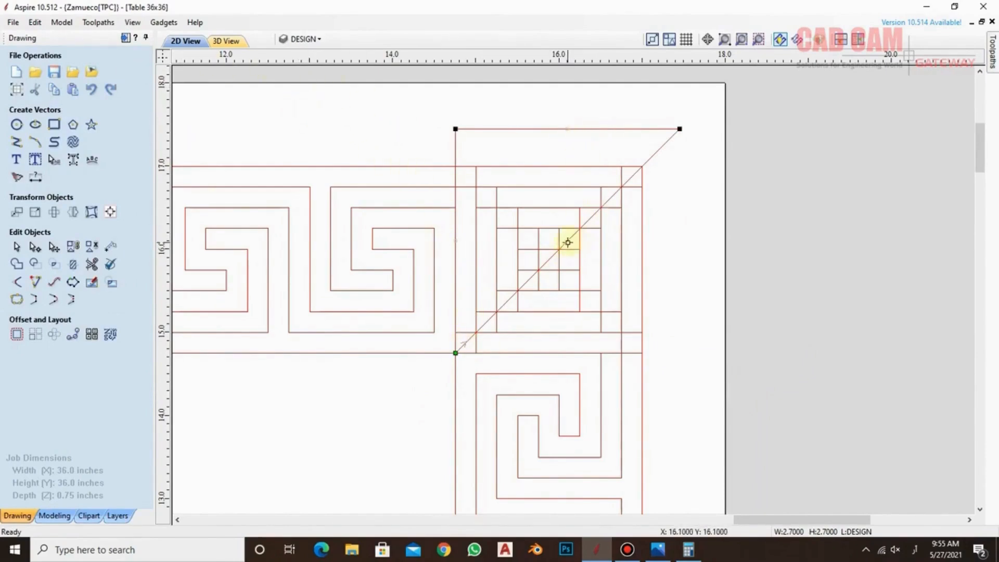
Leave node editing and move the triangle so its centre snaps to X 16, Y 16 on the corner diagonal
key("n")
left_click_drag(567, 241, 558, 249)
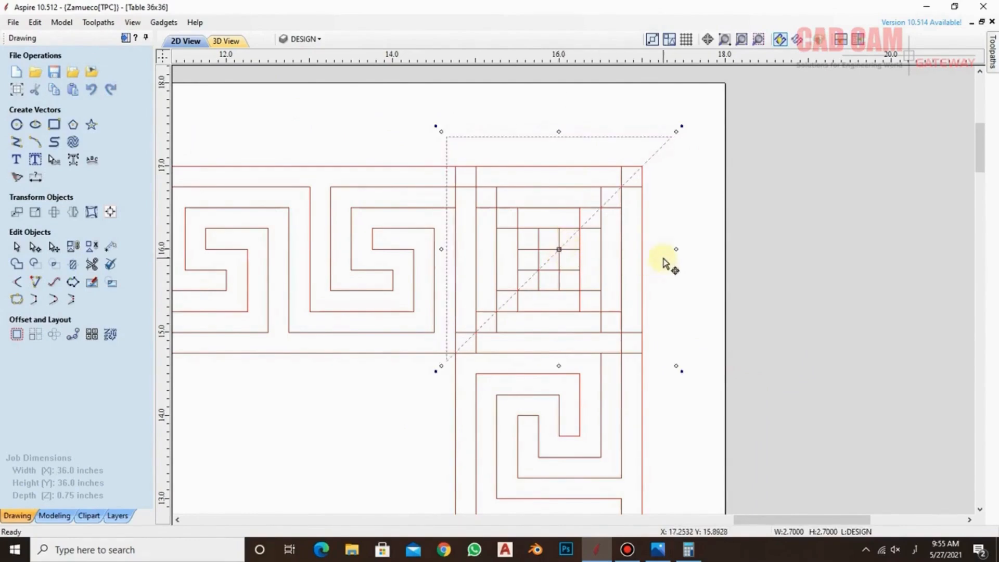
scroll(458, 356, "up", 5)
scroll(453, 355, "down", 5)
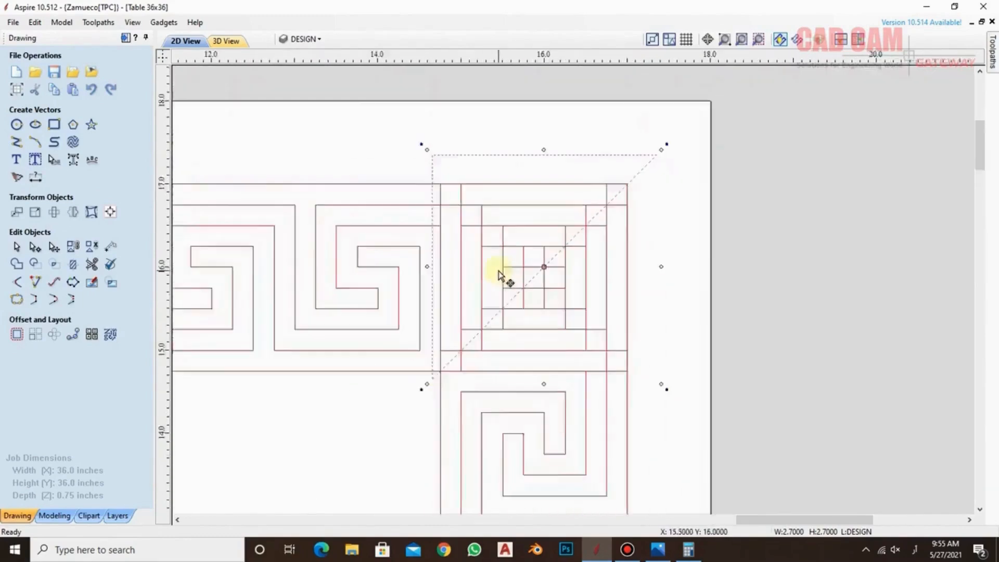
Trim the vertical key strip on the right with the triangle as boundary, clearing inside the boundary, and finish trimming
scroll(676, 223, "down", 3)
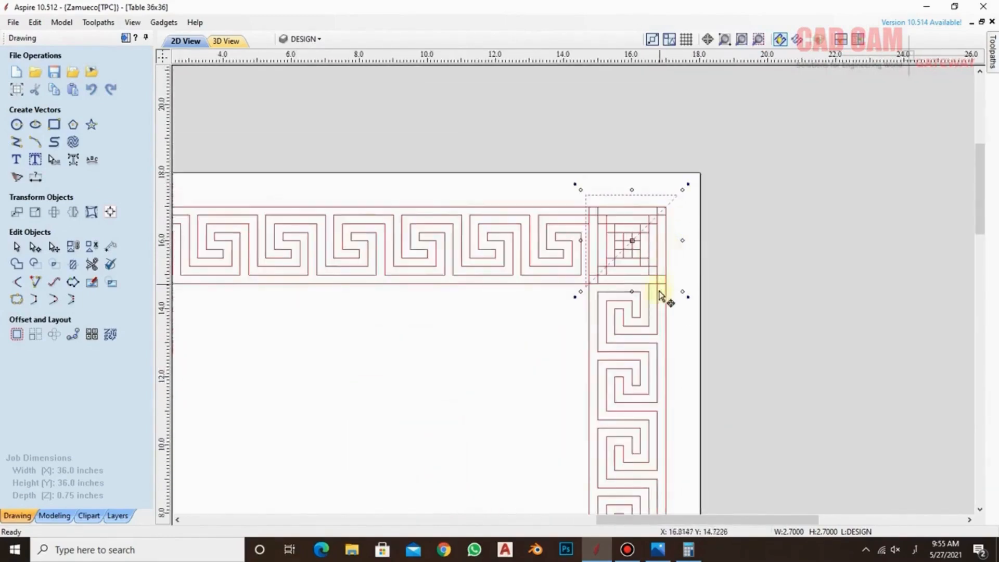
left_click(661, 298)
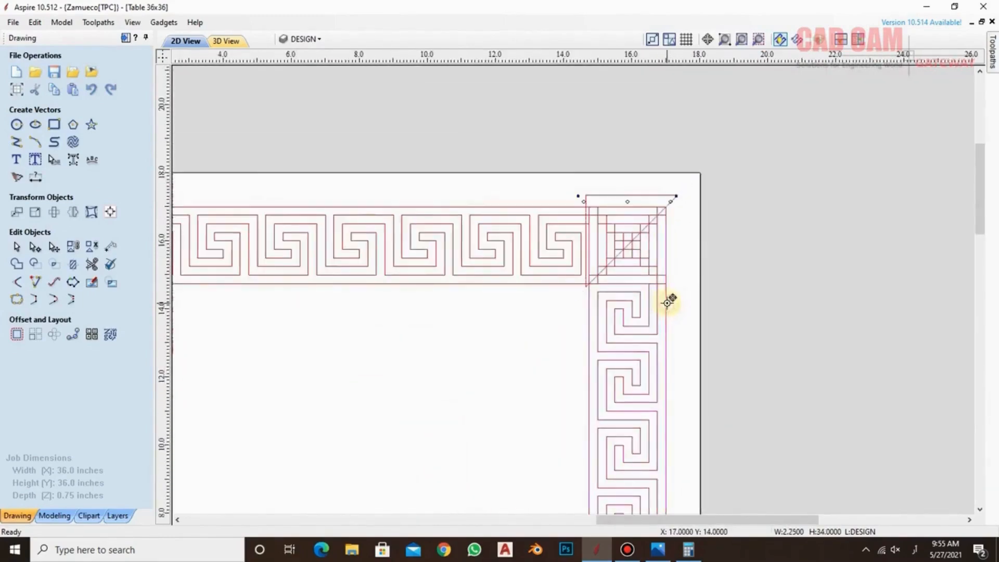
left_click(659, 196, "shift")
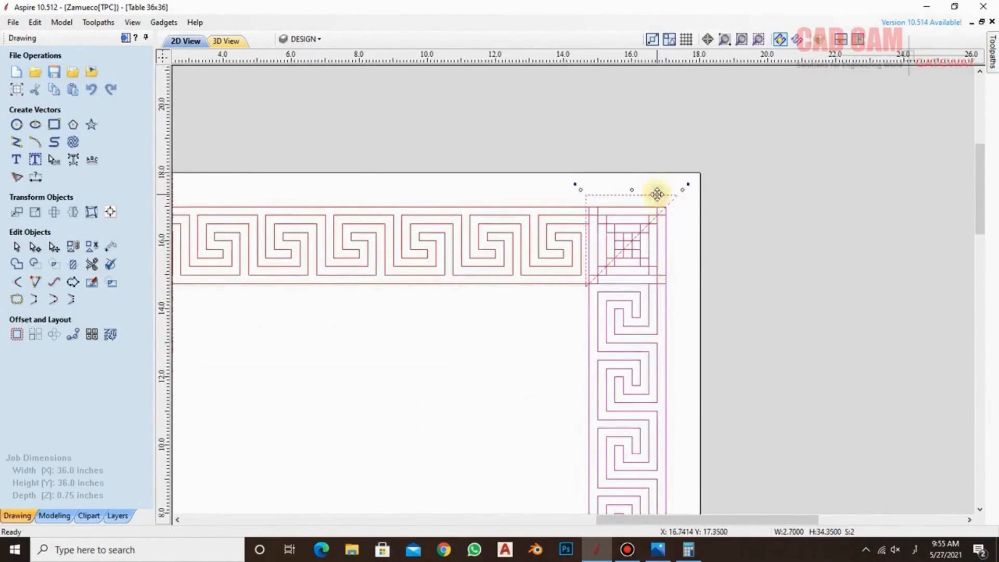
left_click(73, 266)
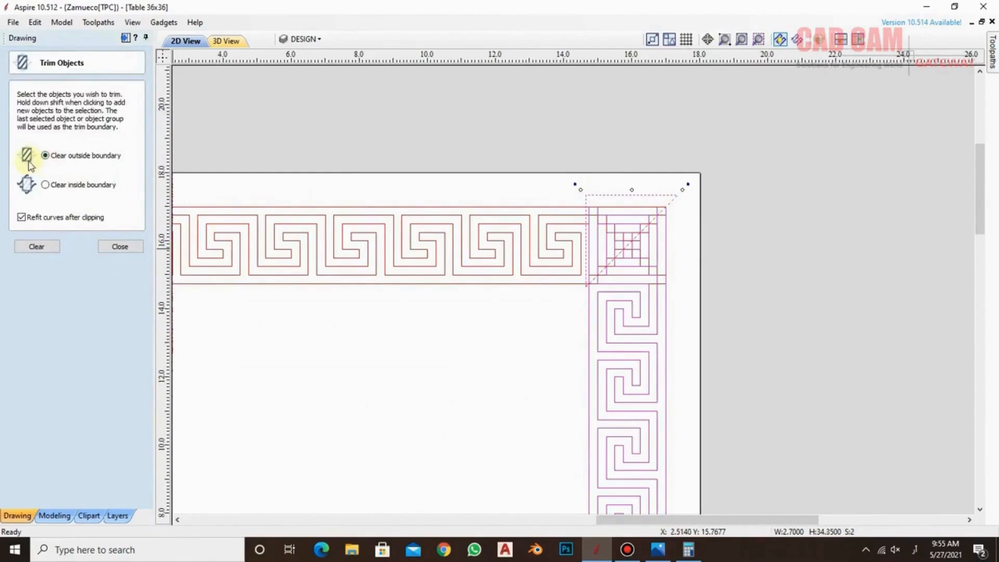
left_click(45, 185)
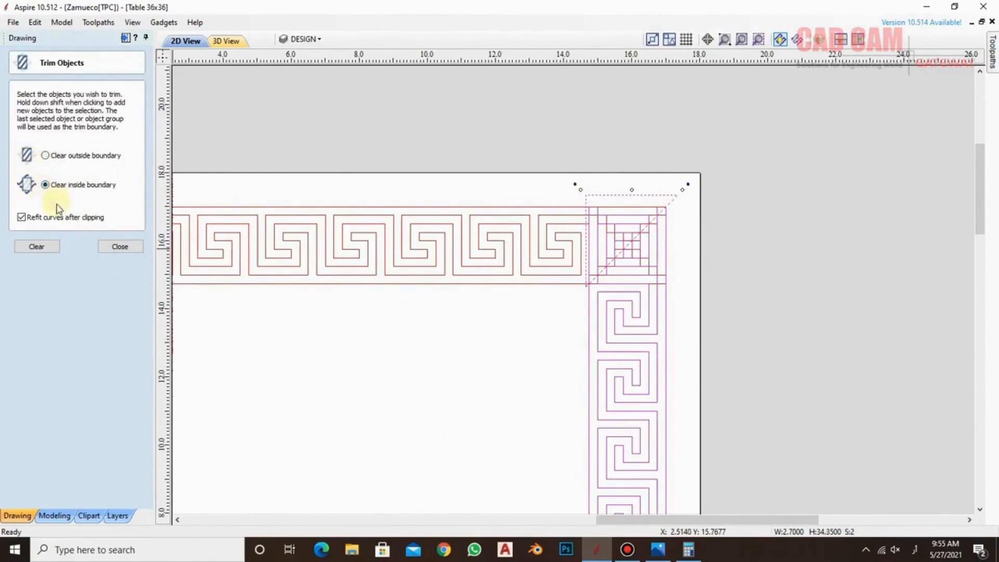
left_click(28, 247)
left_click(680, 234)
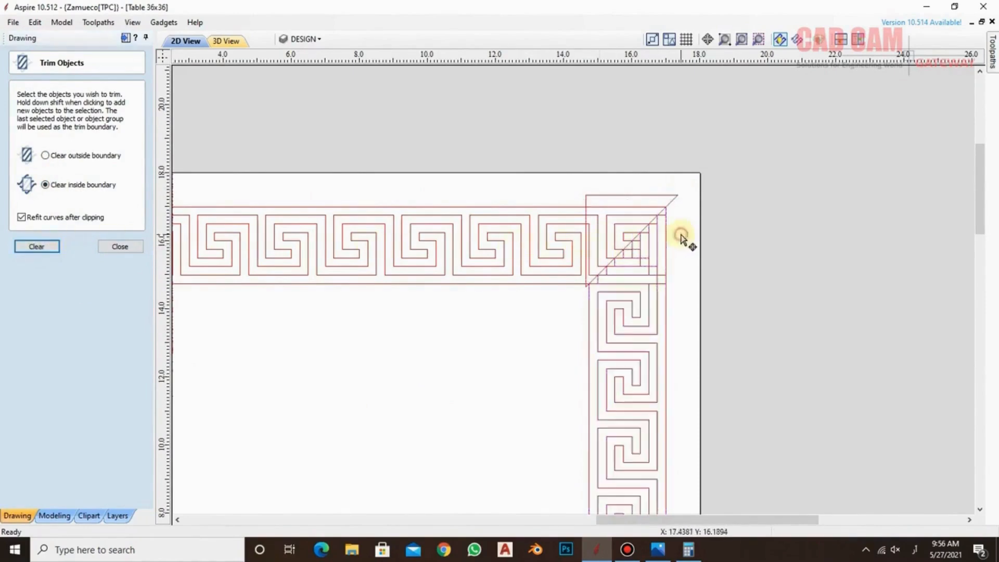
left_click(674, 198)
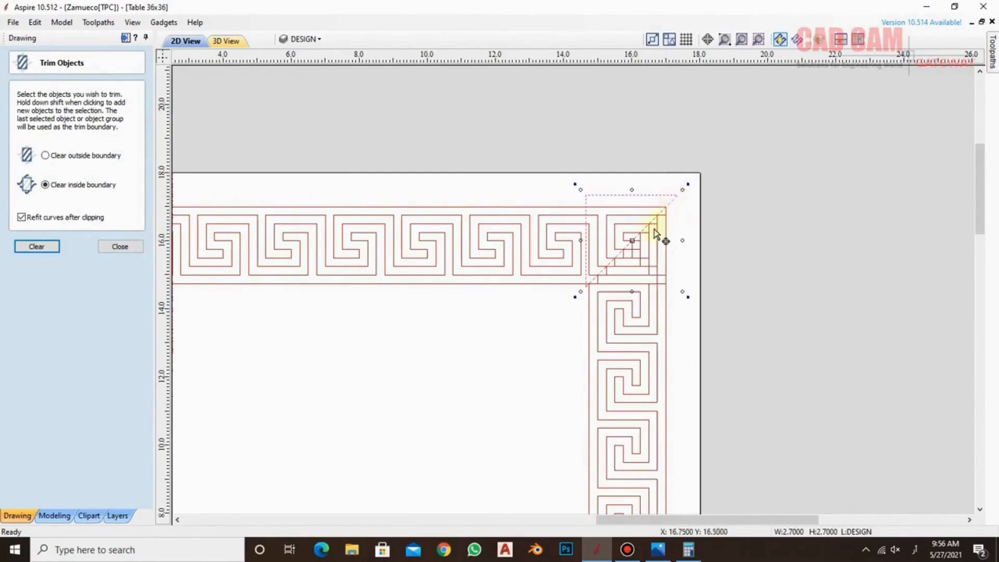
scroll(617, 268, "up", 1)
scroll(622, 240, "up", 1)
scroll(622, 240, "up", 1)
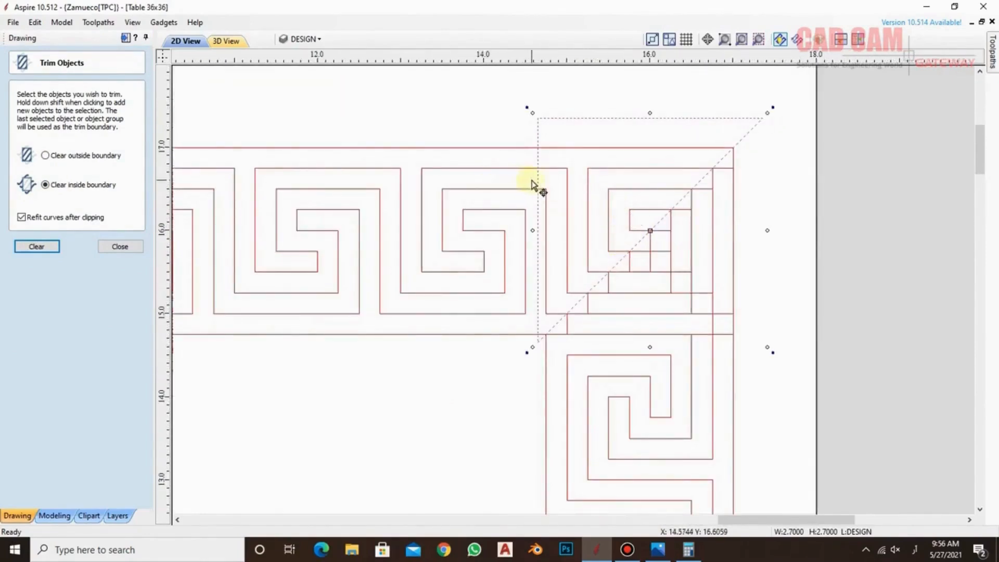
left_click(123, 248)
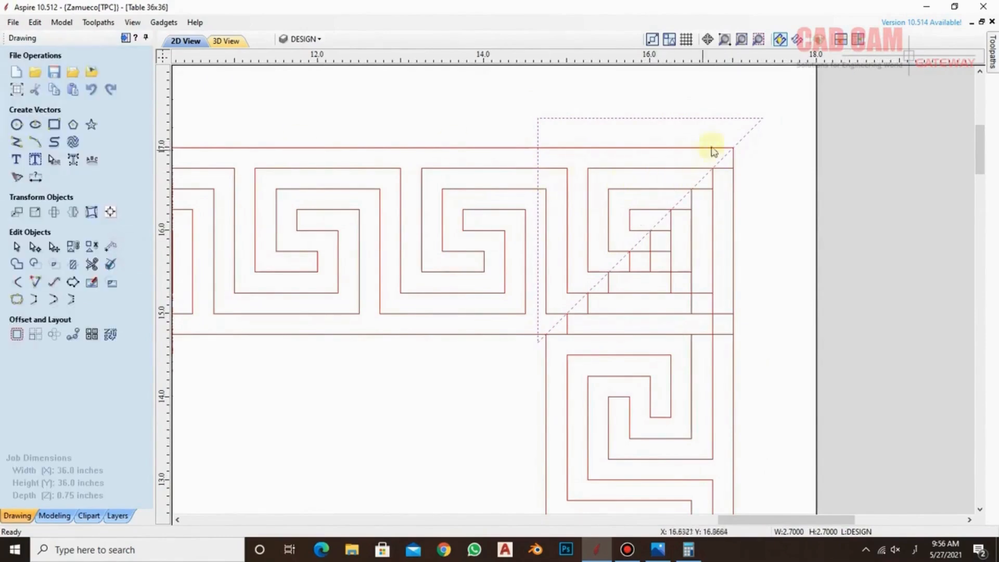
Draw a straight line along the triangle's diagonal edge from X 14.65, Y 14.65 to just past its upper-right tip
left_click(759, 129)
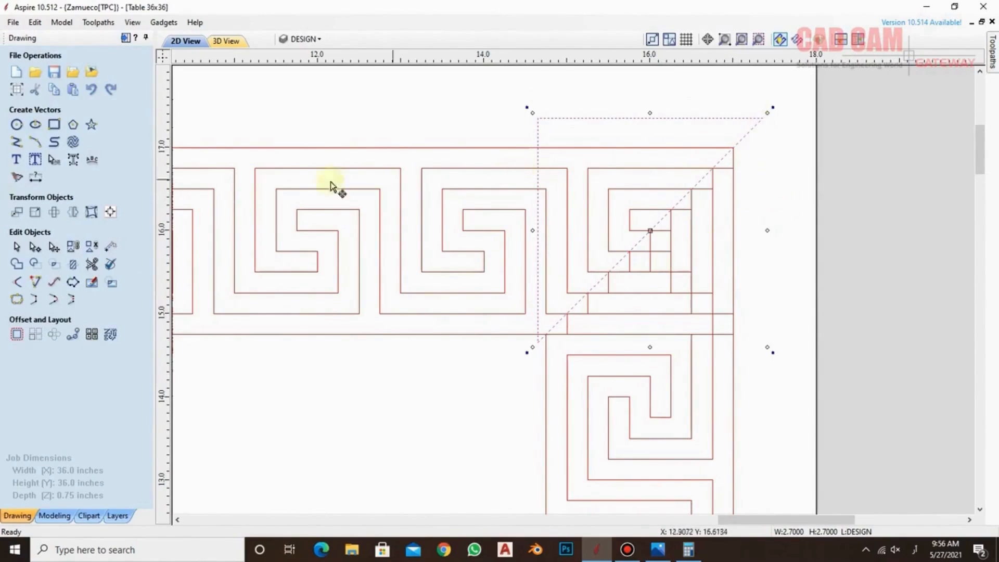
left_click(16, 142)
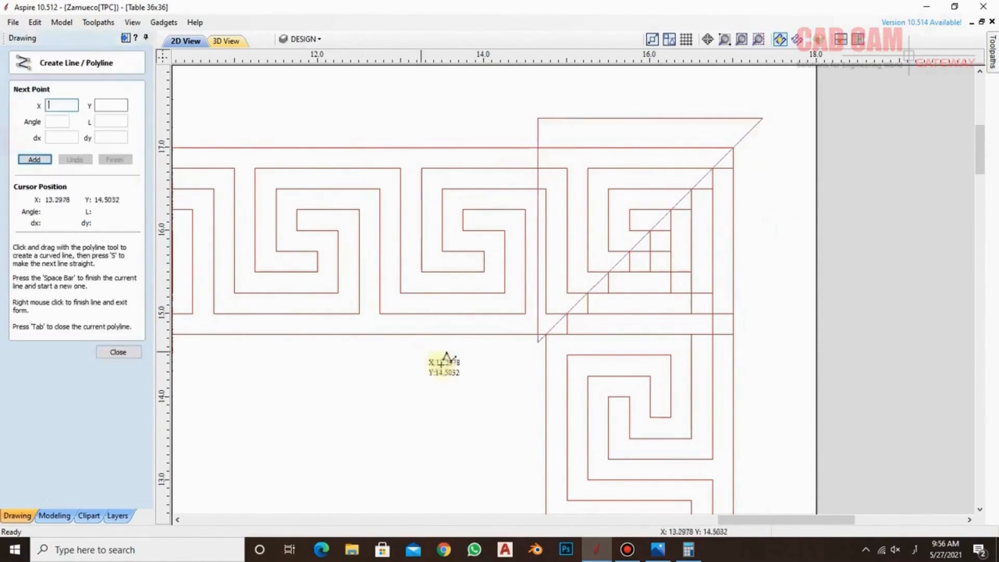
left_click(538, 342)
left_click(785, 113)
right_click(786, 113)
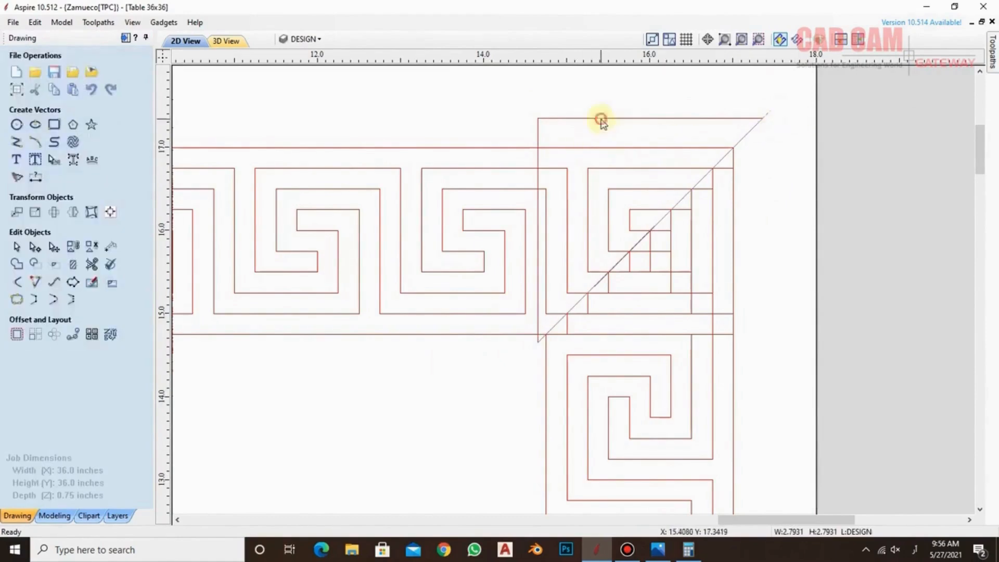
Create a mirrored copy of the triangle flipped about the diagonal line, and delete the line
left_click(72, 212)
left_click(64, 260)
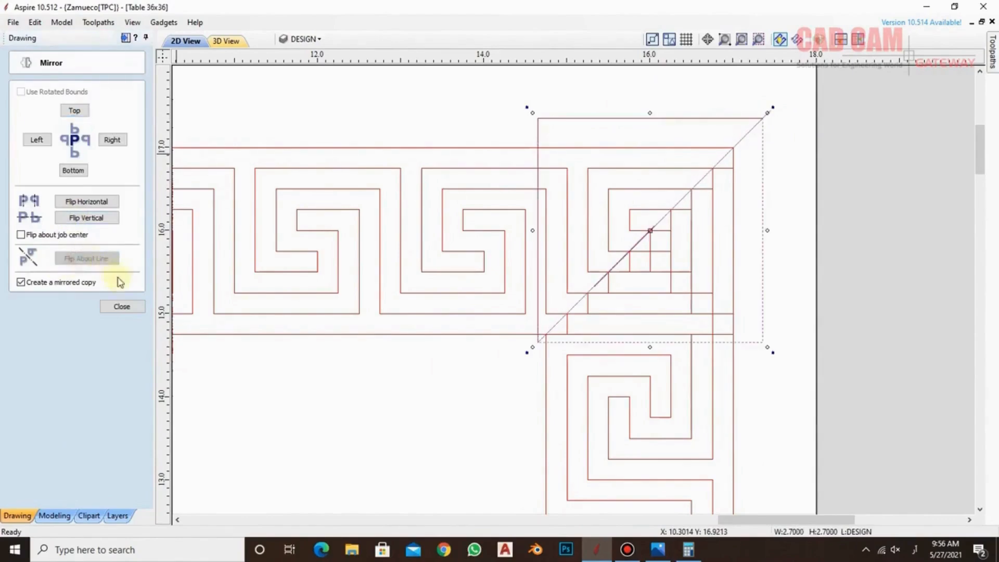
left_click(769, 114)
key("Delete")
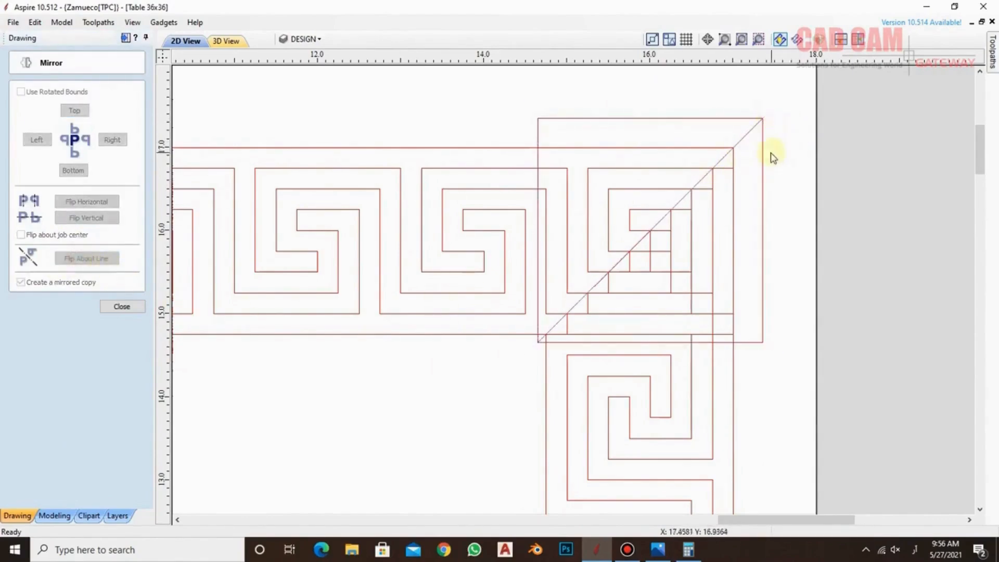
Select all trimmed vectors of the right side strip and group them
scroll(527, 128, "down", 5)
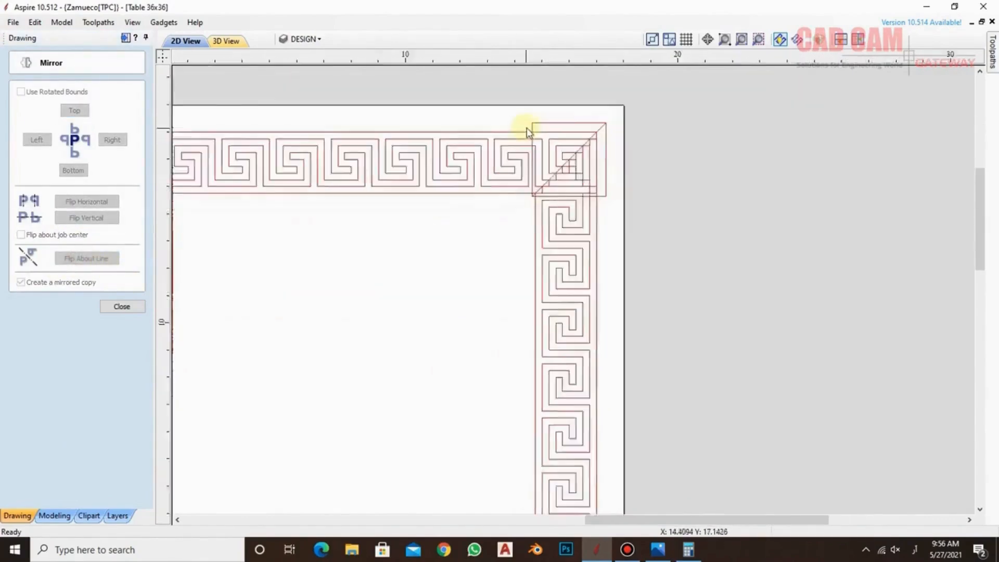
scroll(527, 128, "down", 2)
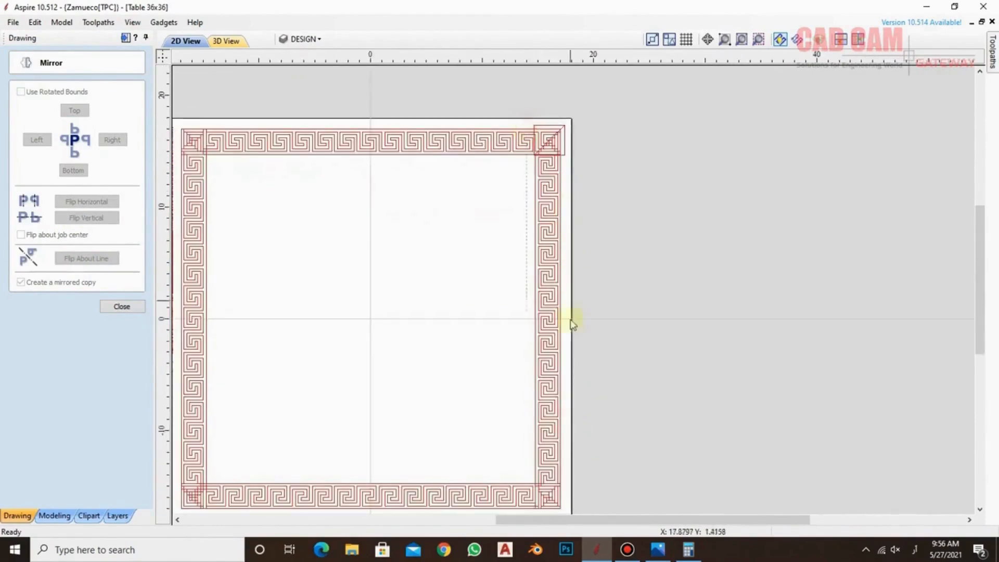
left_click(577, 473)
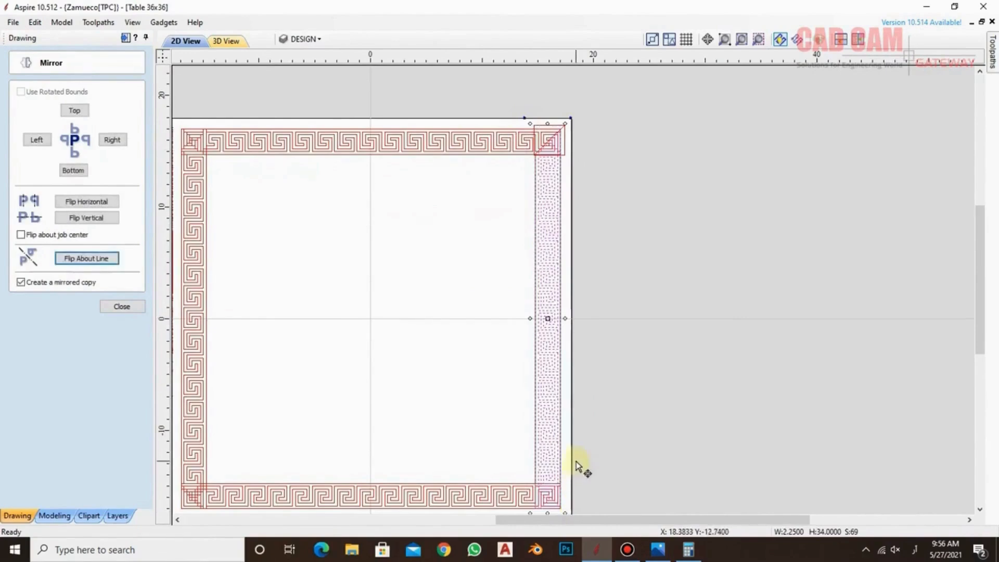
scroll(588, 169, "up", 7)
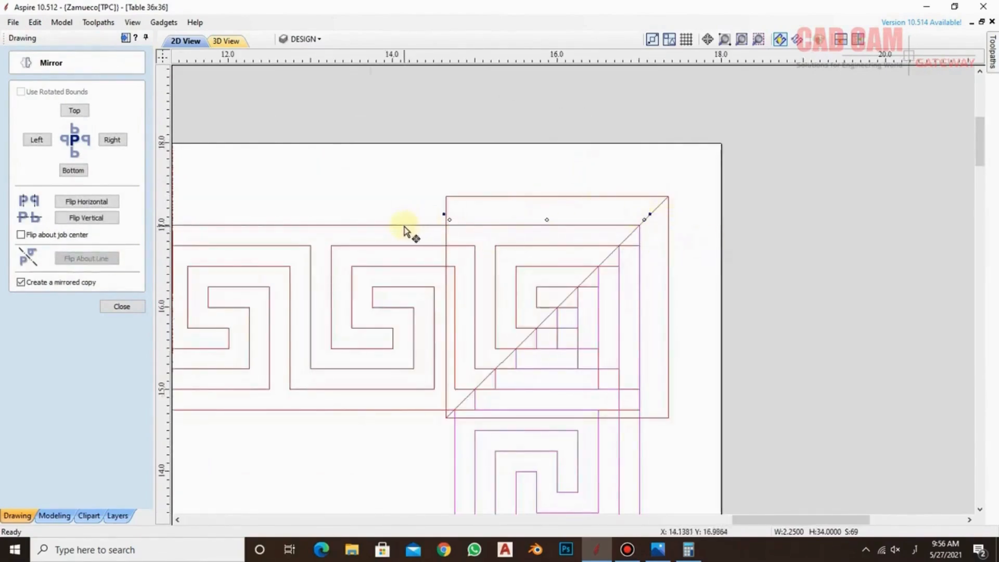
Leave mirroring and trim the upper key strip using the mirrored lower-right triangle as the boundary
left_click(122, 307)
left_click(372, 179)
left_click(391, 224)
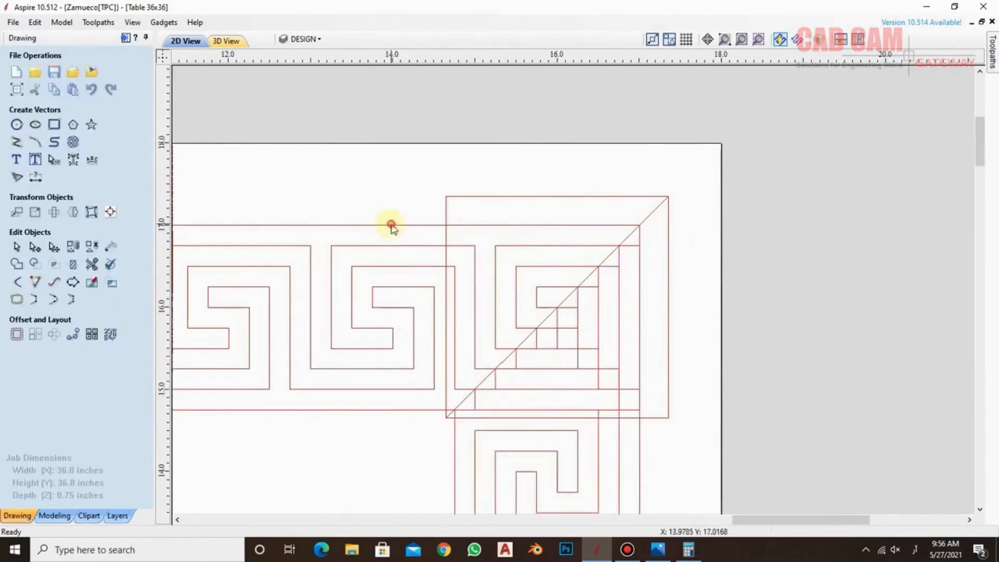
left_click(669, 244, "shift")
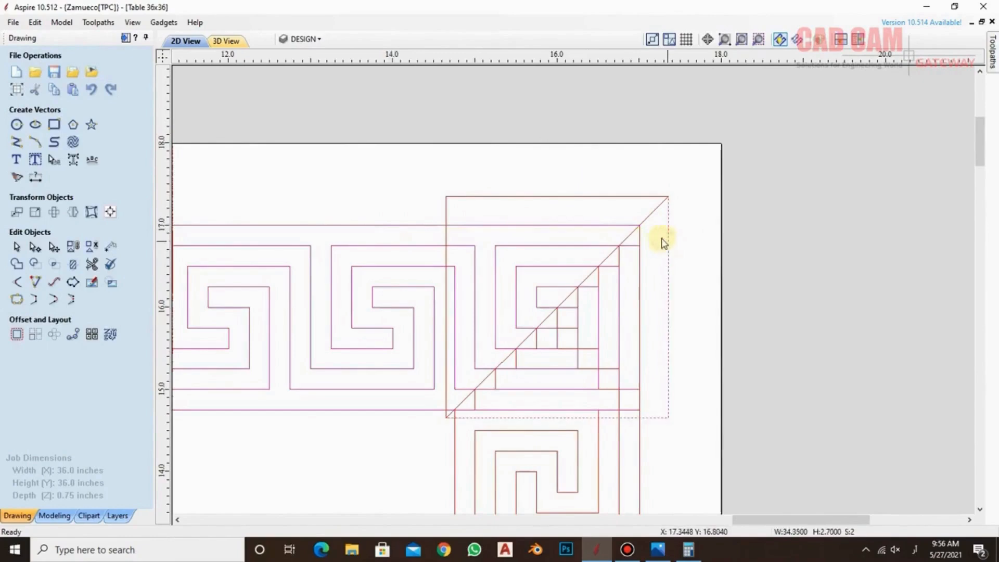
left_click(72, 264)
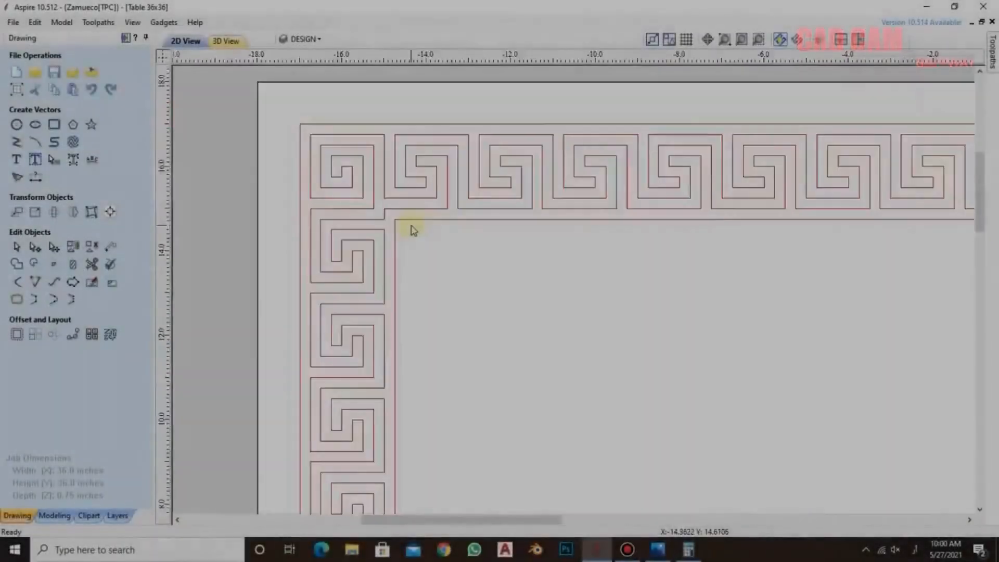
Try deleting the upper key strip to reach the inner square, and undo the deletion
scroll(408, 225, "up", 4)
left_click(394, 214)
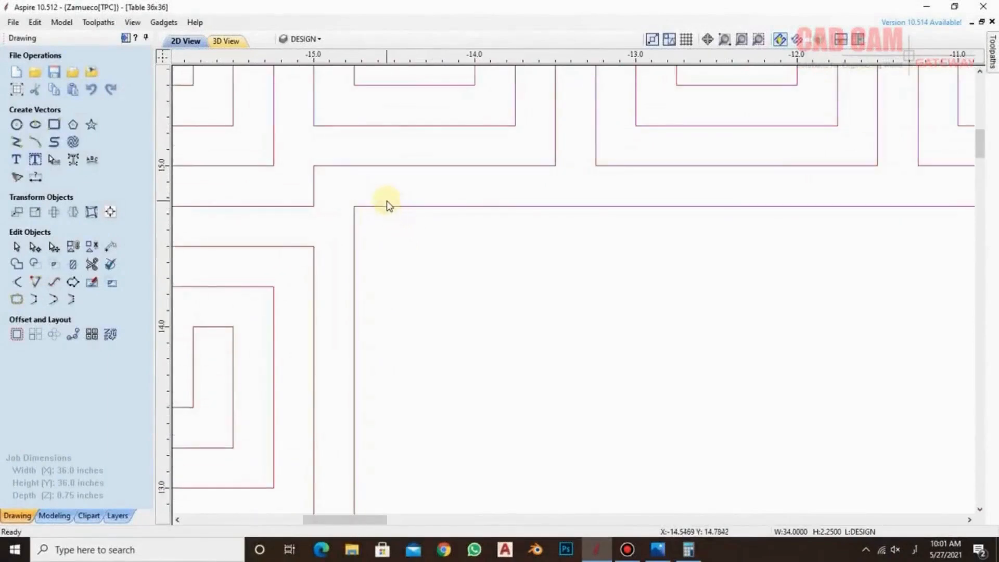
key("Delete")
left_click(380, 207)
scroll(380, 207, "down", 3)
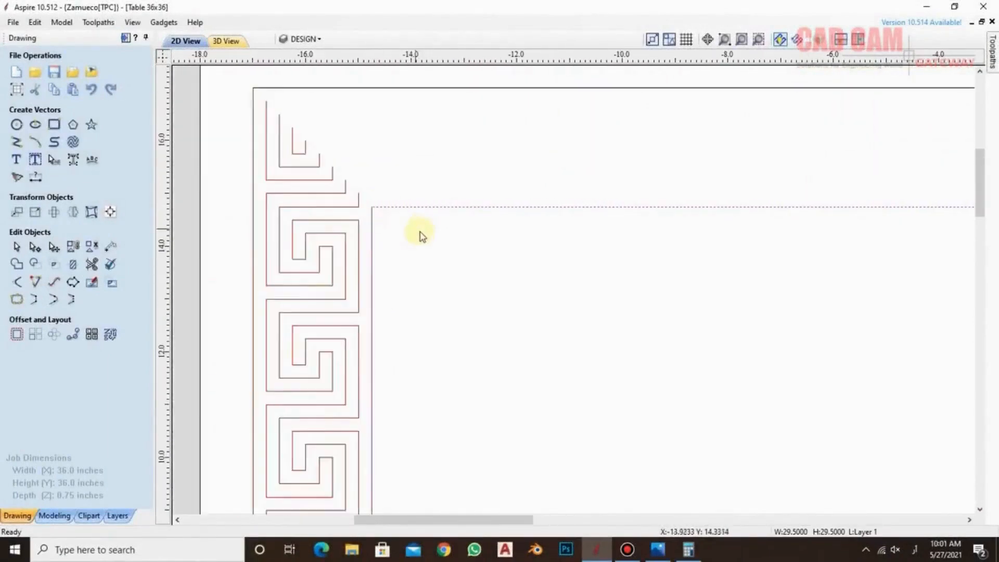
scroll(421, 236, "down", 4)
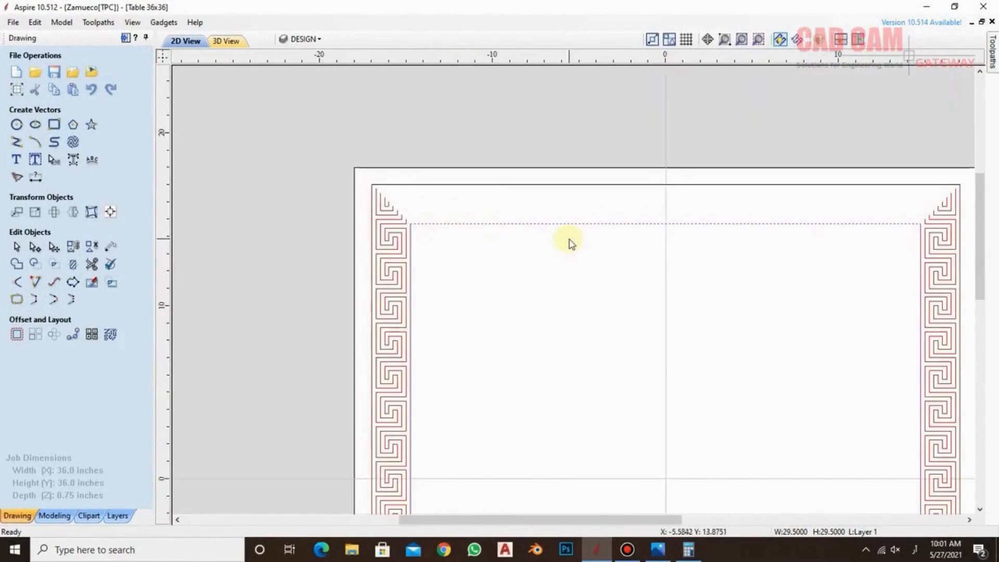
key("ctrl+z")
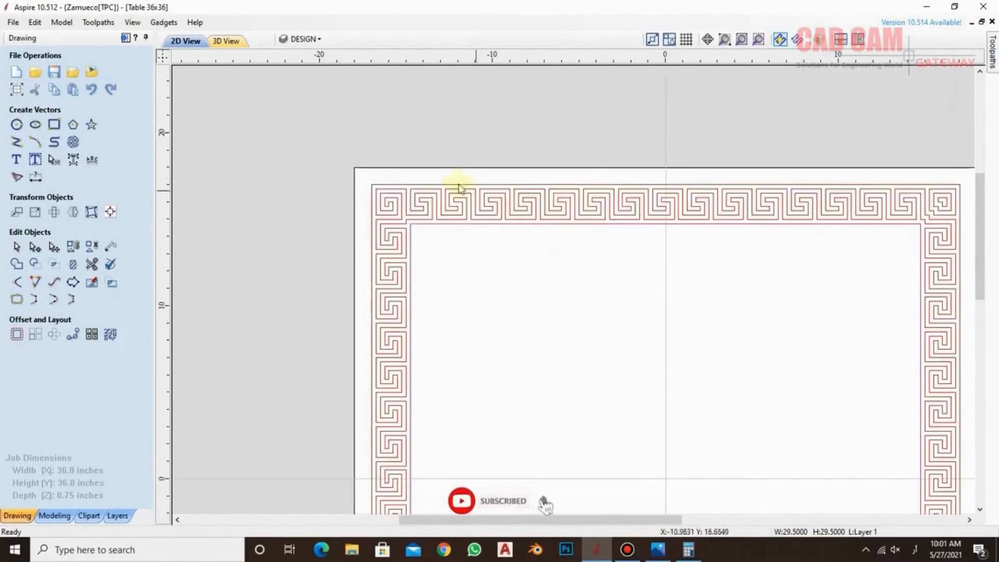
Hide the DESIGN layer that holds the key strips
left_click(323, 40)
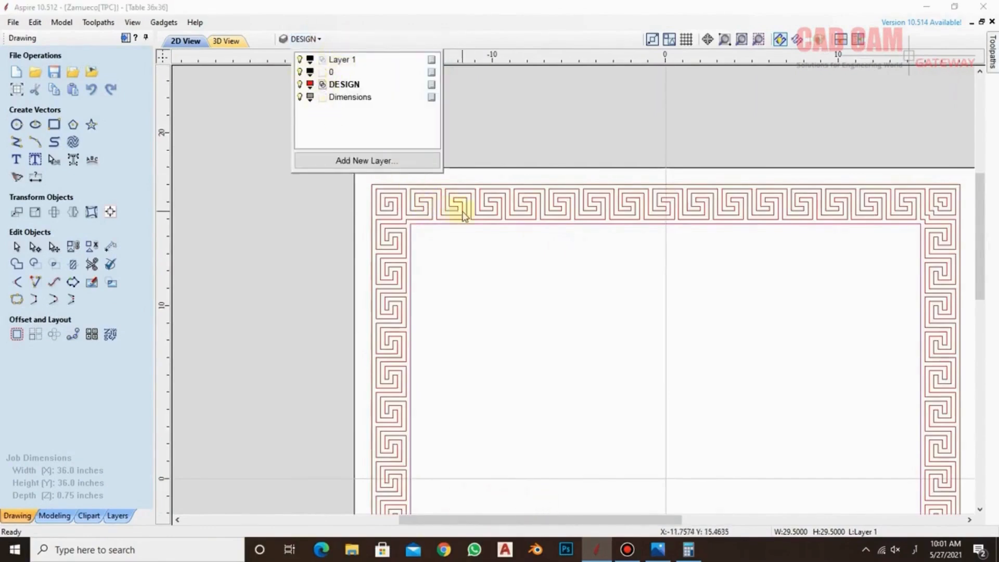
left_click(482, 243)
scroll(477, 202, "up", 2)
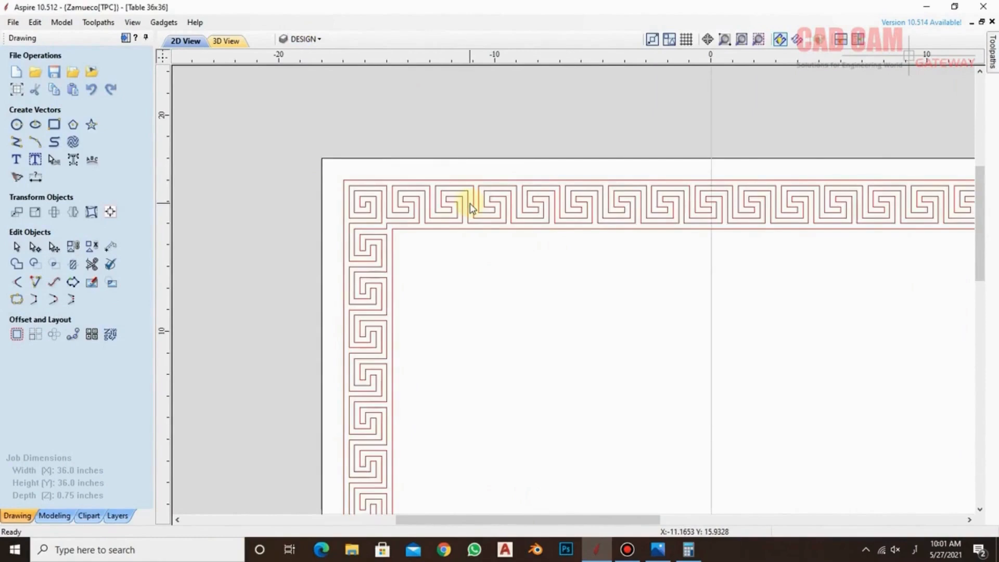
left_click(471, 207)
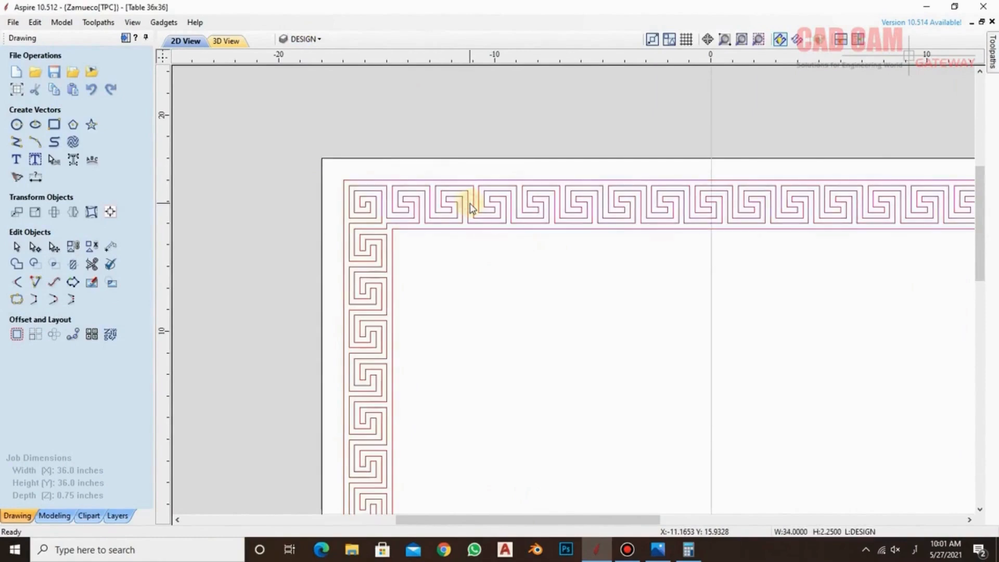
left_click(320, 40)
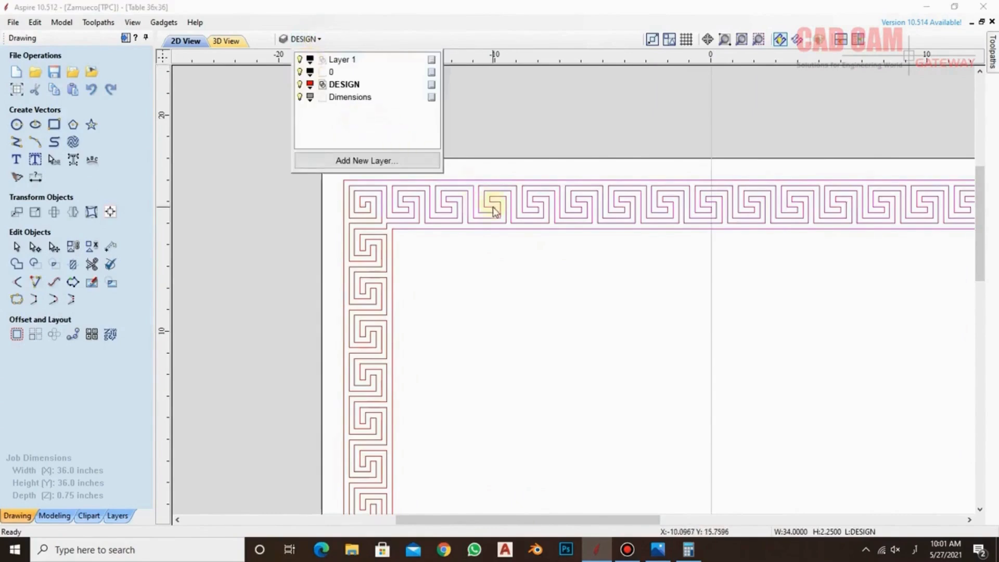
left_click(299, 85)
left_click(448, 247)
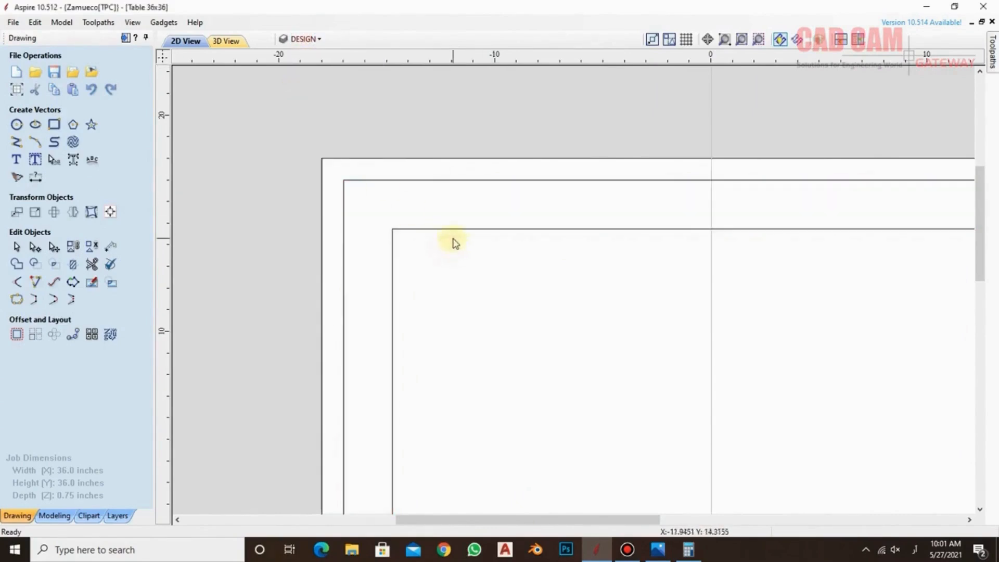
Hide and reshow Layer 1 to check the squares it holds, and select both the outer and inner squares
left_click_drag(454, 239, 401, 167)
left_click(446, 268)
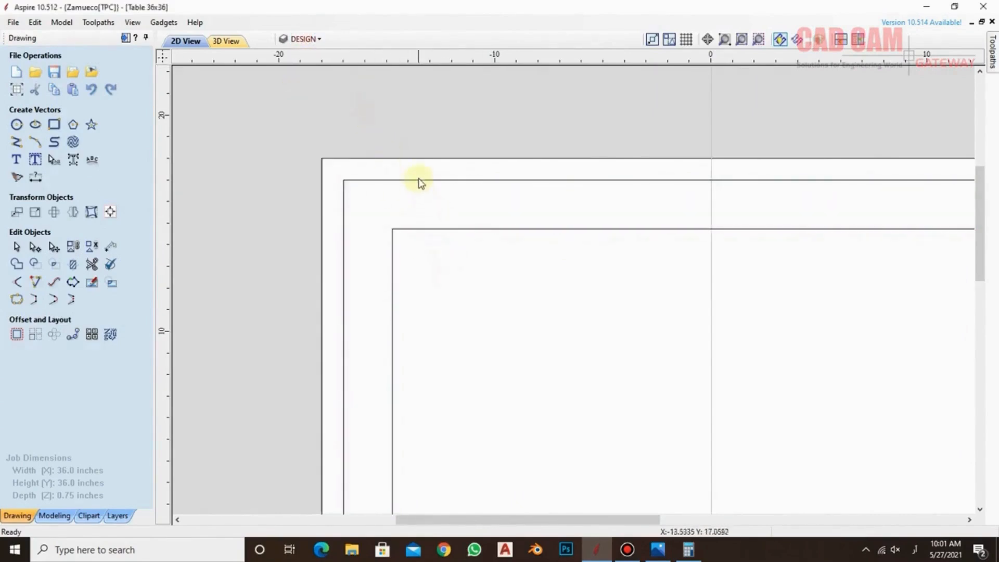
left_click(417, 180)
left_click(322, 44)
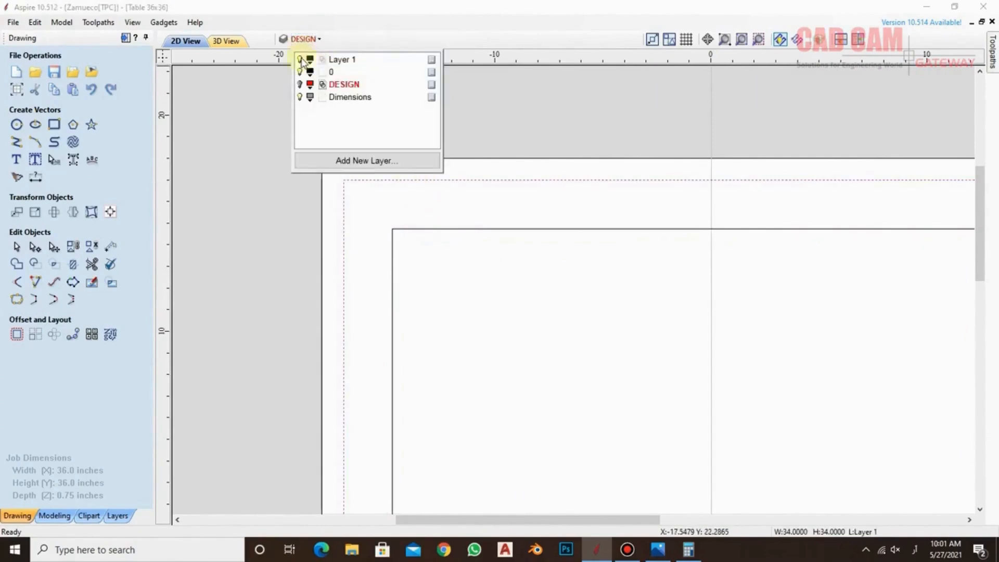
left_click(300, 59)
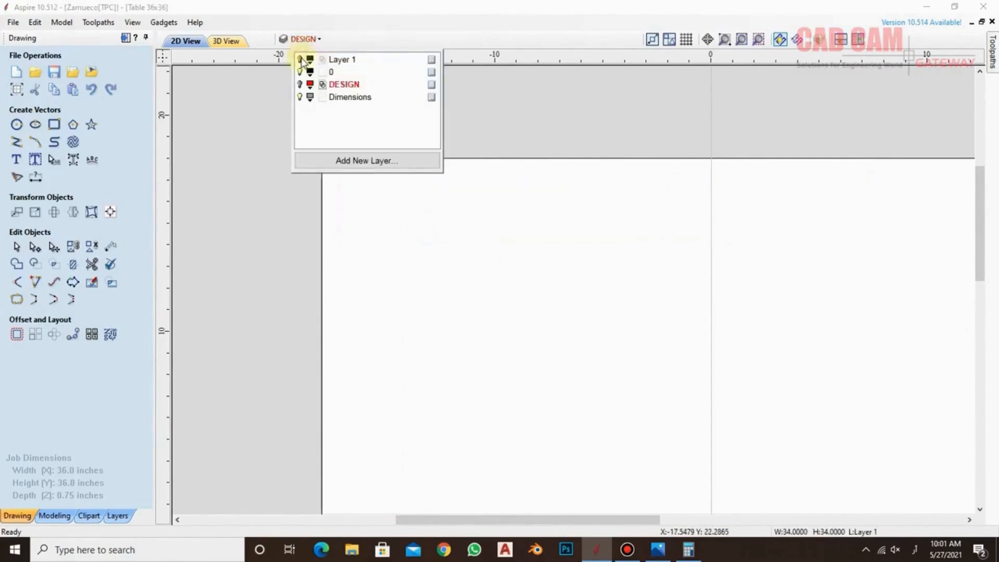
left_click(301, 59)
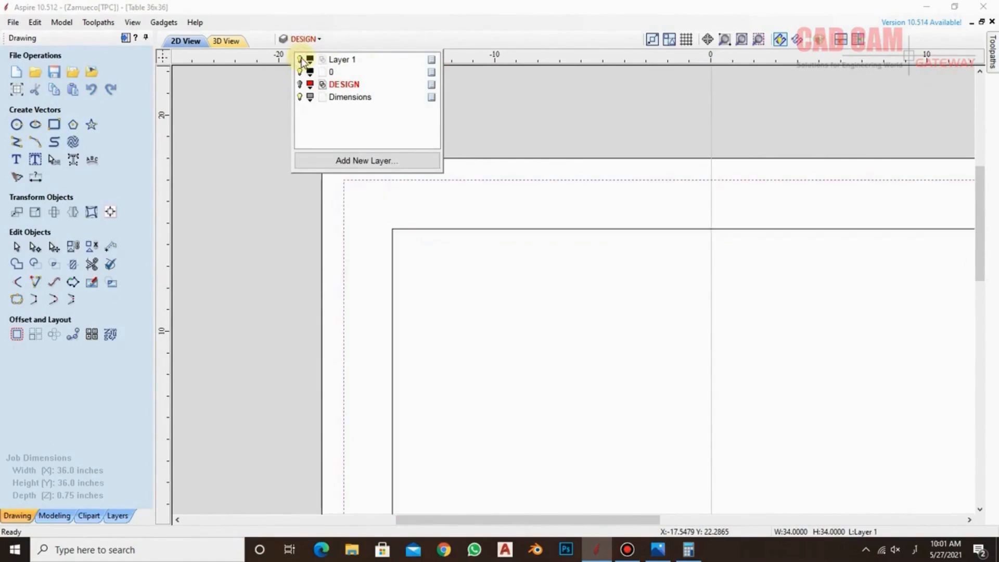
left_click_drag(529, 240, 491, 171)
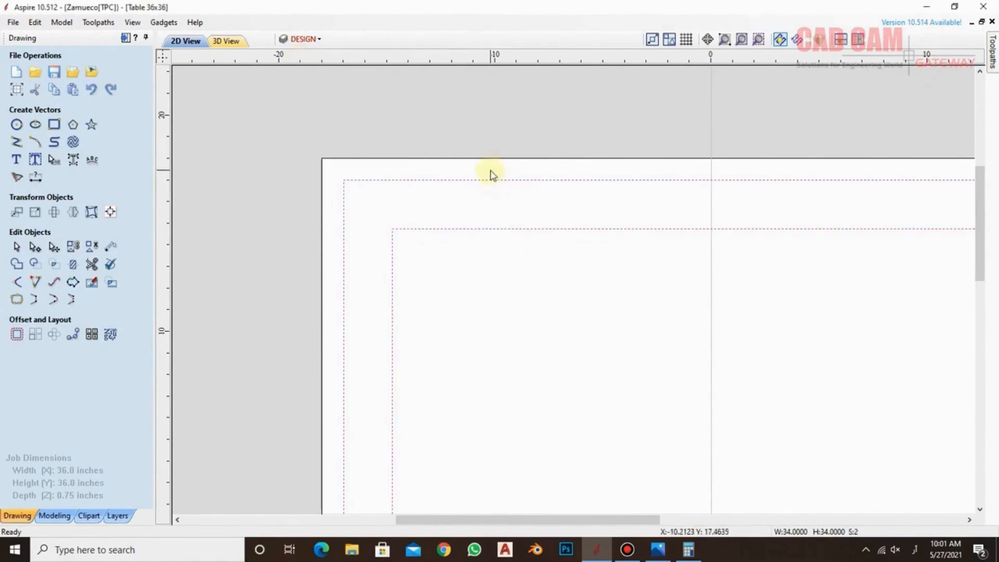
Hide Layer 1, show the DESIGN layer again and look over the whole key-pattern border
left_click(307, 39)
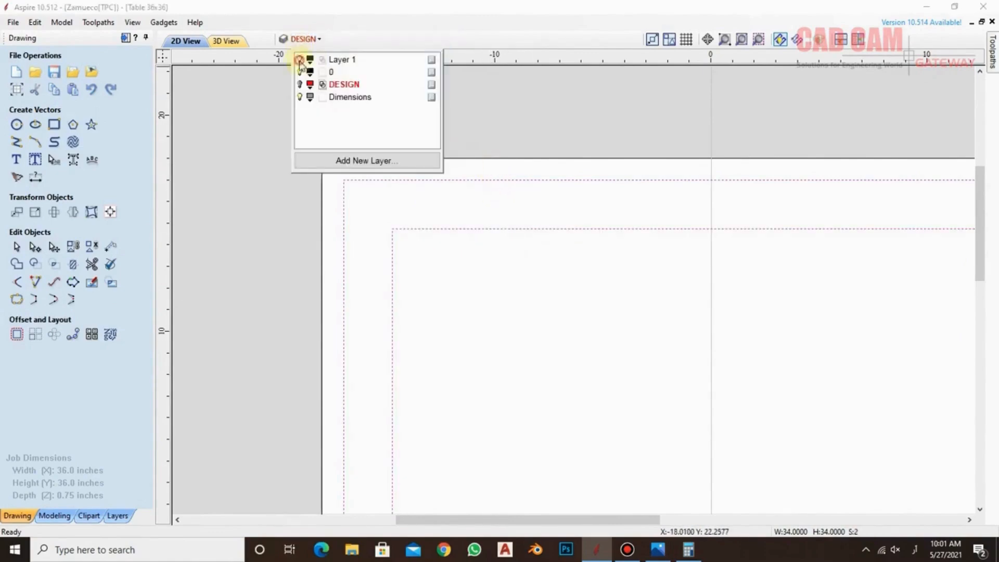
left_click(300, 60)
left_click(300, 85)
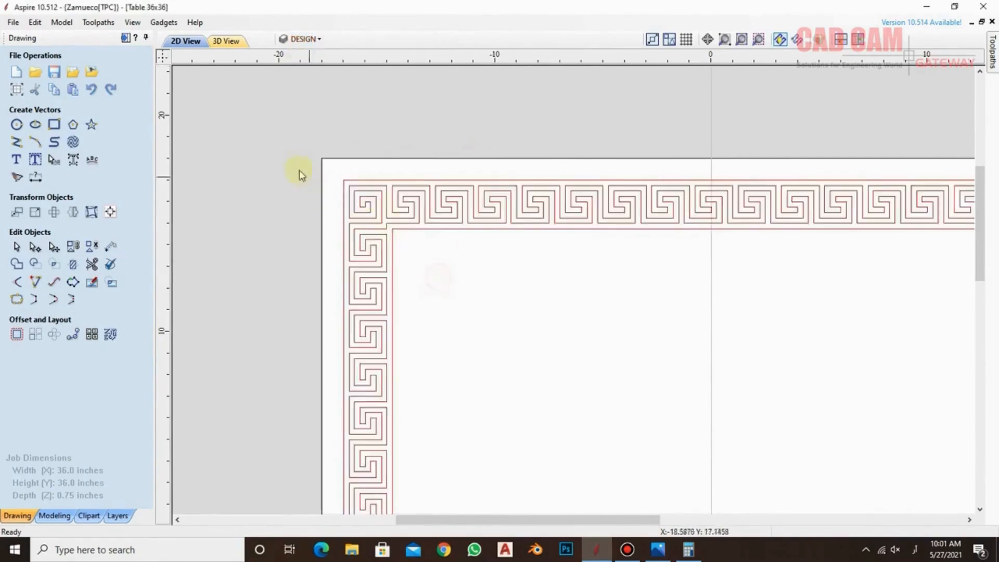
scroll(435, 241, "down", 3)
scroll(555, 298, "up", 1)
scroll(556, 298, "up", 1)
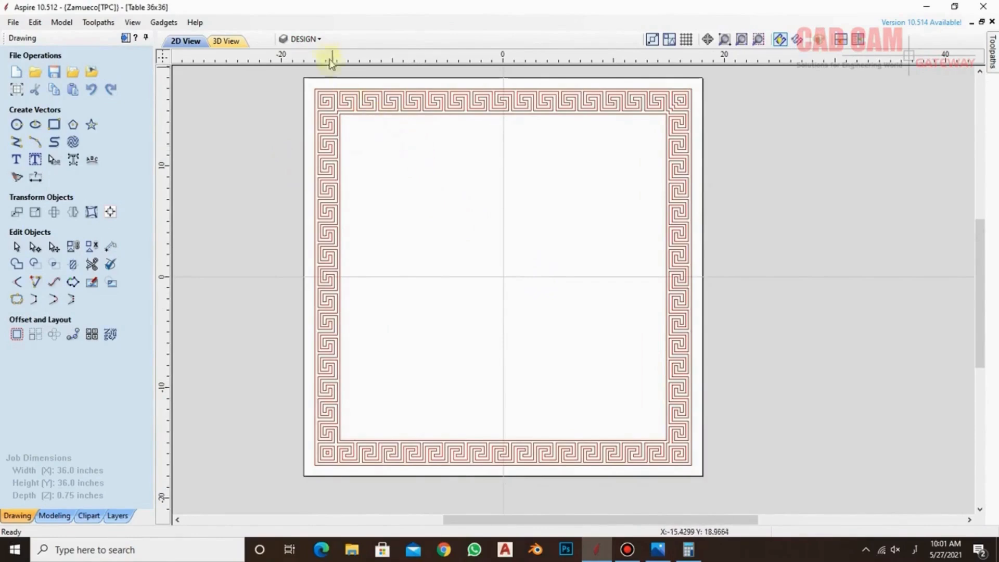
Hide the DESIGN layer, show Layer 1 and select the inner square
left_click(306, 39)
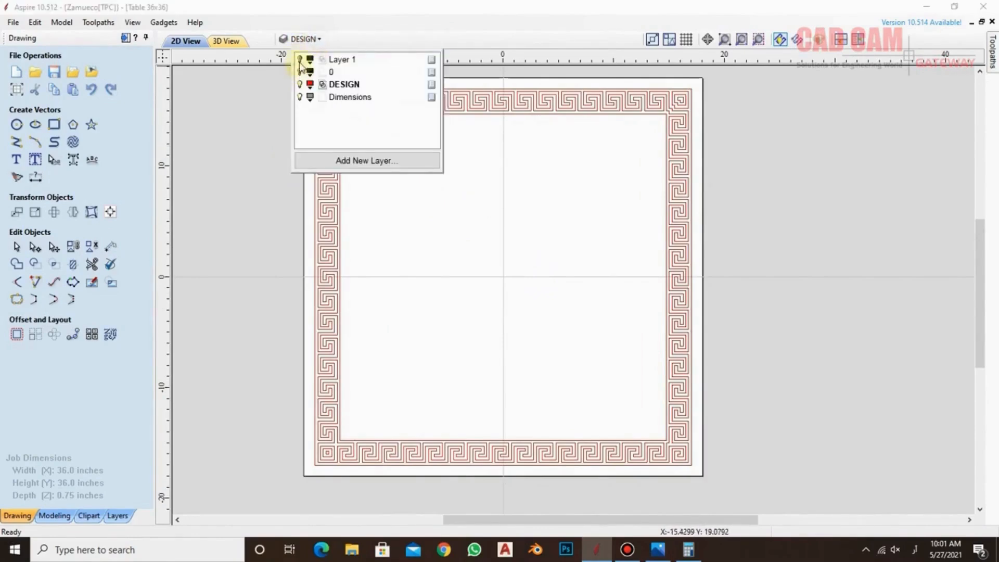
left_click(300, 85)
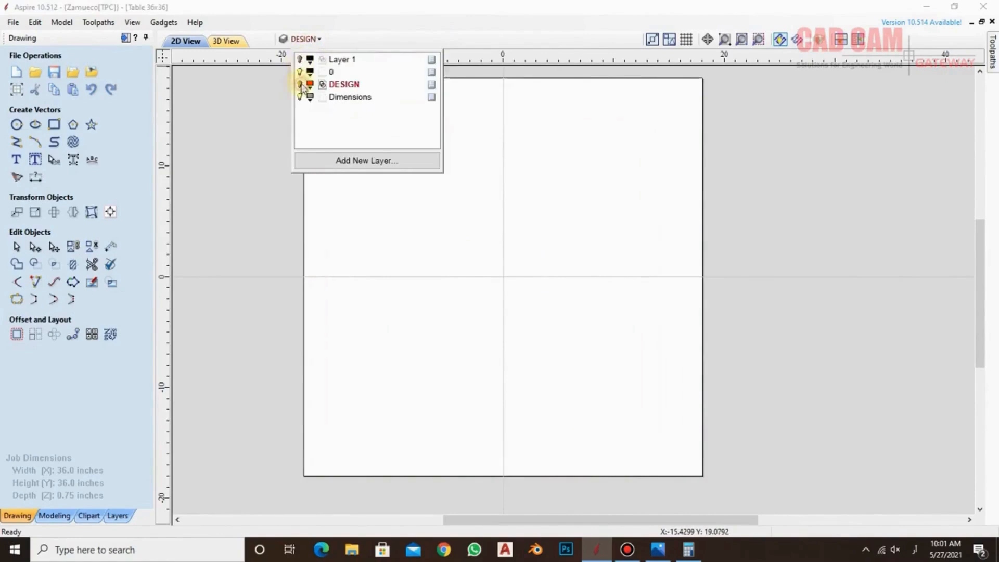
left_click(299, 60)
left_click(562, 167)
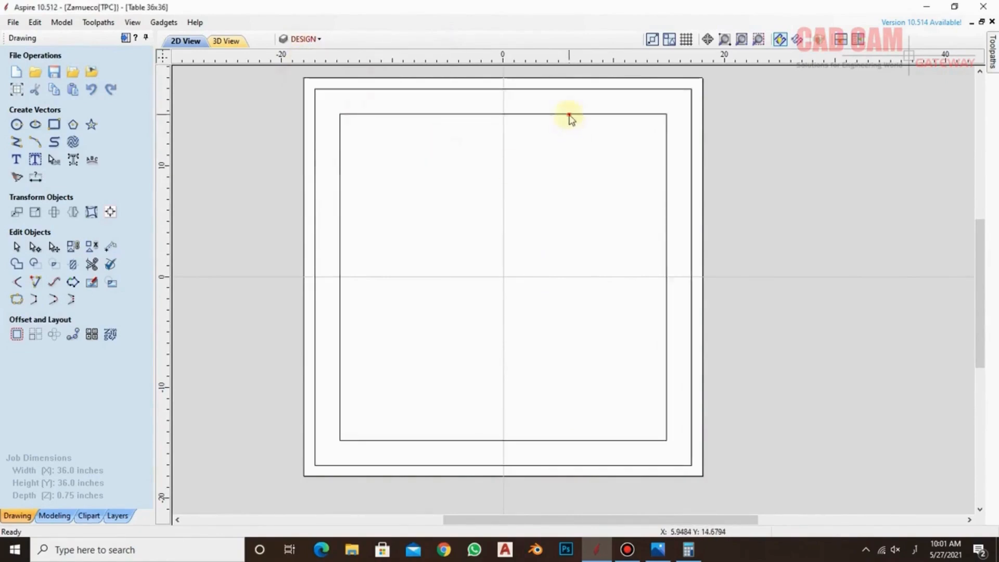
left_click(570, 114)
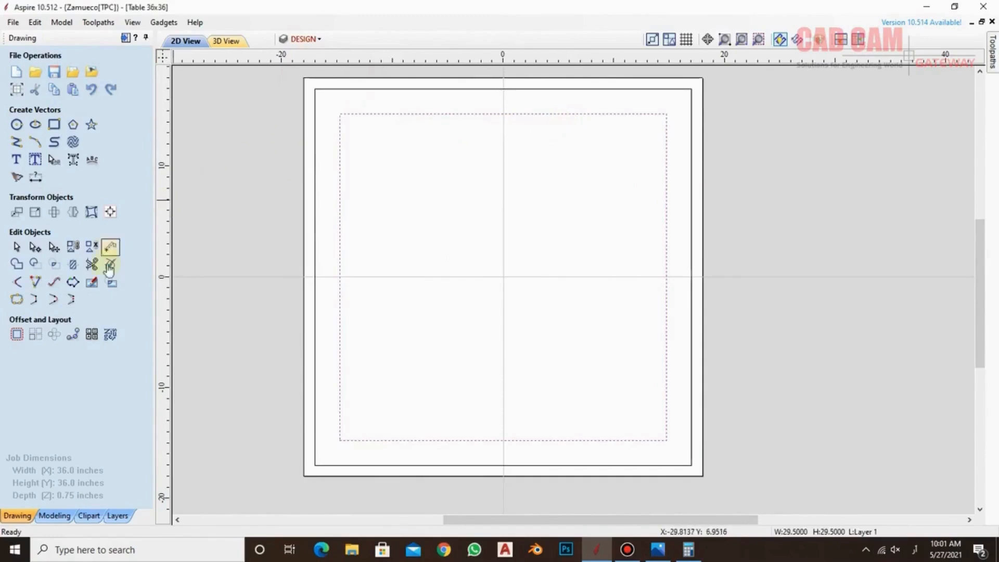
Offset the inner square inwards by 0.5 inches with sharp offset corners, keeping the original
left_click(17, 334)
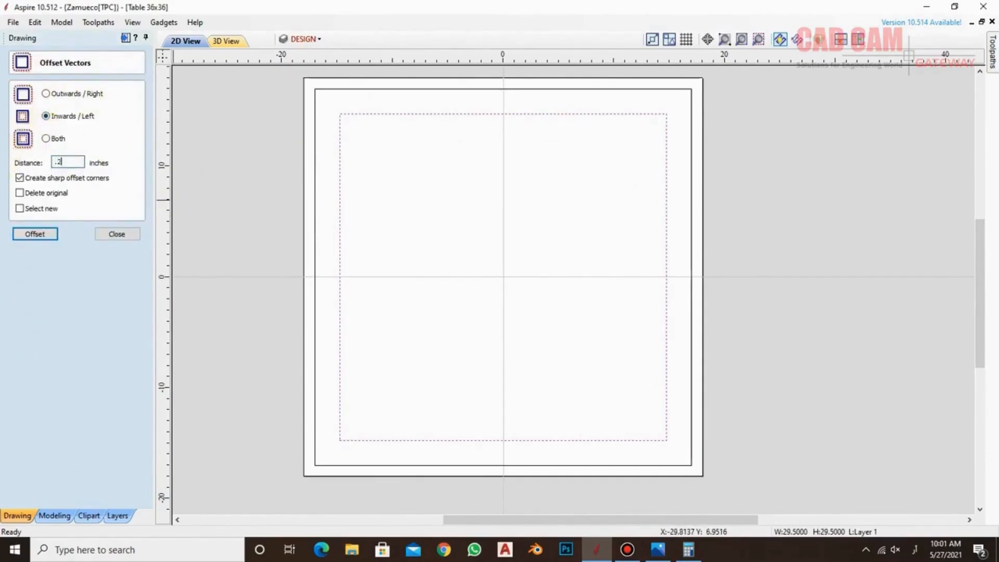
left_click(23, 236)
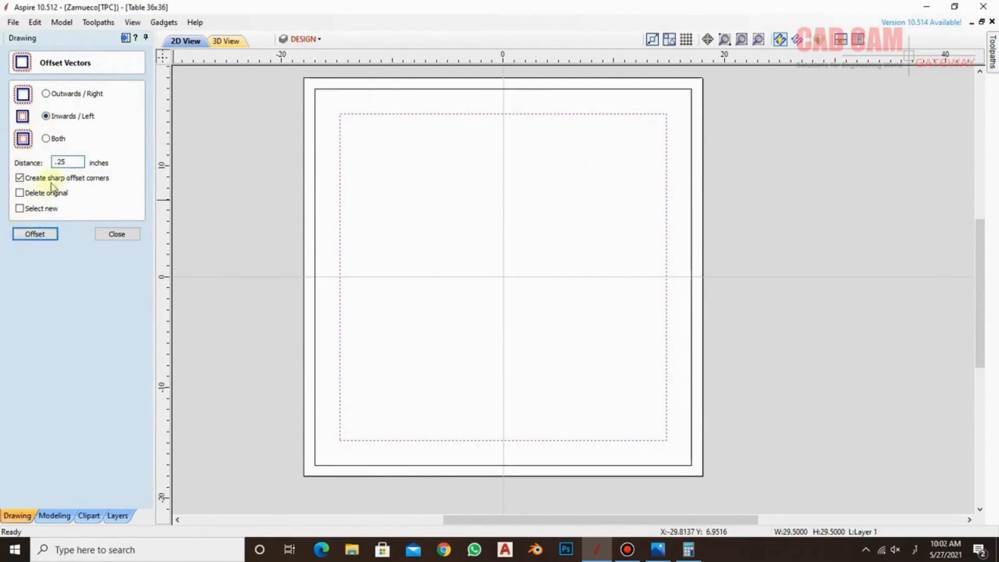
left_click(45, 239)
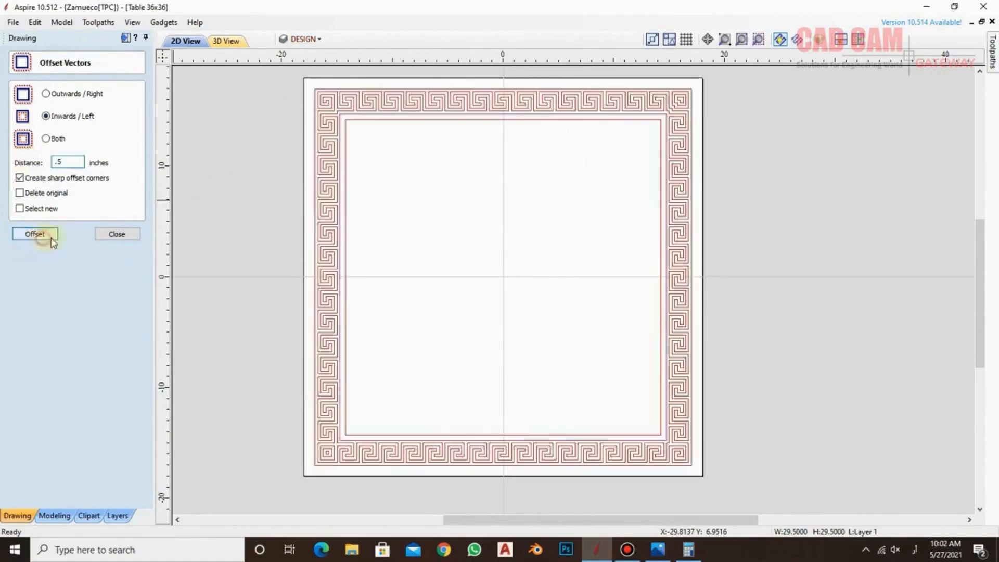
left_click(117, 234)
Toggle the visibility of DESIGN and Layer 1 to check which layer holds the new offset square
scroll(384, 90, "up", 3)
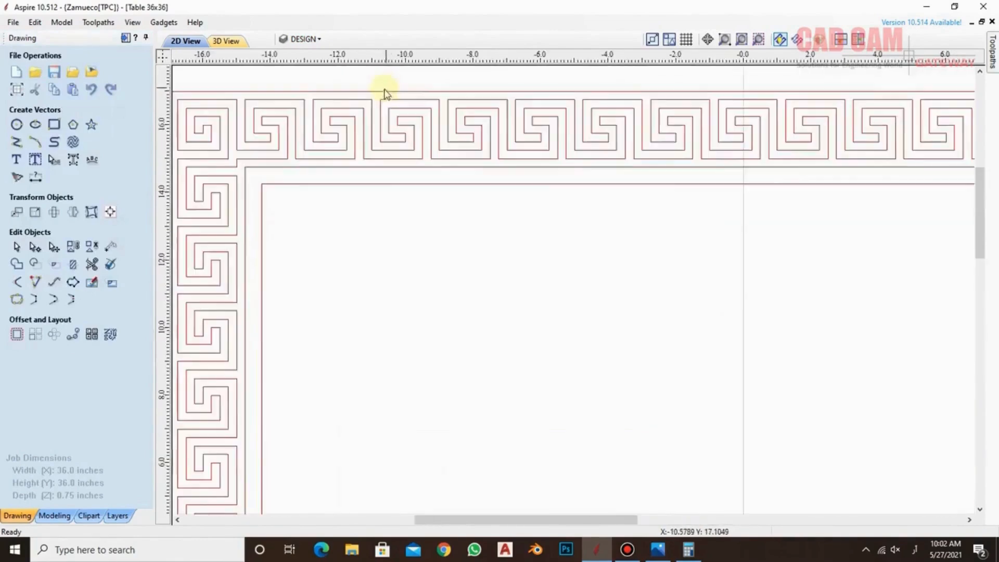
scroll(373, 171, "down", 3)
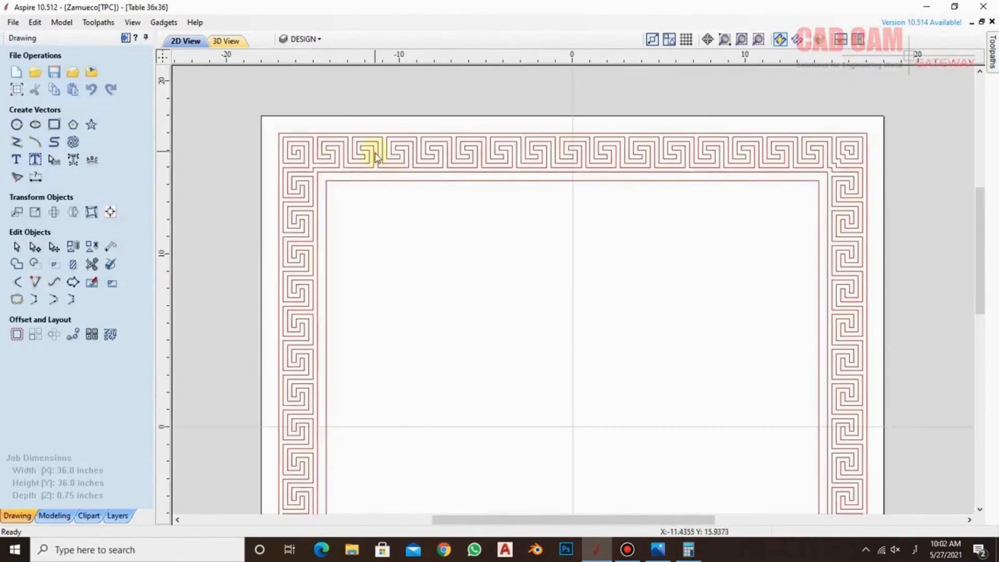
left_click(312, 39)
left_click(321, 42)
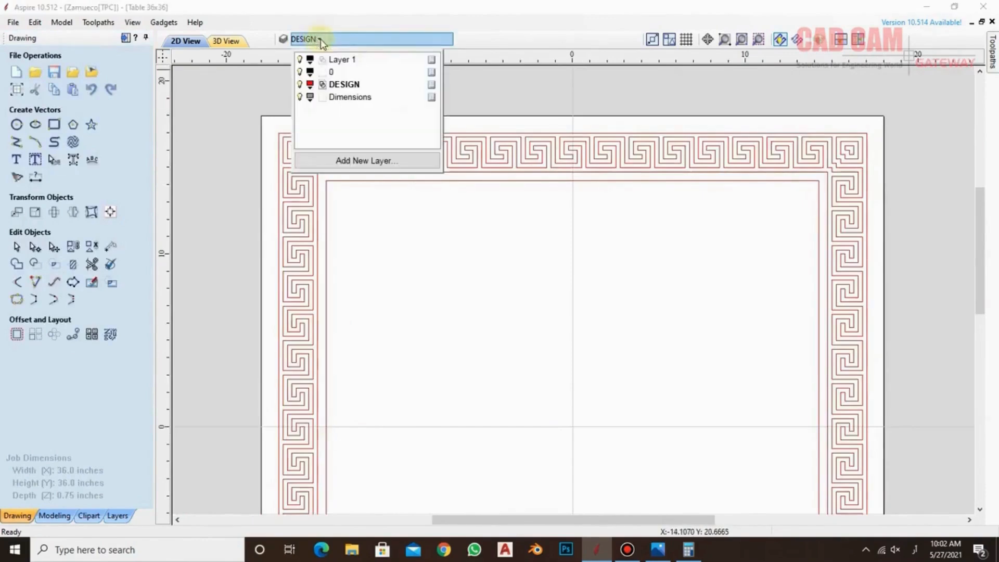
left_click(301, 84)
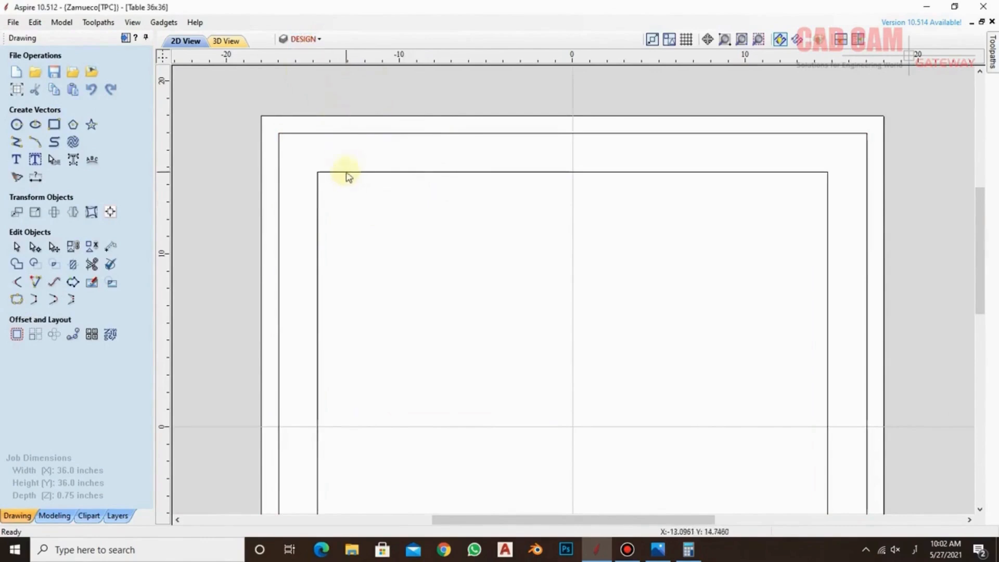
left_click(303, 40)
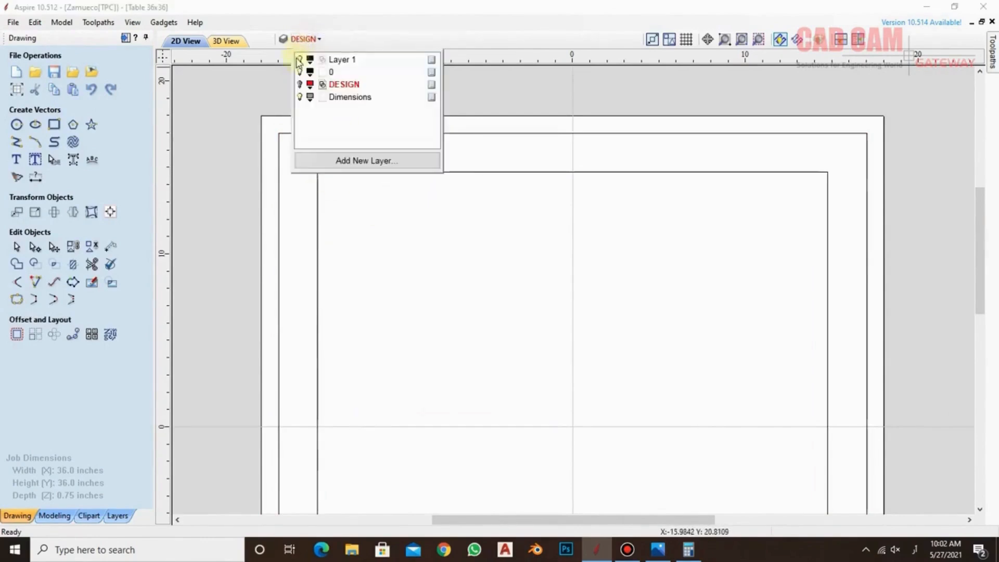
left_click(300, 60)
left_click(300, 84)
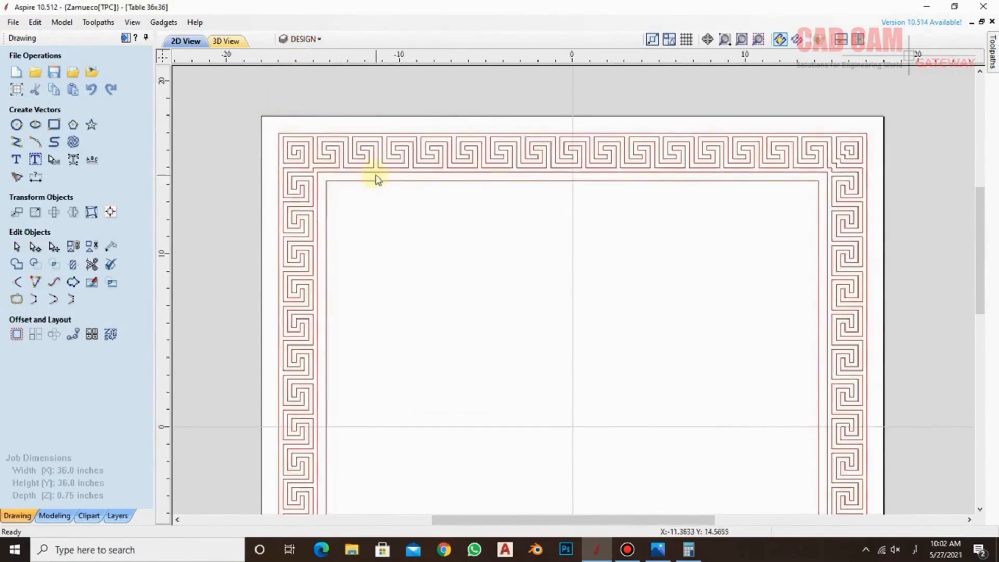
scroll(451, 142, "down", 2)
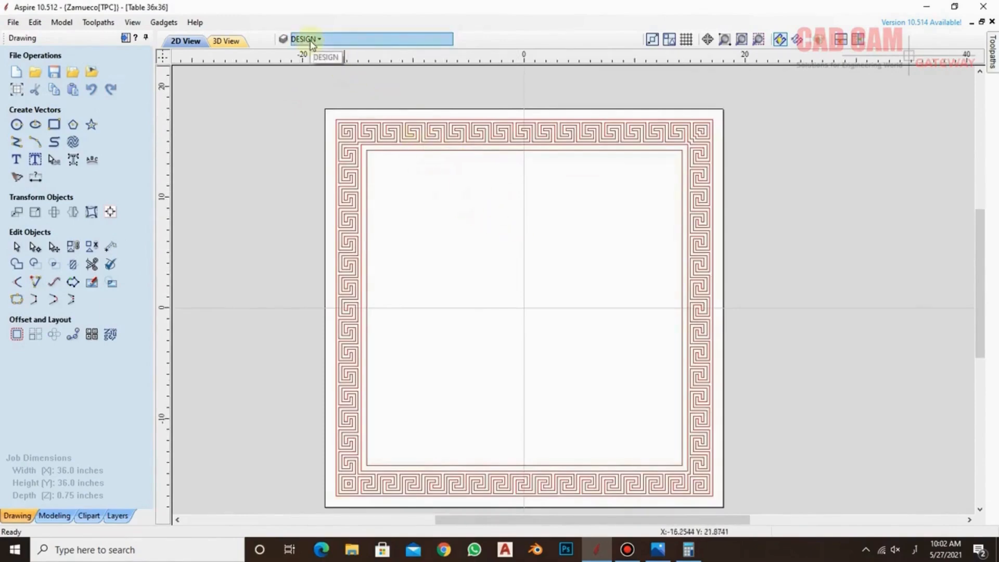
Switch the keyboard input language to English (United States)
scroll(615, 189, "down", 1)
scroll(559, 281, "up", 1)
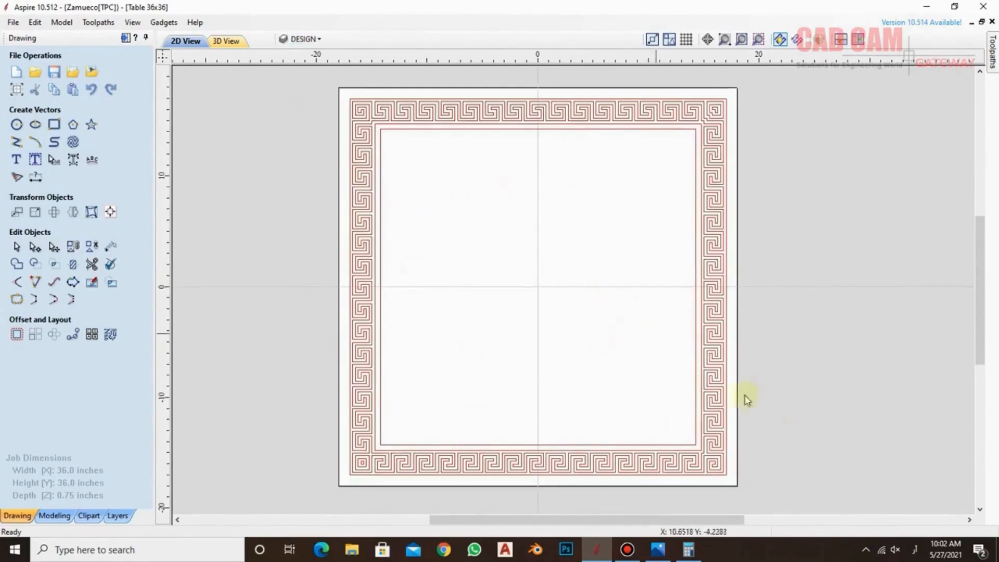
left_click(924, 553)
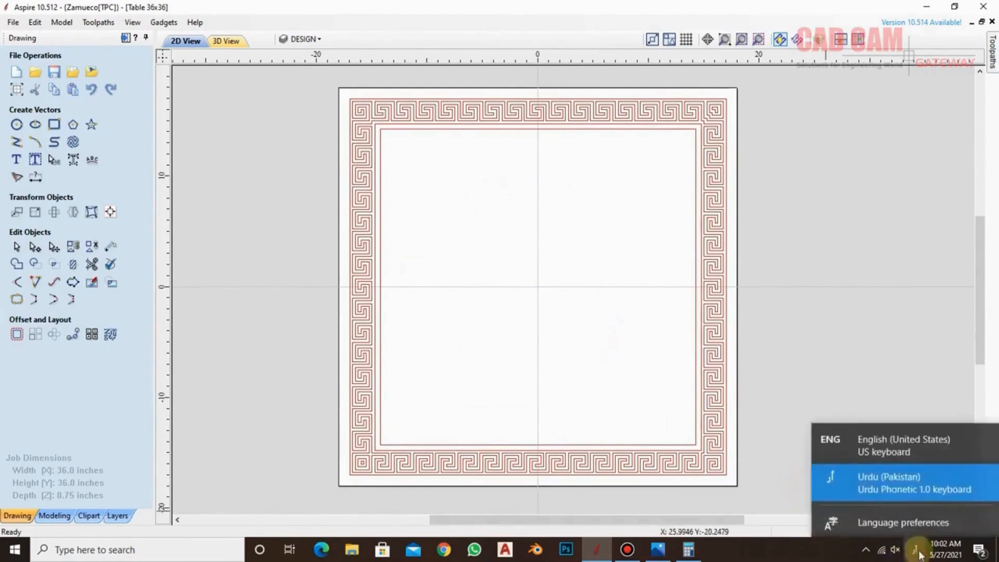
left_click(861, 437)
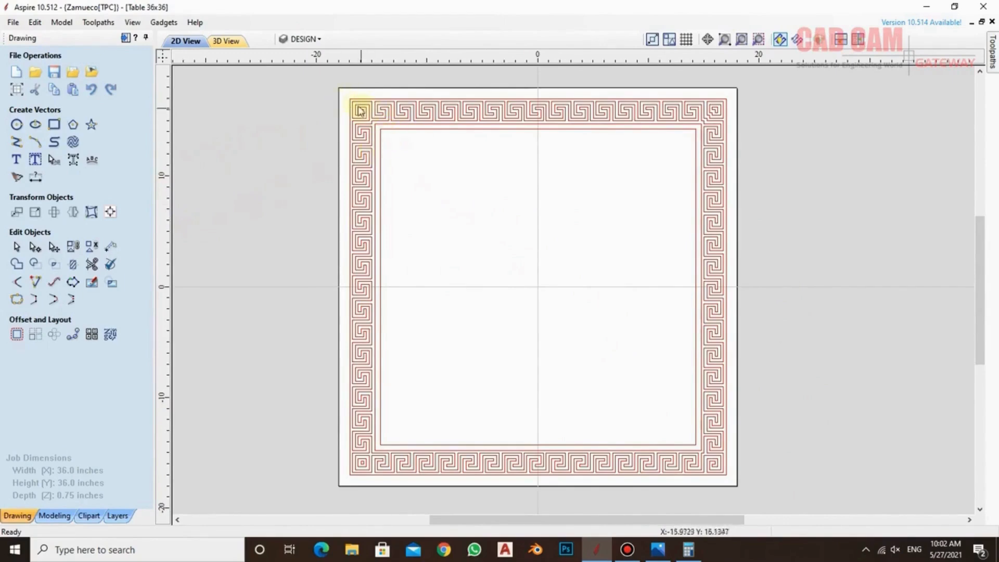
Hide the DESIGN layer, show Layer 1 and make Layer 1 the active layer
left_click(305, 40)
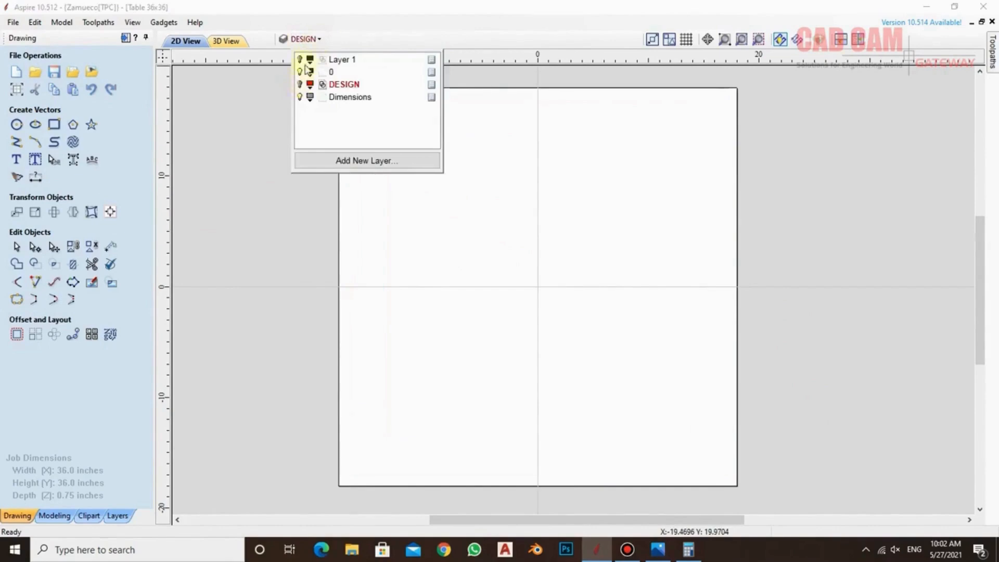
left_click(300, 60)
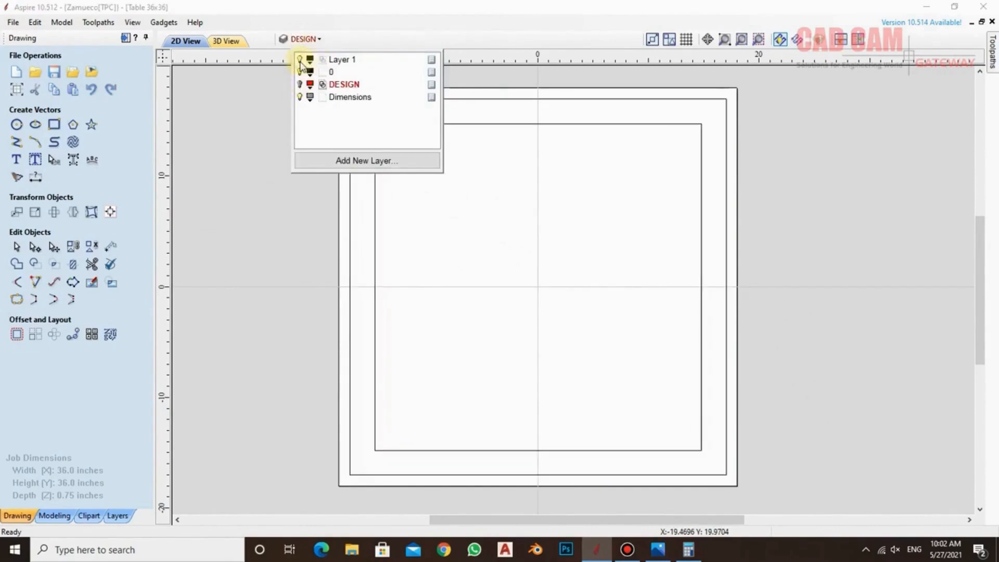
left_click(352, 61)
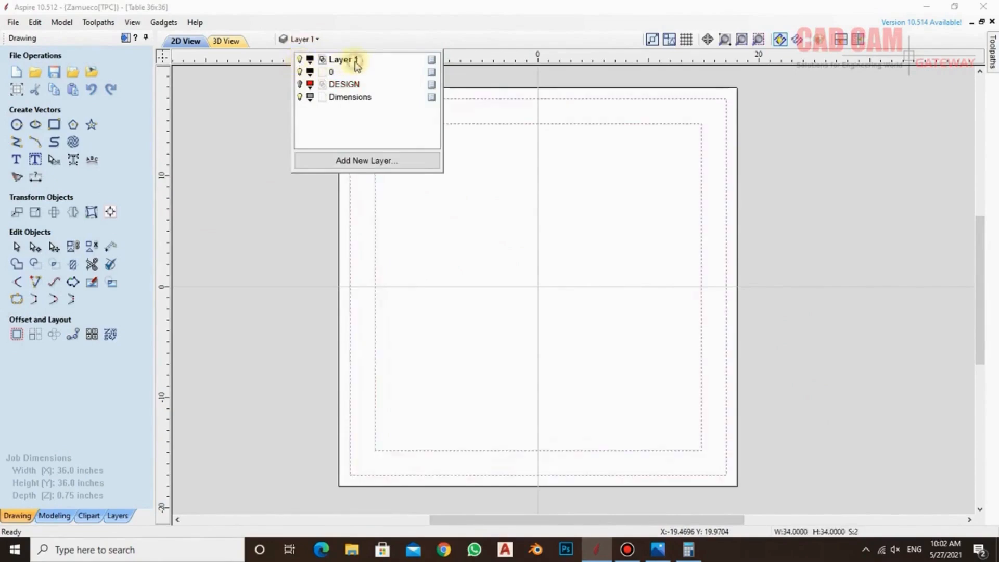
Offset Layer 1's inner square inwards by 0.5 inches, keeping the original square
left_click(405, 125)
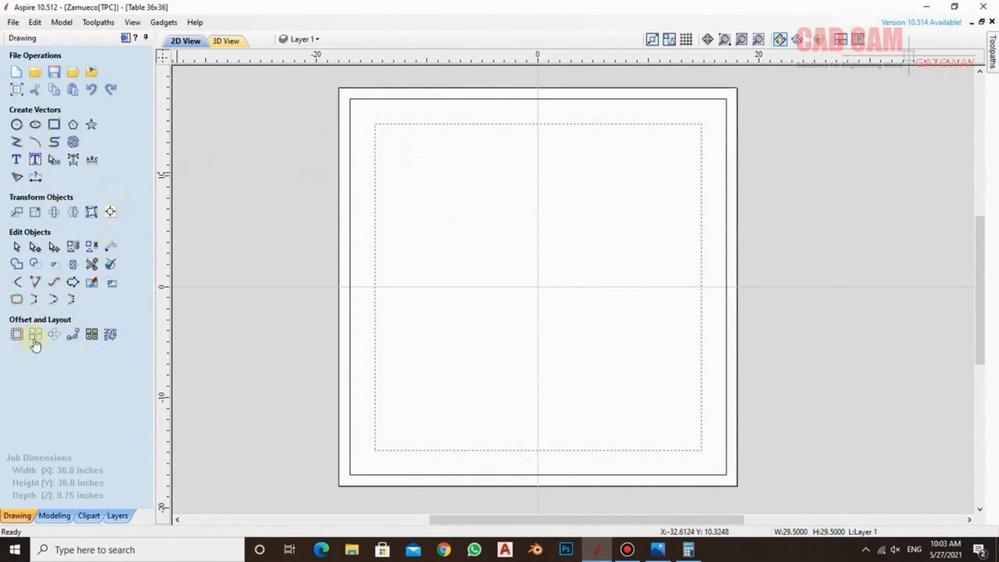
left_click(17, 335)
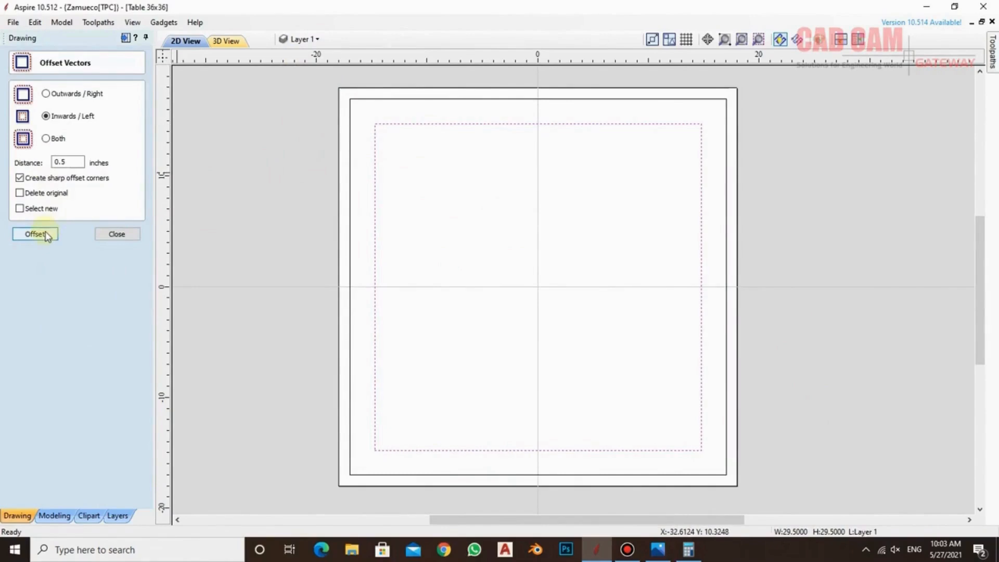
left_click(47, 235)
left_click(135, 233)
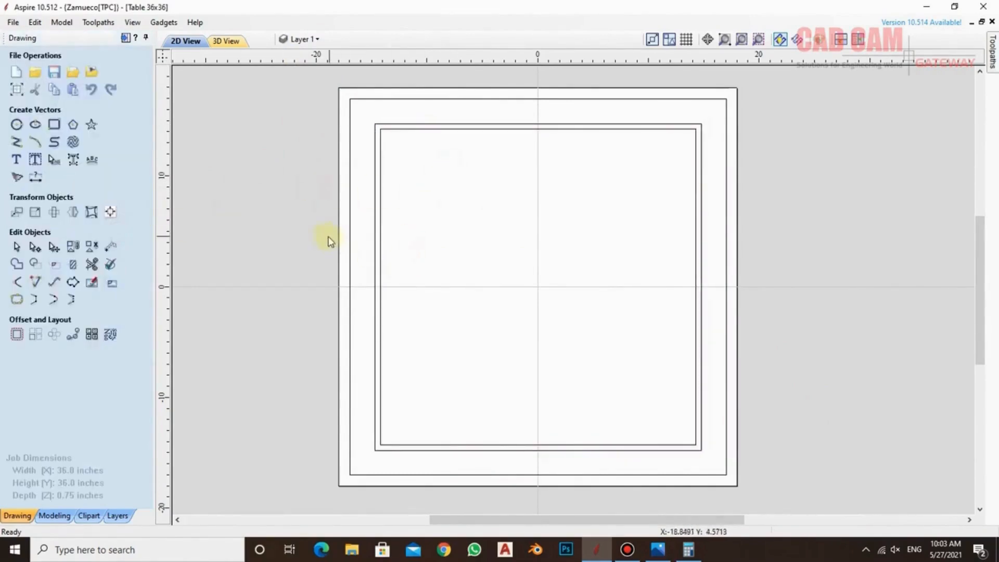
Draw a 14.25-inch vertical line from the innermost square's left-side midpoint down to its lower-left corner
left_click(16, 142)
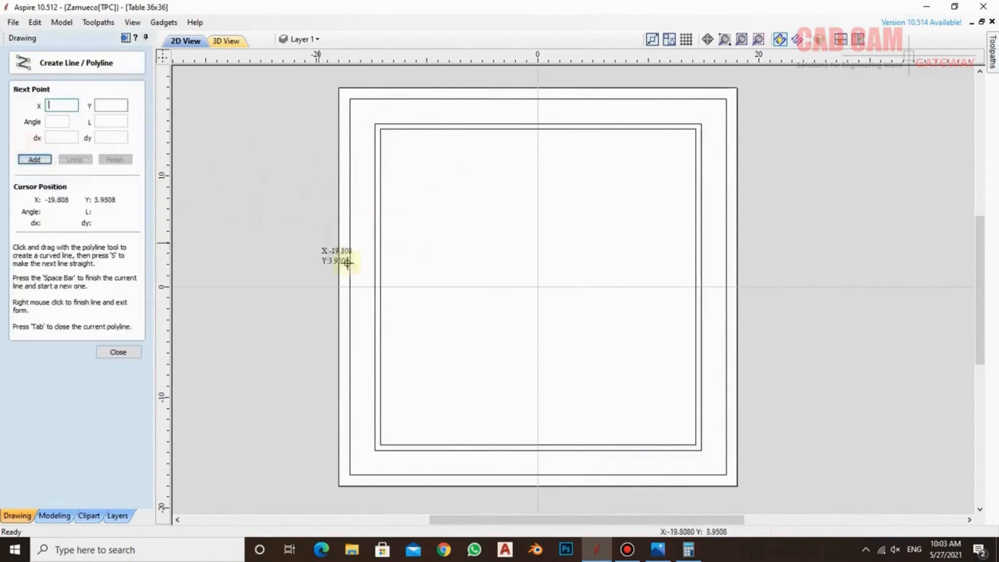
left_click(384, 286)
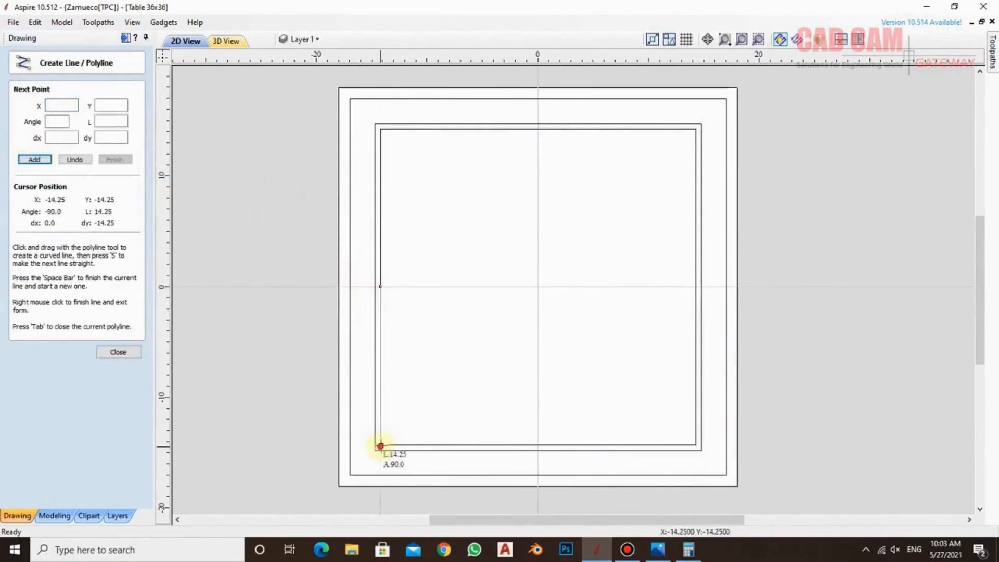
left_click(382, 444)
right_click(418, 346)
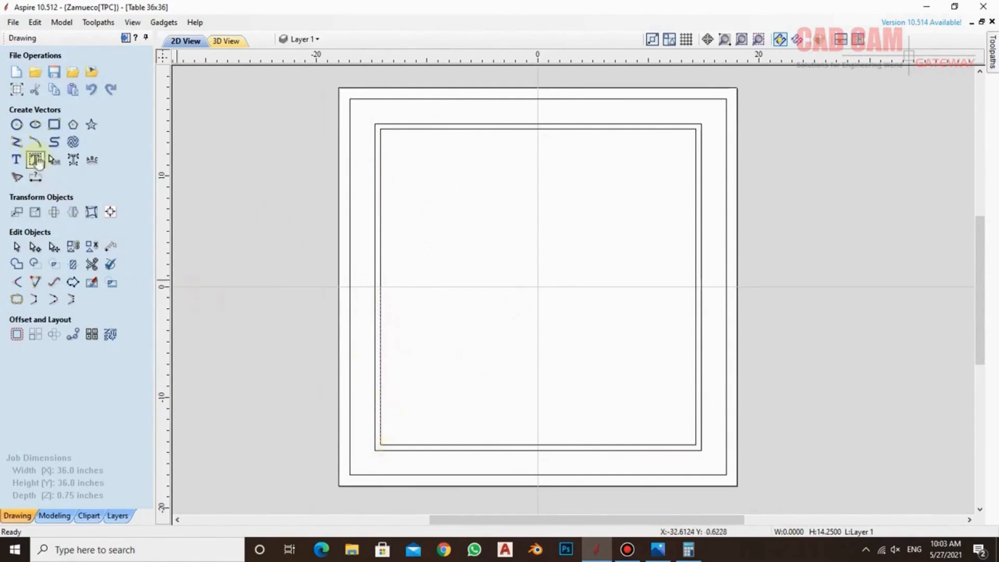
Try a circle centred on the vertical line's midpoint and reaching the innermost square's upper-left corner, and undo it
left_click(16, 124)
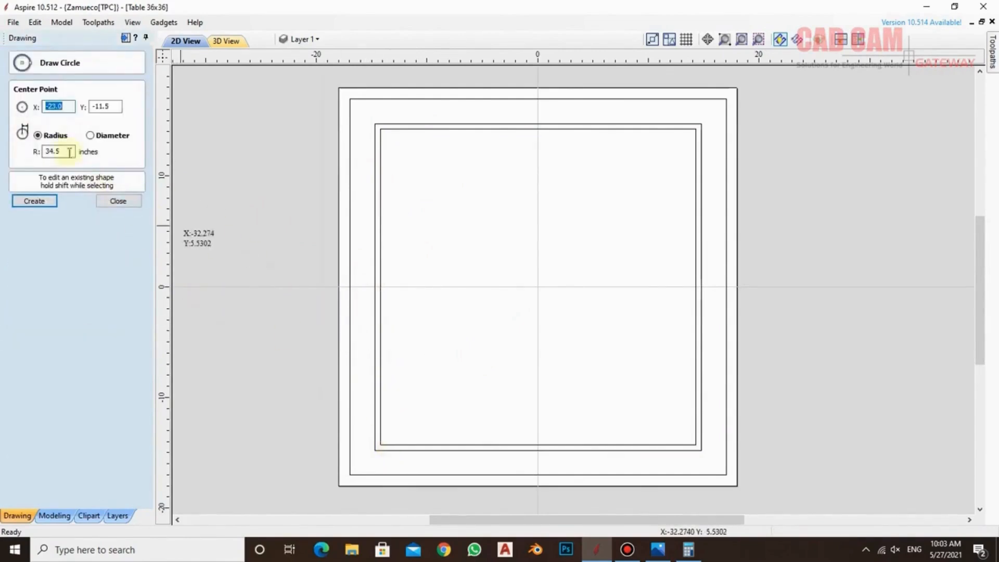
left_click_drag(68, 152, 3, 156)
type("0")
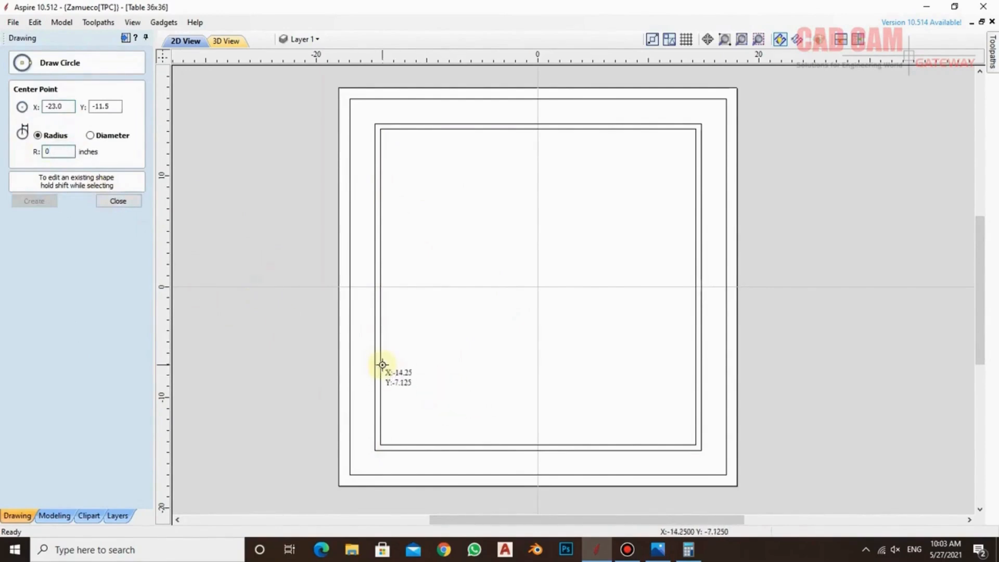
left_click_drag(383, 369, 383, 132)
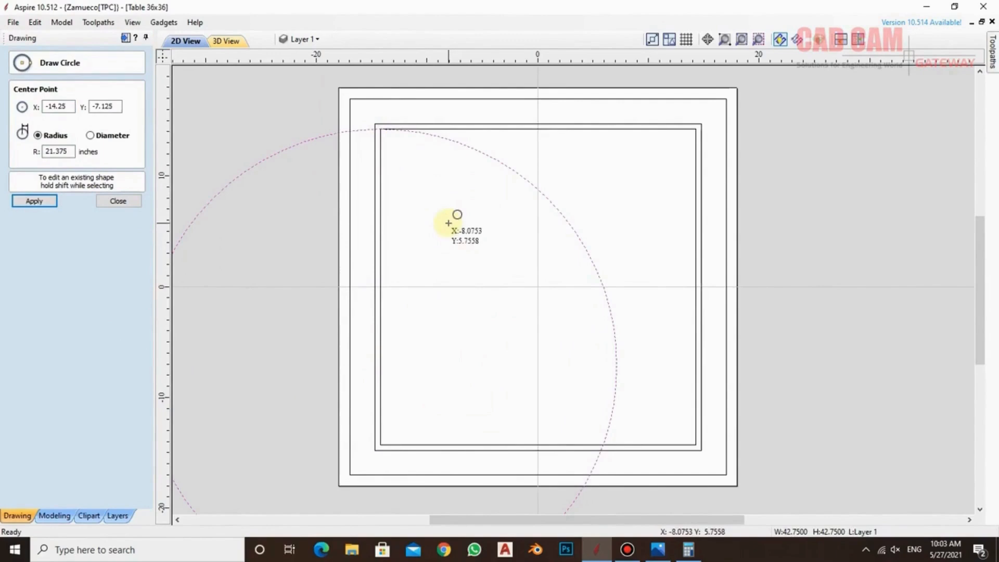
key("ctrl+z")
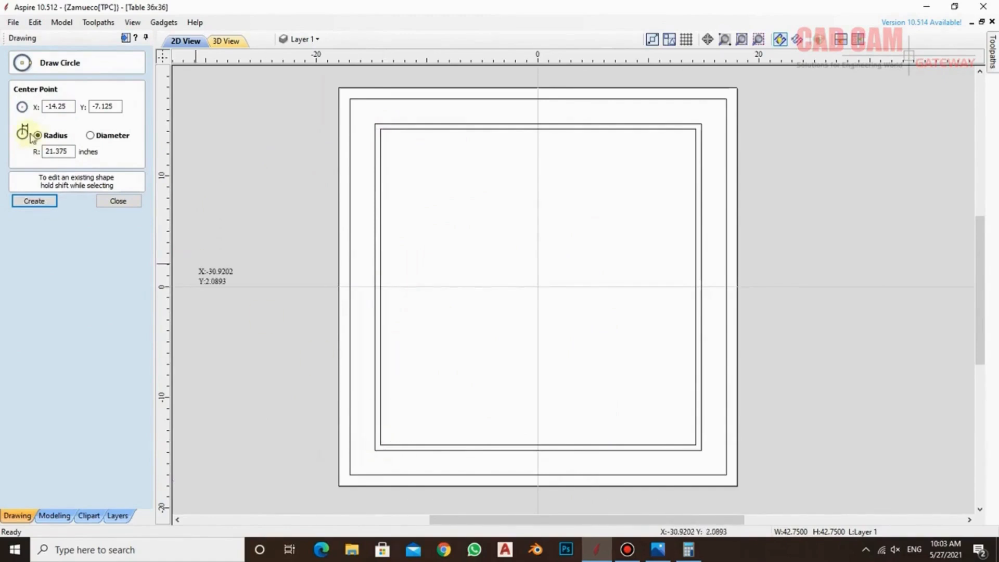
Draw a circle of radius 21.375 inches centred at X -14.25, Y -7.125, reaching the innermost square's upper-left corner
double_click(68, 152)
type("0")
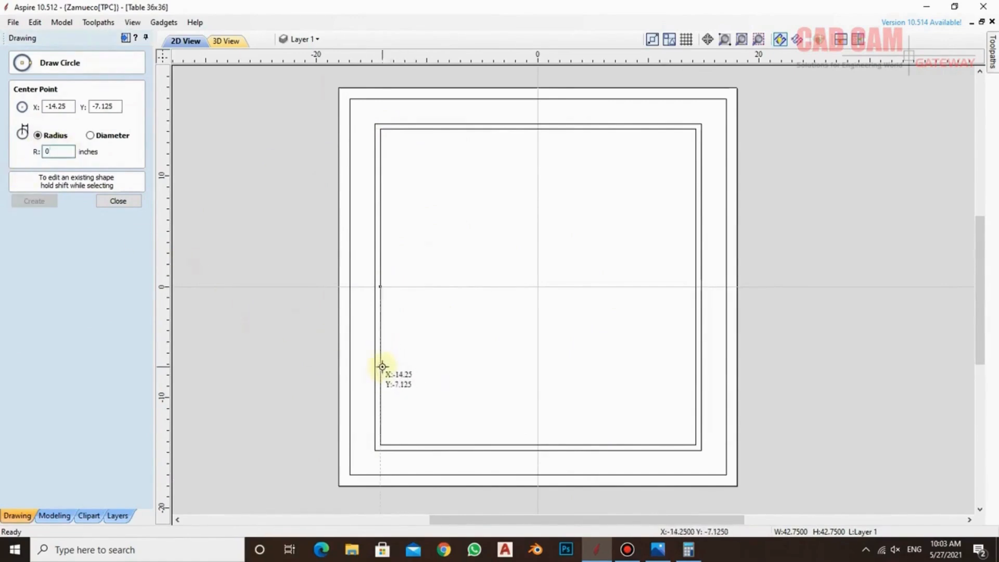
left_click_drag(385, 352, 378, 127)
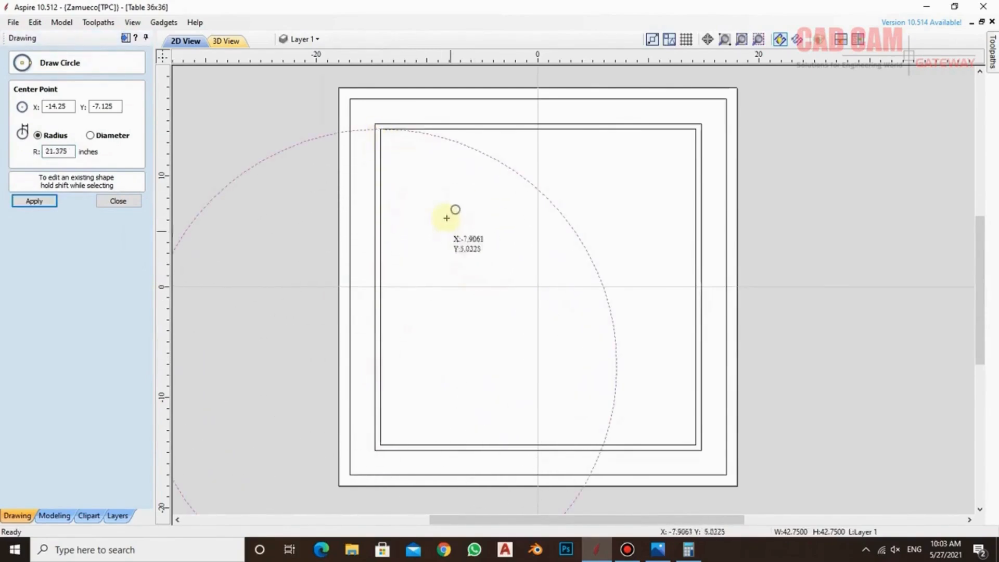
Draw a diagonal line from the innermost square's upper-left corner to the panel centre at X 0, Y 0
key("Escape")
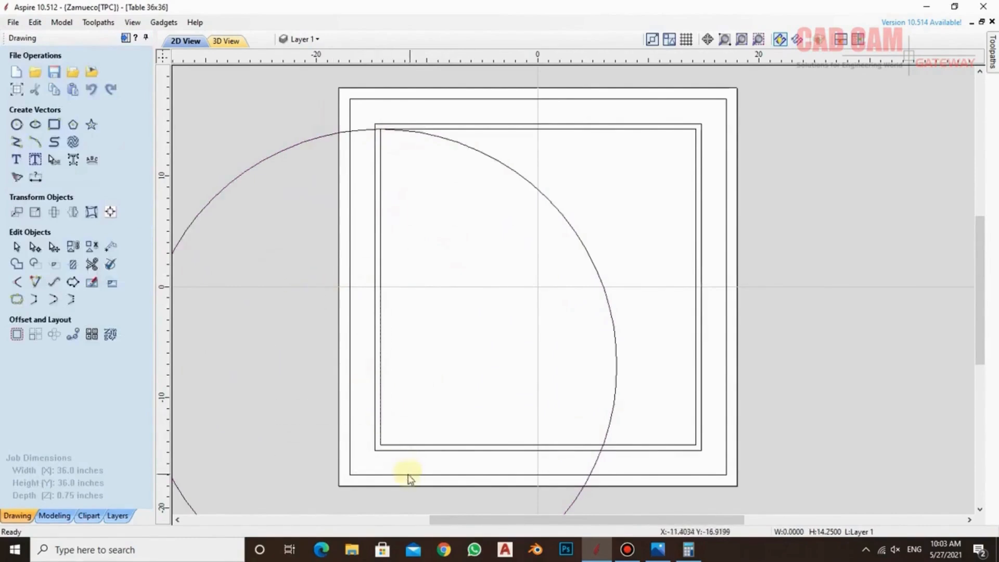
left_click(16, 141)
left_click(380, 129)
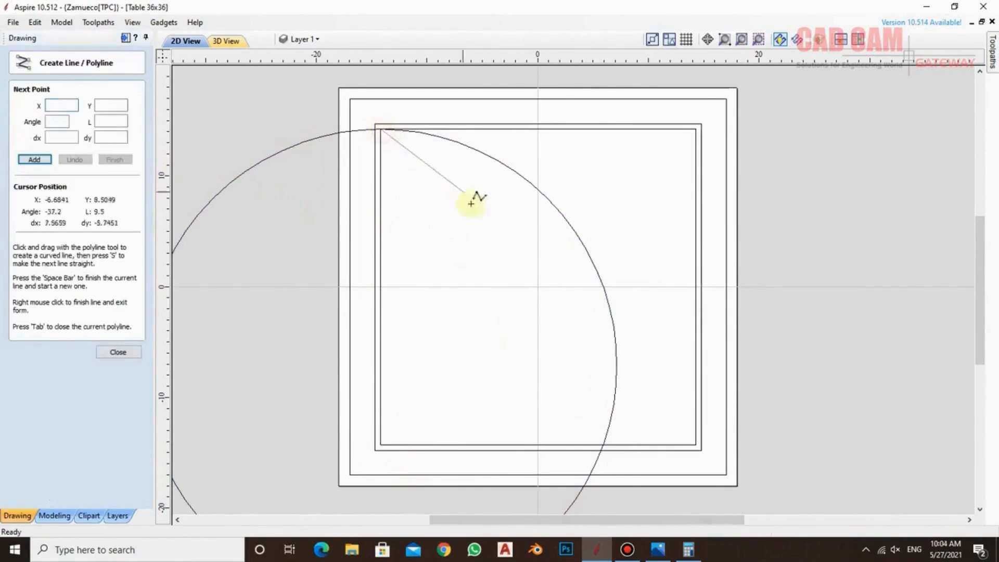
left_click(541, 285)
right_click(552, 234)
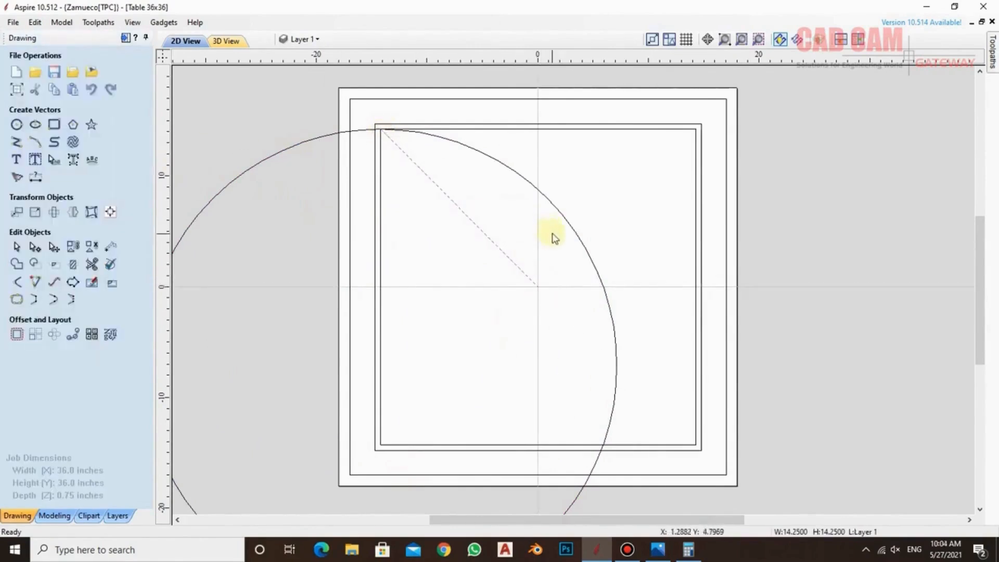
Mirror the large circle about the diagonal line, creating a mirrored copy
left_click(502, 165)
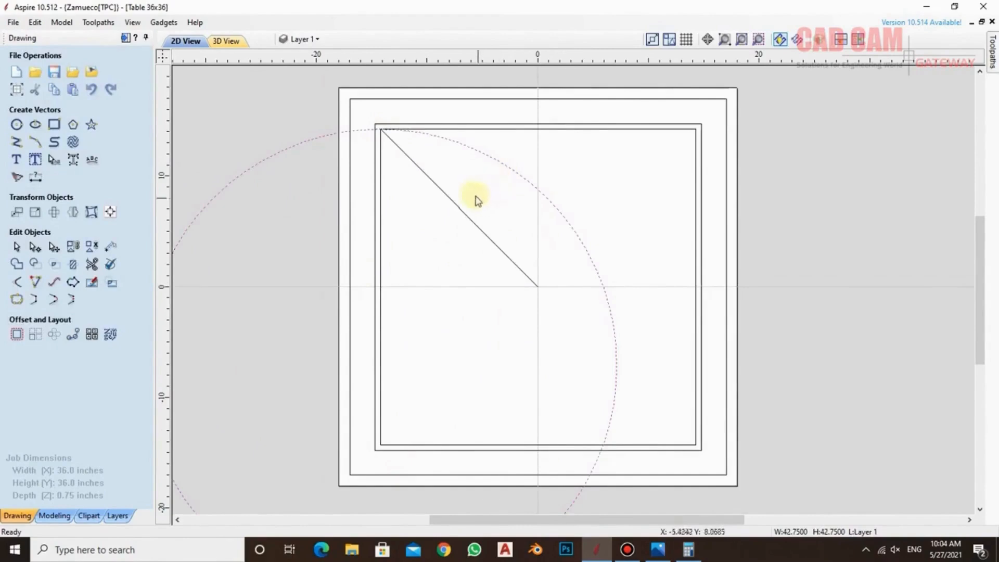
left_click(445, 197, "shift")
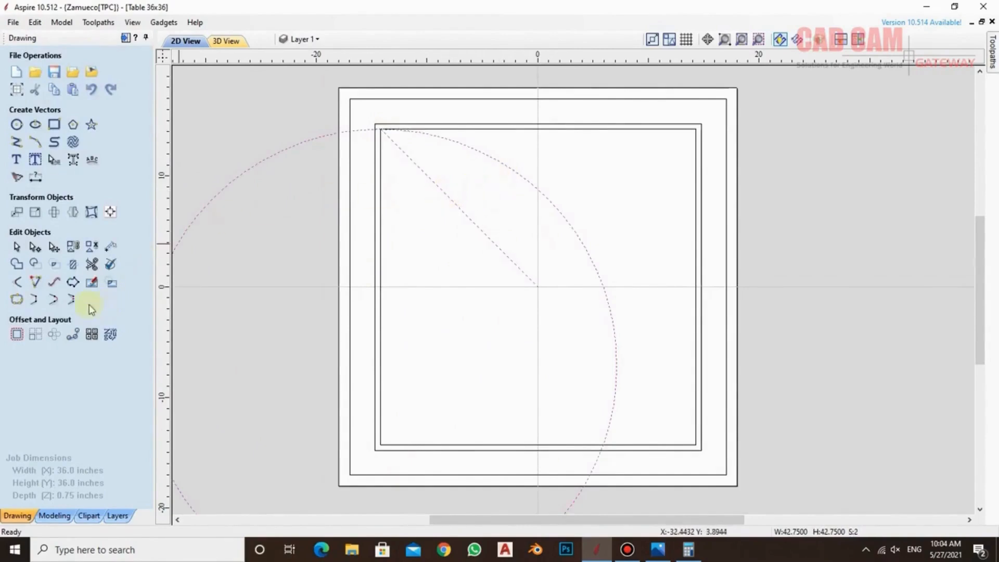
left_click(73, 212)
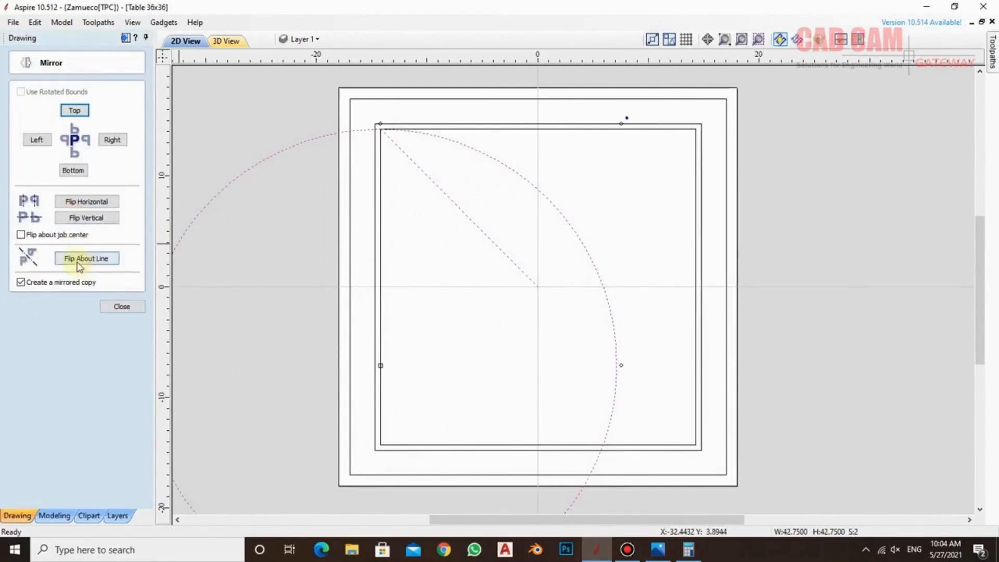
left_click(78, 263)
scroll(442, 241, "down", 2)
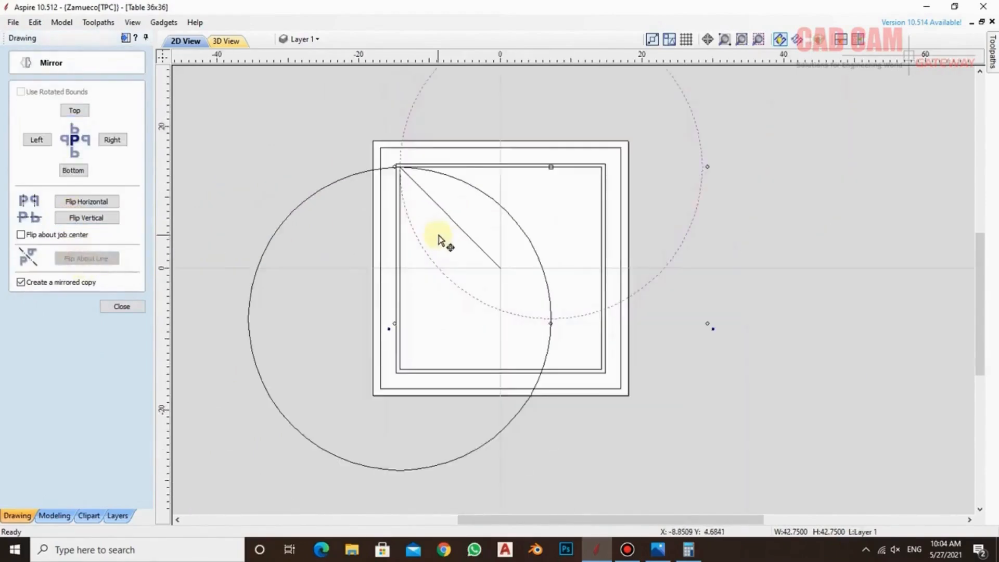
scroll(458, 242, "down", 1)
scroll(468, 244, "up", 3)
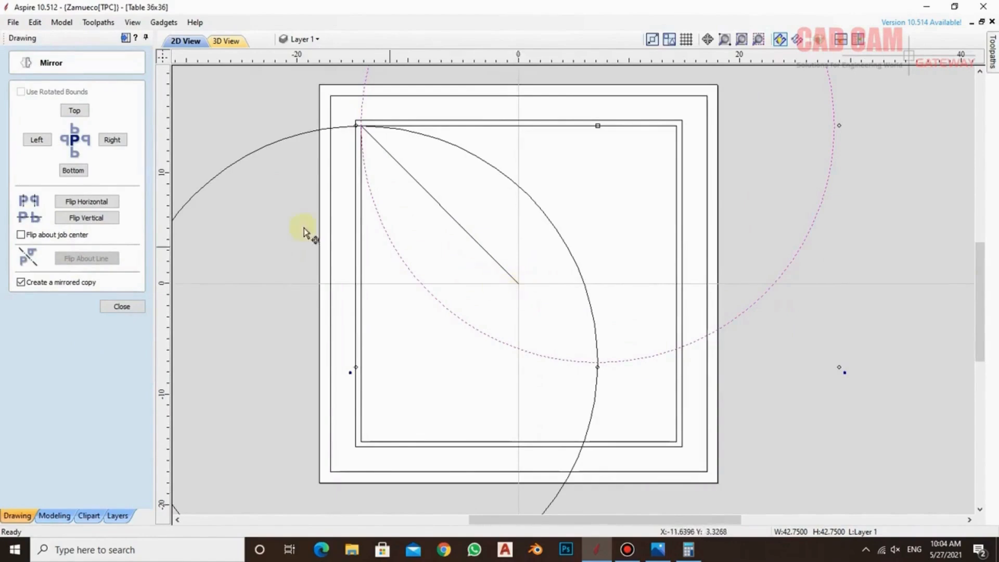
left_click(120, 306)
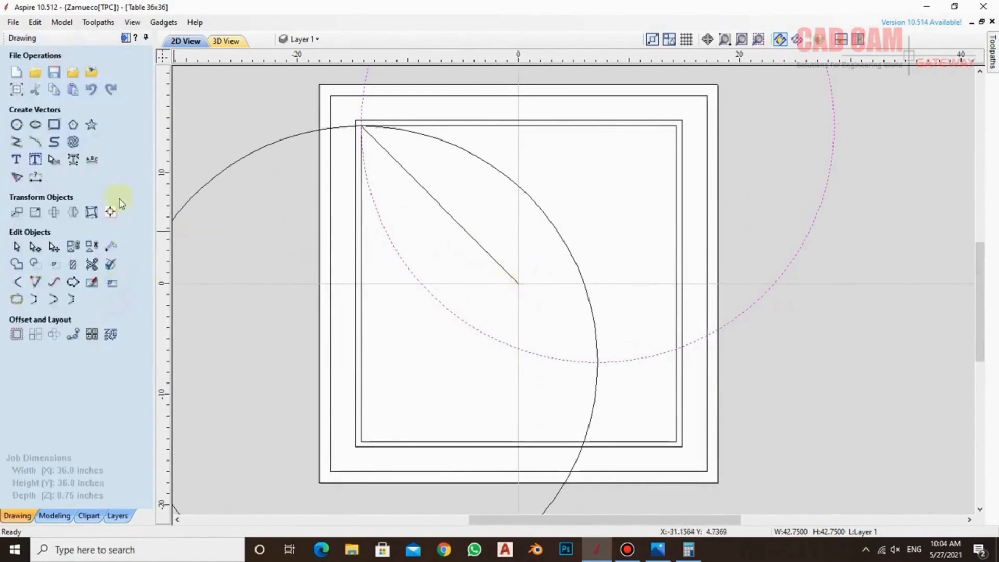
Draw a circle of radius 5.9025 inches centred at X 0, Y 0, reaching the large circle's crossing with the horizontal axis
left_click(17, 125)
left_click(519, 281)
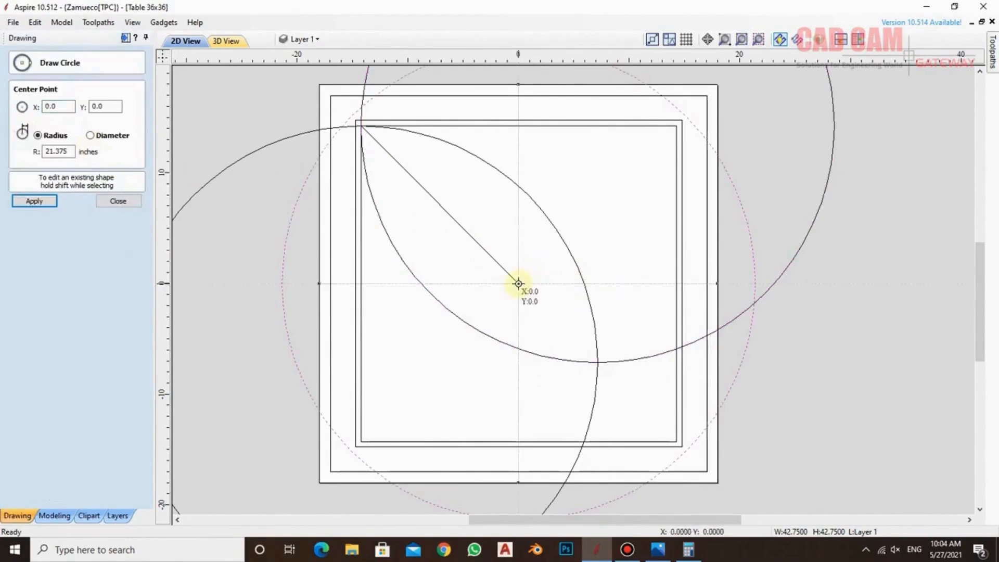
left_click(518, 284)
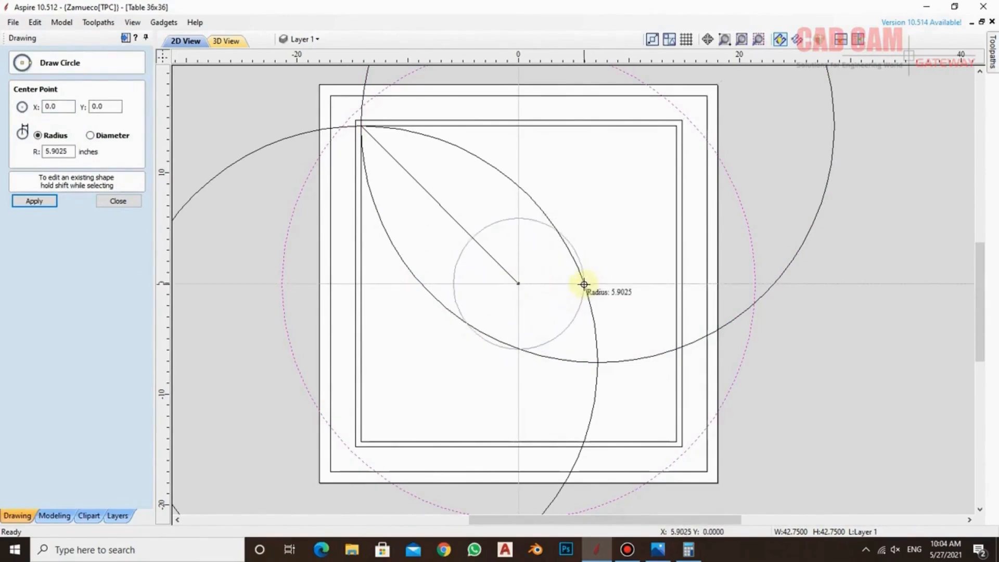
left_click(583, 284)
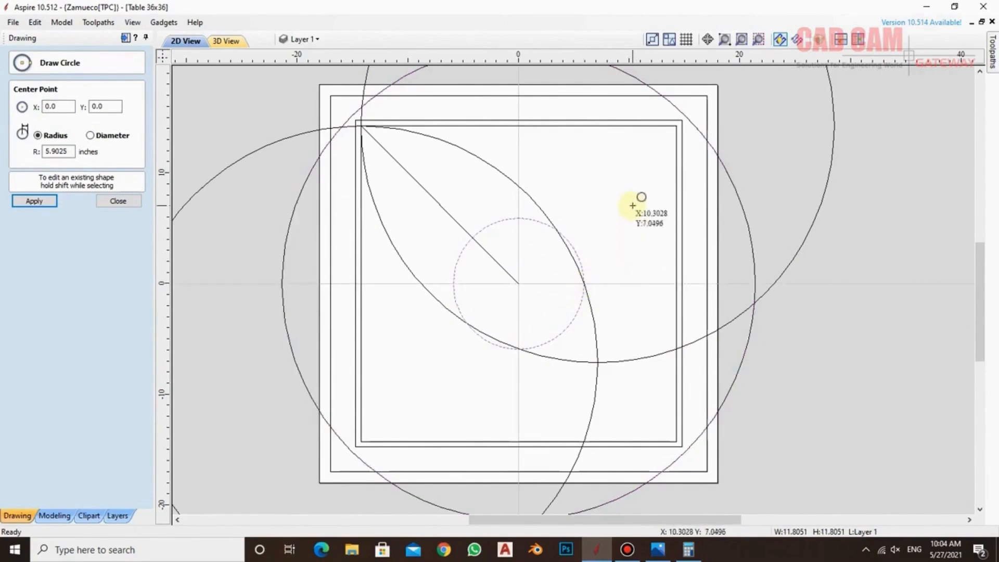
Delete the stray 21.375-inch-radius circle around the panel centre and the diagonal construction line
key("Escape")
left_click(742, 210)
key("Delete")
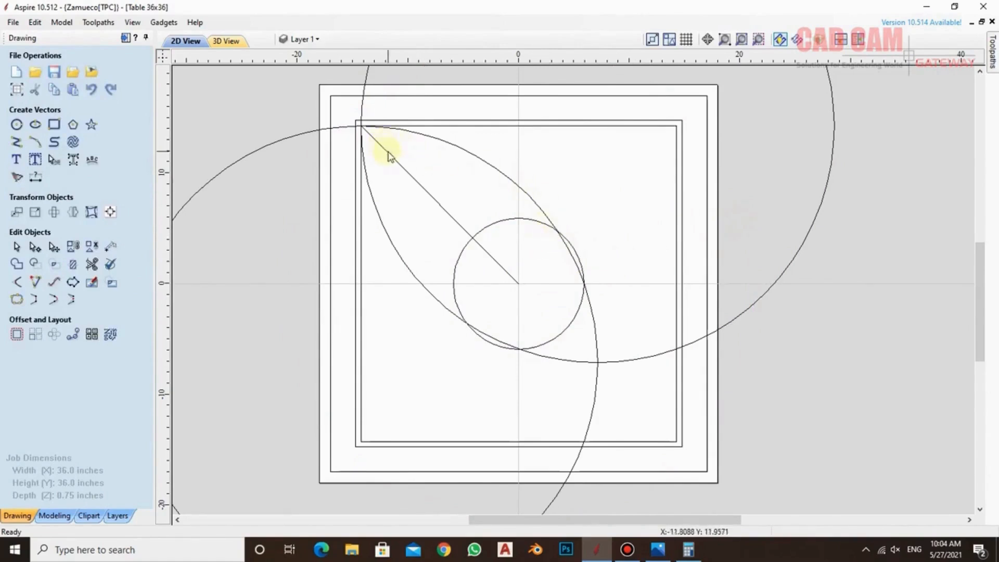
left_click(398, 165)
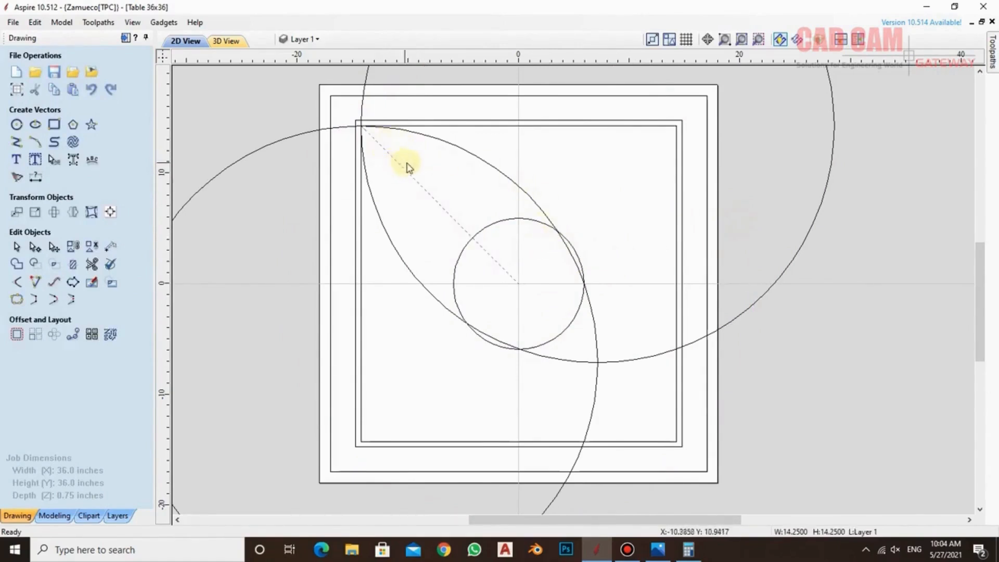
key("Delete")
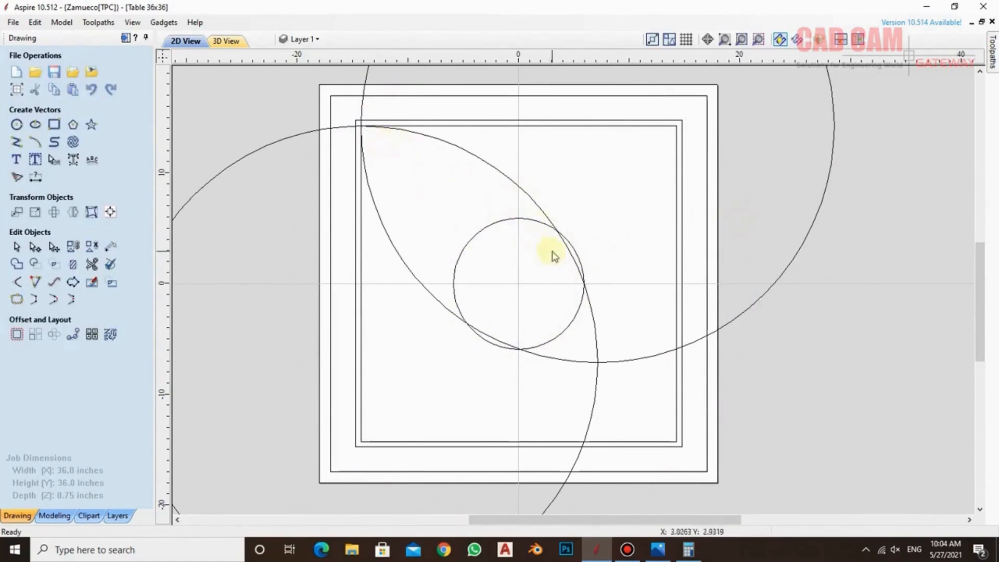
Trim away the sections of both large circles that lie inside the central circle, keeping the central circle whole
left_click(92, 263)
left_click(570, 258)
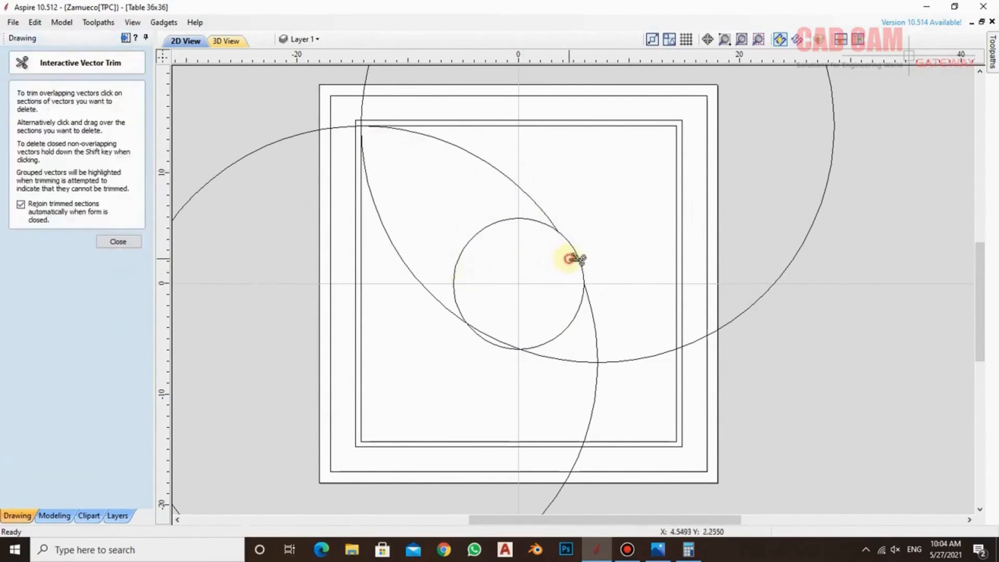
left_click(489, 335)
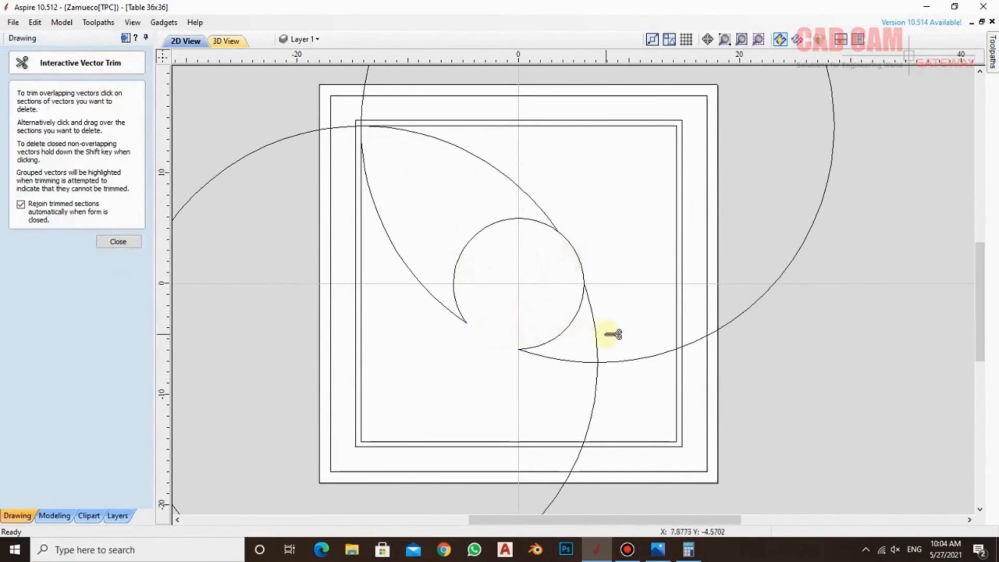
scroll(491, 346, "up", 1)
scroll(502, 339, "up", 1)
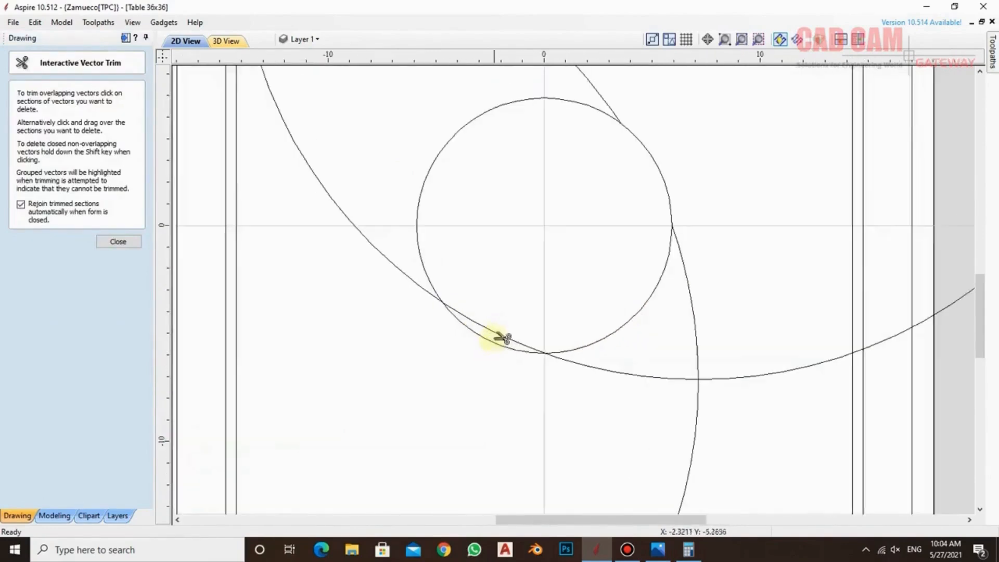
left_click(499, 336)
scroll(680, 317, "down", 2)
Trim the large circles' crossing tails between the central circle and the innermost square's right and bottom edges
left_click(681, 325)
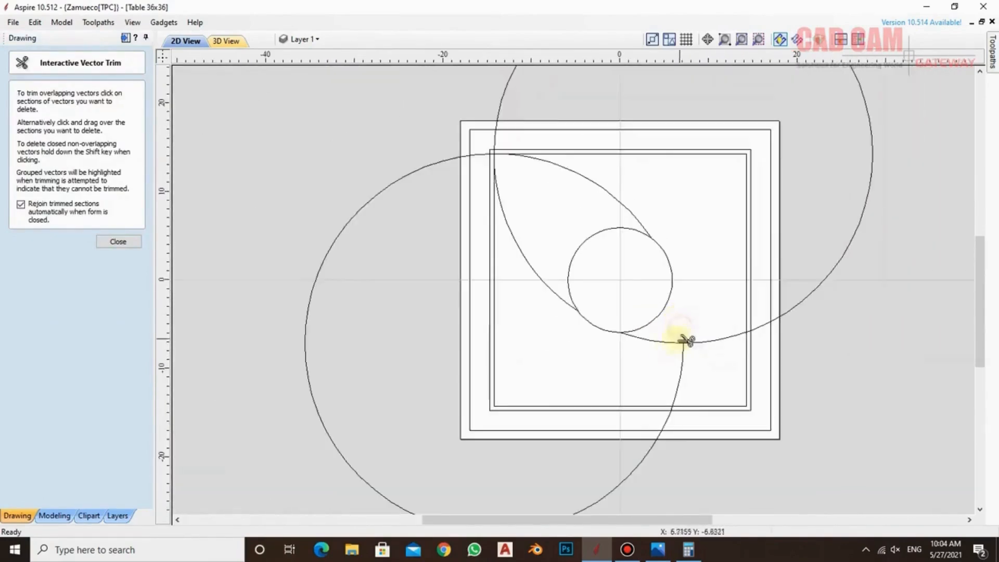
left_click(669, 343)
left_click(681, 363)
left_click(705, 342)
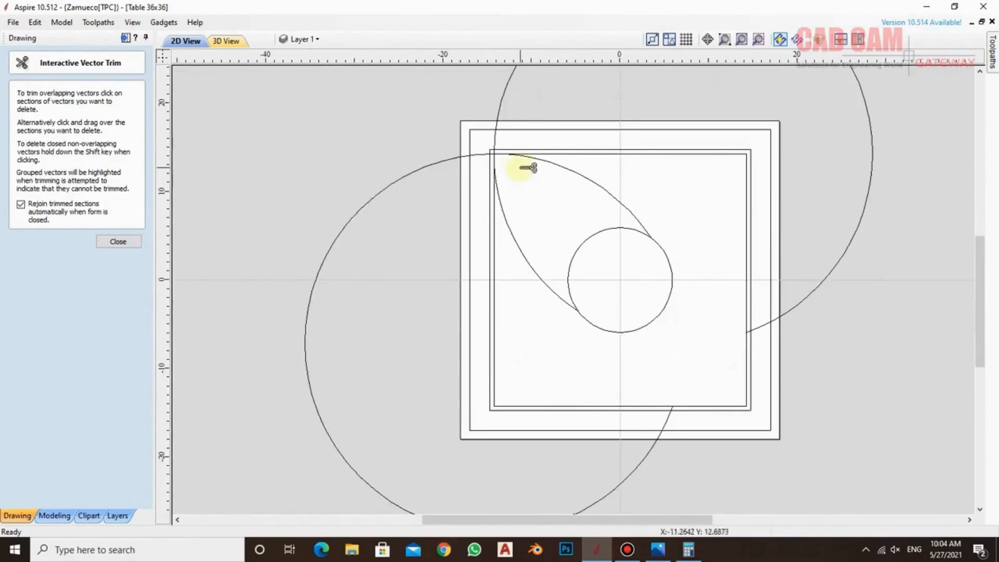
Trim the large circles' short sections between the two inner squares at their upper-left corner
scroll(492, 152, "up", 5)
left_click(497, 183)
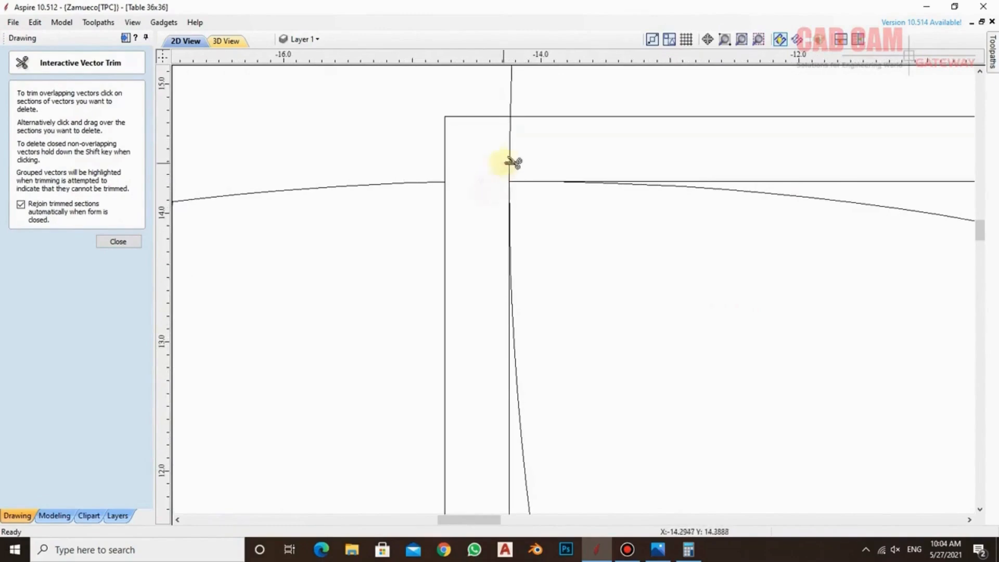
left_click(510, 158)
scroll(509, 158, "down", 3)
key("Escape")
Delete the two leftover large arcs extending outside the panel, leaving the leaf outline
scroll(411, 138, "down", 2)
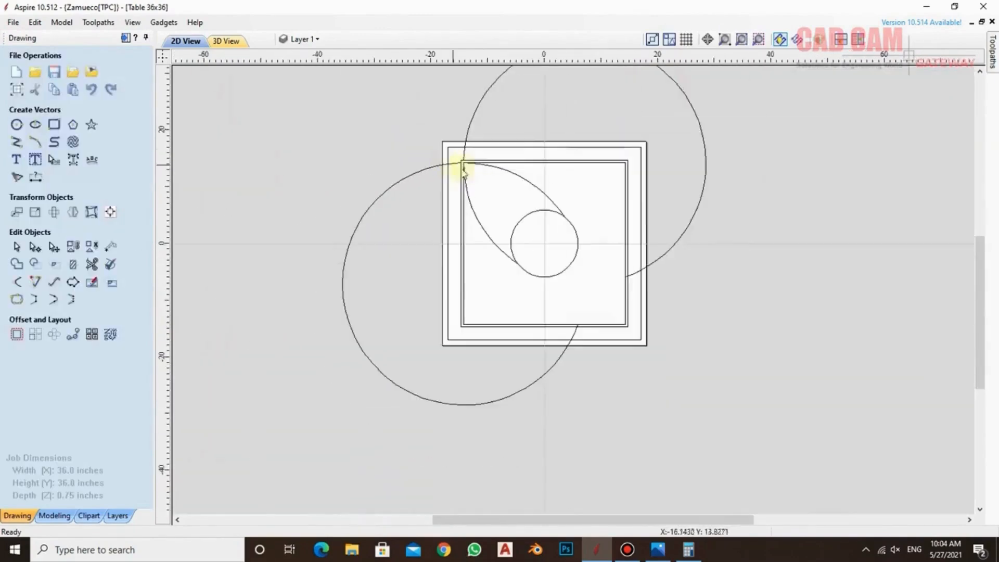
left_click_drag(708, 235, 680, 184)
key("Delete")
left_click_drag(372, 321, 316, 379)
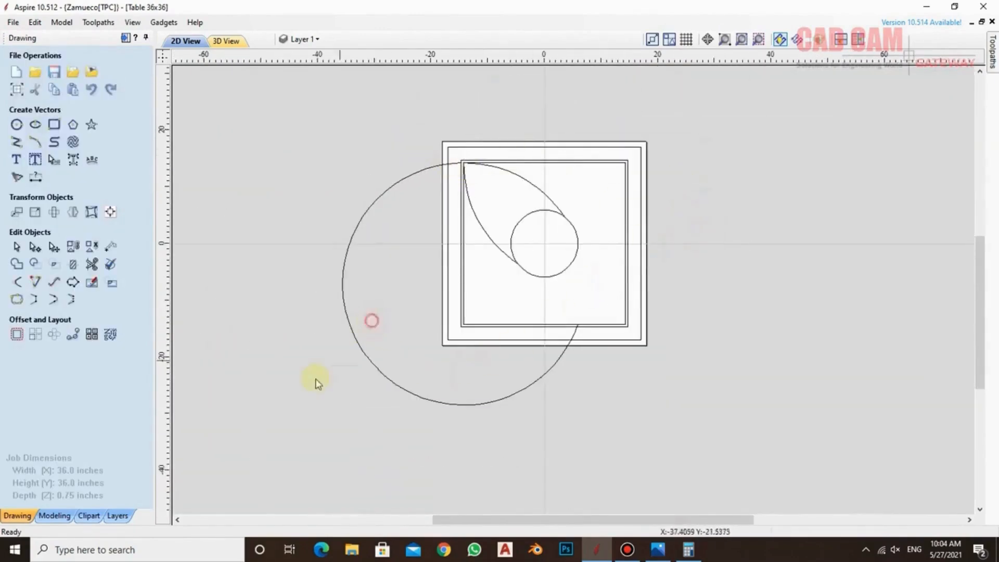
key("Delete")
Offset the leaf outline by 0.125 inches to both sides with sharp corners, keeping the original
scroll(523, 188, "up", 5)
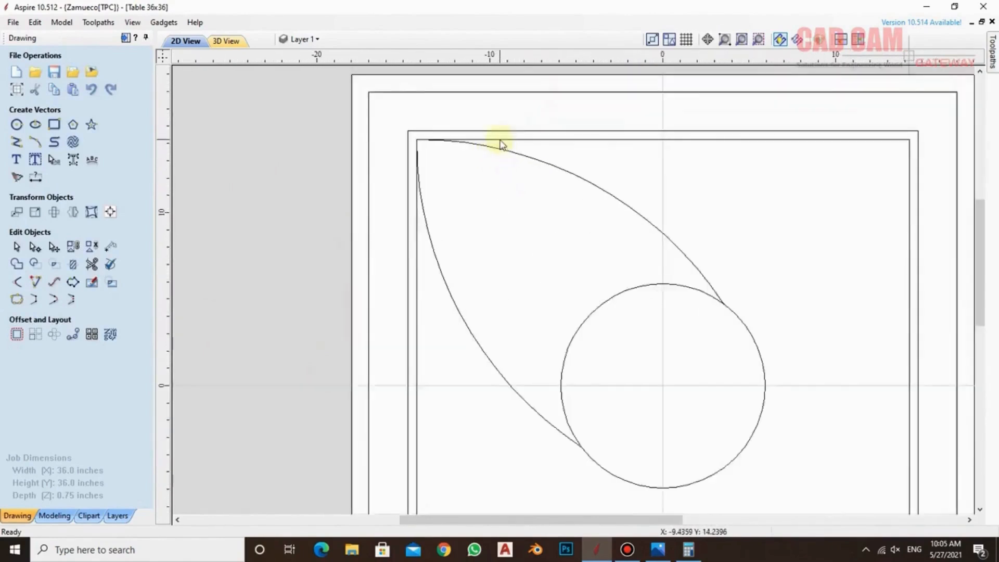
scroll(500, 144, "up", 1)
scroll(499, 162, "down", 1)
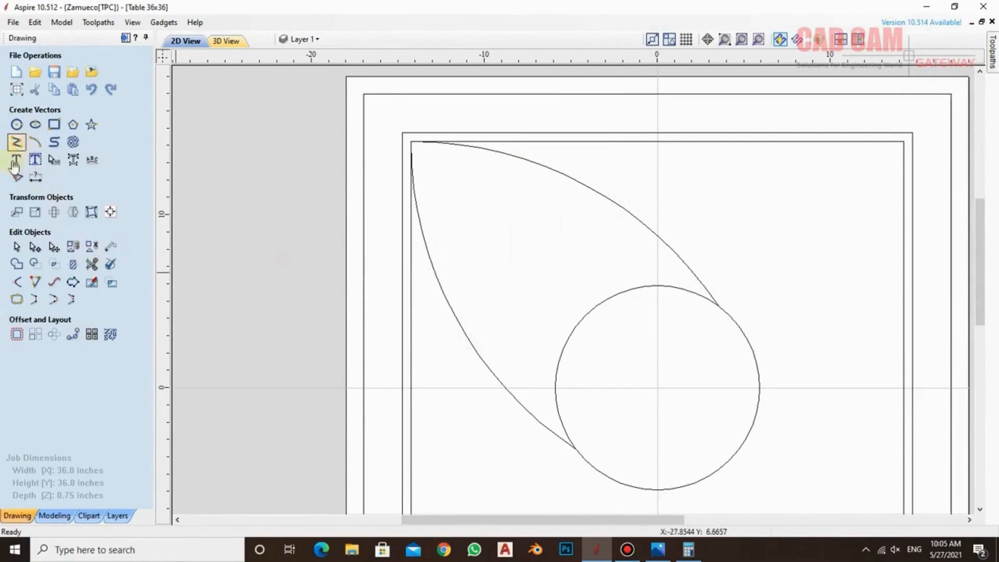
left_click(17, 334)
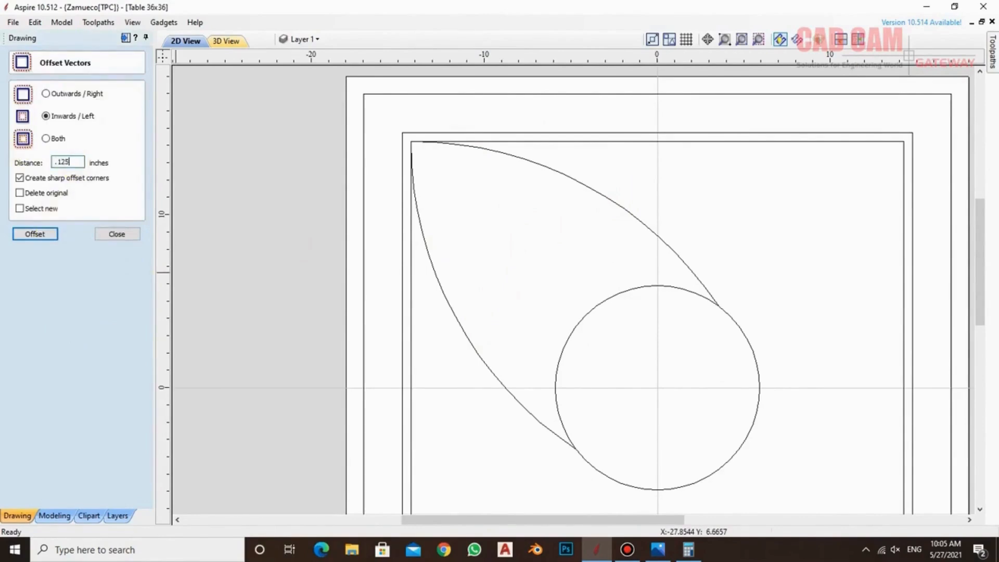
left_click(46, 138)
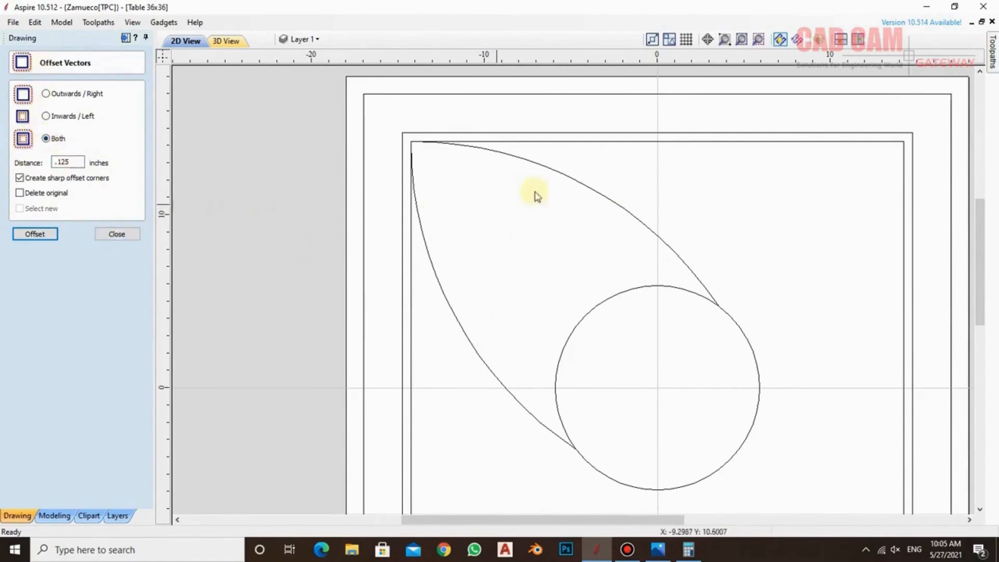
left_click(559, 177)
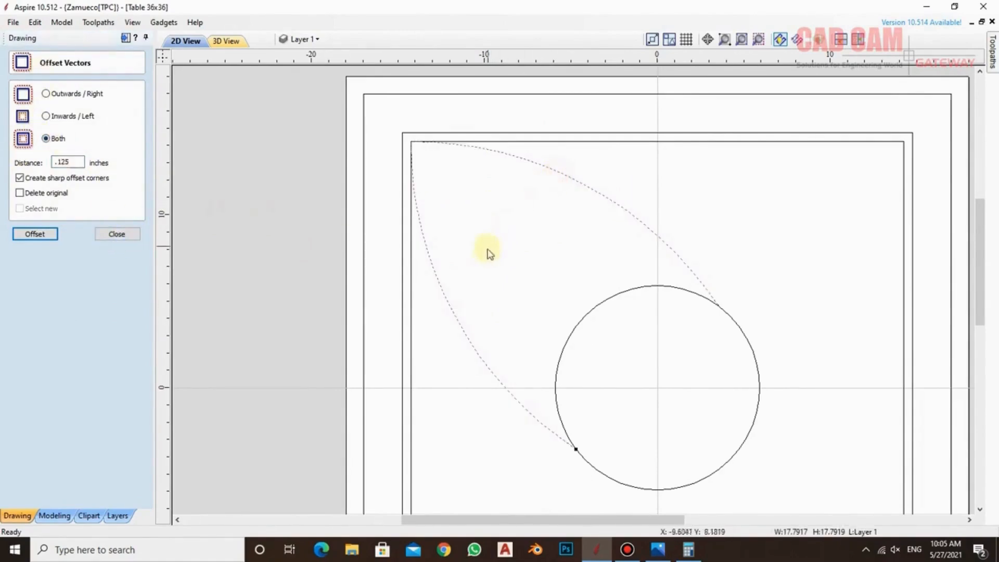
left_click(35, 234)
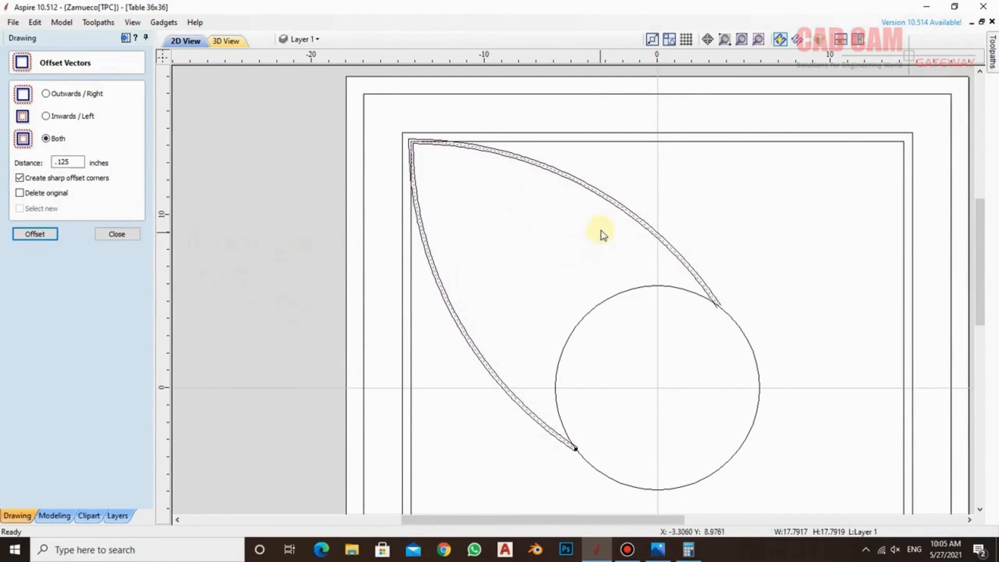
Examine the offset leaf outline at its pointed corner and where its ends meet the central circle
scroll(598, 198, "up", 2)
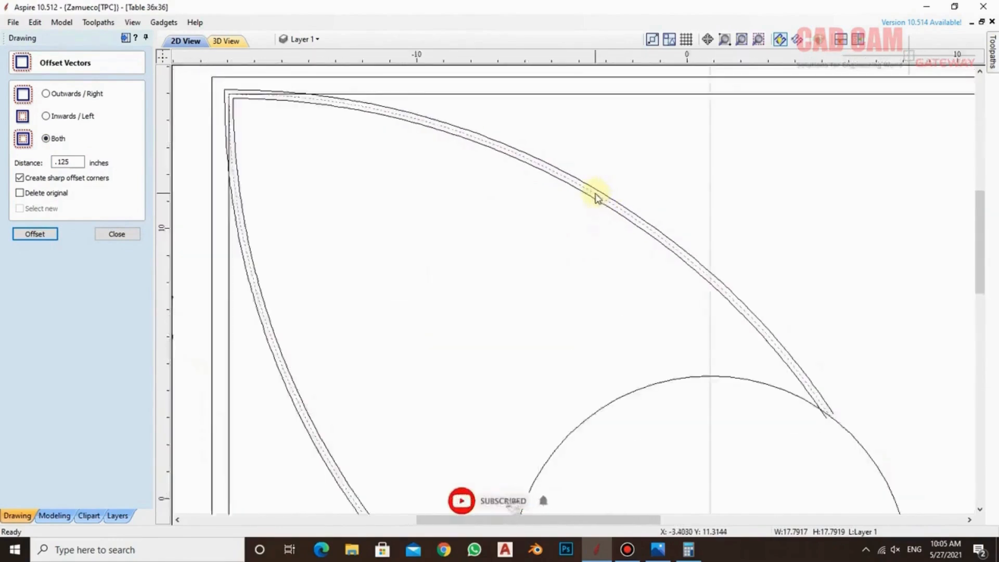
scroll(597, 198, "down", 2)
scroll(597, 197, "up", 1)
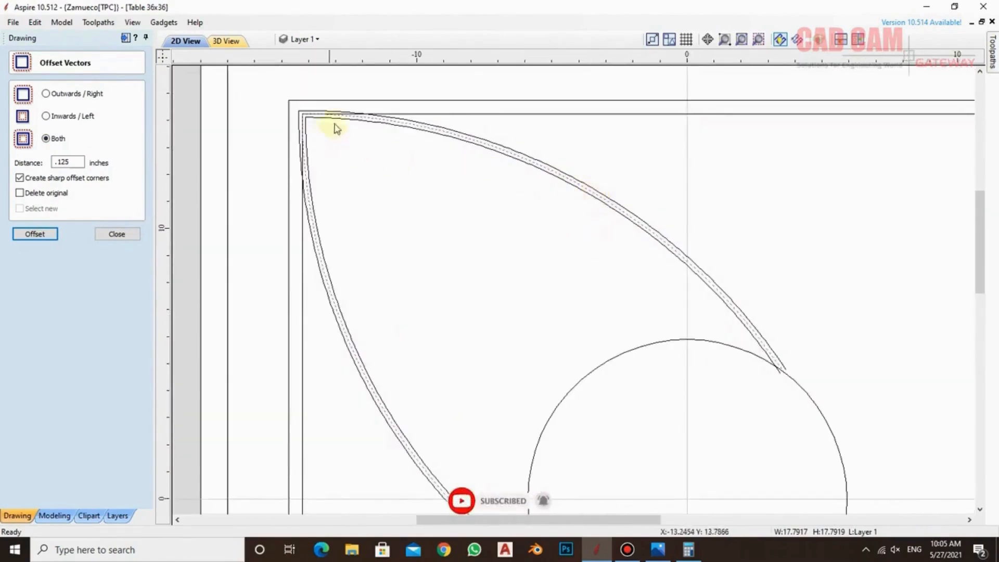
scroll(524, 198, "down", 2)
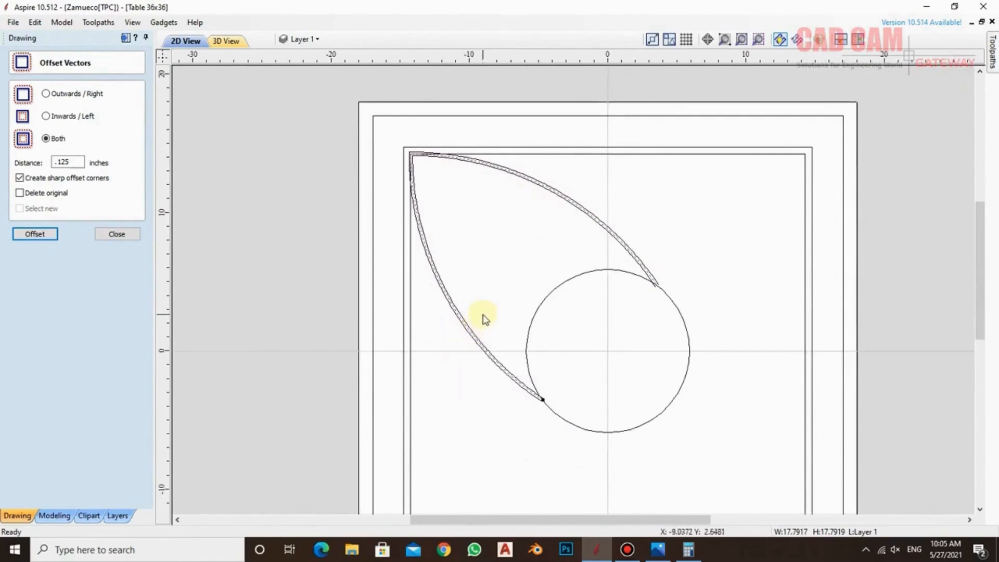
left_click(476, 291)
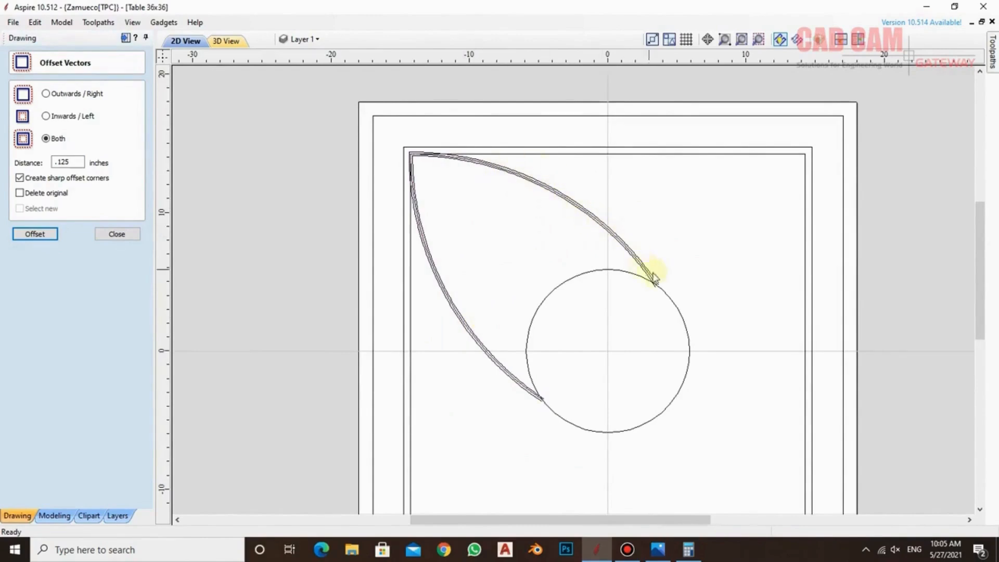
scroll(658, 289, "up", 2)
scroll(642, 283, "down", 3)
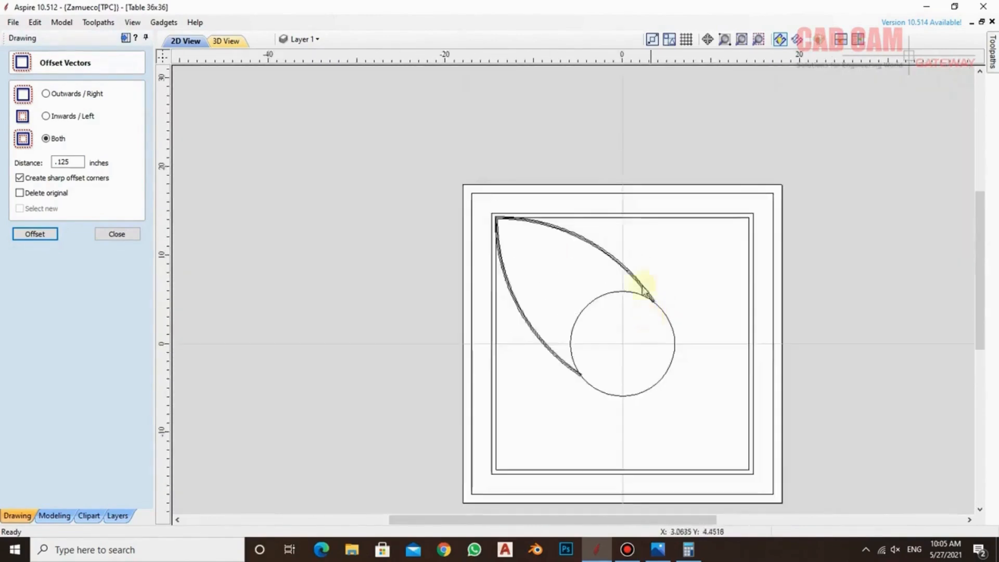
scroll(566, 223, "up", 2)
Show the DESIGN layer, compare its border with the leaf outline's pointed corner, and hide the layer again
left_click(314, 39)
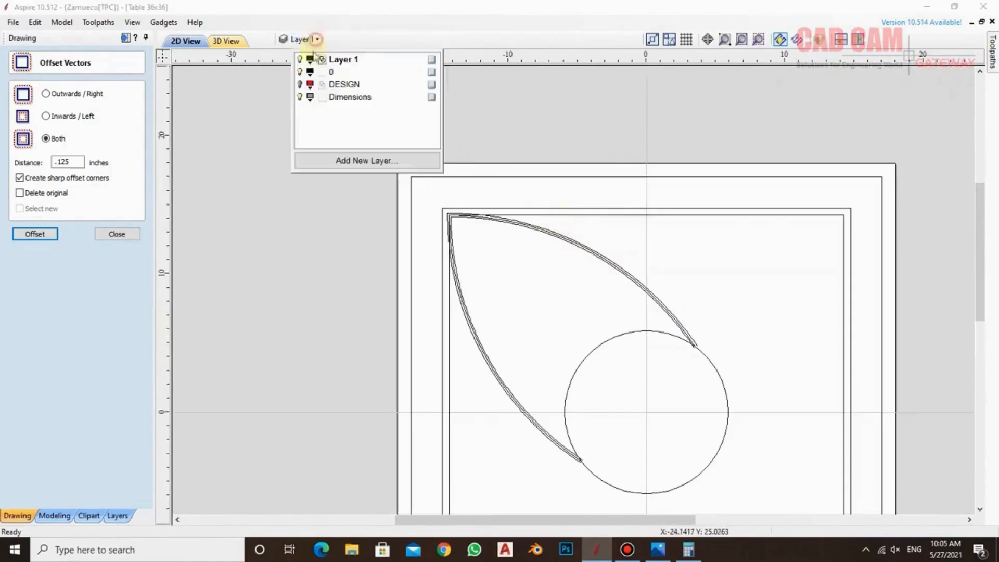
left_click(300, 87)
left_click(343, 267)
scroll(489, 221, "up", 4)
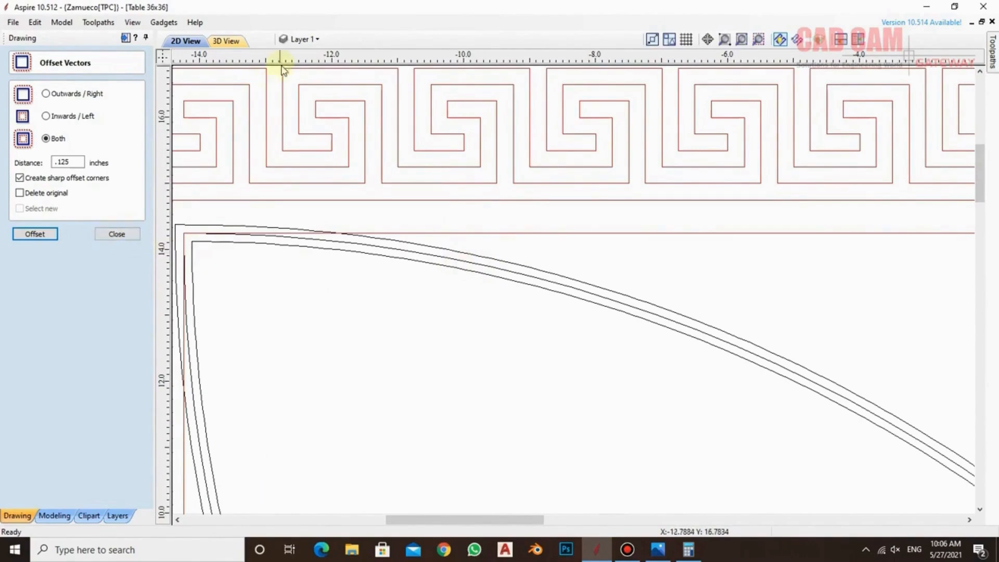
left_click(314, 39)
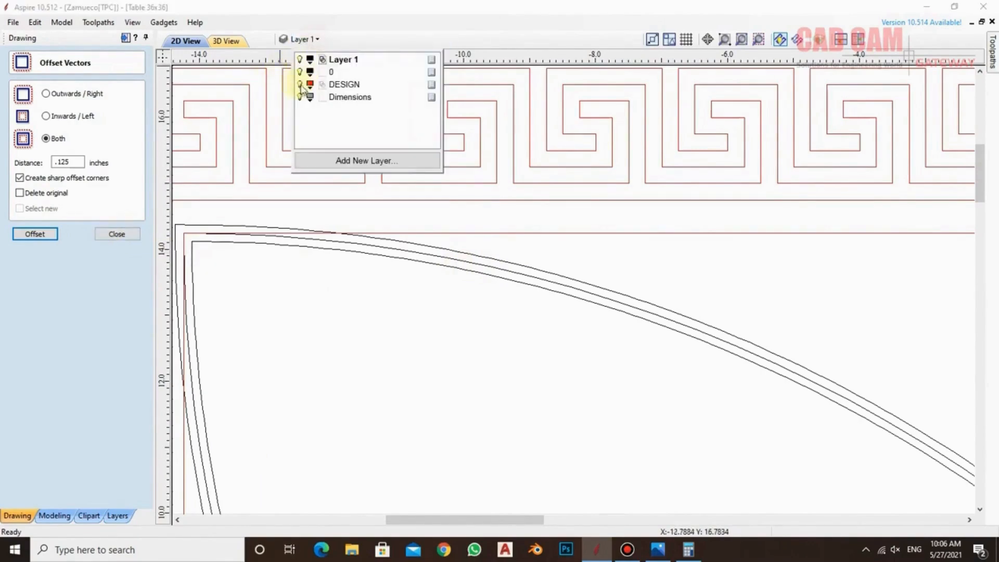
left_click(299, 84)
scroll(471, 209, "down", 5)
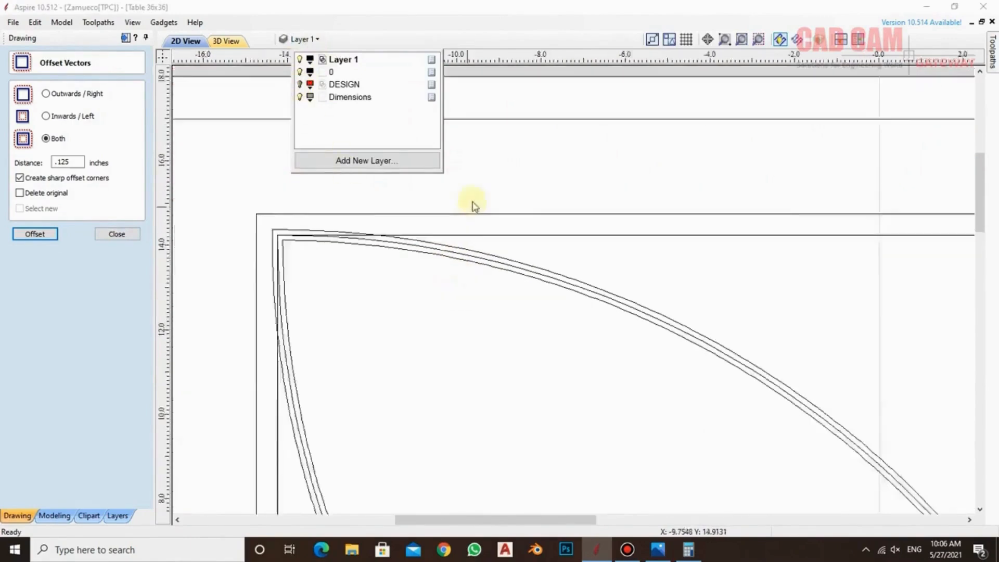
left_click(486, 104)
scroll(602, 342, "down", 2)
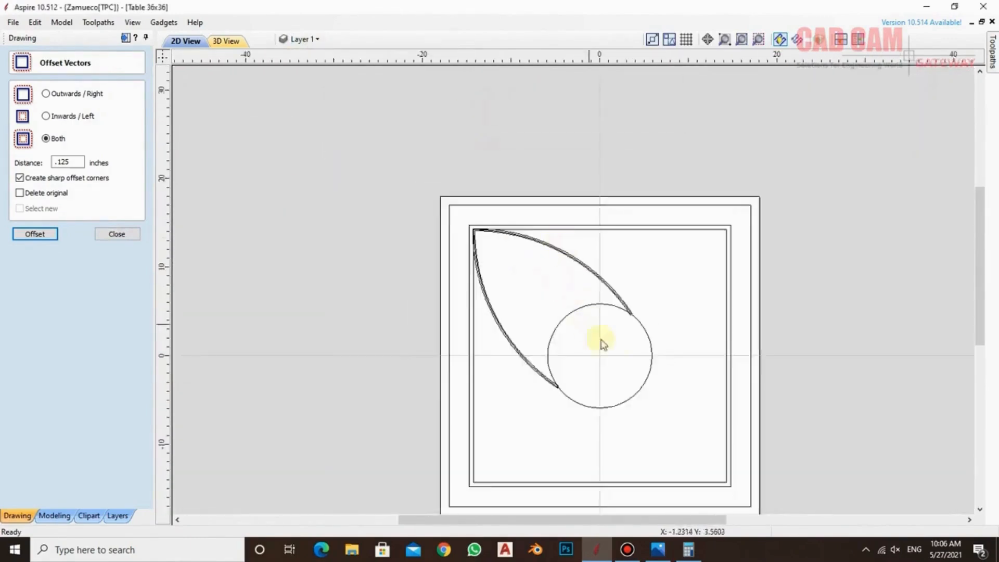
Move the middle leaf outline, the original between the two offsets, to layer 0
scroll(622, 312, "up", 7)
scroll(671, 317, "down", 3)
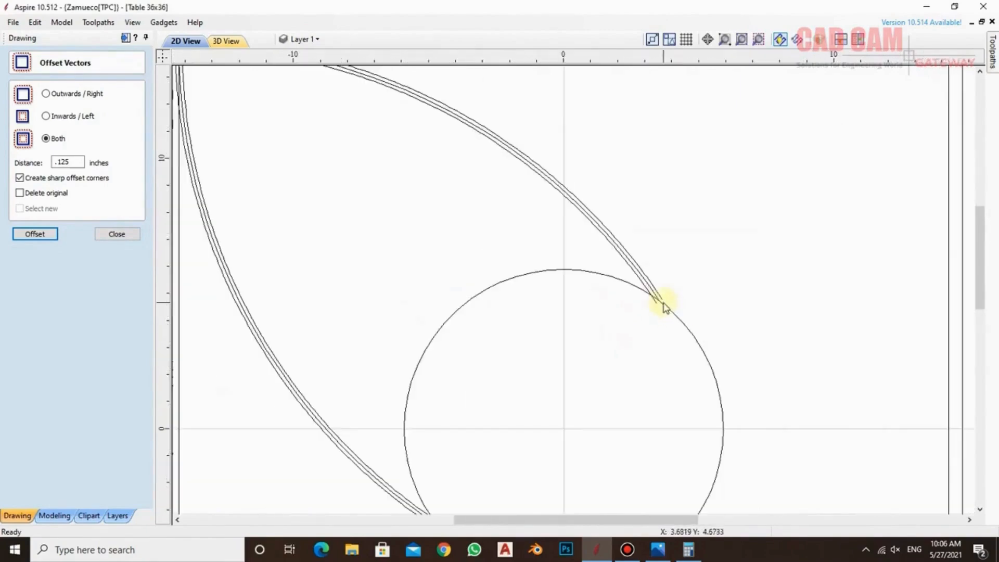
left_click(647, 284)
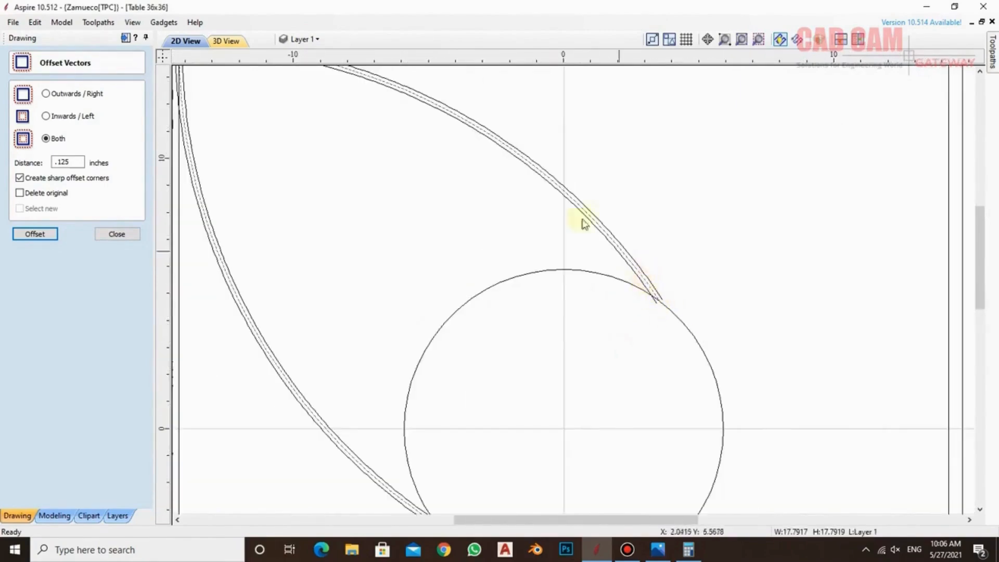
left_click(307, 39)
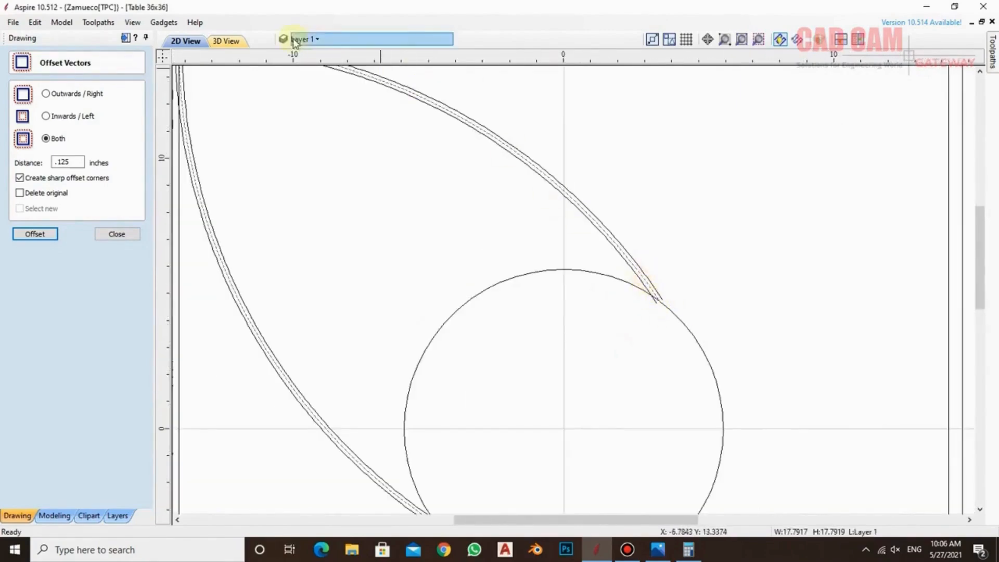
left_click(507, 187)
scroll(539, 215, "down", 2)
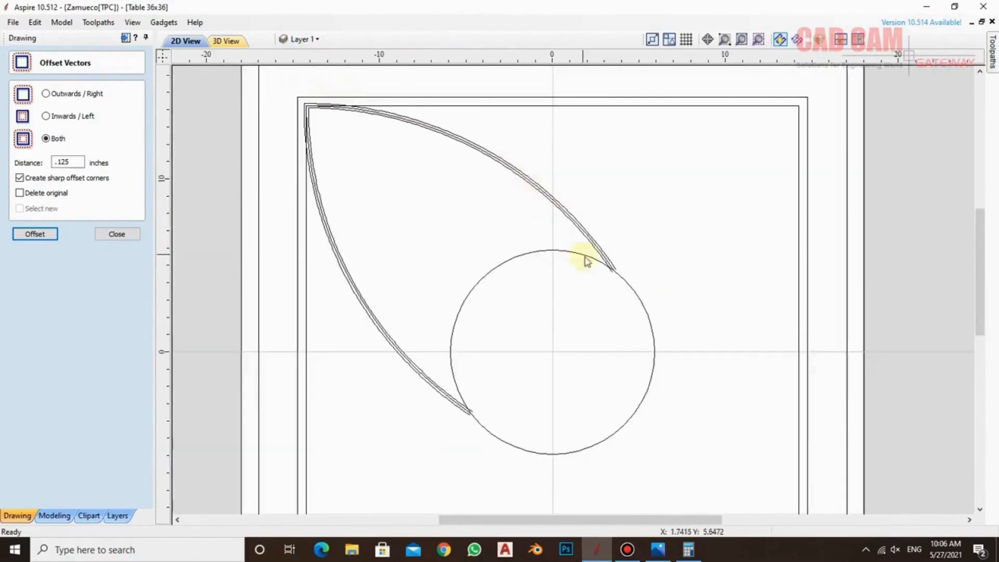
scroll(613, 266, "up", 2)
left_click(602, 263)
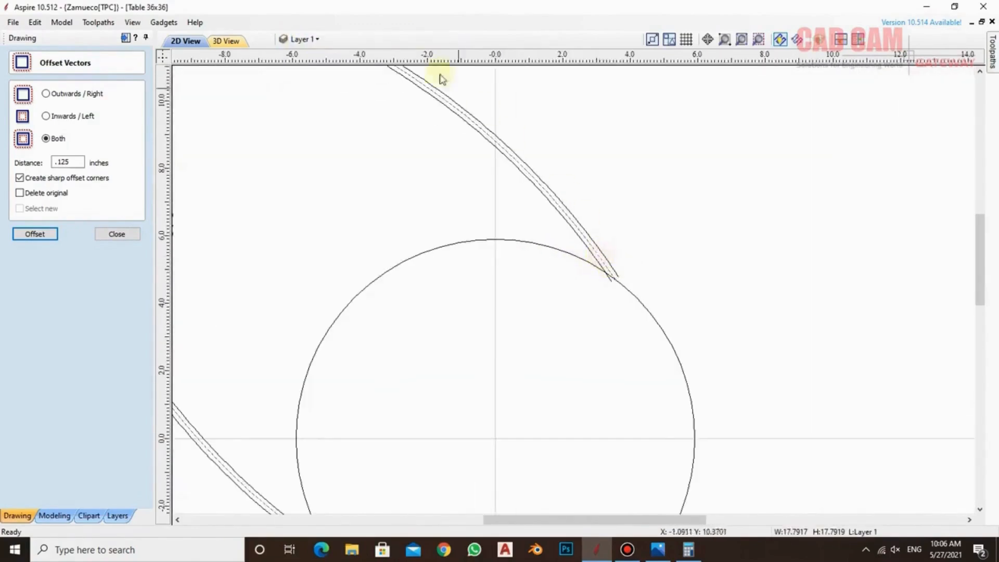
right_click(470, 118)
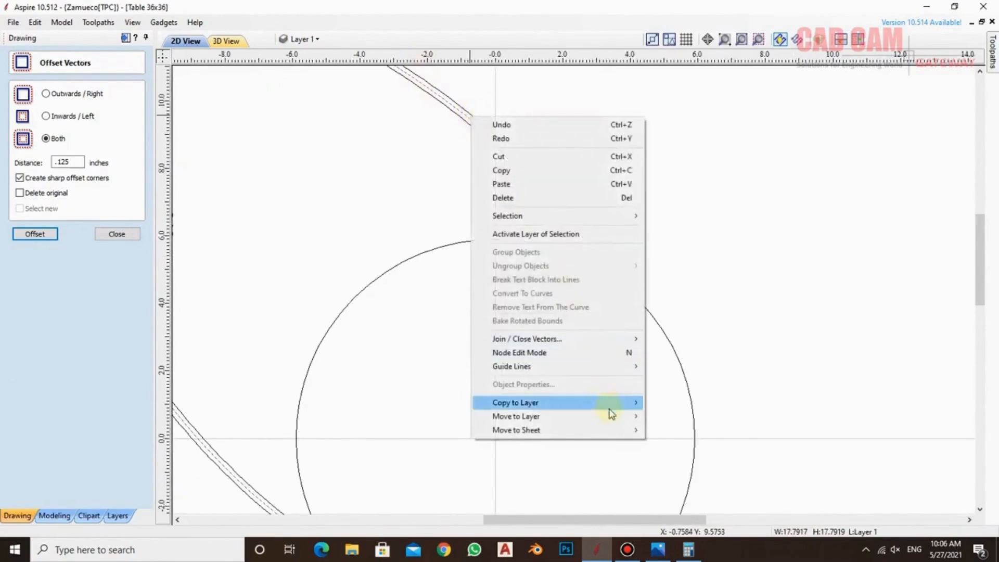
mouse_move(617, 417)
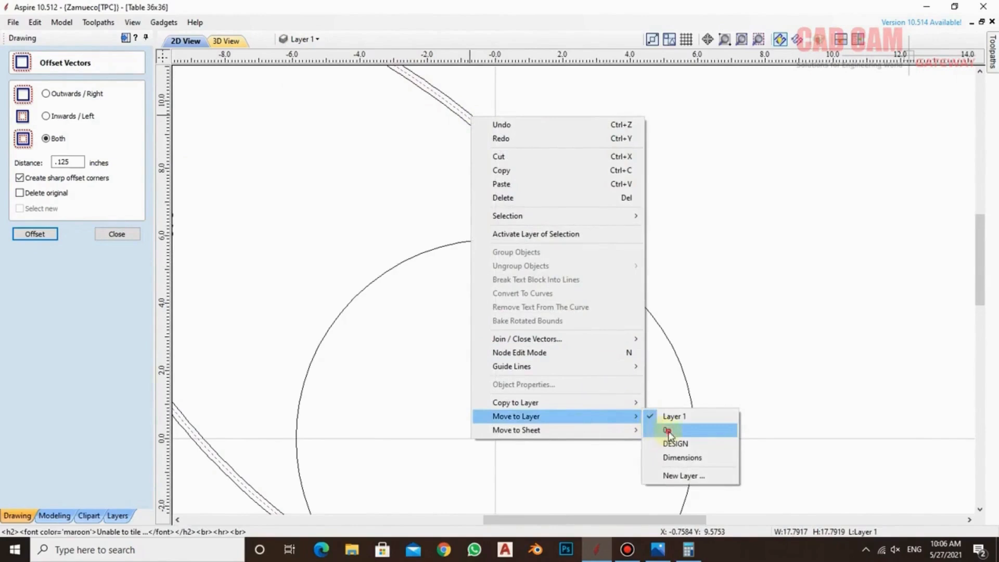
left_click(668, 431)
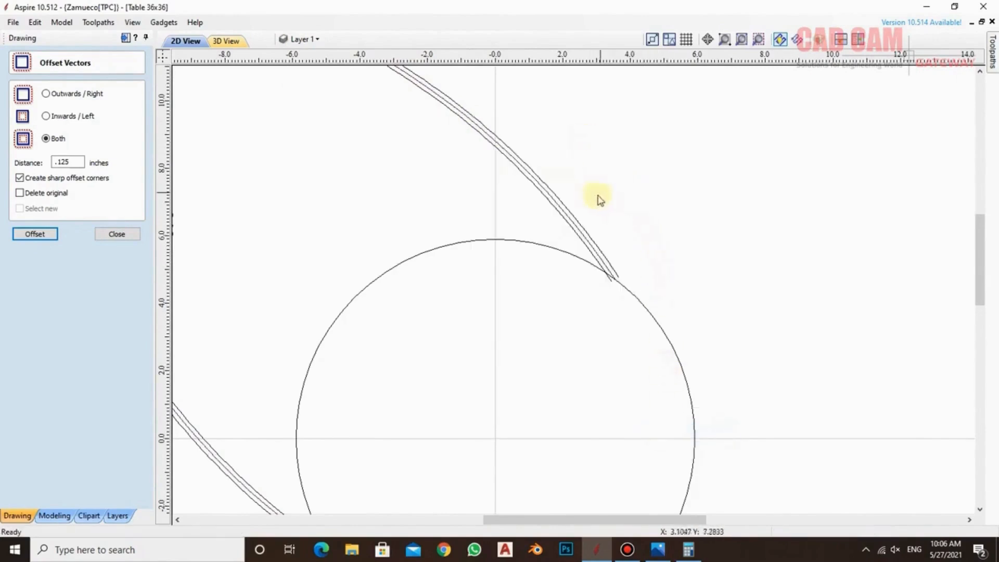
Select the inner and outer offset leaf outlines, close the offset settings and open Circular Copy for them
left_click(570, 218)
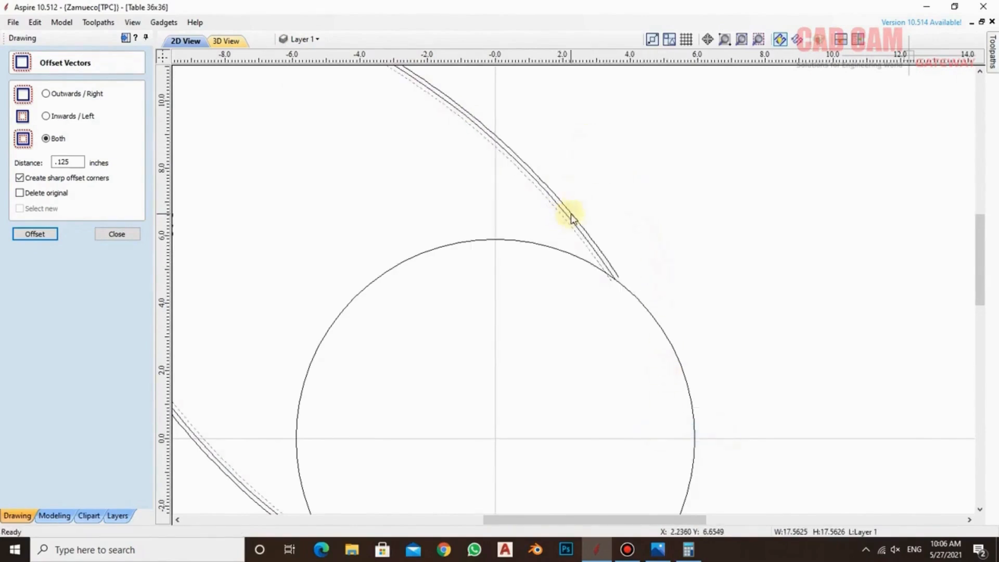
left_click(568, 213, "shift")
scroll(684, 252, "down", 3)
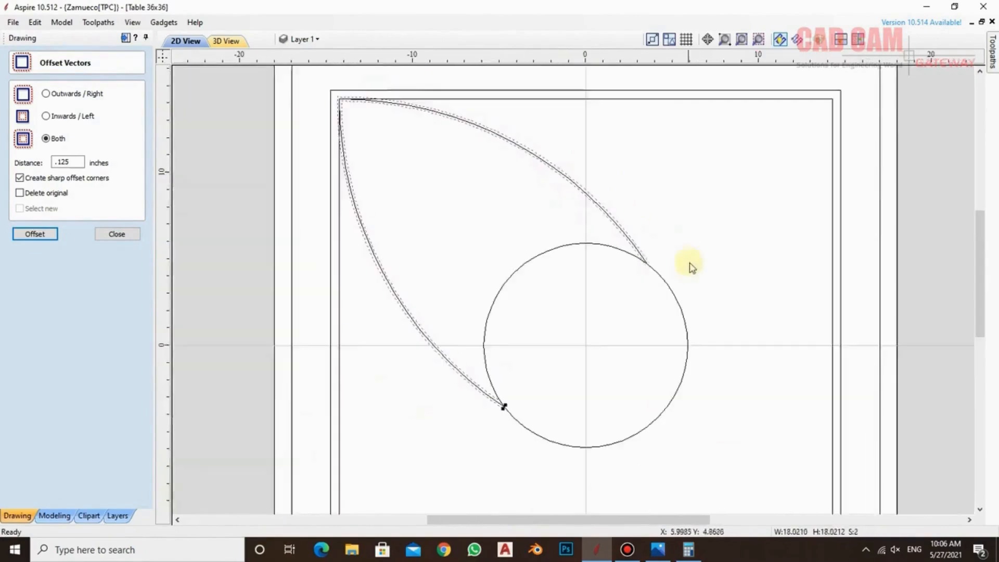
scroll(639, 251, "down", 3)
left_click(117, 233)
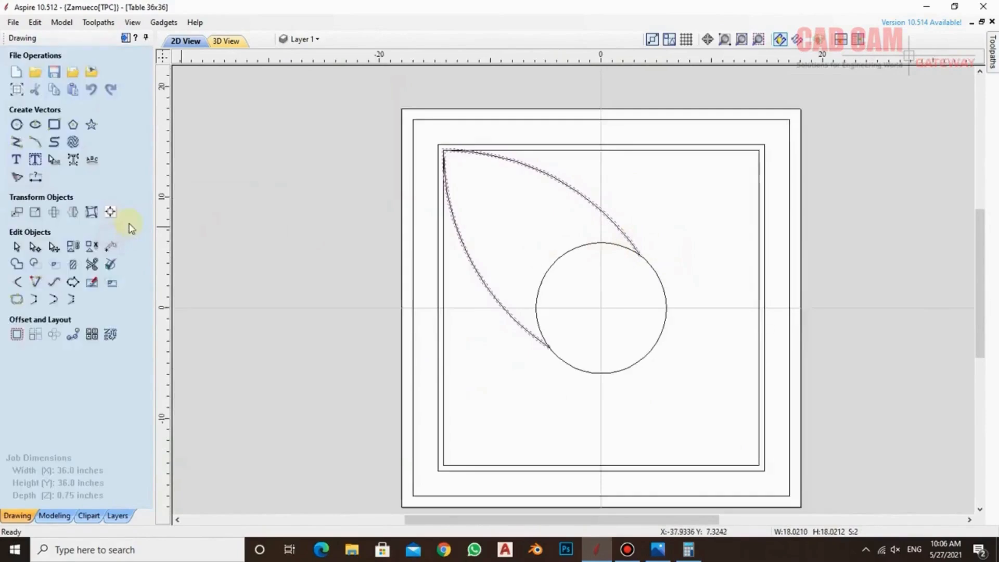
left_click(54, 335)
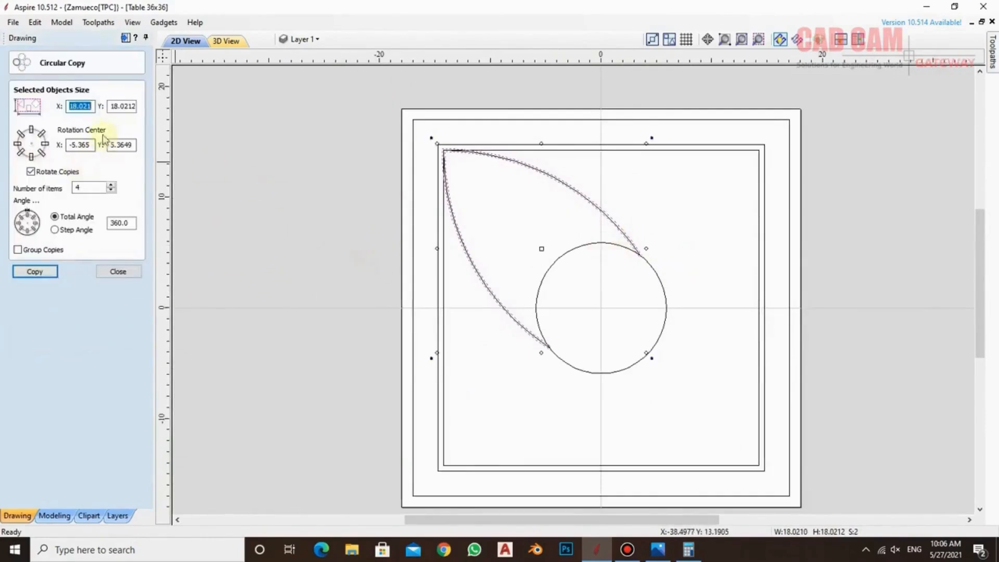
Try a grouped circular copy of the two leaf outlines with 36 items over 360 degrees around rotation center 0, 0
double_click(79, 145)
type("0")
key("Tab")
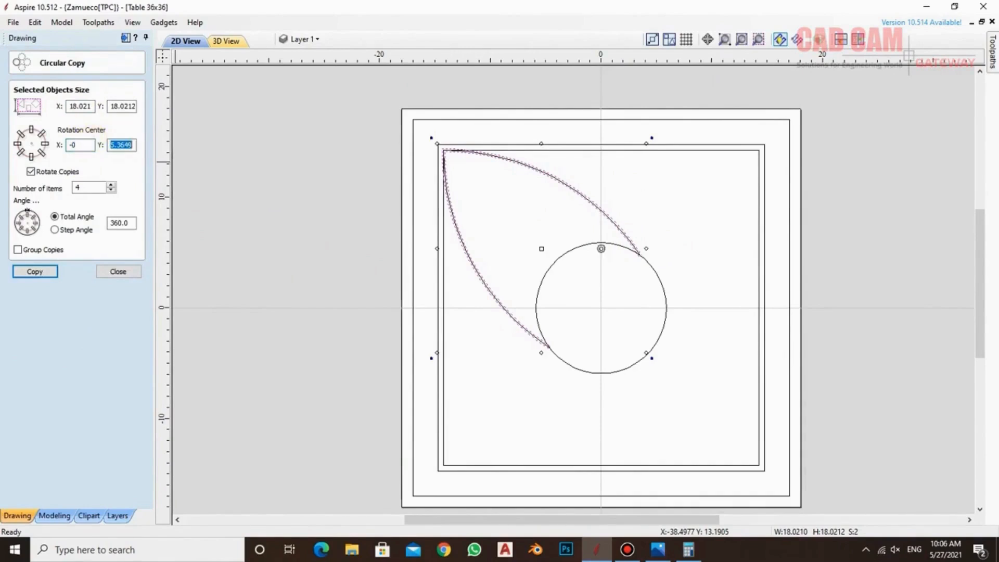
type("0")
key("Tab")
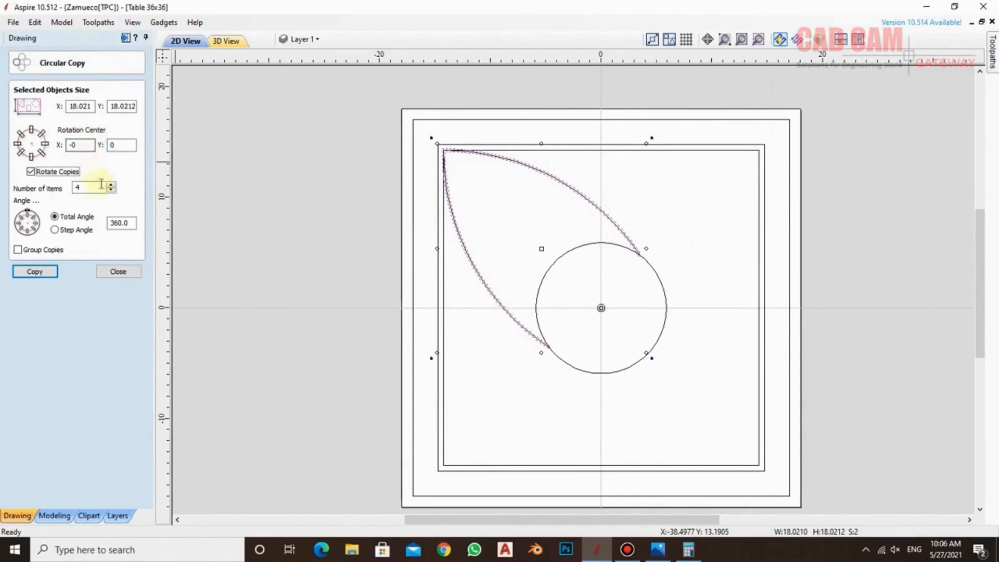
left_click(91, 188)
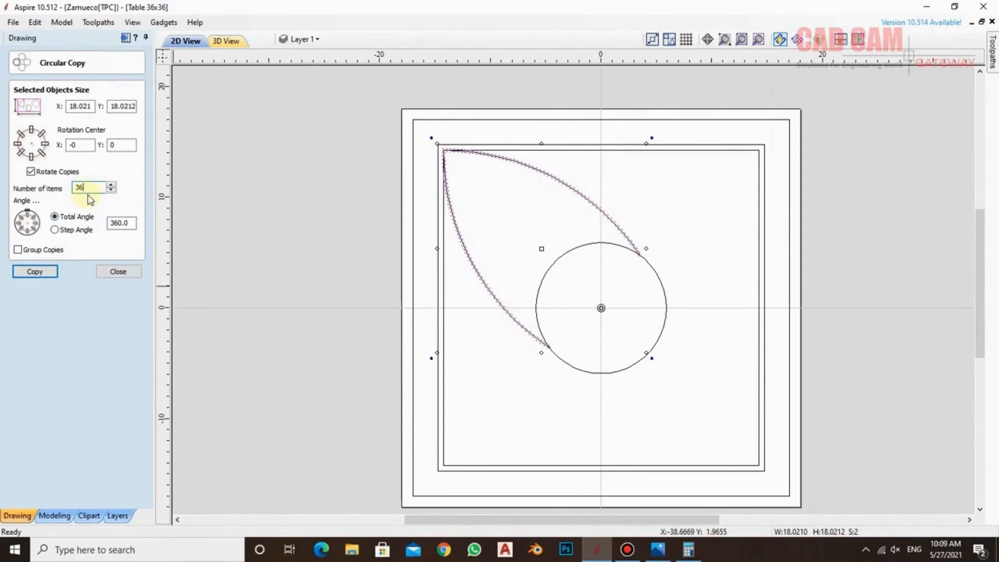
left_click(47, 251)
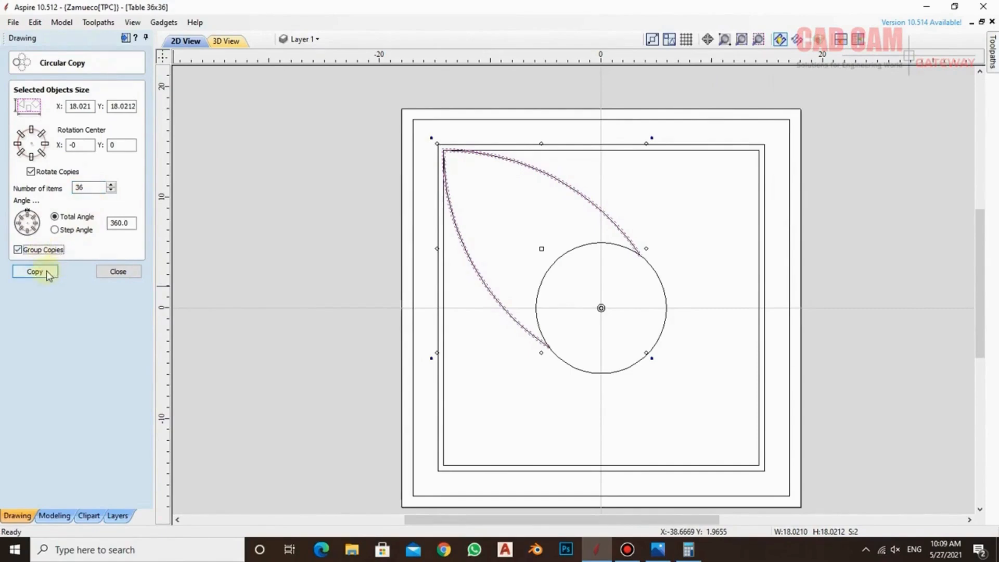
left_click(46, 270)
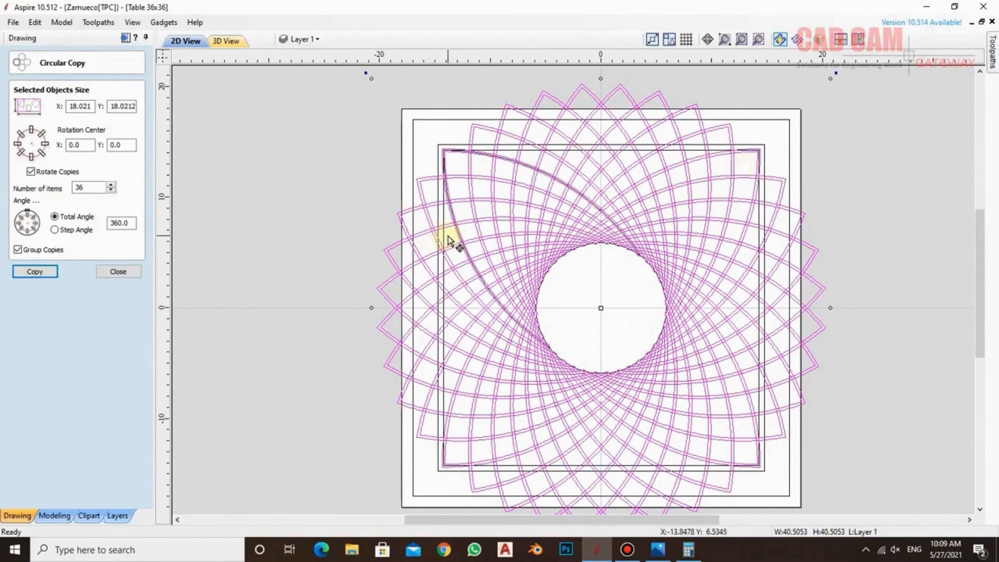
key("ctrl+z")
Circular-copy the inner and outer offset leaf outlines as 48 rotated, grouped items over 360 degrees around rotation center 0, 0
scroll(528, 336, "up", 4)
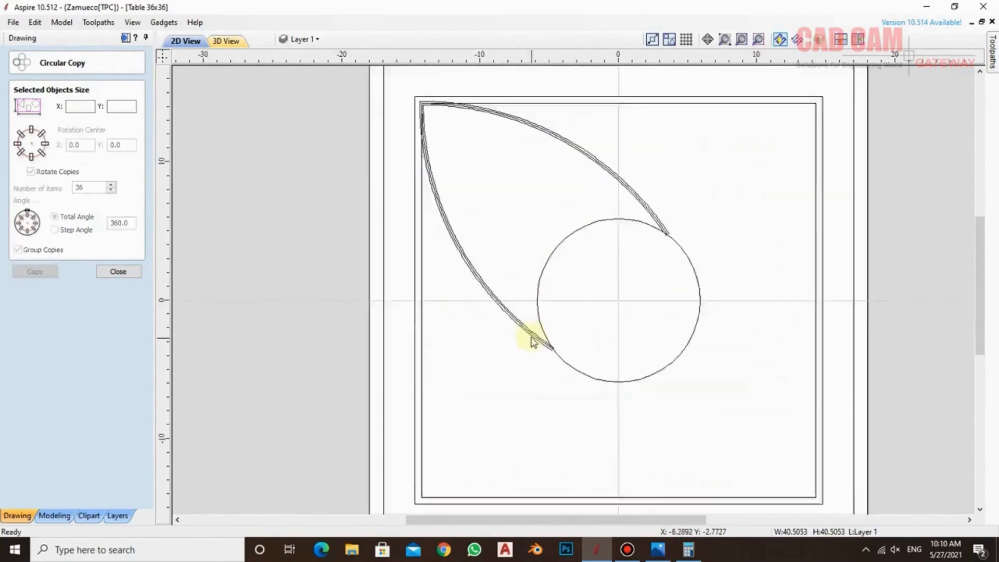
left_click(524, 330)
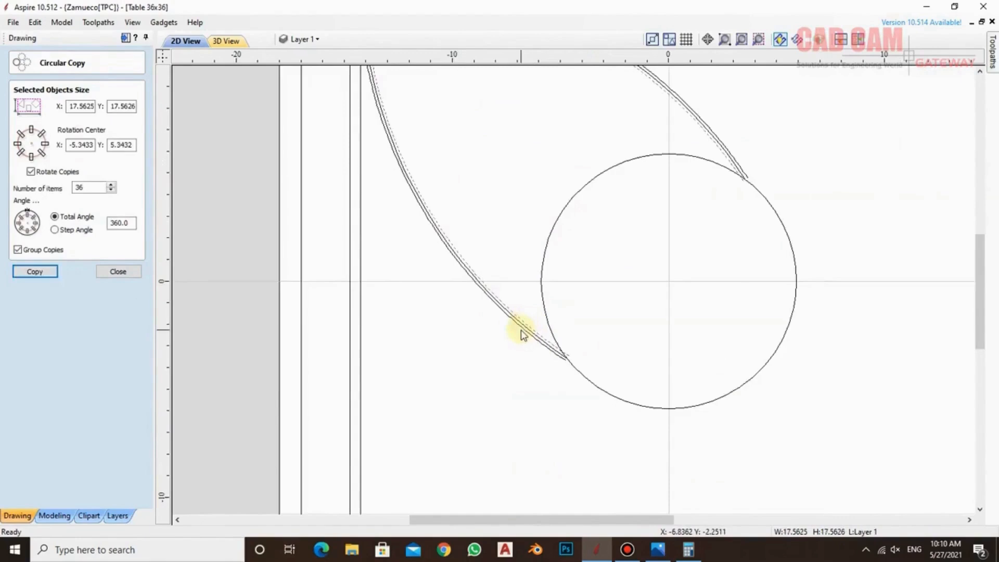
left_click(520, 330, "shift")
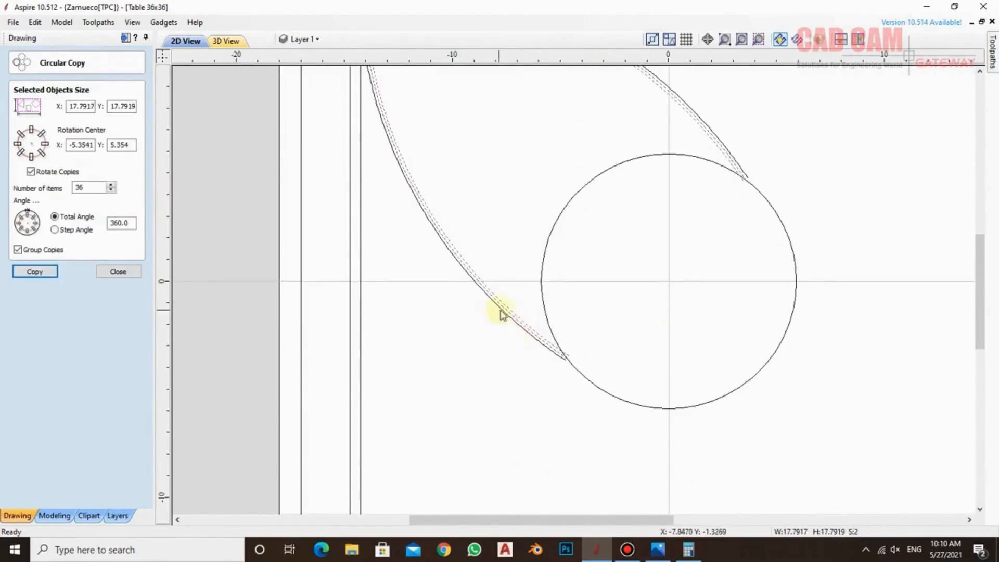
left_click(506, 309, "shift")
left_click(504, 312, "shift")
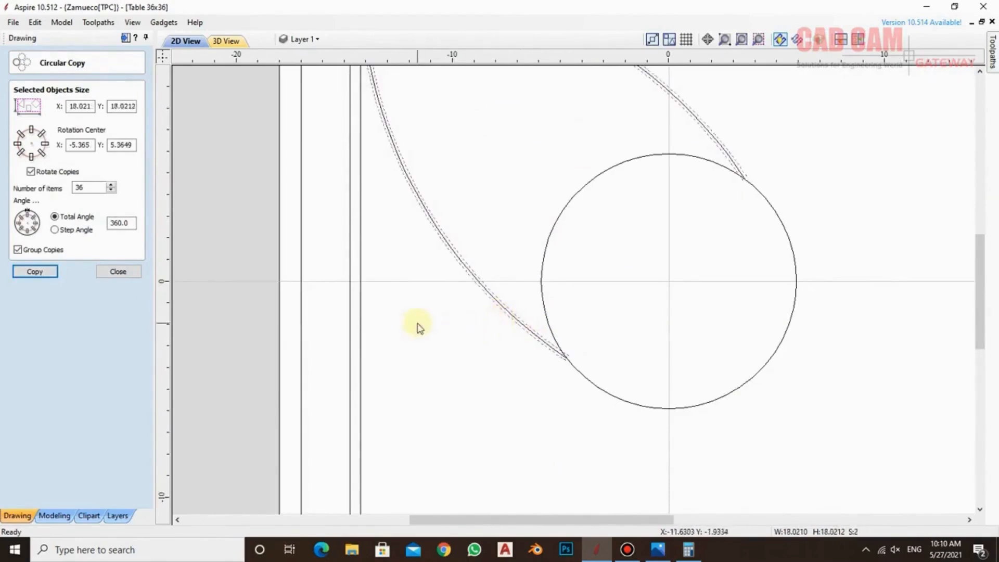
double_click(78, 187)
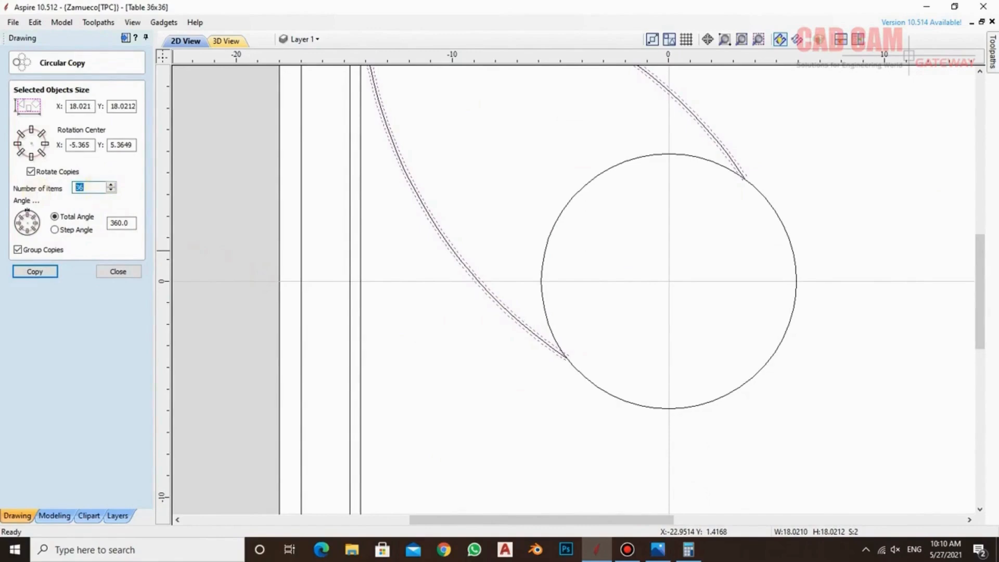
scroll(291, 393, "down", 3)
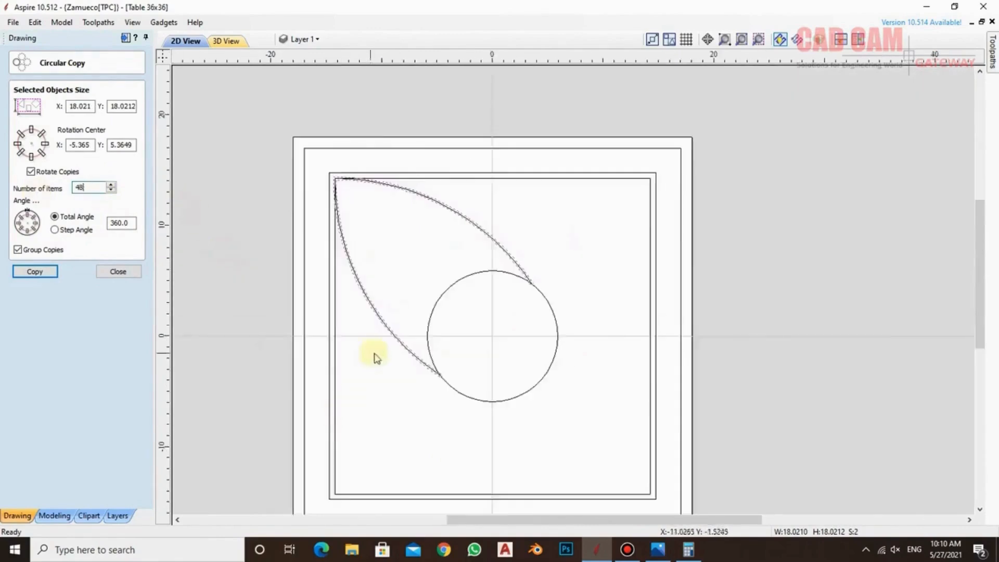
scroll(365, 354, "up", 1)
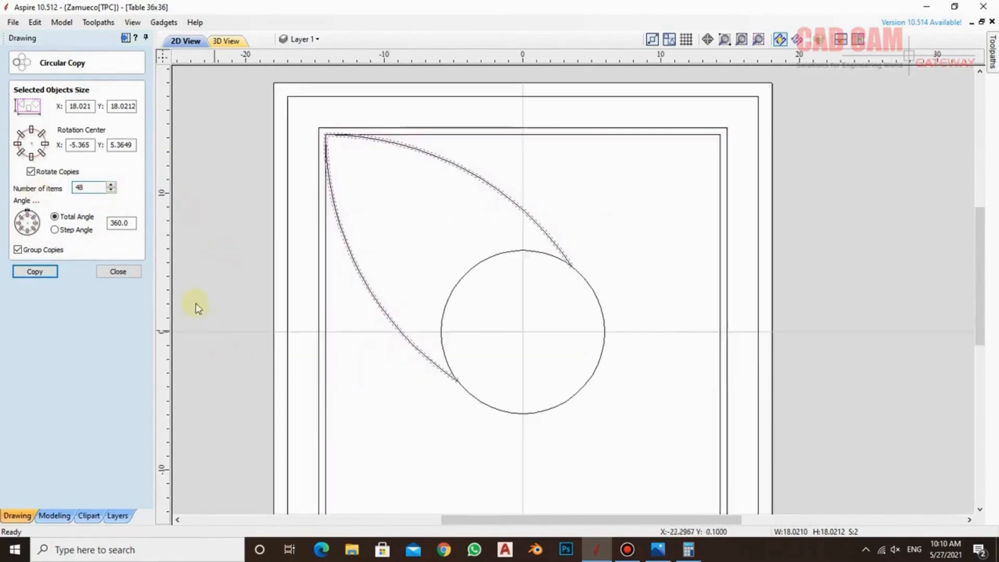
double_click(84, 145)
type("0.")
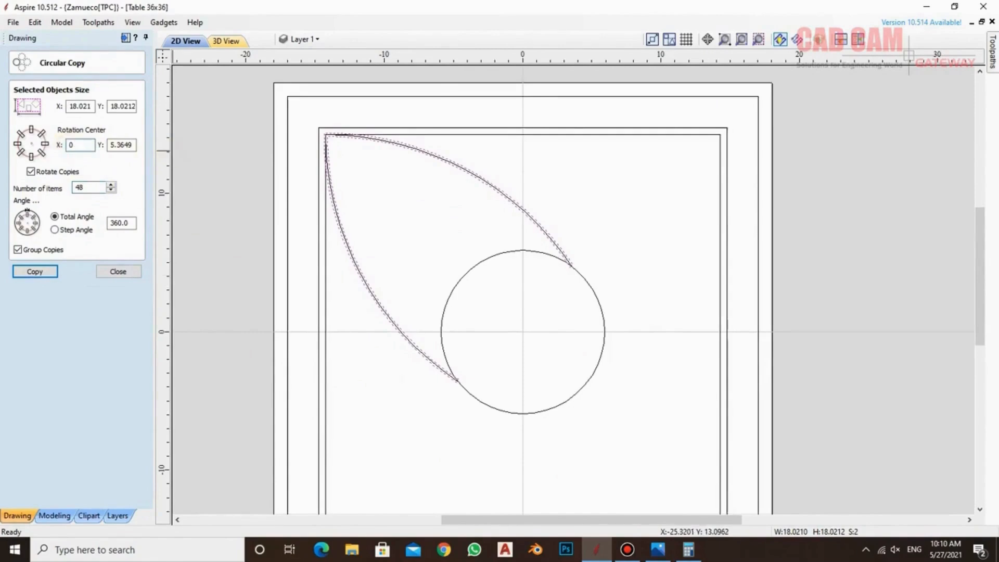
type("0")
key("Return")
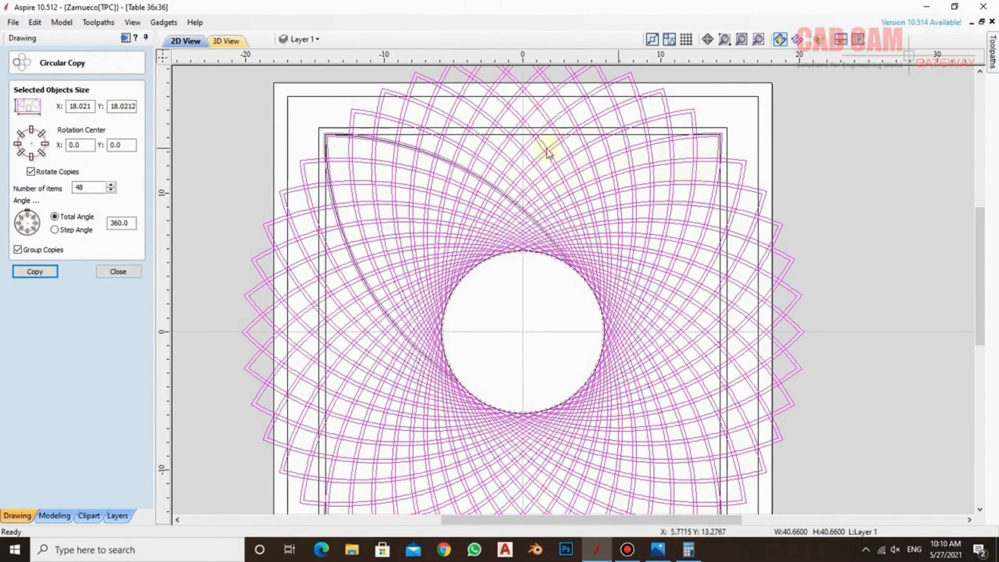
left_click(118, 272)
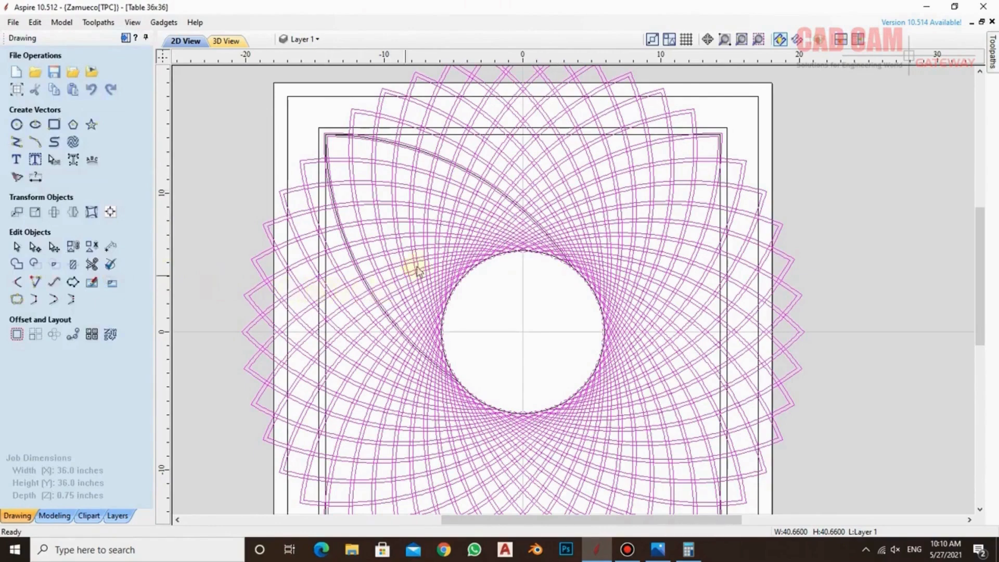
Hide layer 0, which holds the original middle leaf outline, leaving the circular pattern on Layer 1 displayed
scroll(451, 165, "up", 4)
left_click(445, 165)
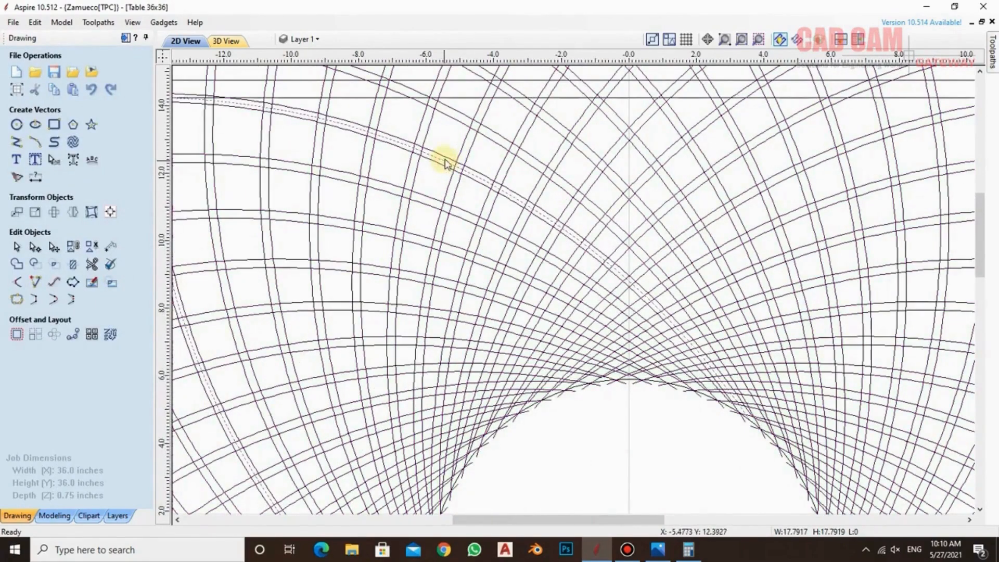
left_click(303, 39)
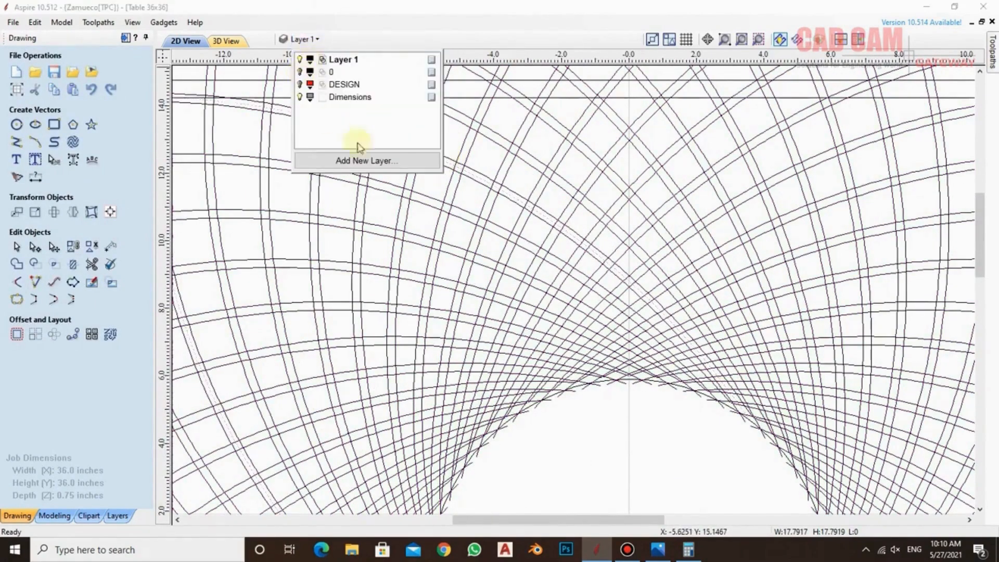
left_click(580, 435)
scroll(495, 222, "down", 3)
scroll(527, 303, "up", 4)
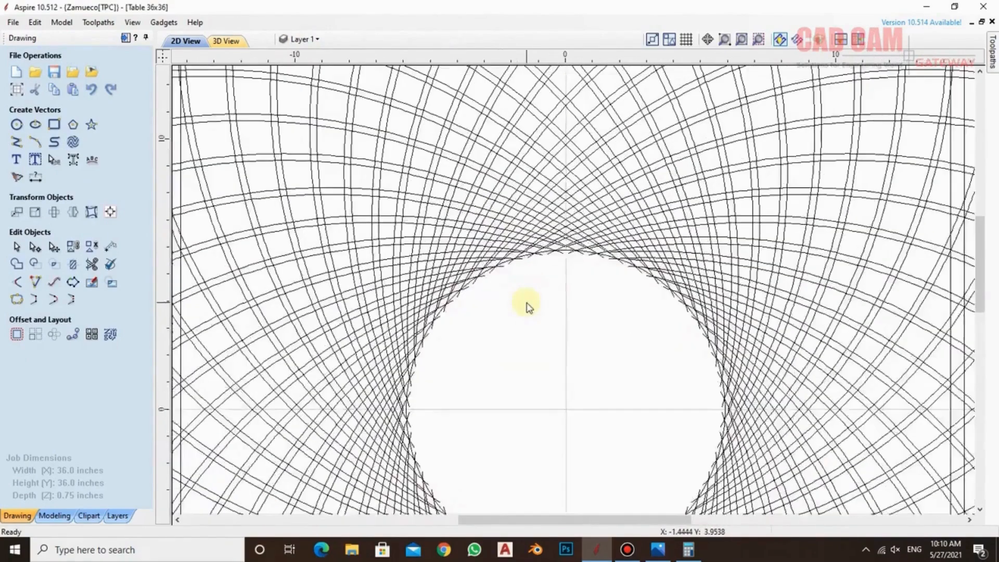
Trim the circular leaf-band pattern to the innermost square, clearing everything outside that boundary with curve refitting on
scroll(527, 303, "down", 6)
left_click(470, 279)
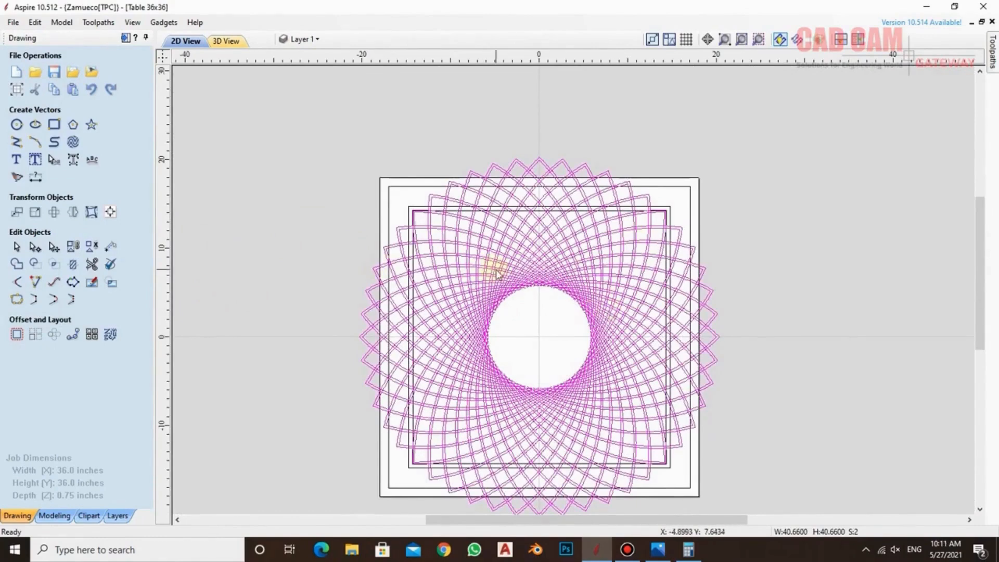
scroll(443, 179, "up", 2)
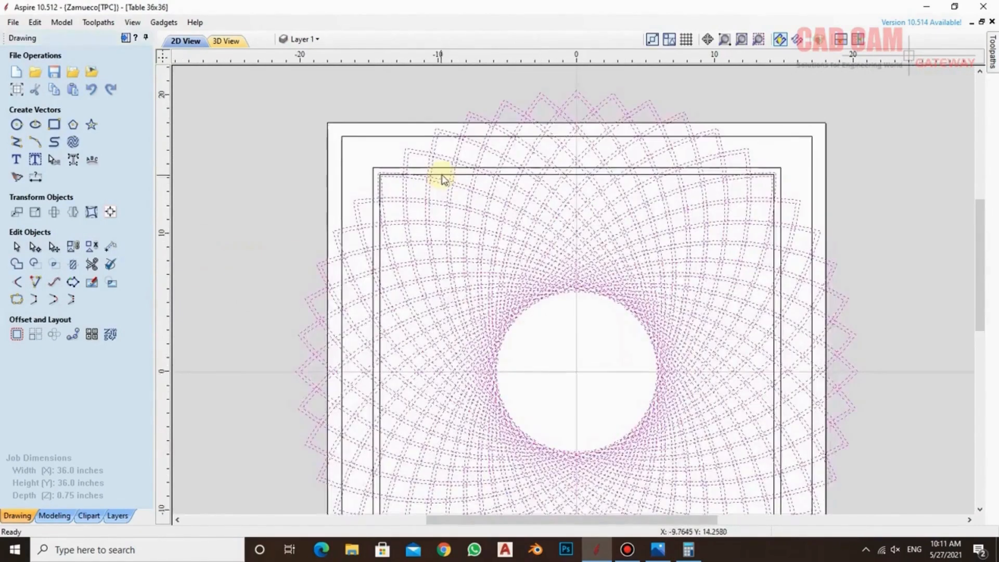
left_click(443, 175, "shift")
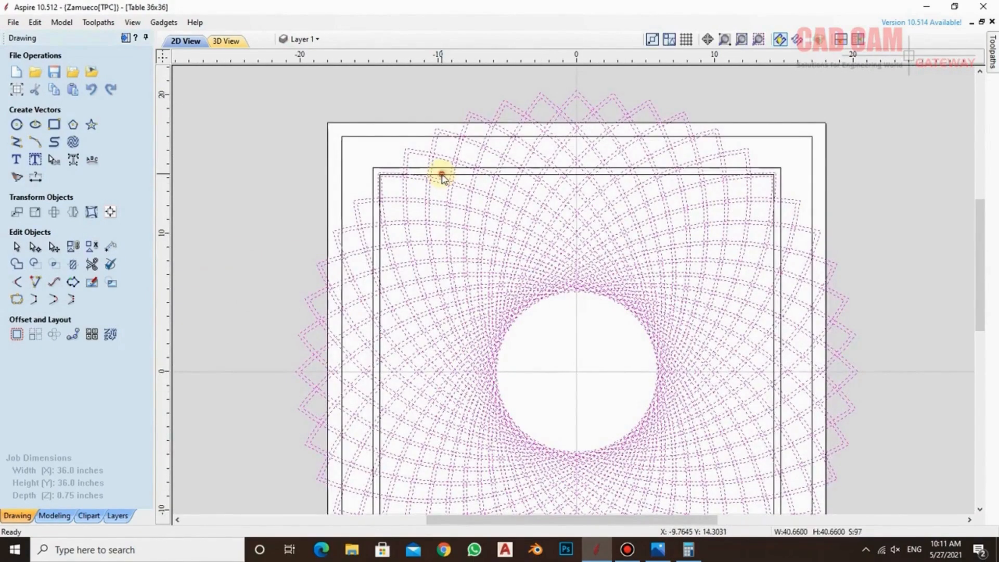
left_click(73, 263)
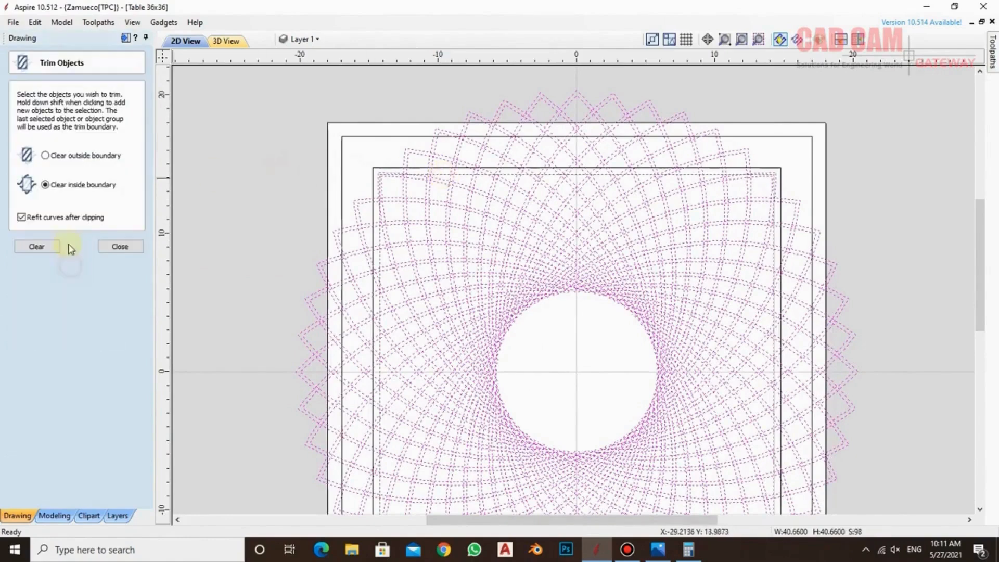
left_click(46, 155)
left_click(41, 246)
left_click(474, 162)
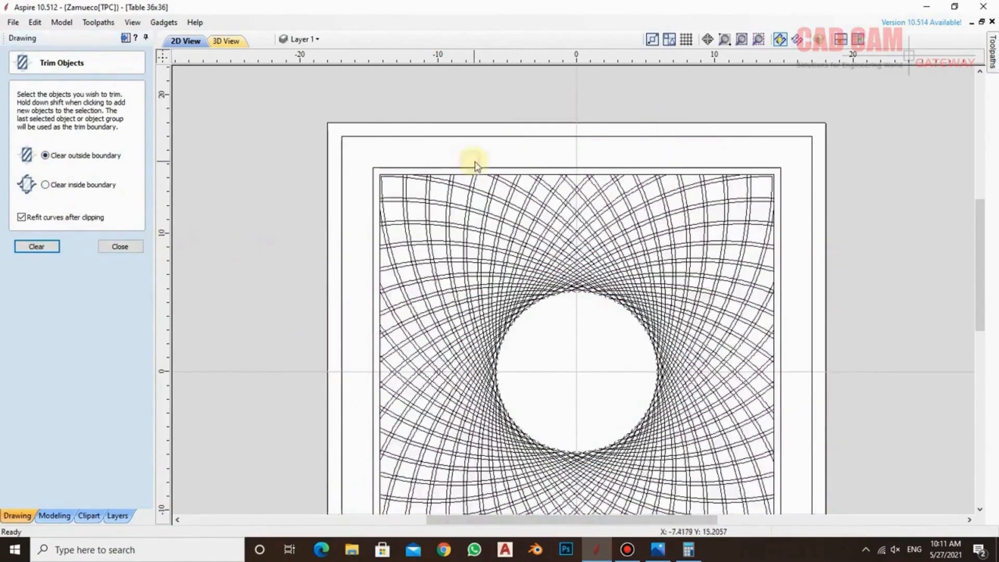
Examine the trimmed bands along the innermost square's edges and around the central circle, and close the trim settings
scroll(598, 158, "down", 2)
scroll(609, 189, "up", 3)
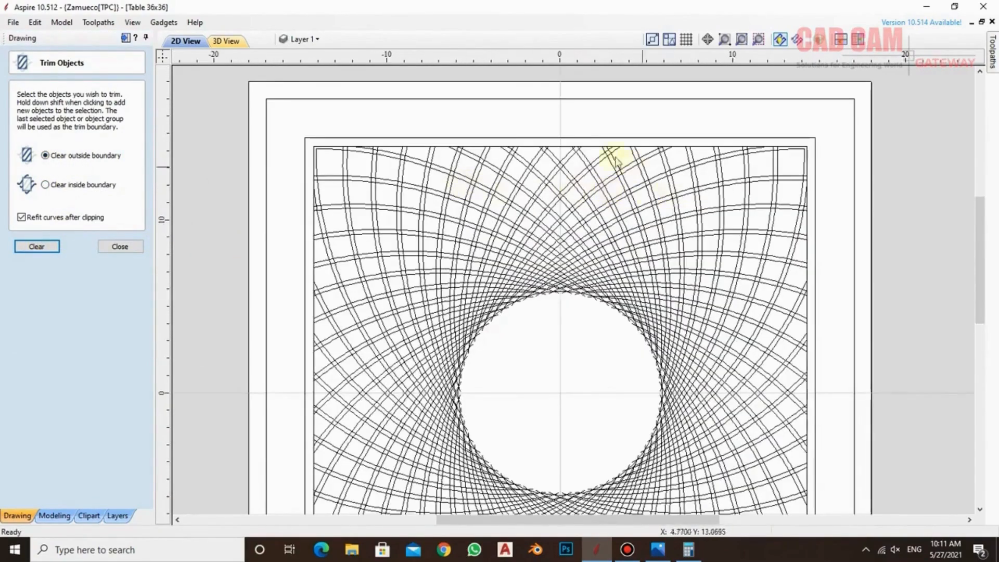
scroll(457, 142, "up", 2)
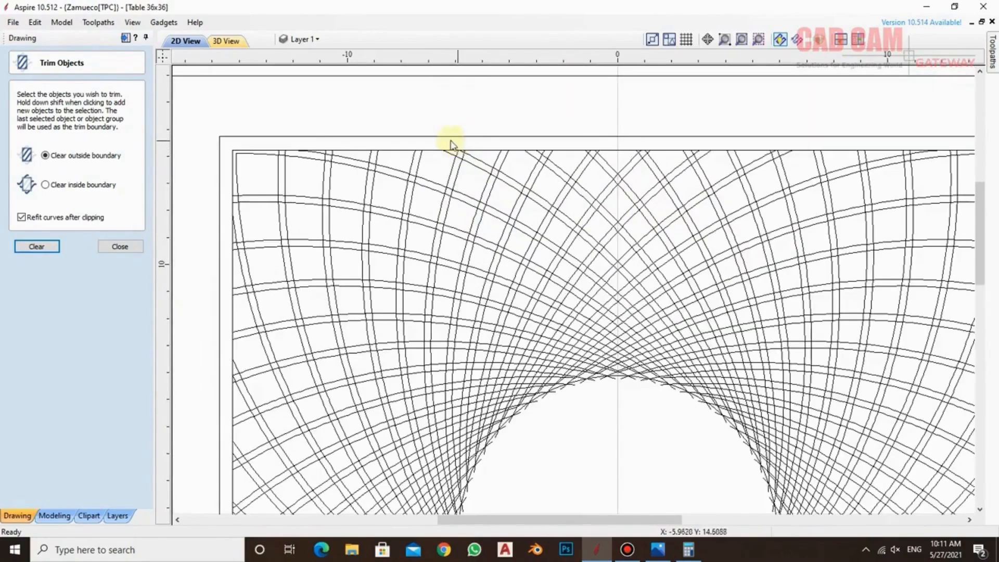
scroll(359, 190, "down", 1)
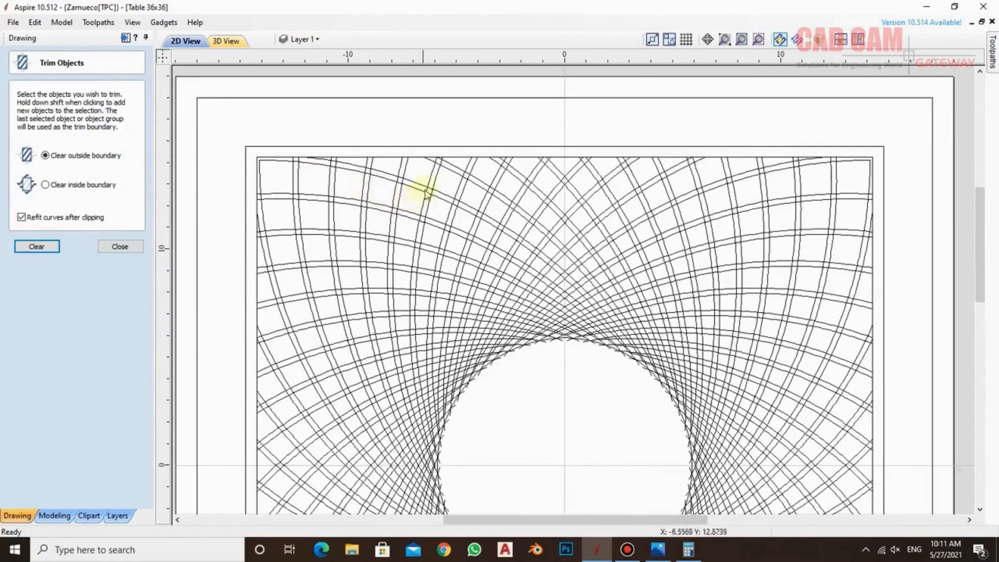
scroll(447, 229, "down", 2)
scroll(478, 240, "up", 4)
scroll(478, 240, "up", 2)
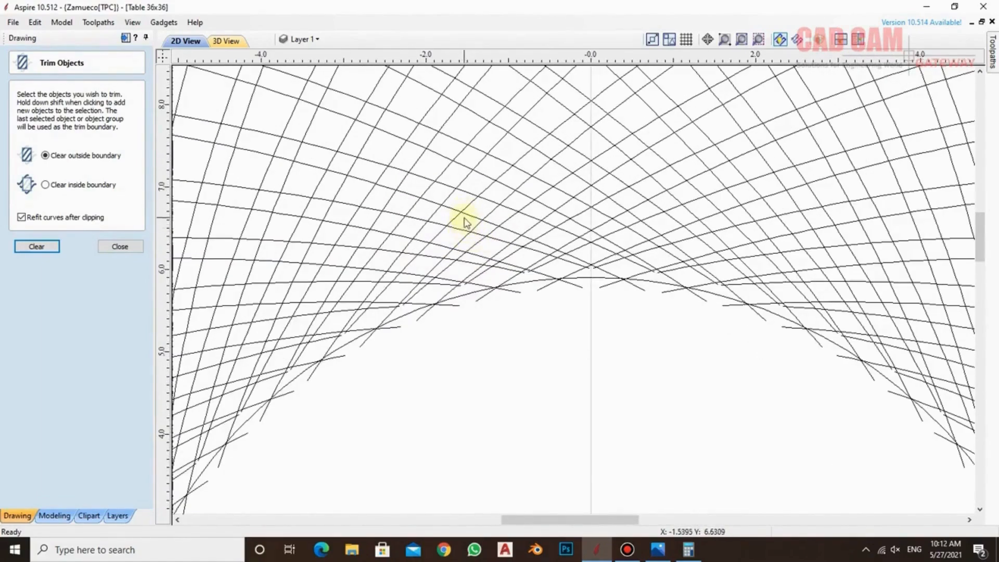
scroll(460, 224, "down", 3)
scroll(359, 104, "up", 2)
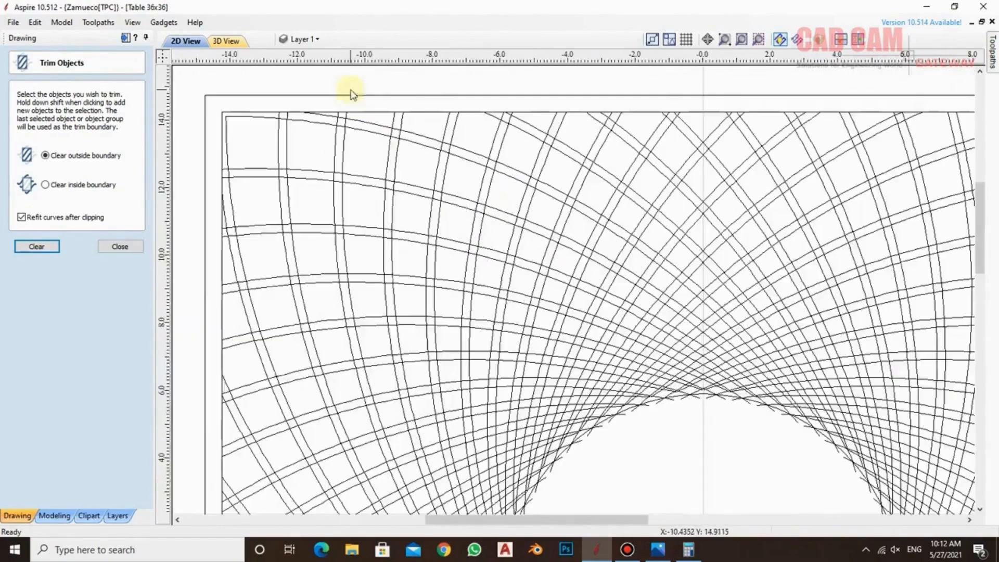
scroll(385, 138, "up", 2)
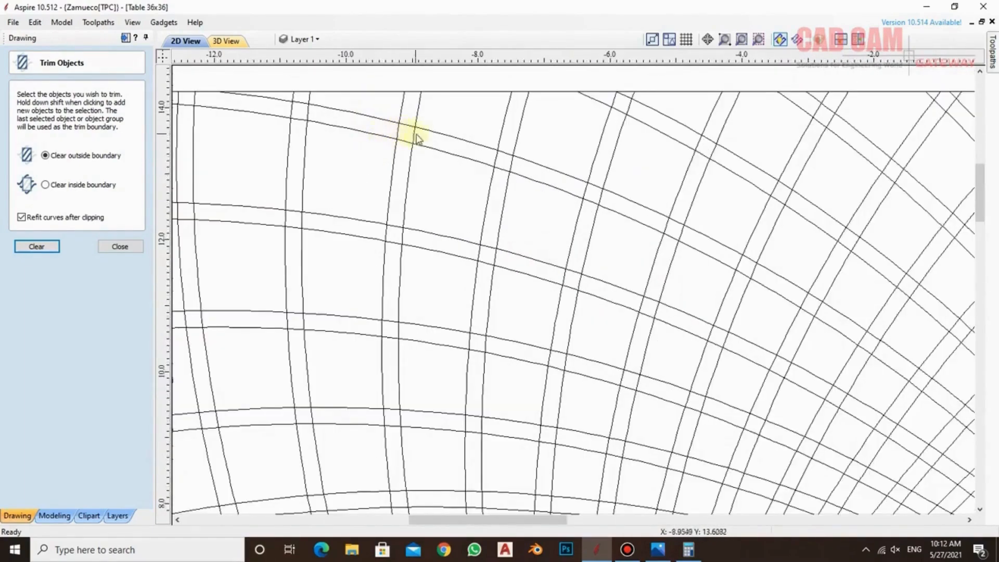
scroll(411, 133, "down", 3)
scroll(412, 134, "up", 3)
scroll(410, 136, "down", 1)
scroll(410, 136, "down", 3)
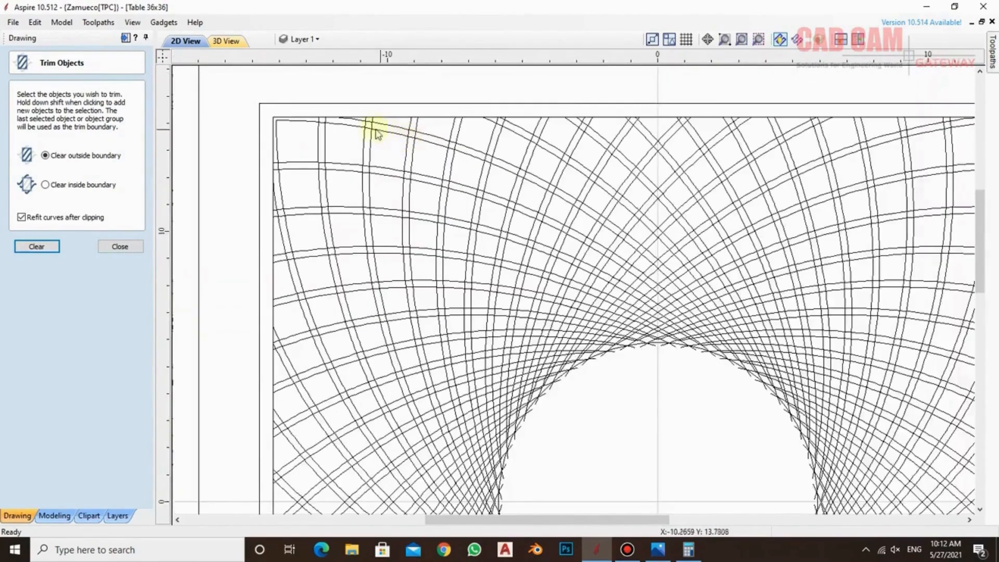
scroll(400, 129, "up", 2)
scroll(373, 127, "down", 3)
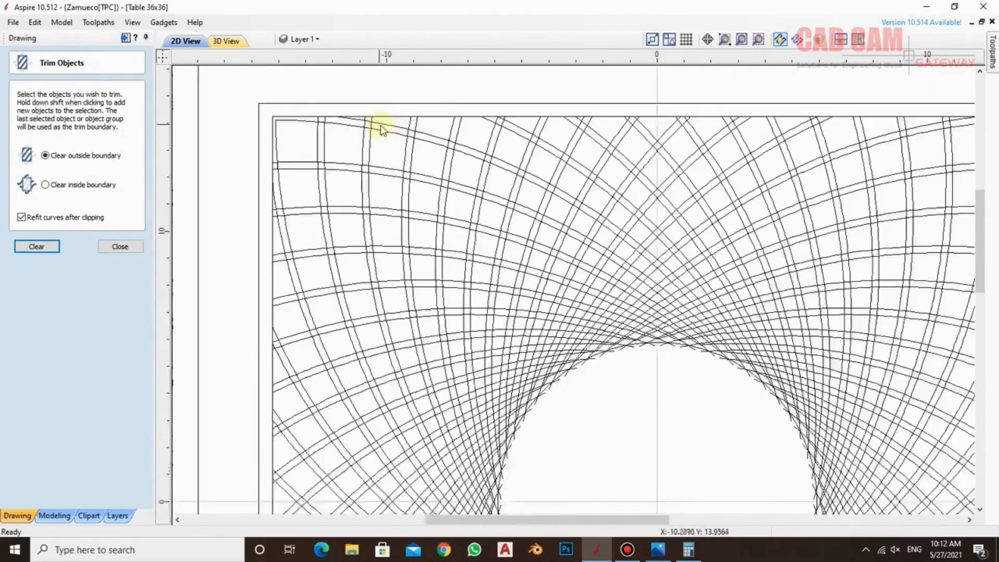
key("Escape")
Draw a 14.25 x 14.25 inch square-cornered rectangle from the innermost square's upper-left corner to the panel centre
scroll(345, 241, "down", 2)
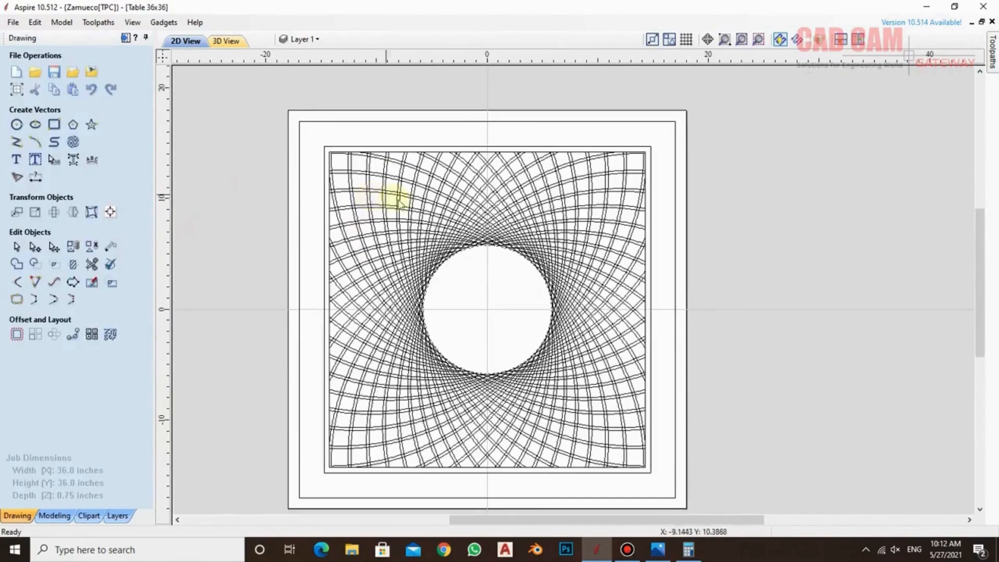
left_click(54, 124)
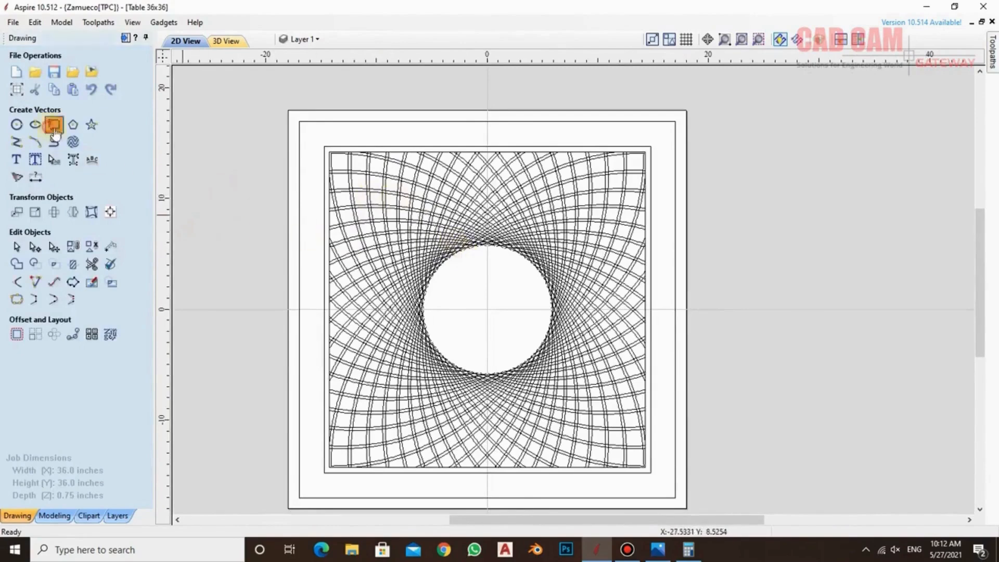
left_click_drag(331, 149, 487, 308)
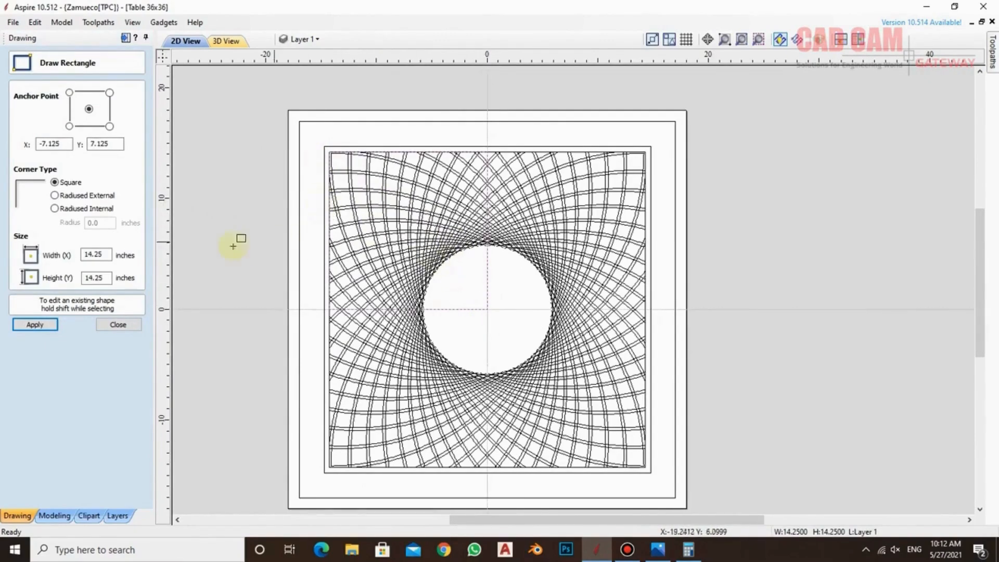
left_click(118, 324)
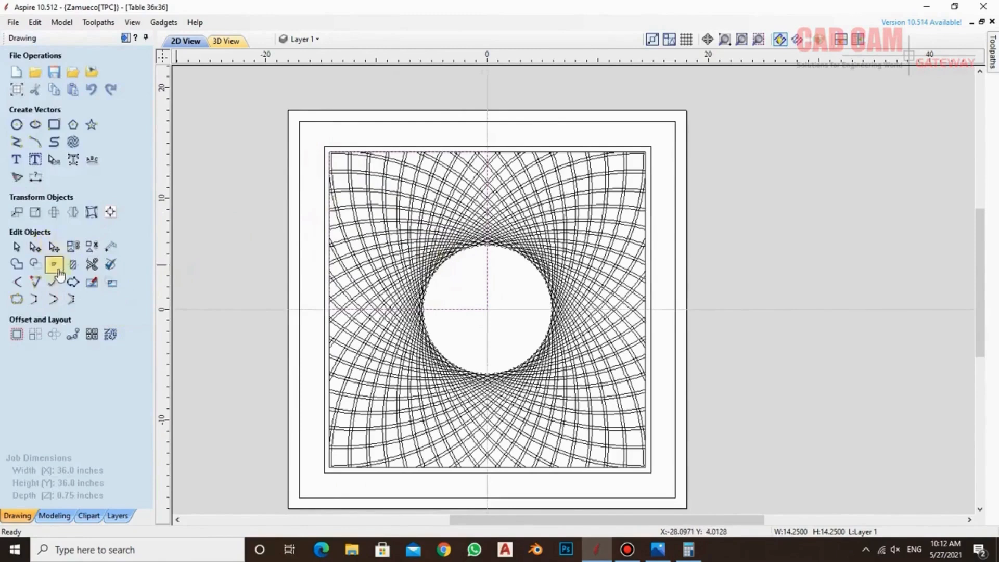
Delete the new rectangle's lower-left node so it becomes a triangle between the corner, the top midpoint and the panel centre
left_click(35, 247)
right_click(331, 309)
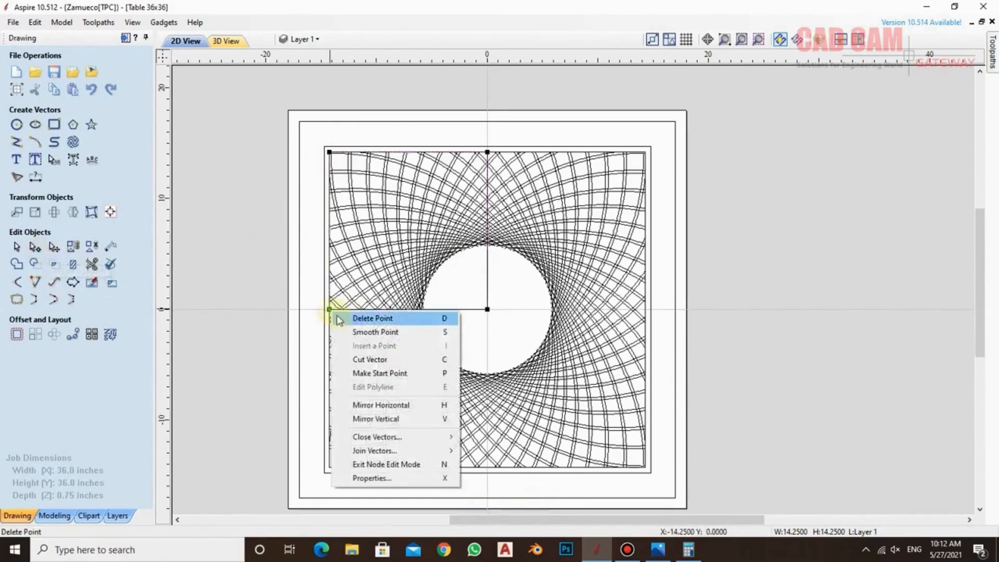
left_click(340, 319)
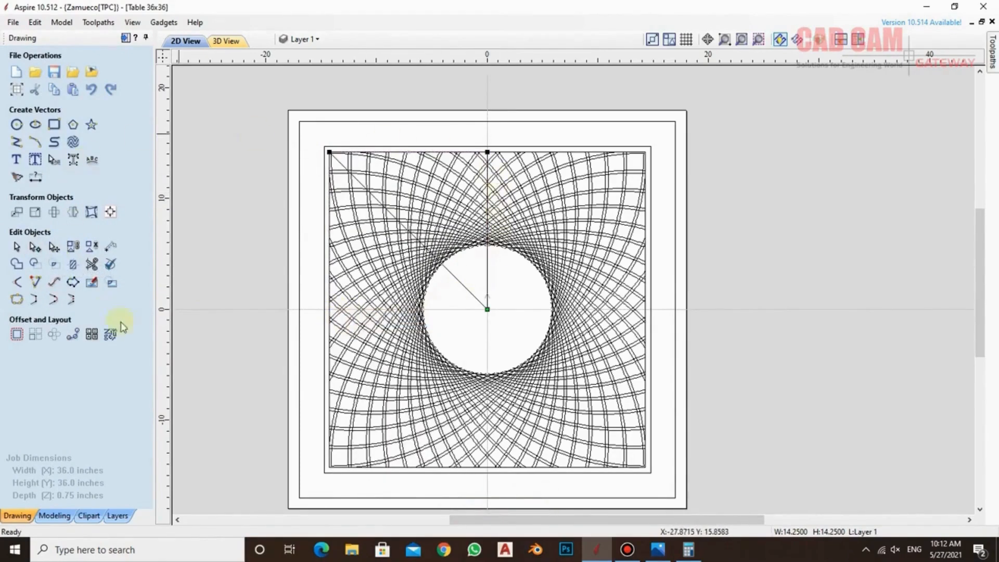
left_click(214, 77)
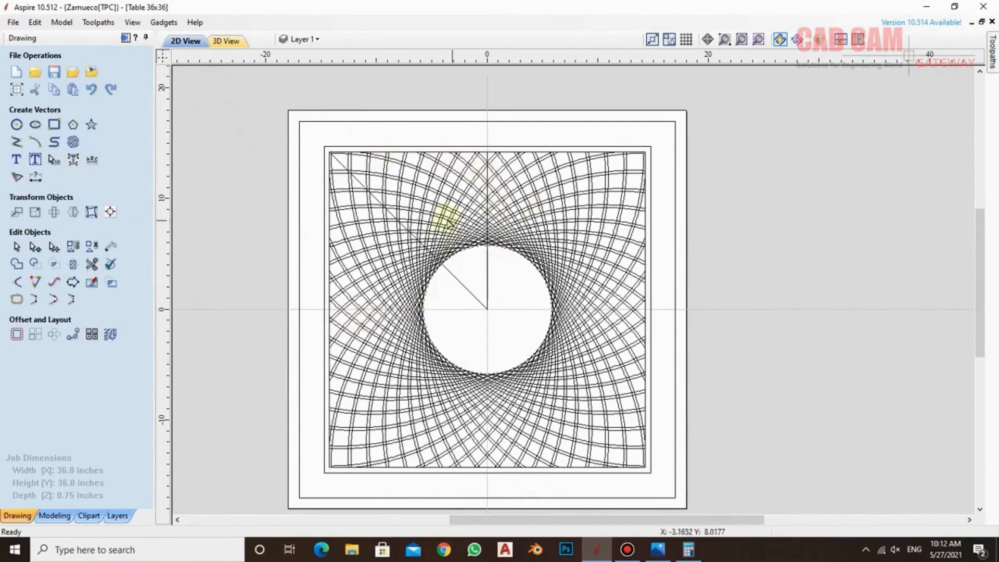
Select all the trimmed bands together with the triangle and the innermost square
left_click(513, 214)
left_click(511, 267)
scroll(364, 151, "down", 2)
left_click_drag(414, 136, 631, 358)
scroll(523, 233, "up", 4)
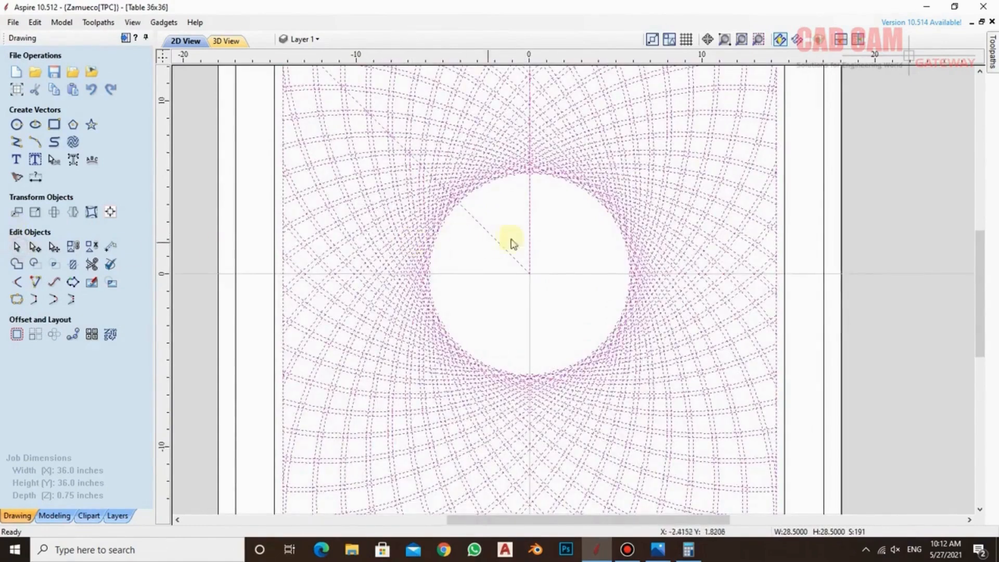
Remove the triangle and the innermost square from the selection, keeping only the trimmed bands selected
left_click(502, 244, "shift")
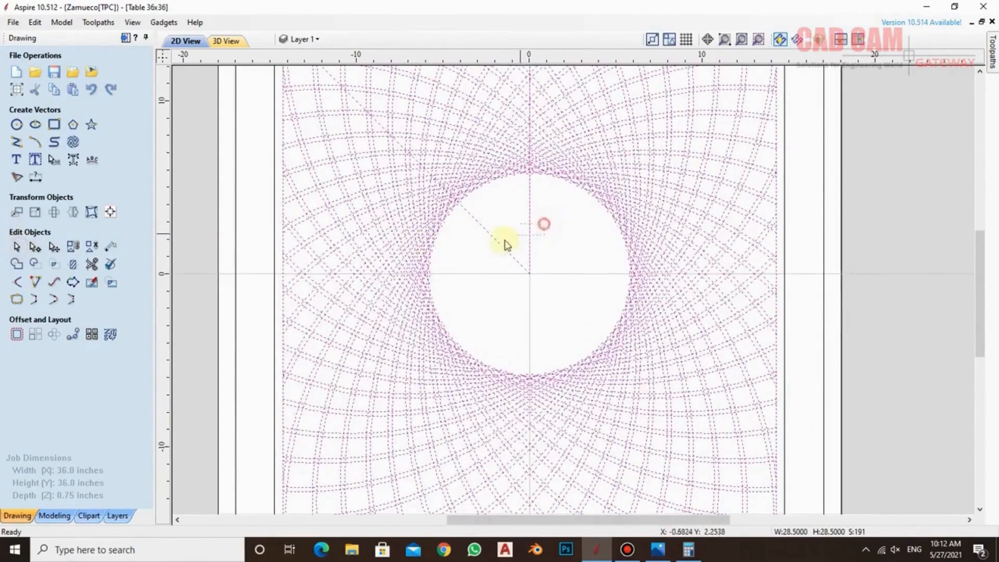
scroll(515, 316, "down", 4)
scroll(447, 206, "up", 3)
scroll(532, 212, "up", 8)
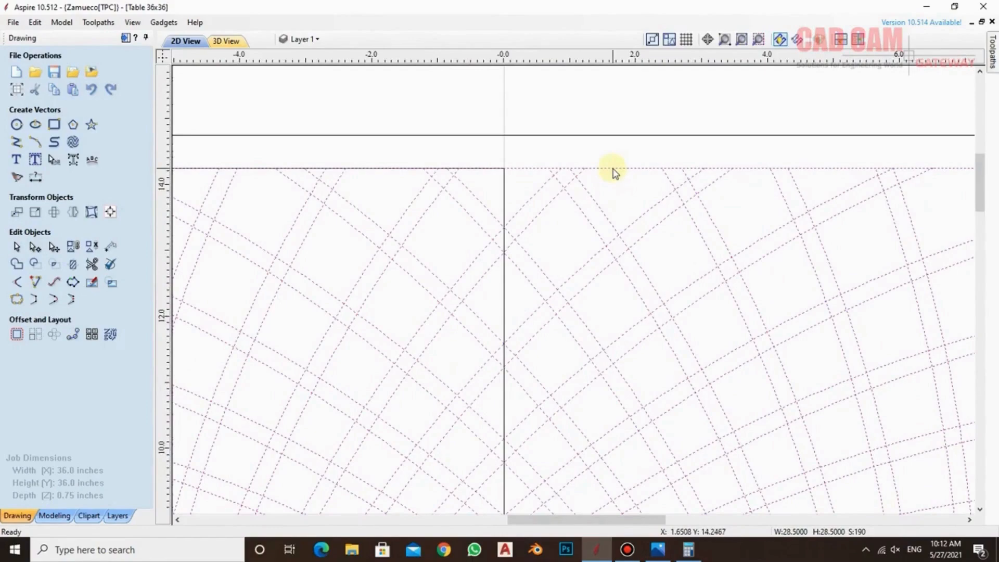
left_click(613, 169, "shift")
scroll(638, 203, "down", 8)
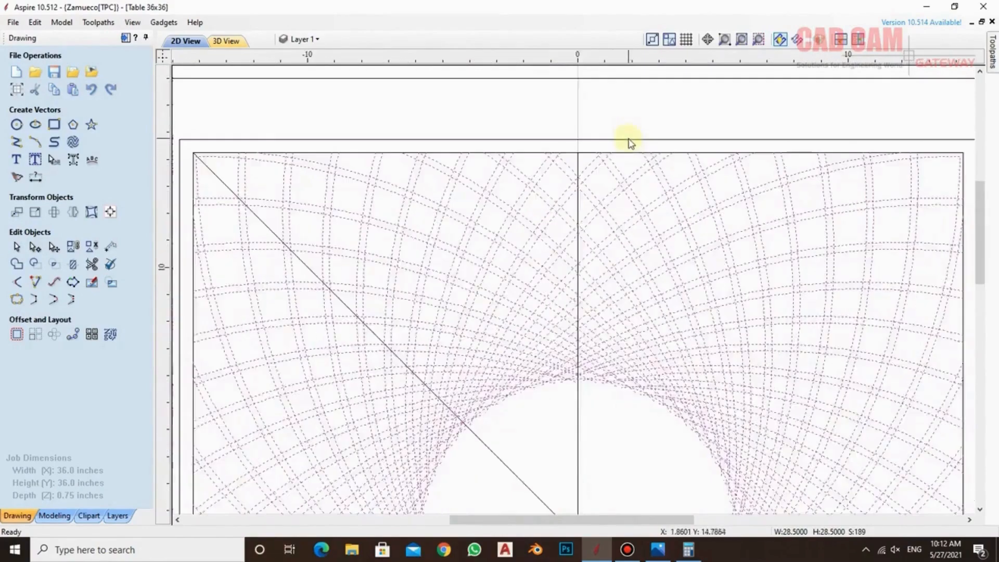
scroll(647, 147, "down", 2)
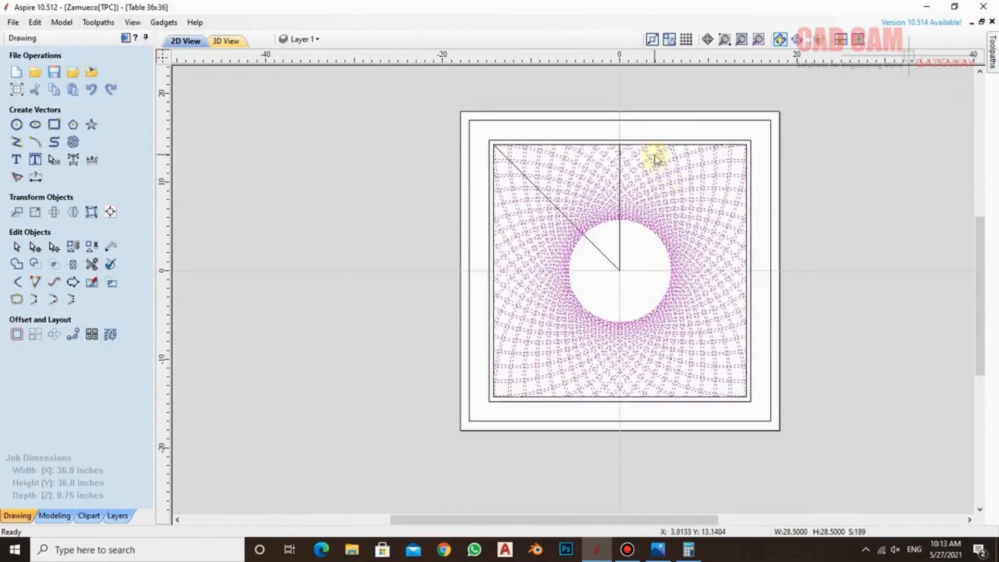
scroll(654, 159, "up", 2)
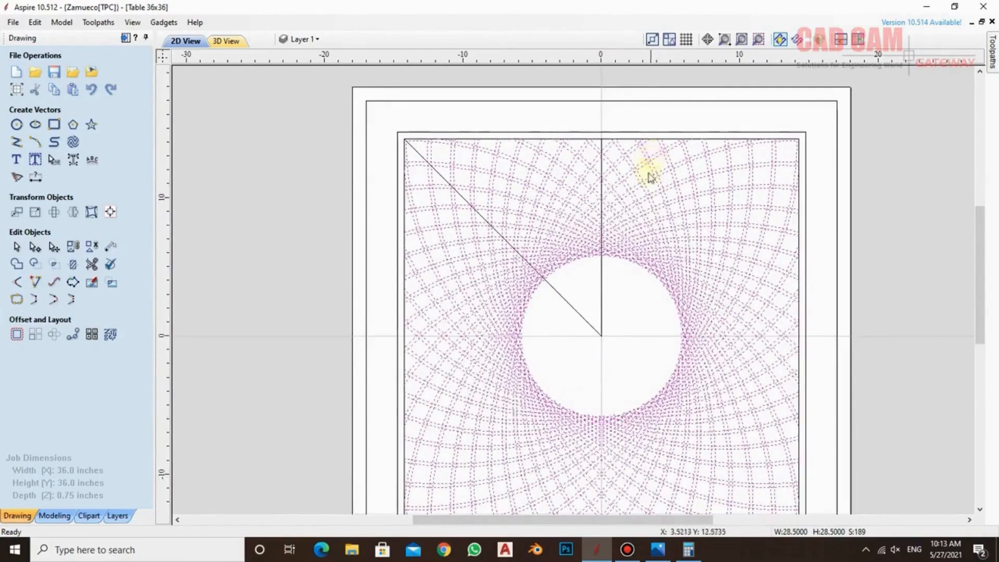
Add the triangle as the last selected object, trim the bands outside it, inspect the cut edges and close the trim settings
left_click(602, 290, "shift")
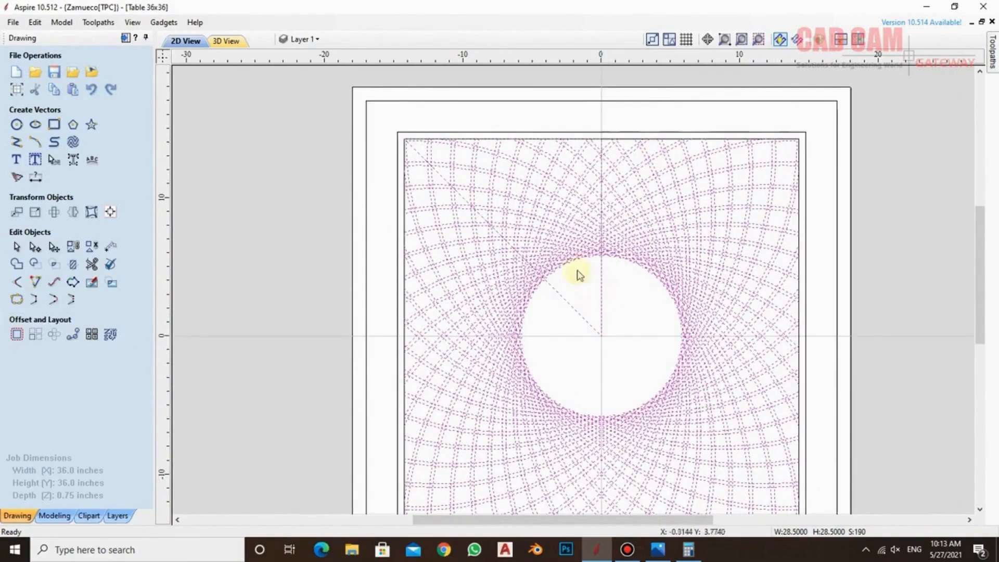
left_click(72, 263)
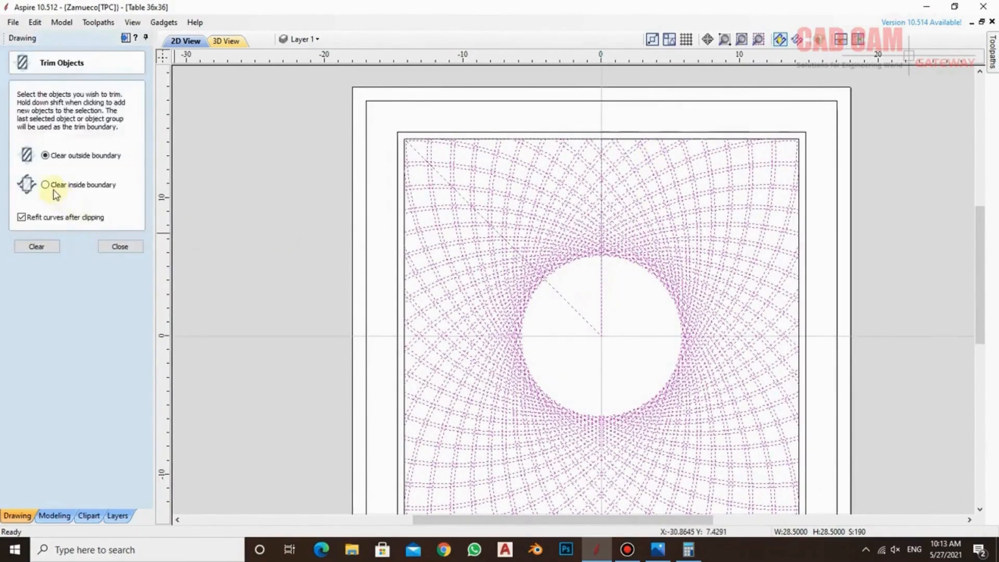
left_click(43, 244)
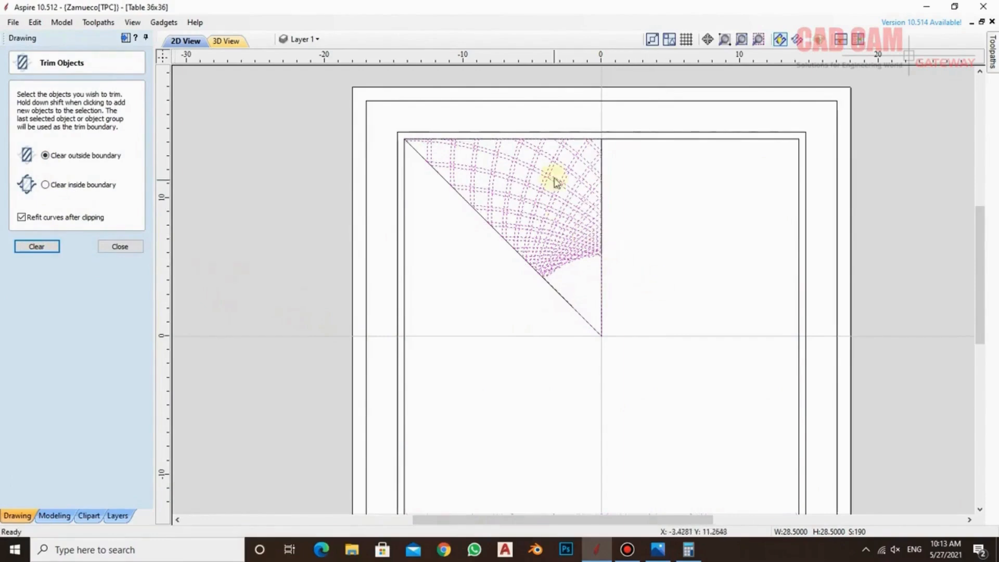
left_click(519, 295)
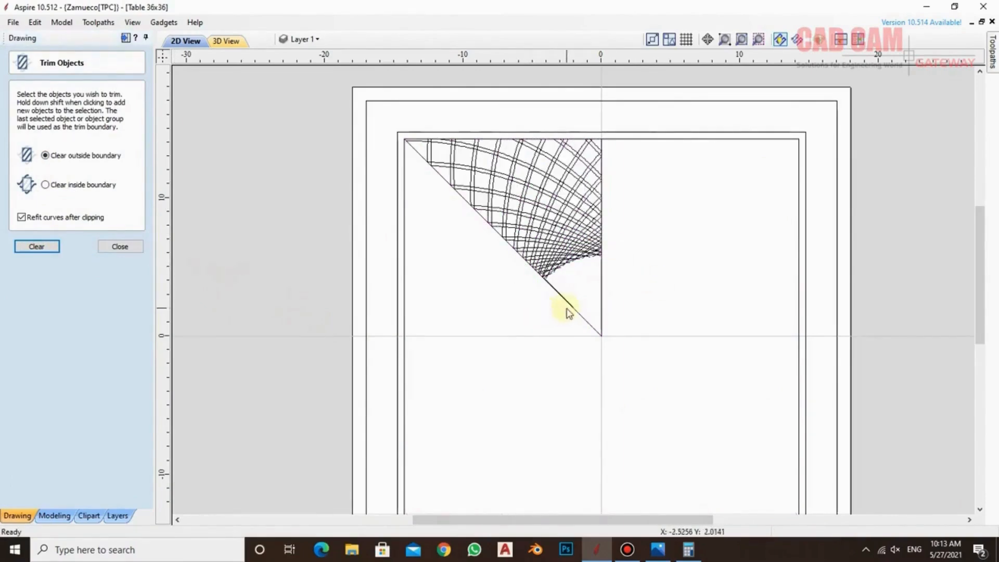
scroll(551, 181, "up", 1)
scroll(552, 121, "up", 2)
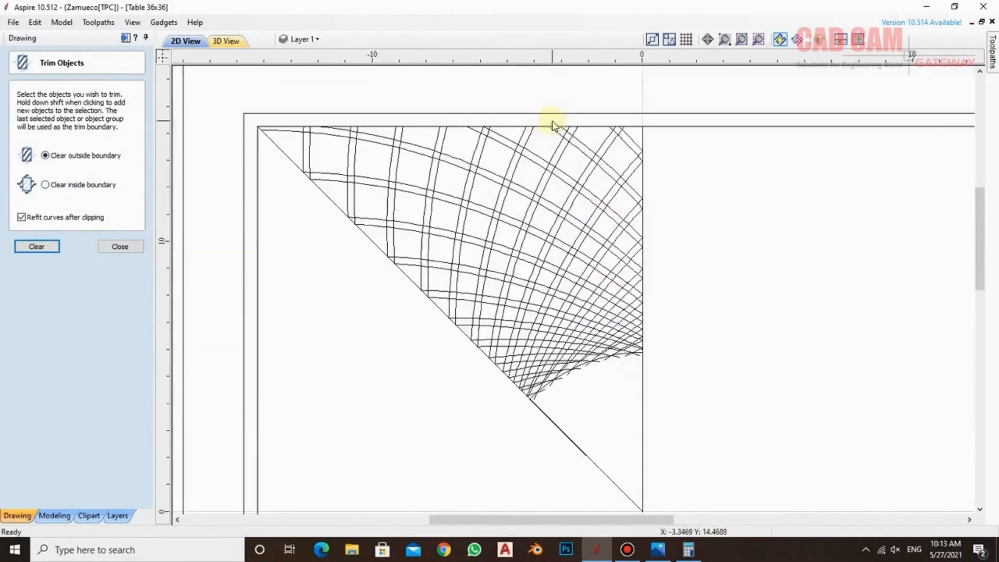
scroll(573, 175, "up", 2)
scroll(572, 174, "down", 2)
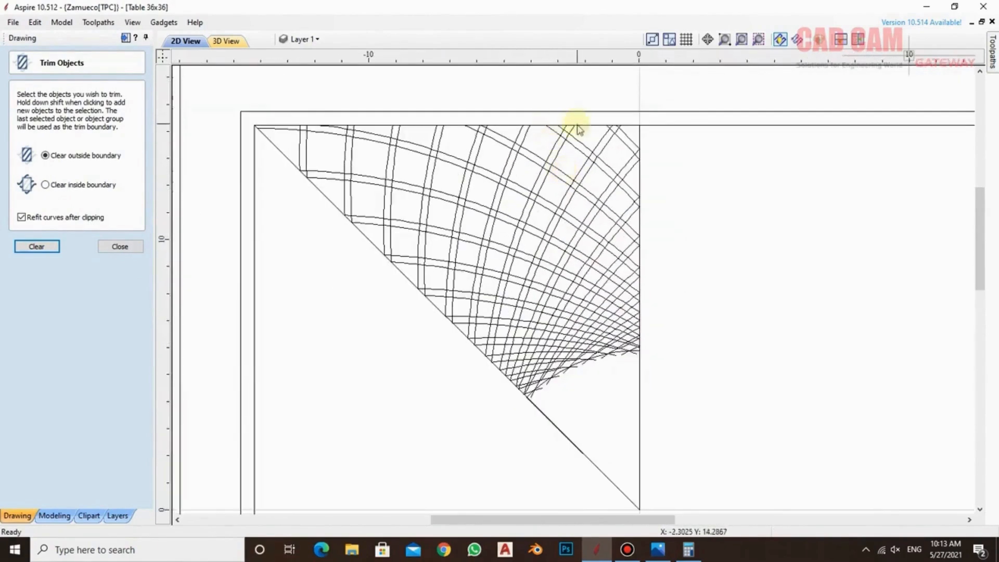
scroll(580, 119, "up", 6)
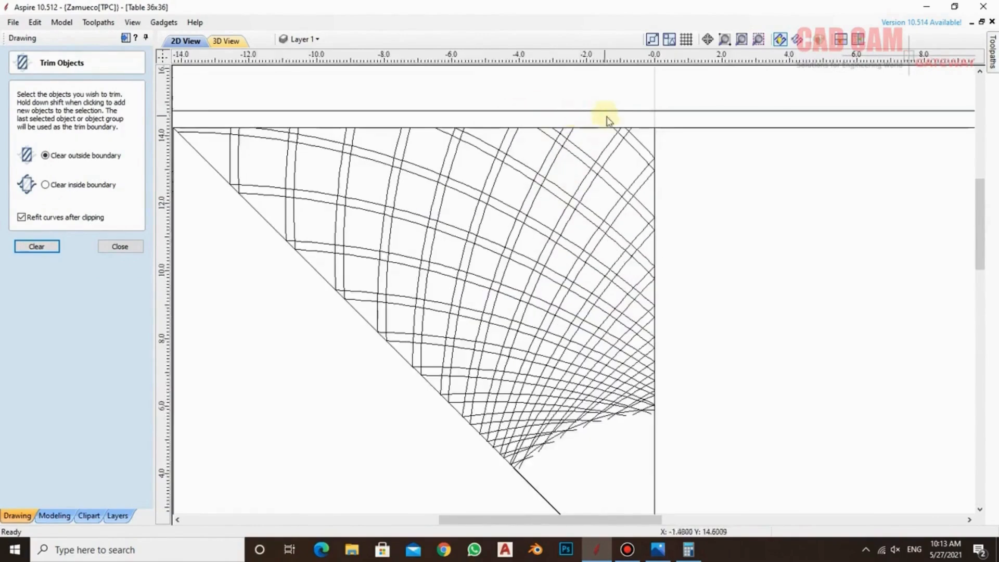
left_click(120, 247)
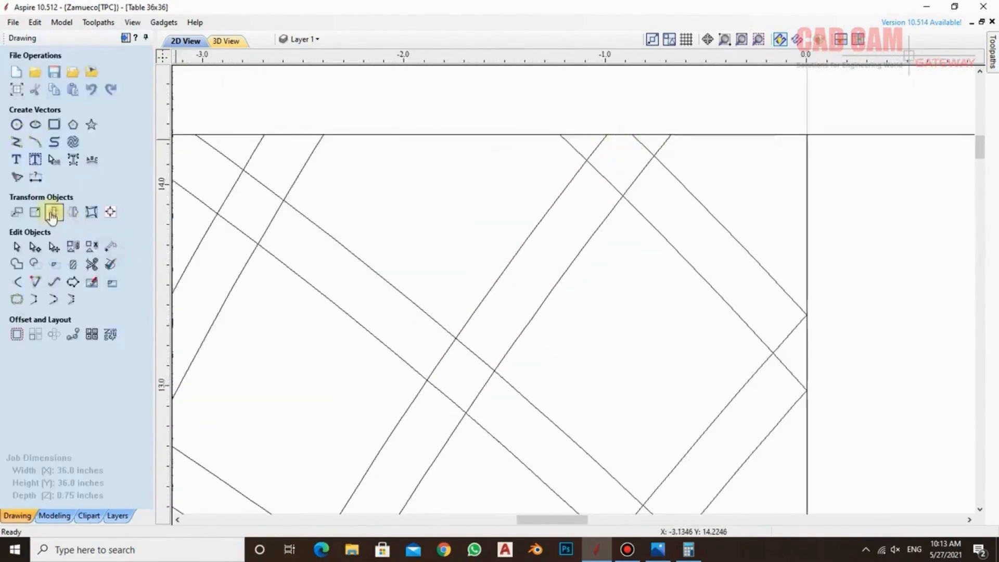
Start the interactive vector trim and remove the overlapping band segments at the crossings nearest the wedge's top midpoint
left_click(89, 263)
scroll(582, 170, "up", 2)
mouse_move(662, 141)
left_mouse_down()
mouse_move(676, 129)
mouse_move(606, 129)
mouse_move(619, 172)
mouse_move(687, 187)
left_mouse_up()
scroll(653, 182, "down", 3)
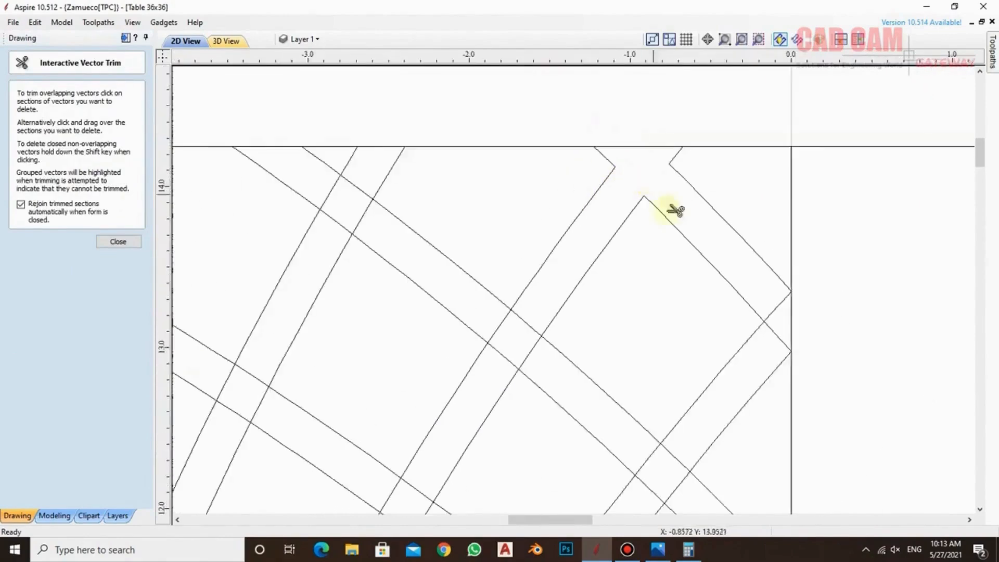
scroll(792, 314, "up", 1)
left_click(770, 307)
left_click(769, 335)
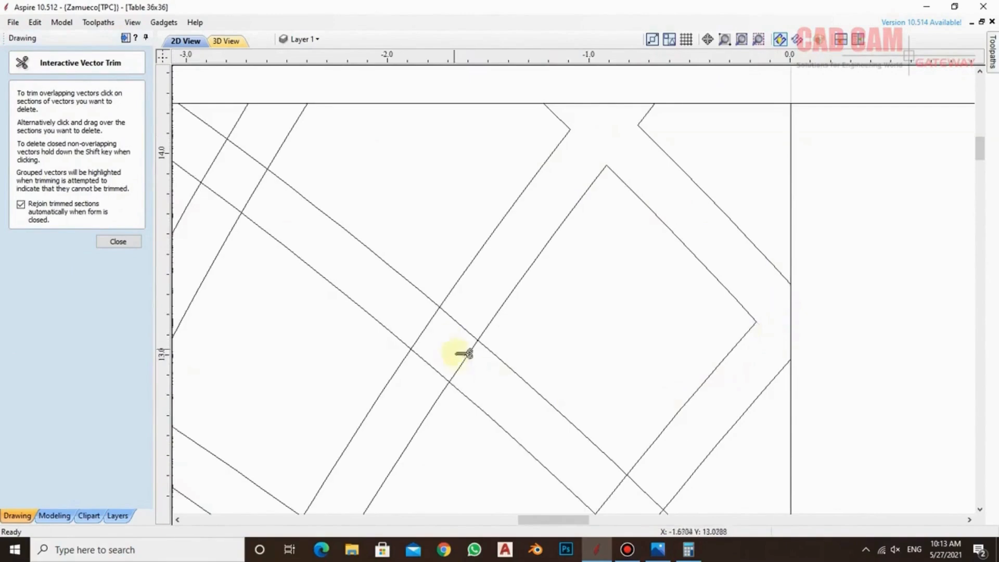
mouse_move(468, 354)
left_mouse_down()
mouse_move(464, 325)
mouse_move(433, 325)
mouse_move(446, 364)
left_mouse_up()
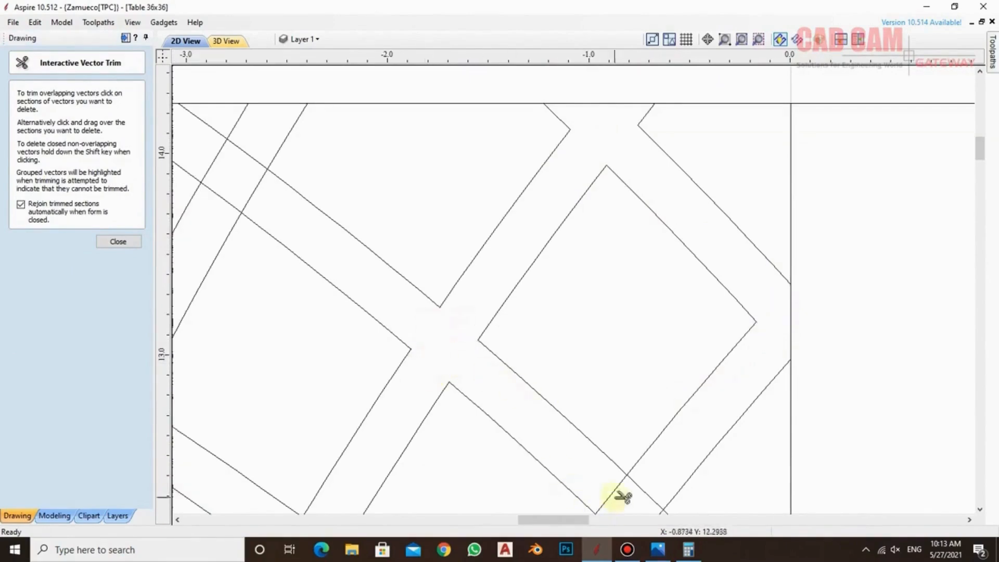
Trim the band crossings further down along the wedge's vertical centre edge to leave separate diamond cells
scroll(604, 408, "down", 5)
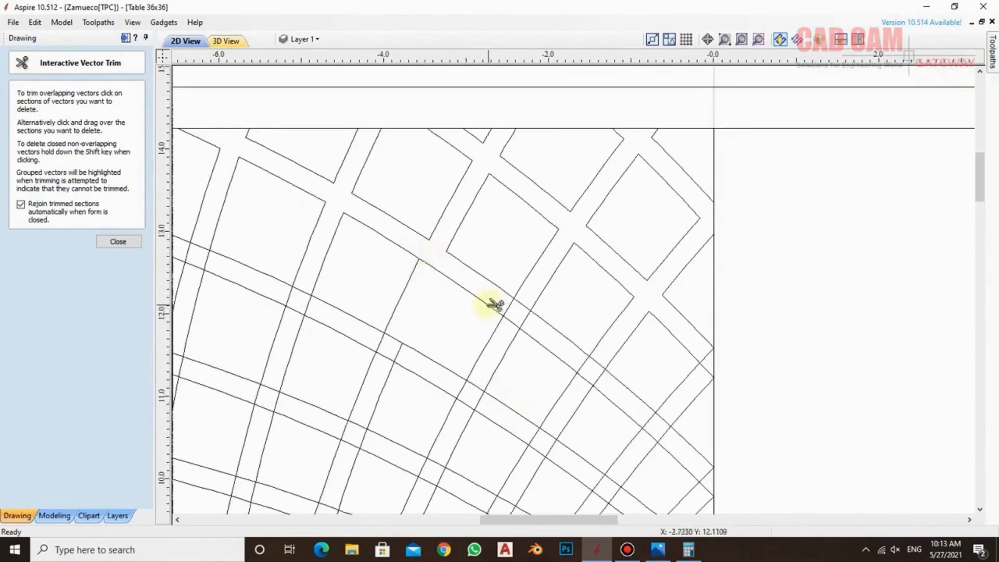
scroll(729, 374, "up", 2)
scroll(635, 276, "up", 1)
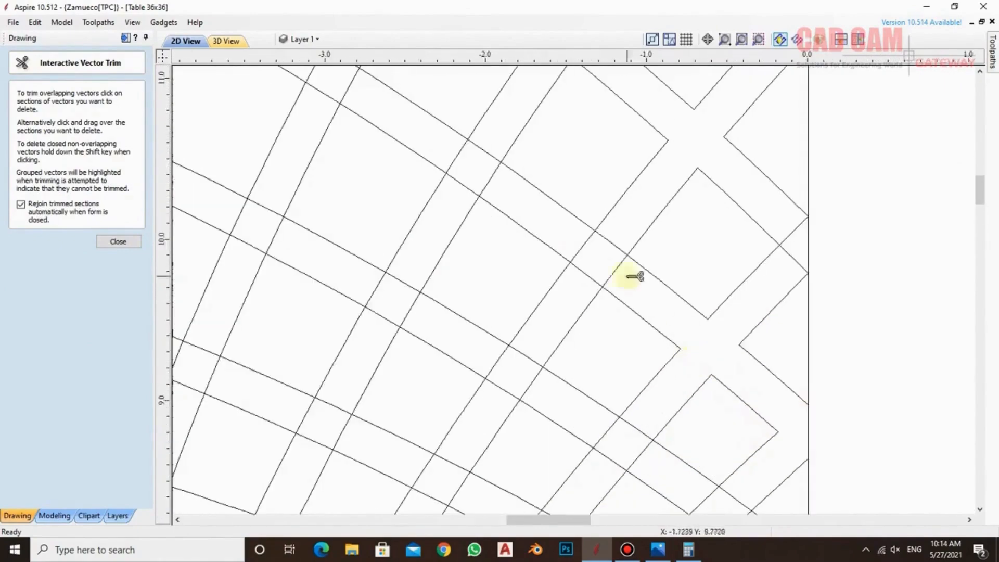
scroll(754, 486, "down", 3)
scroll(495, 416, "up", 2)
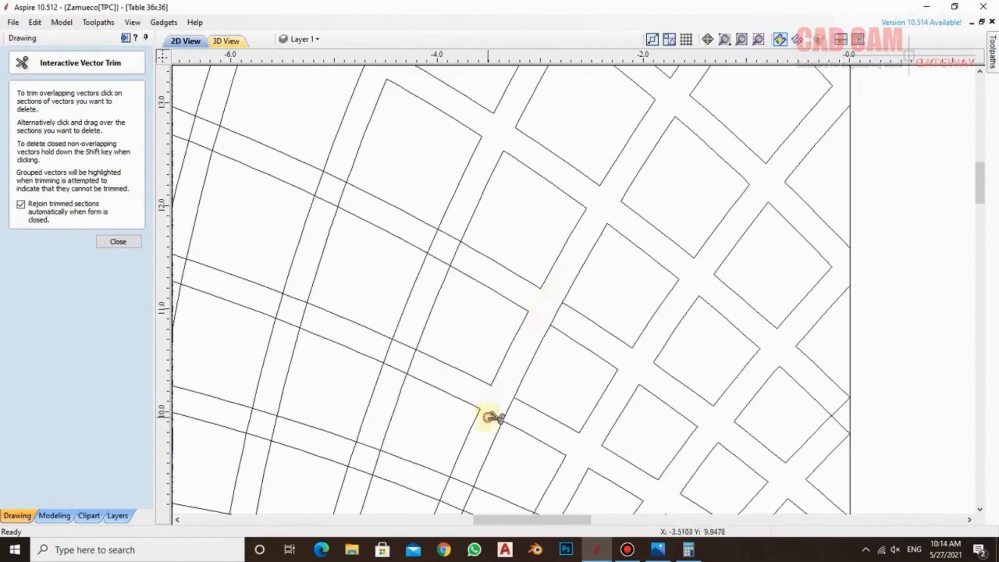
Trim the crossing segments through the upper middle of the wedge, working outward towards its outer corner
left_click(439, 259)
left_click(395, 368)
left_click(318, 184)
left_click(289, 324)
scroll(297, 328, "down", 1)
left_click(502, 269)
left_click(475, 376)
left_click(370, 346)
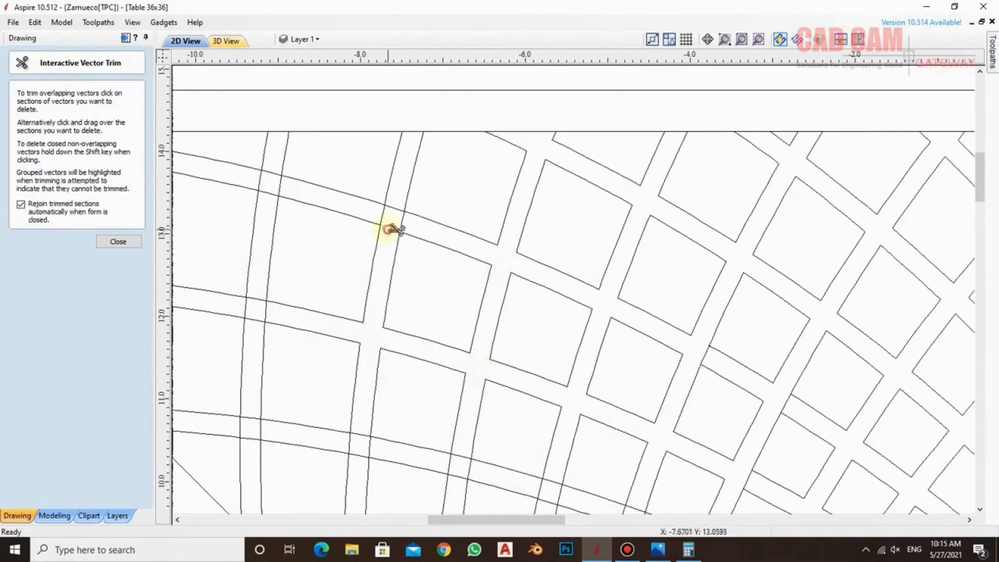
Trim the band crossings near the wedge's outer corner and along the upper part of its diagonal edge
scroll(319, 286, "down", 3)
scroll(297, 229, "up", 3)
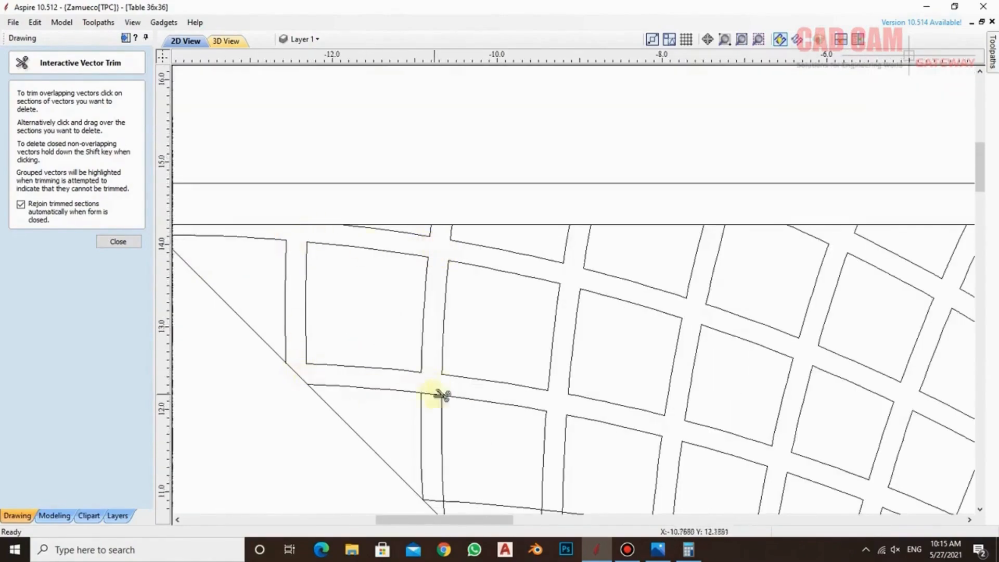
scroll(441, 396, "down", 2)
scroll(593, 391, "up", 3)
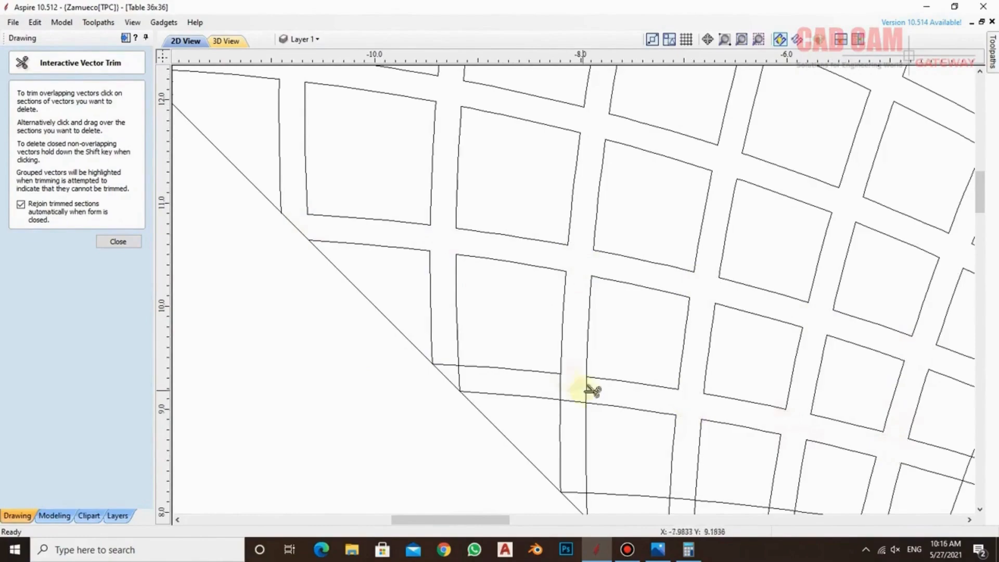
left_click(586, 389)
left_click(459, 378)
Trim the crossing segments beside the lower half of the diagonal edge and in the adjoining cell rows
scroll(297, 260, "down", 3)
scroll(375, 367, "up", 3)
left_click(442, 319)
left_click(549, 325)
left_click(548, 424)
left_click(723, 361)
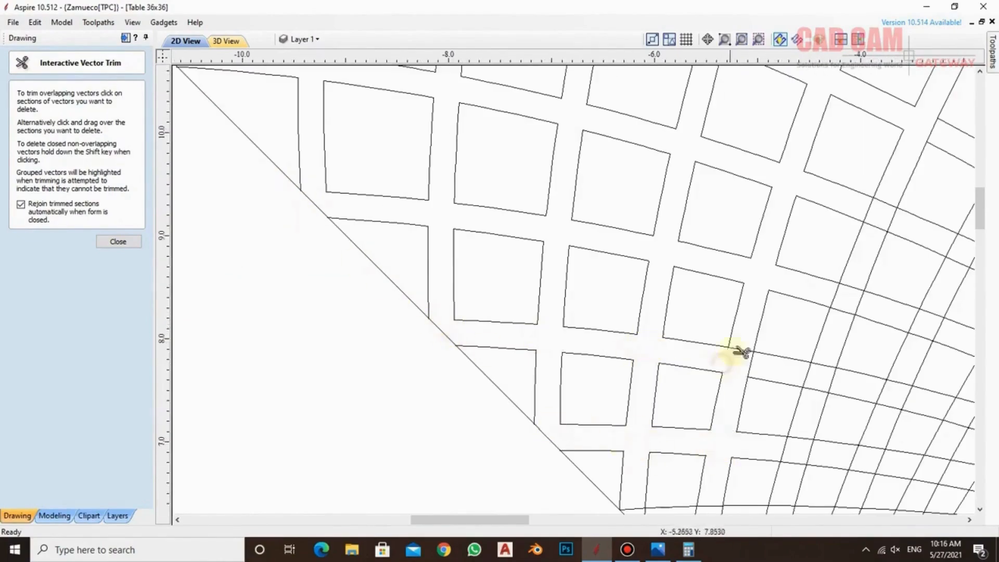
Continue trimming the crossings across the central rows as far as the vertical centre edge
scroll(718, 322, "down", 3)
scroll(598, 272, "up", 3)
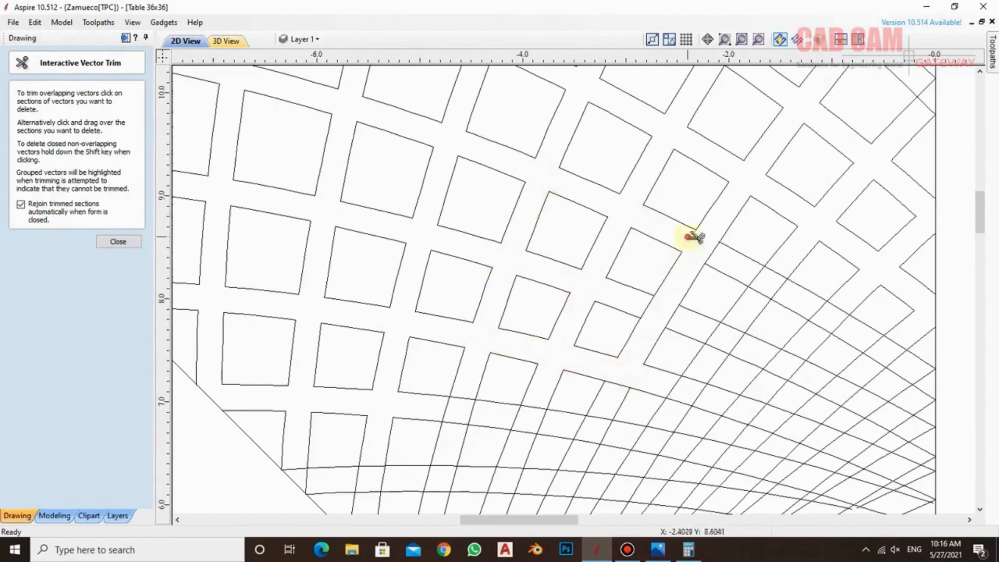
scroll(887, 168, "up", 2)
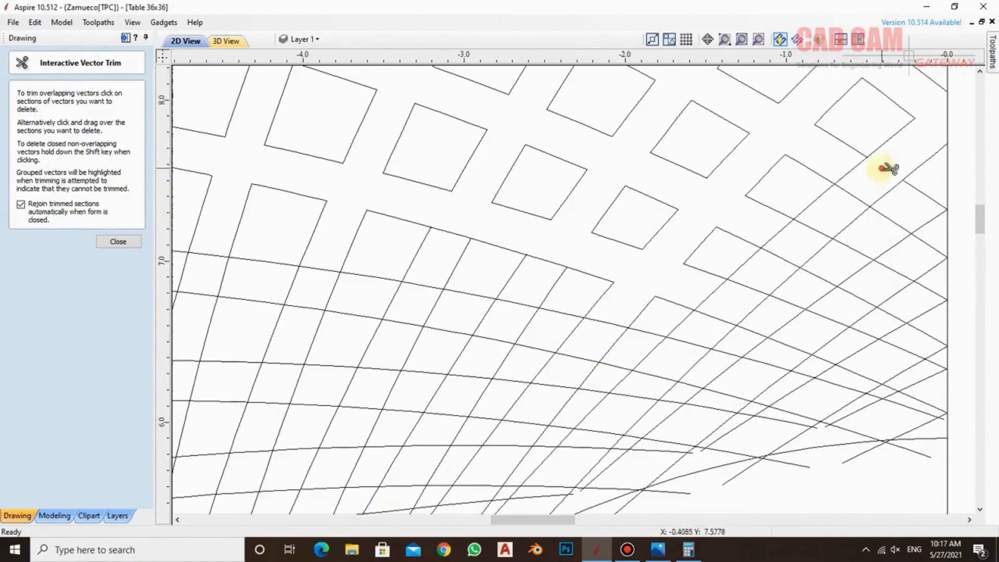
mouse_move(881, 168)
left_mouse_down()
mouse_move(888, 297)
mouse_move(936, 340)
left_mouse_up()
scroll(908, 380, "down", 2)
scroll(481, 277, "up", 1)
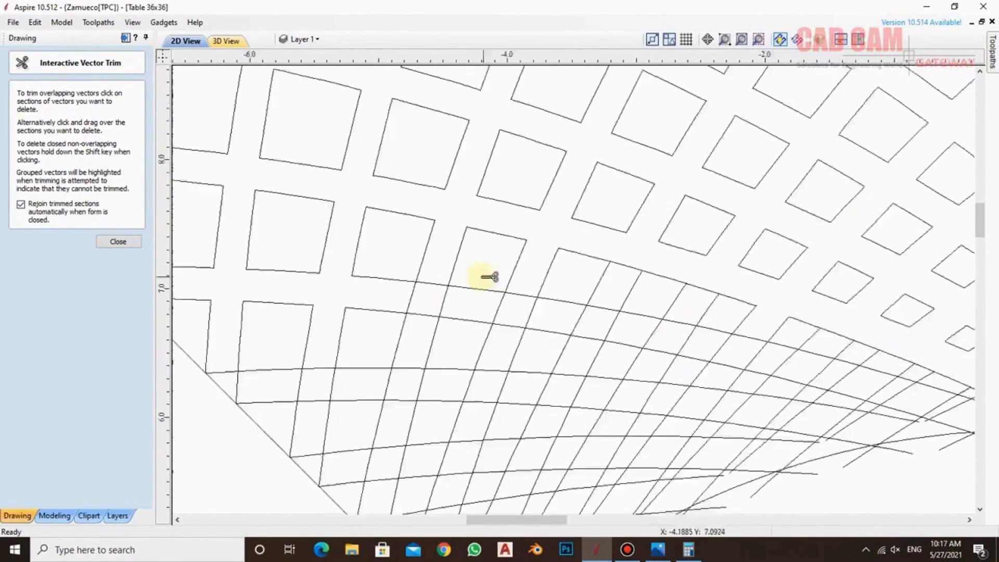
Clear the band overlaps around the next cell row above the inner arc, from the centre side to the diagonal
scroll(483, 277, "up", 1)
left_click(649, 343)
left_click(754, 287)
left_click(911, 394)
left_click(686, 405)
left_click(596, 398)
left_click(395, 389)
left_click(284, 391)
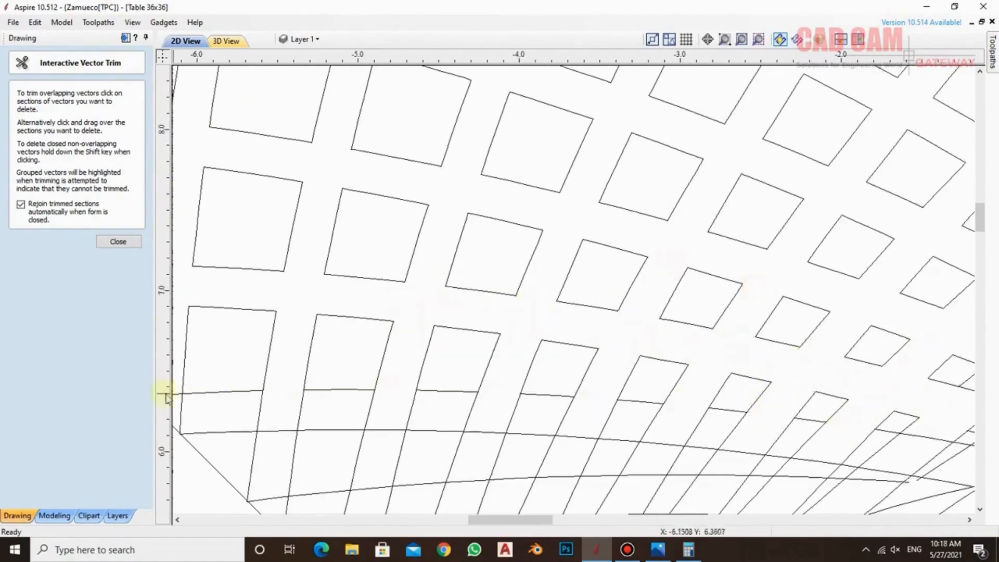
Trim the remaining crossings in the smallest cell rows just above the inner arc, down to the diagonal edge
scroll(312, 406, "down", 2)
scroll(733, 442, "up", 1)
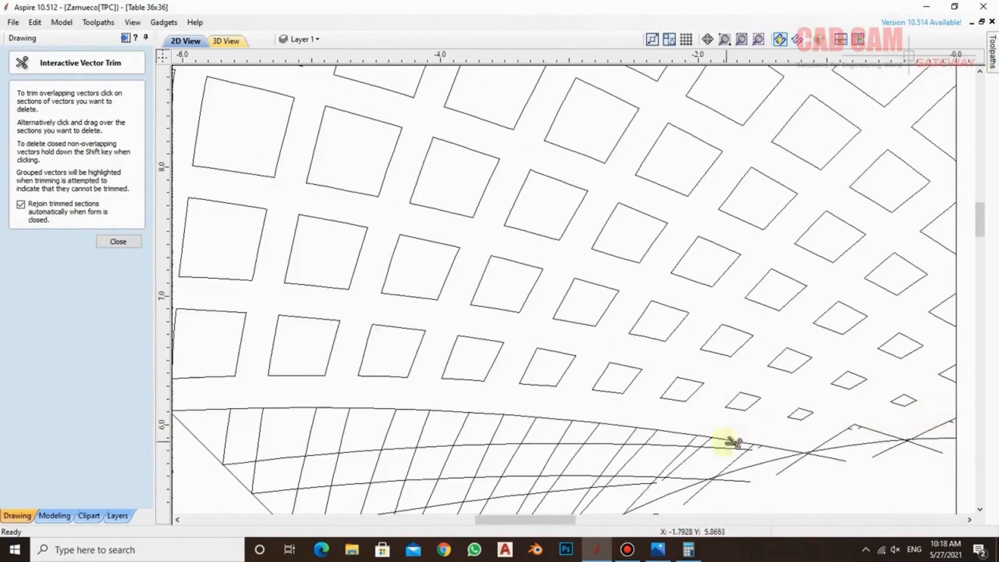
scroll(334, 408, "down", 2)
scroll(714, 458, "up", 1)
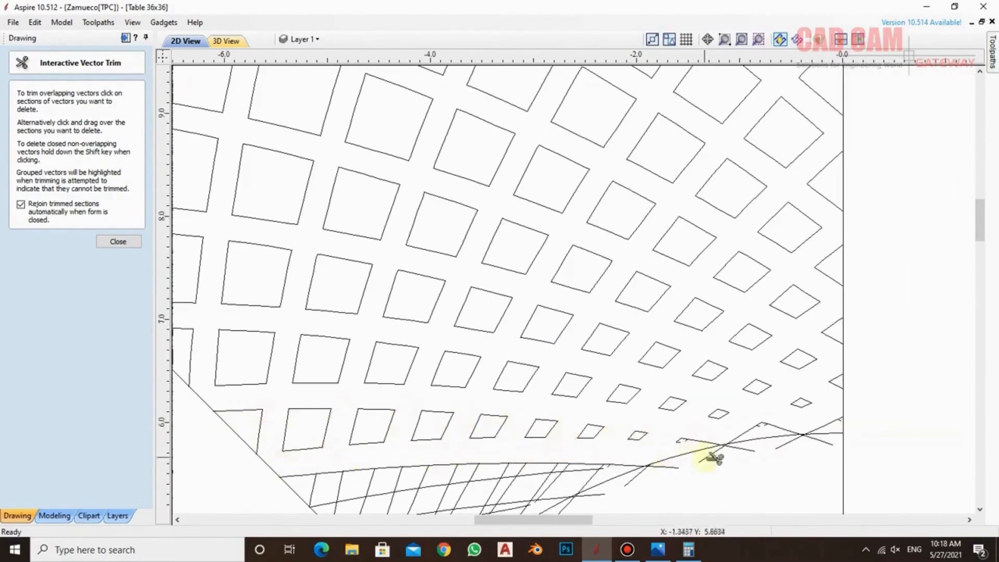
scroll(598, 442, "down", 2)
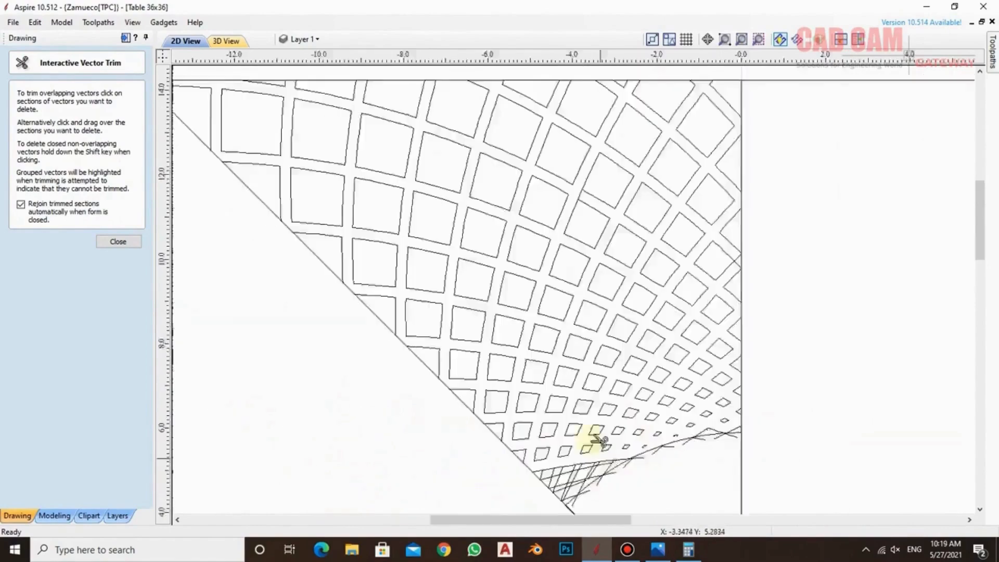
scroll(599, 440, "up", 4)
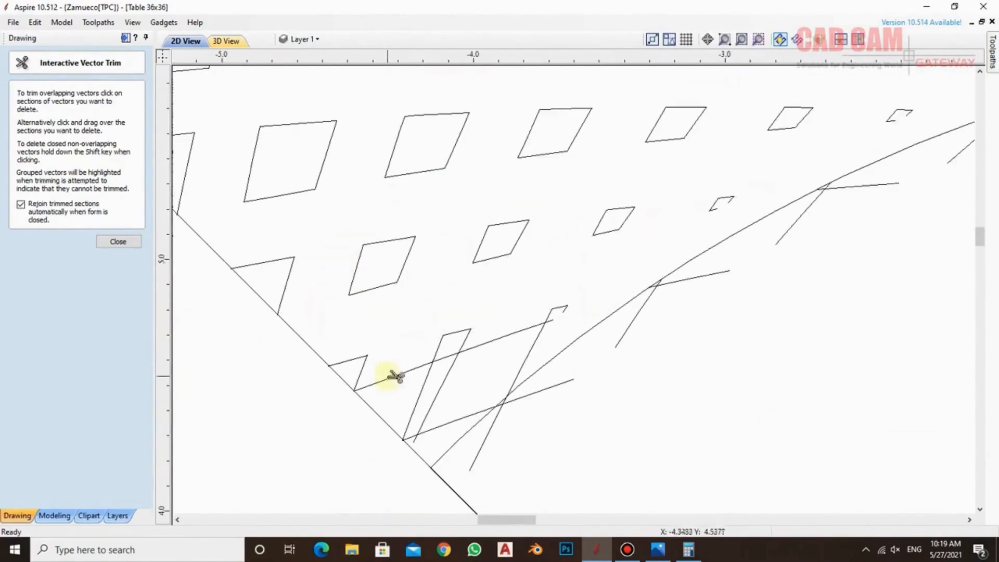
scroll(435, 430, "down", 5)
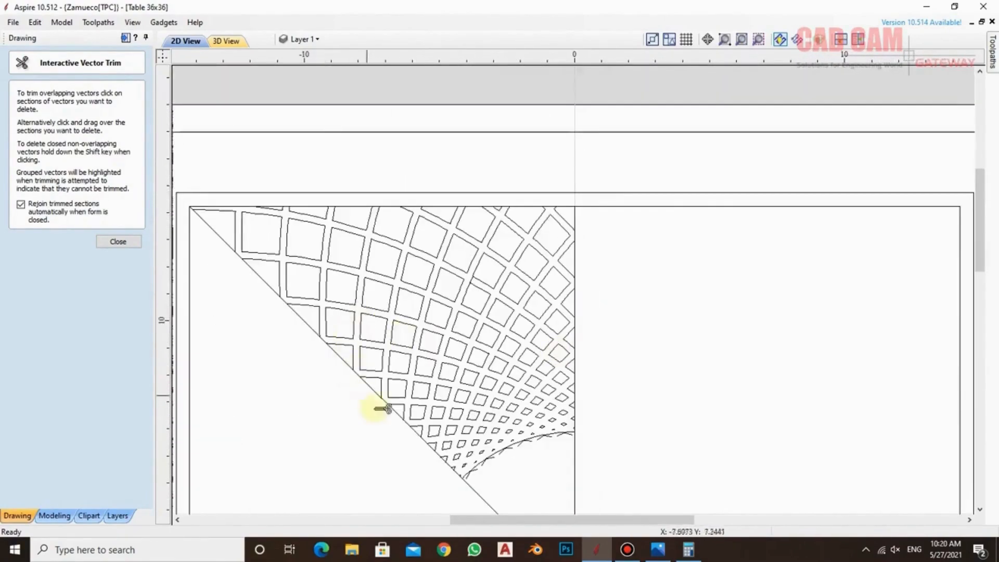
Check the whole wedge for missed crossings and trim the leftover band segment between two cells in its upper middle
scroll(509, 485, "down", 4)
scroll(526, 494, "up", 1)
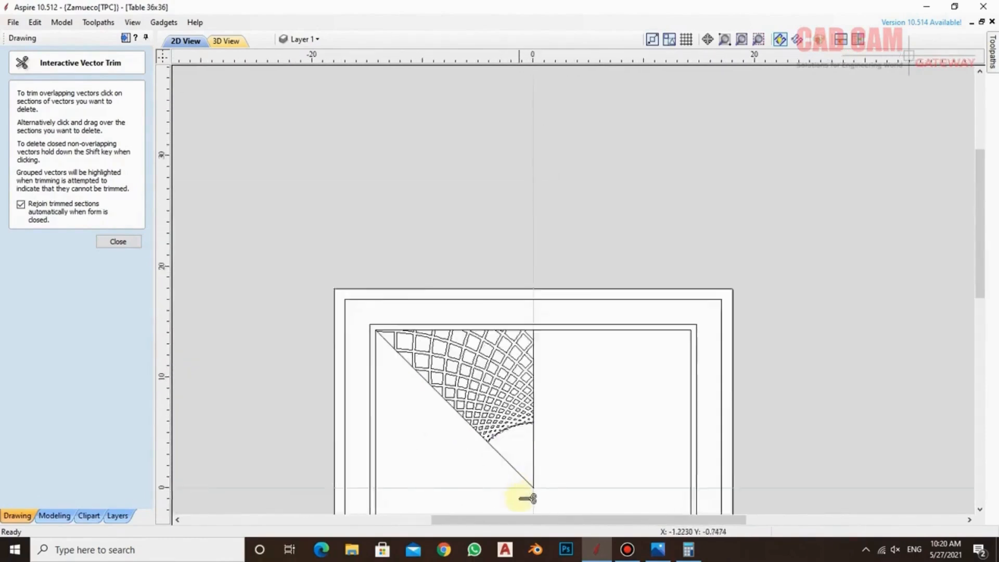
scroll(526, 497, "up", 2)
scroll(466, 228, "up", 4)
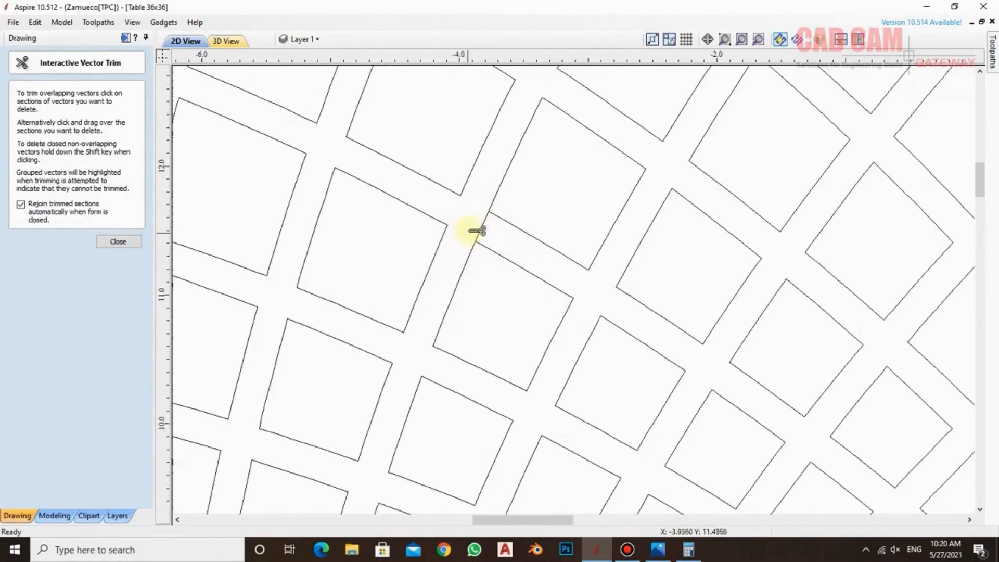
scroll(508, 227, "down", 5)
scroll(535, 305, "up", 1)
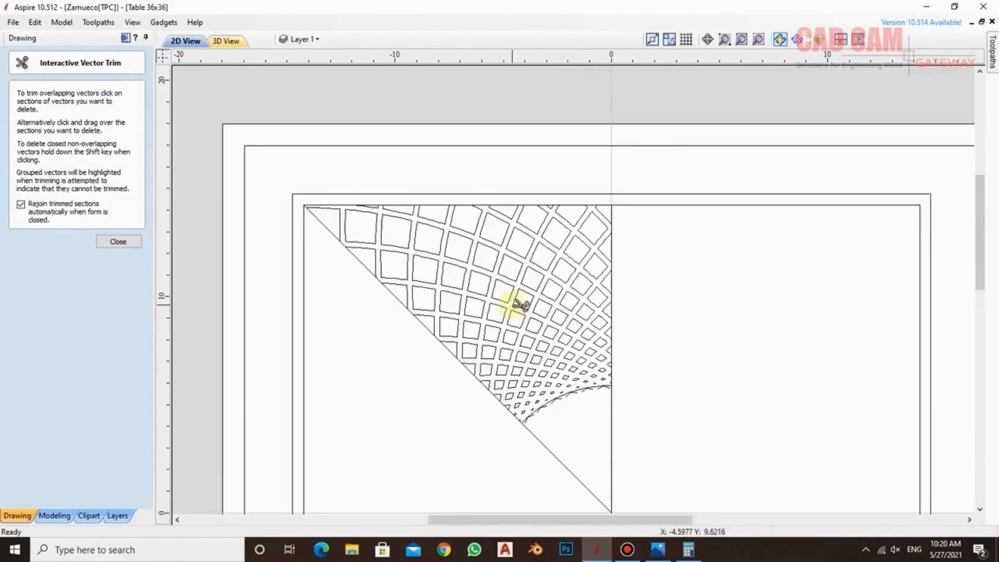
scroll(521, 305, "up", 1)
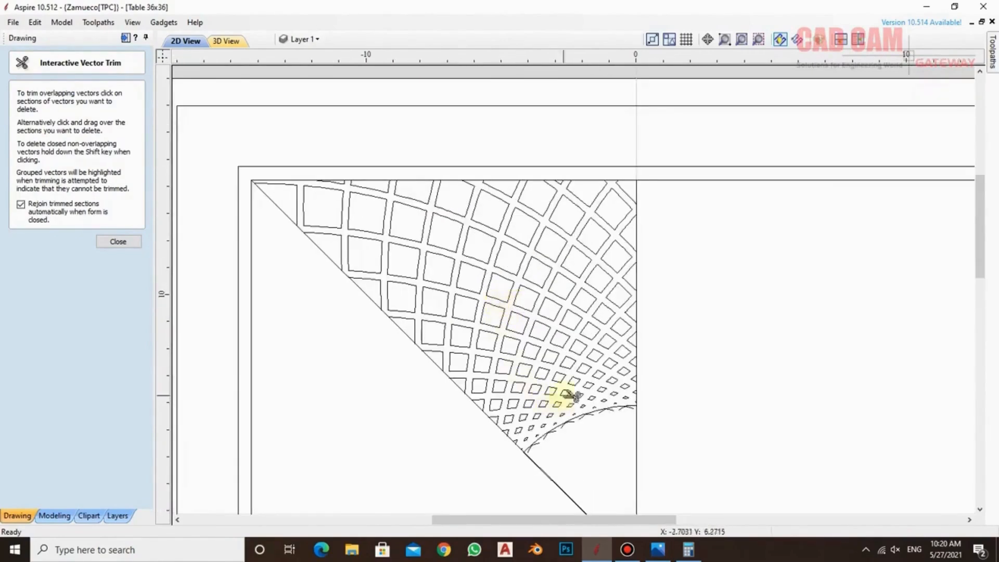
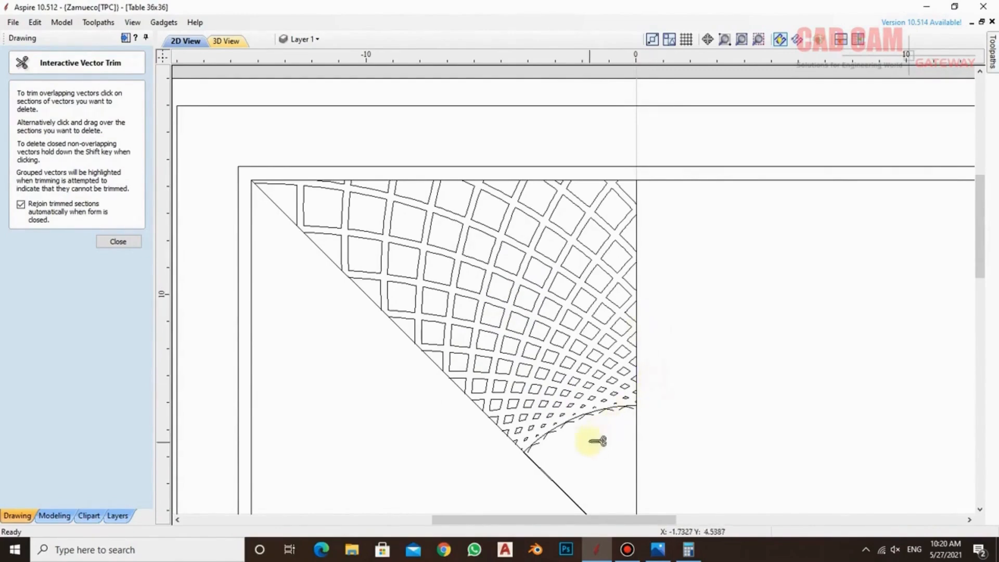
Offset the closed sector under the inner arc outwards by 0.25 inches with sharp corners, keeping the original
scroll(593, 458, "down", 2)
scroll(624, 486, "up", 3)
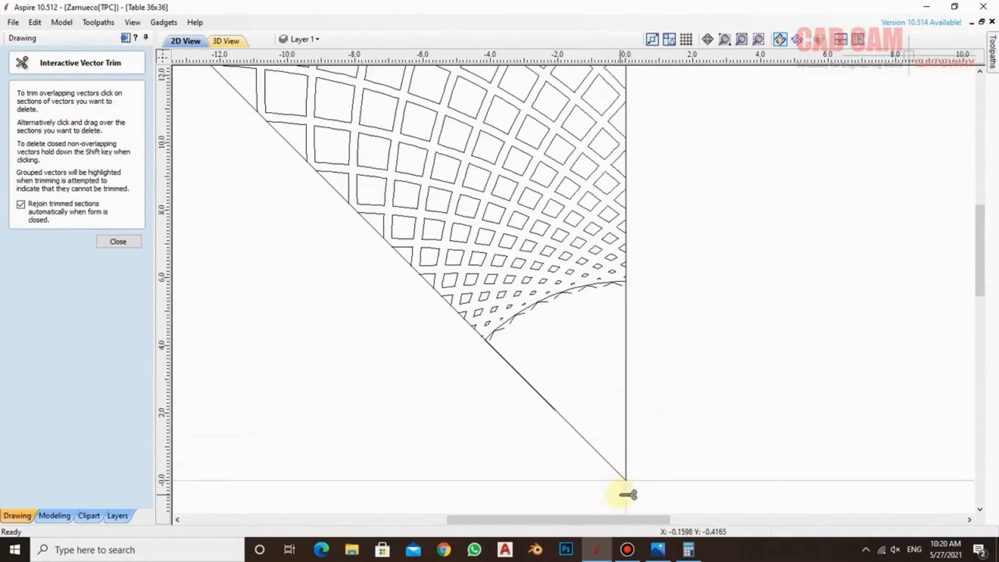
left_click(118, 243)
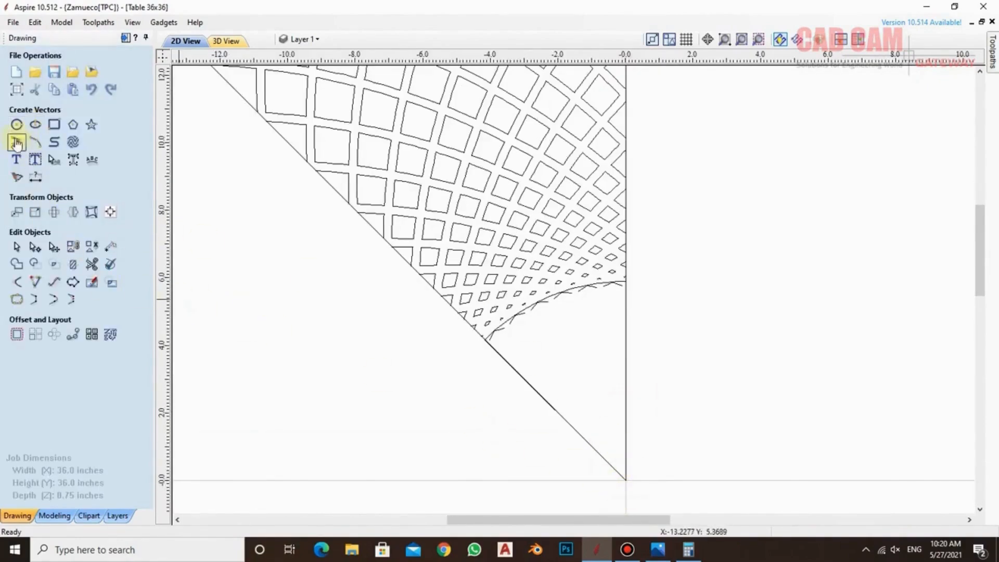
left_click(17, 334)
left_click(545, 297)
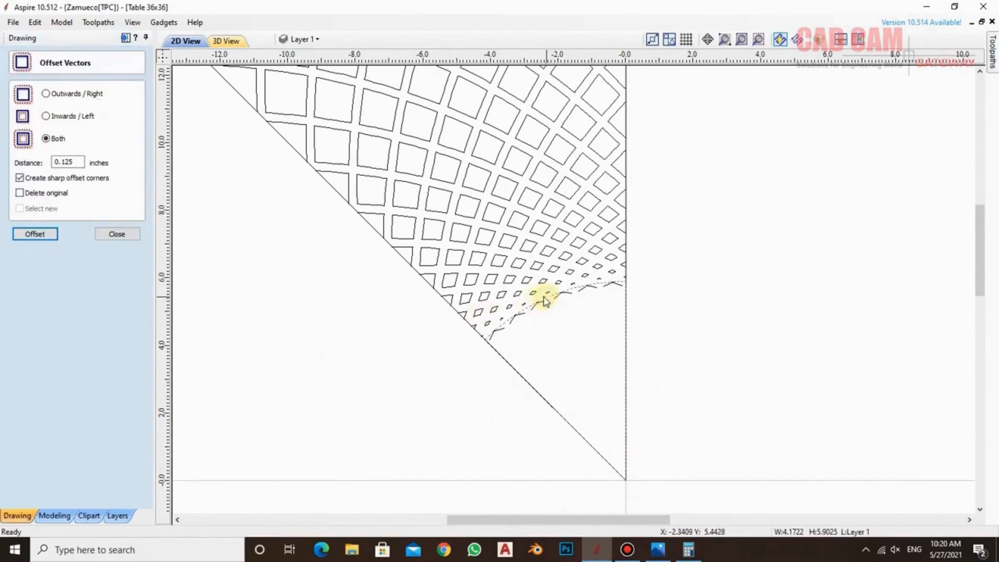
left_click(46, 94)
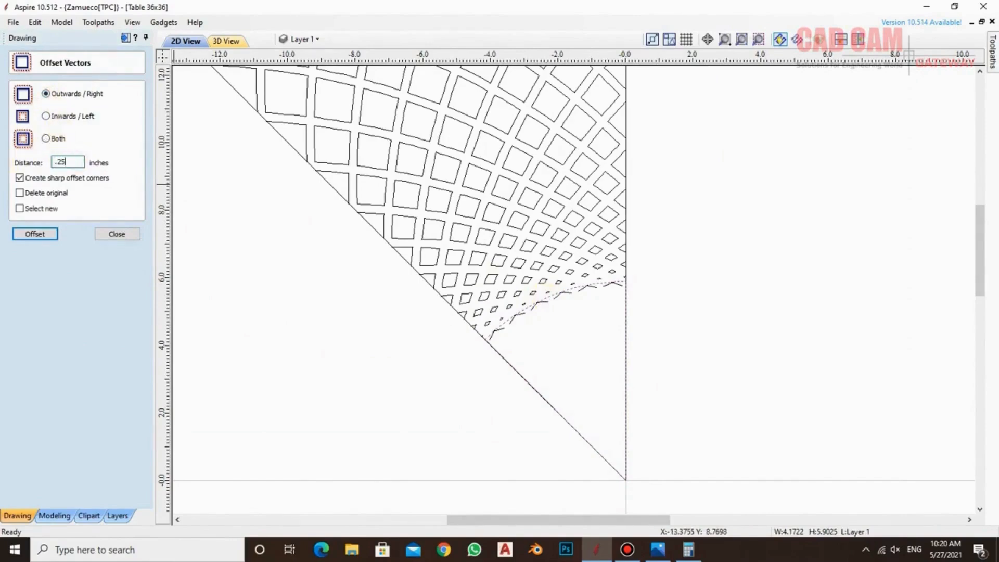
key("Return")
scroll(551, 276, "up", 5)
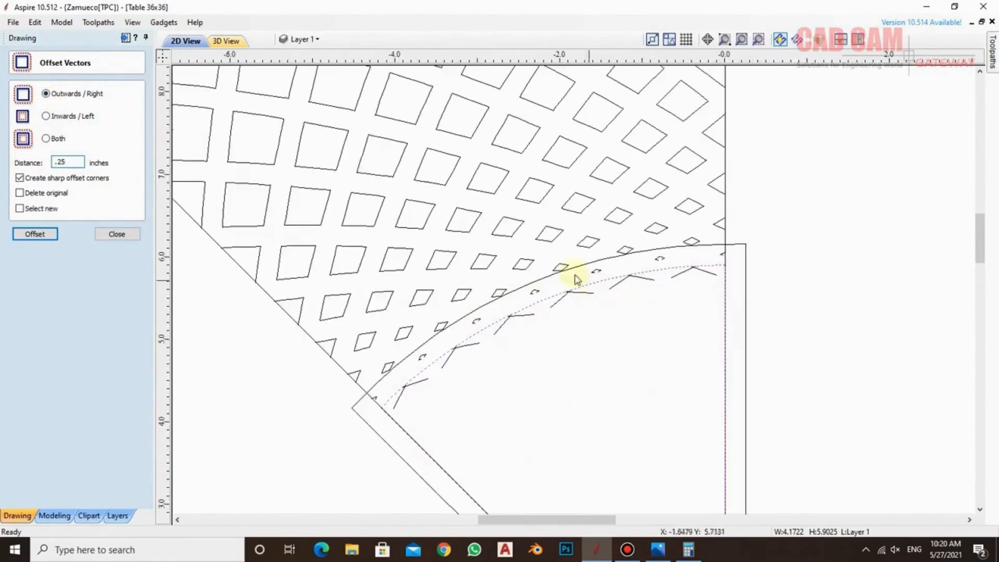
scroll(550, 277, "down", 2)
scroll(549, 276, "down", 3)
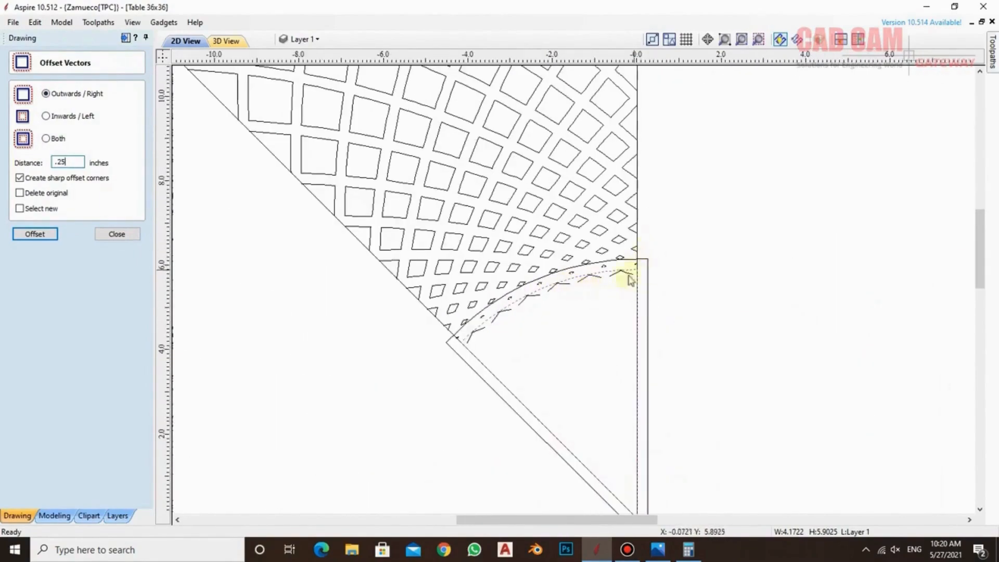
left_click(116, 234)
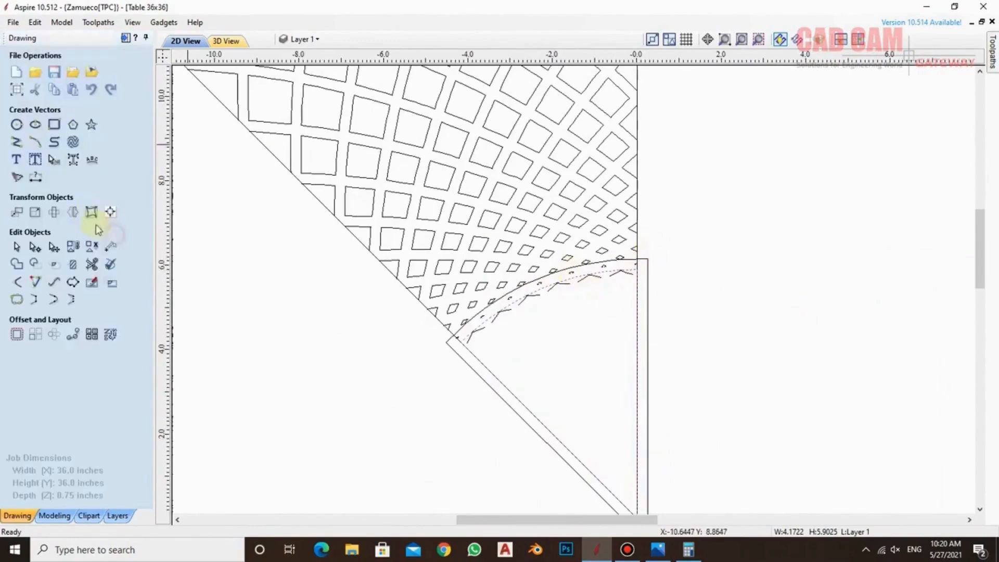
Trim the parts of the offset outline that extend beyond the wedge's vertical centre edge and diagonal edge
left_click(100, 263)
left_click(649, 268)
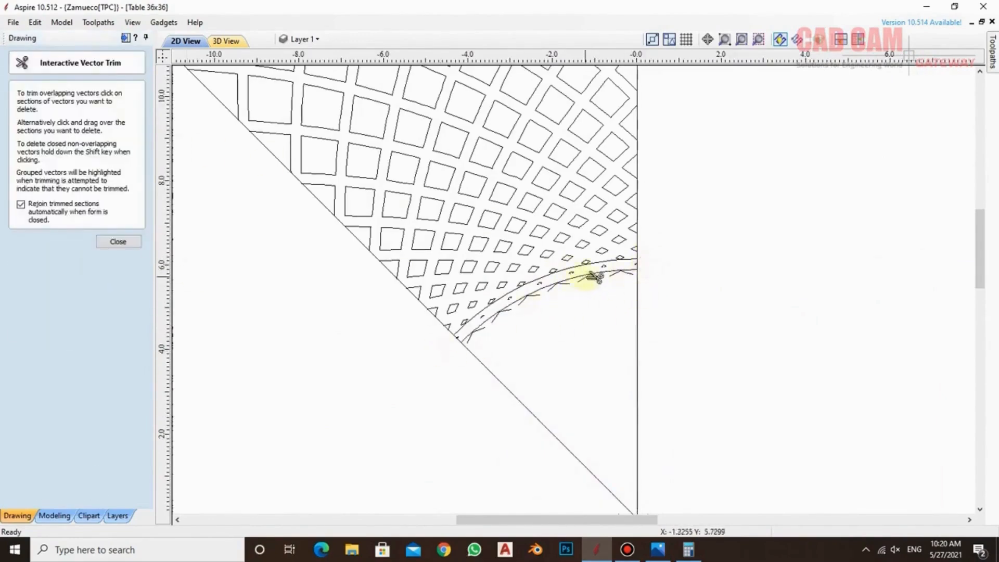
scroll(585, 279, "up", 4)
scroll(598, 249, "up", 2)
scroll(654, 261, "down", 4)
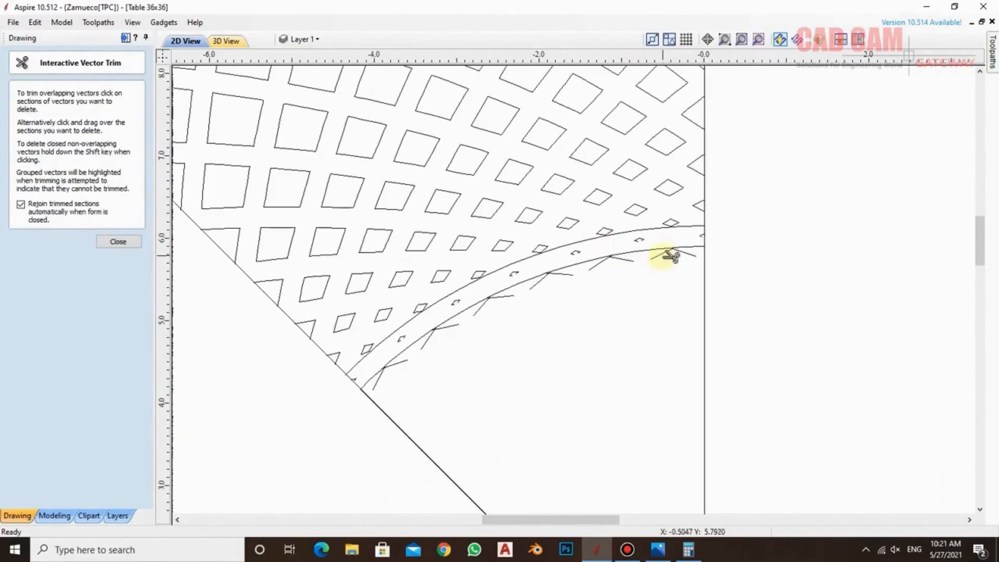
left_click(116, 242)
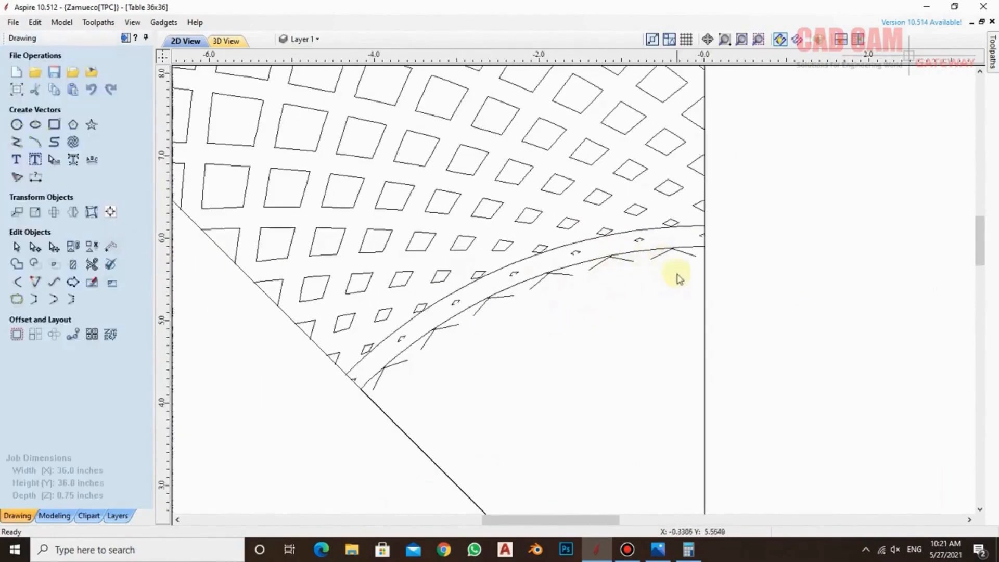
Delete the original inner arc, the leftover band fragments and the tiny cells below the offset arc
key("Delete")
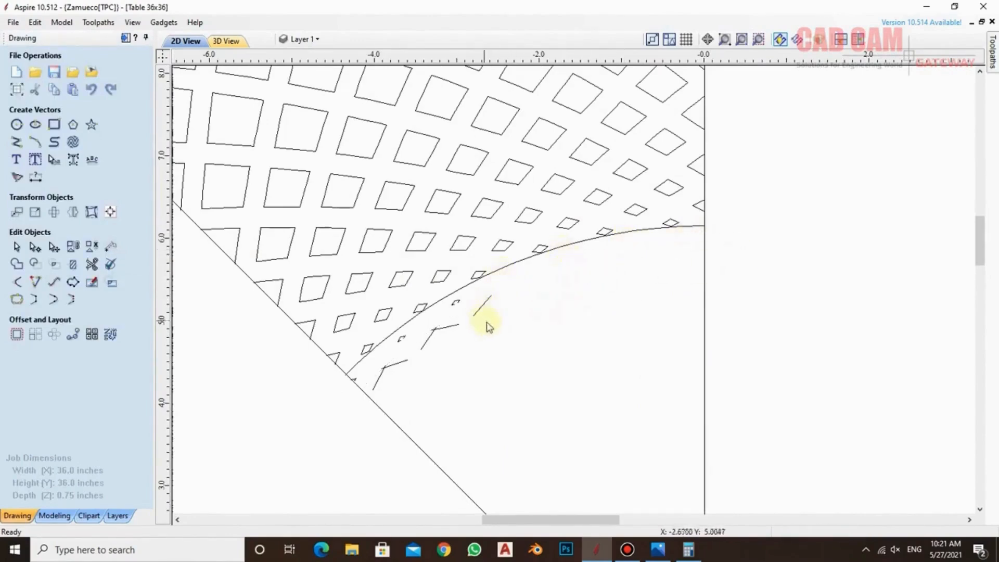
left_click_drag(453, 303, 419, 334)
key("Delete")
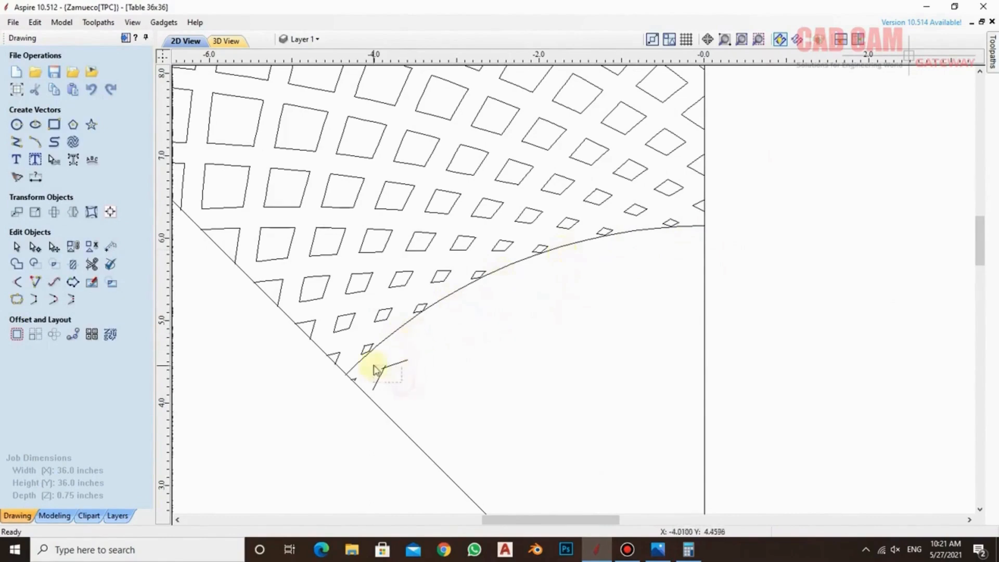
left_click_drag(376, 370, 374, 369)
key("Delete")
scroll(527, 307, "down", 3)
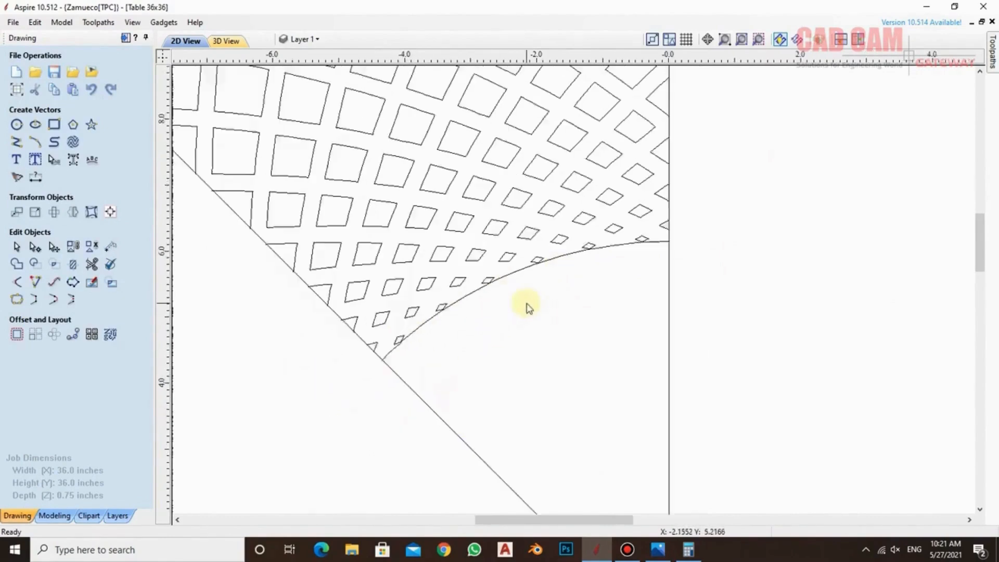
Delete the offset arc and the triangular wedge outline so that only the cells remain inside the square frames
scroll(555, 284, "up", 3)
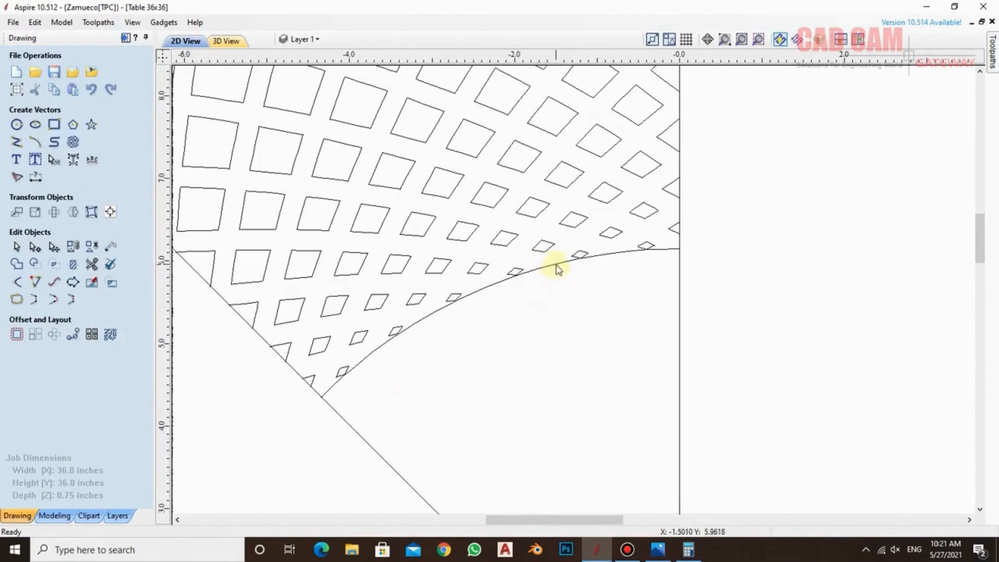
left_click(556, 265)
key("Delete")
scroll(584, 285, "down", 4)
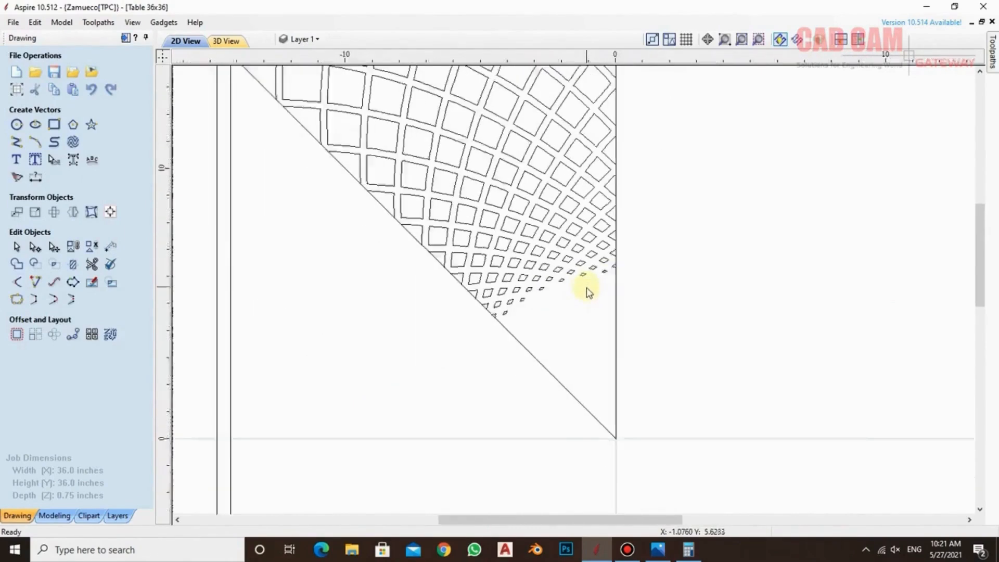
scroll(589, 292, "down", 3)
scroll(597, 311, "up", 1)
left_click(543, 324)
key("Delete")
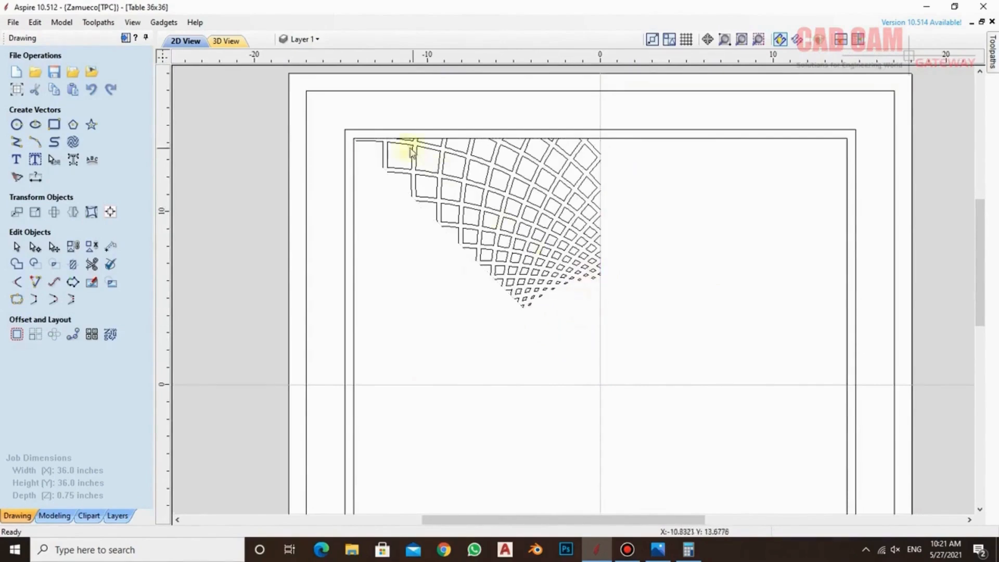
Try deleting the innermost square frame around the cell pattern
left_click(644, 141)
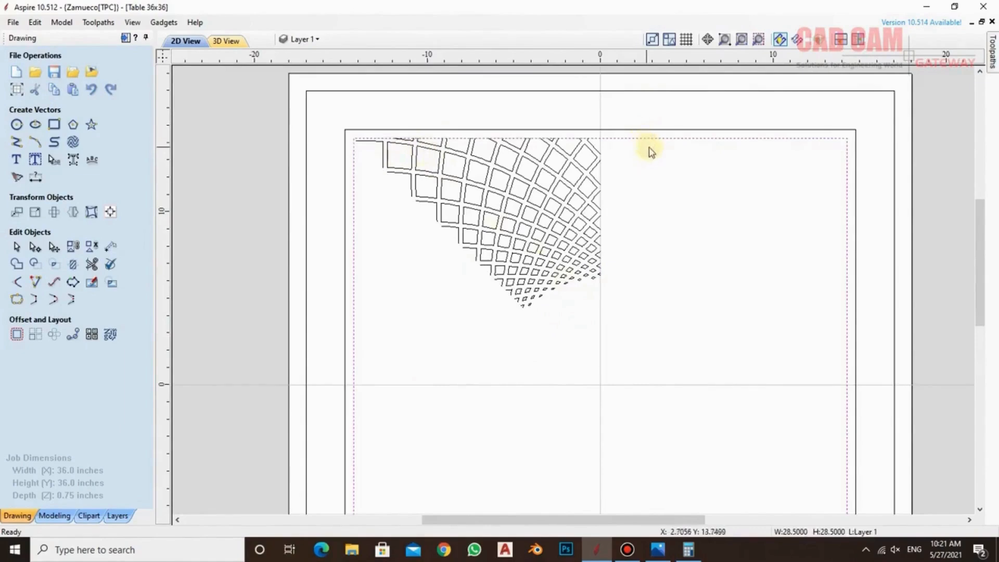
key("Delete")
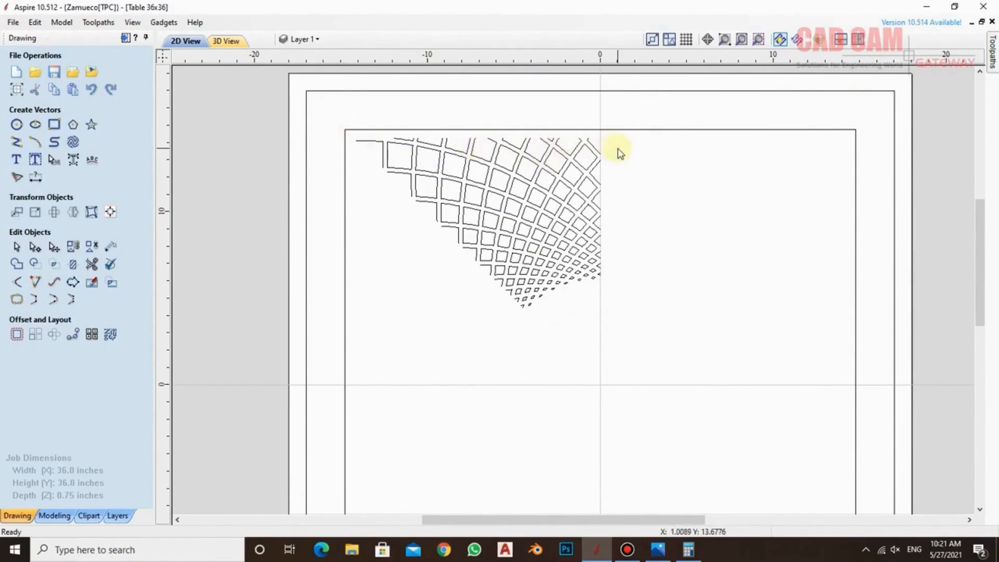
scroll(519, 134, "up", 3)
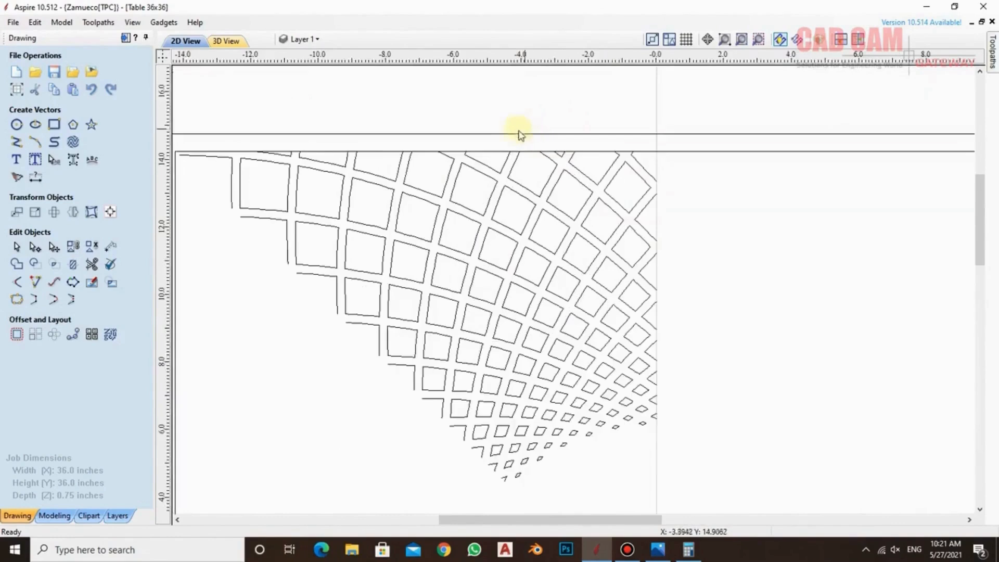
Mirror a copy of all the wedge's cells to the right across the vertical centre line
scroll(374, 151, "down", 2)
scroll(242, 156, "up", 1)
scroll(260, 158, "up", 1)
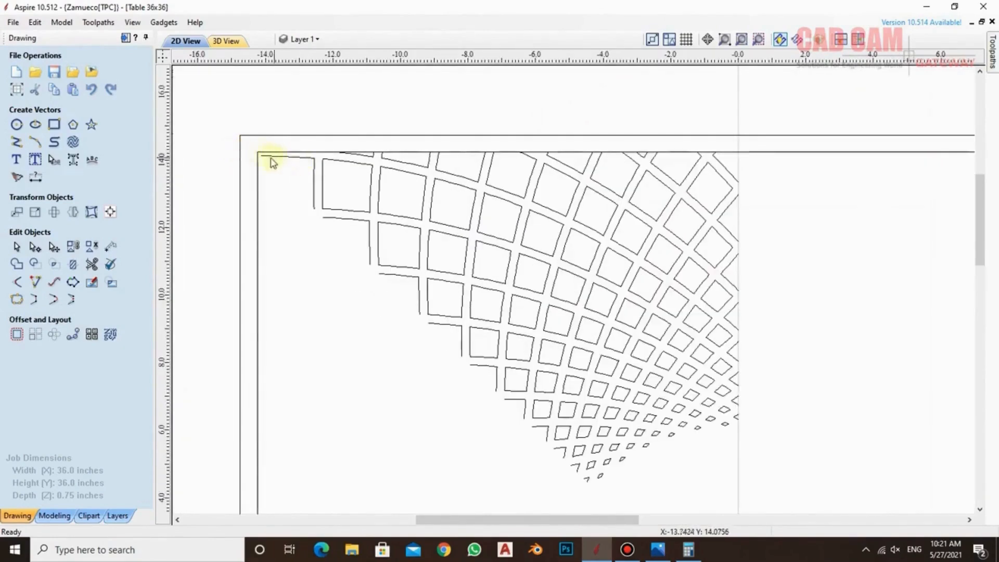
scroll(291, 161, "down", 1)
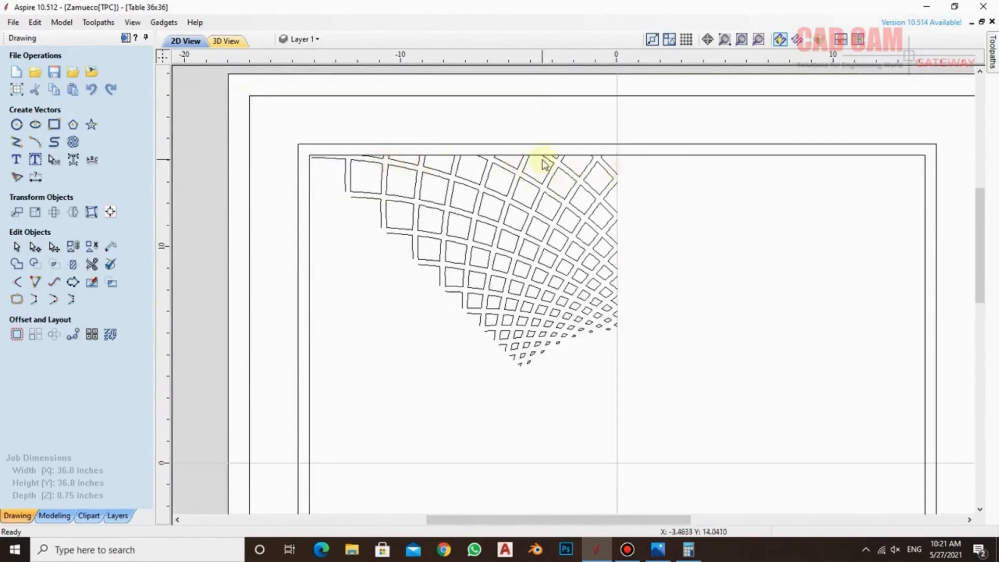
left_click_drag(290, 120, 648, 397)
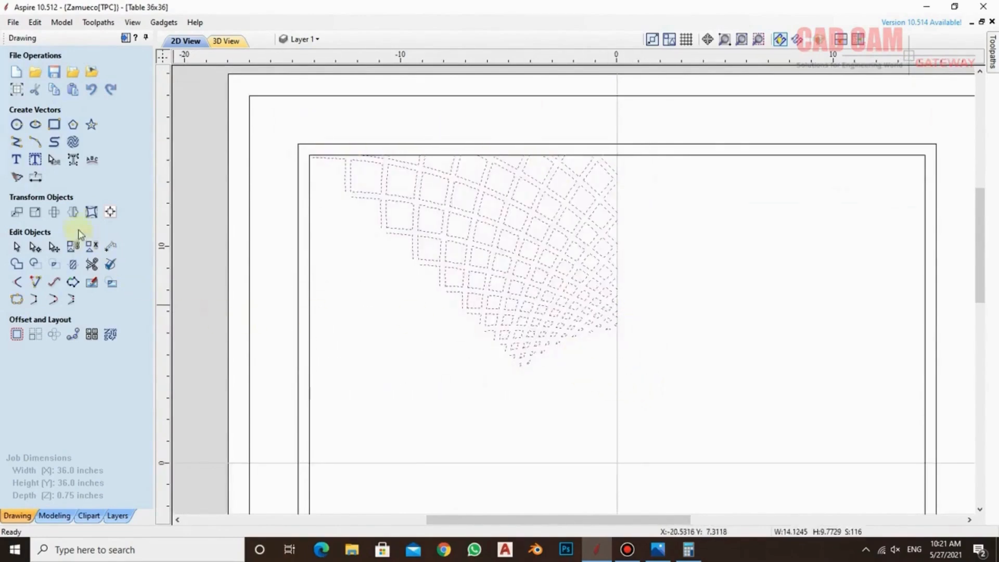
left_click(73, 211)
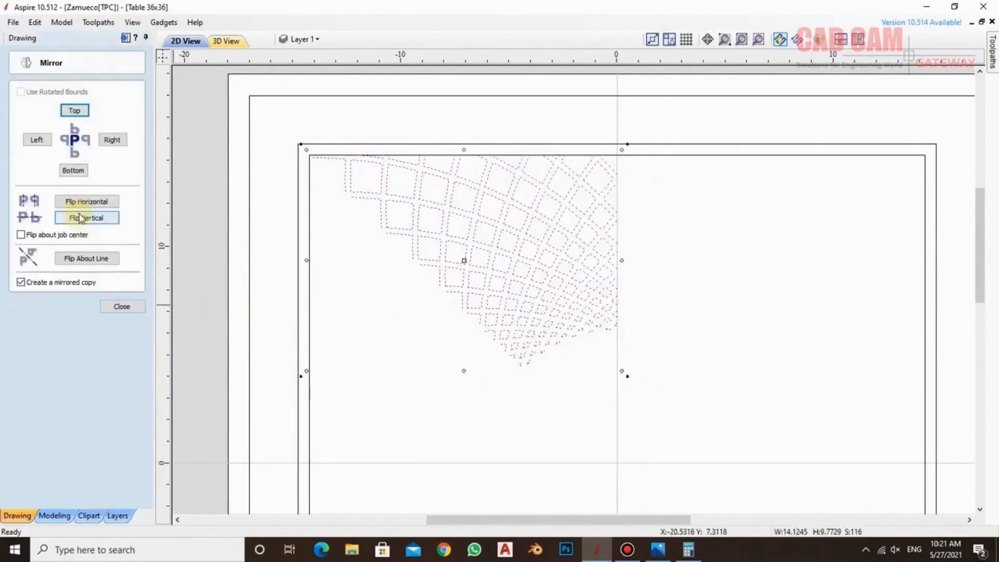
left_click(112, 140)
left_click(720, 402)
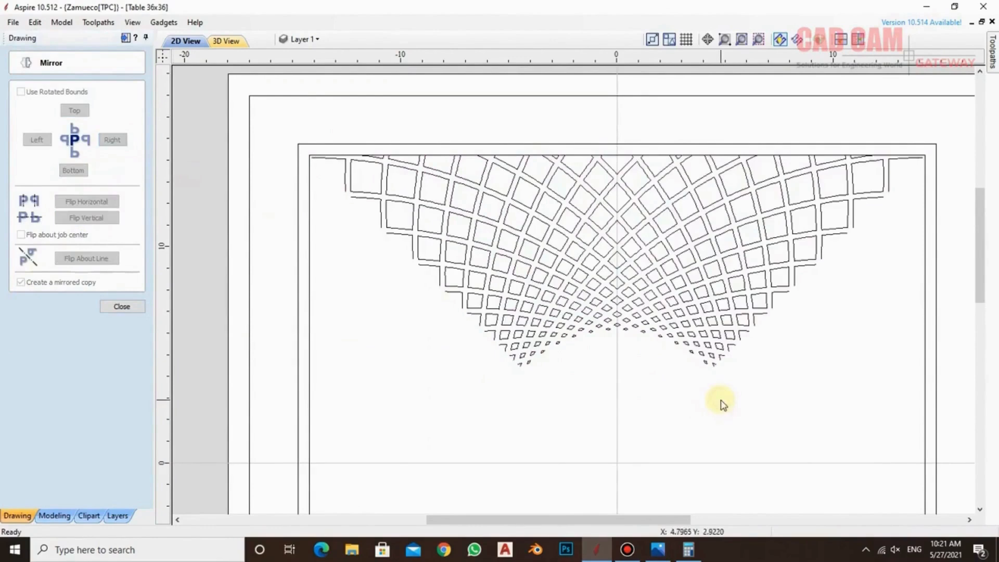
Join the vectors of both mirrored cell halves with a 0.0004 inch tolerance and check the cells on the centre line
left_click_drag(294, 123, 939, 395)
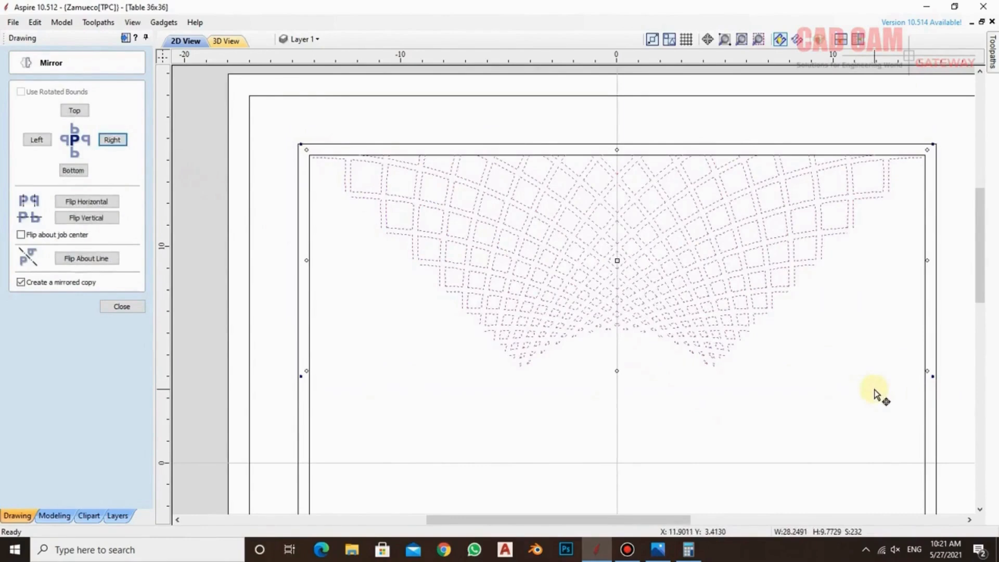
left_click(122, 306)
key("j")
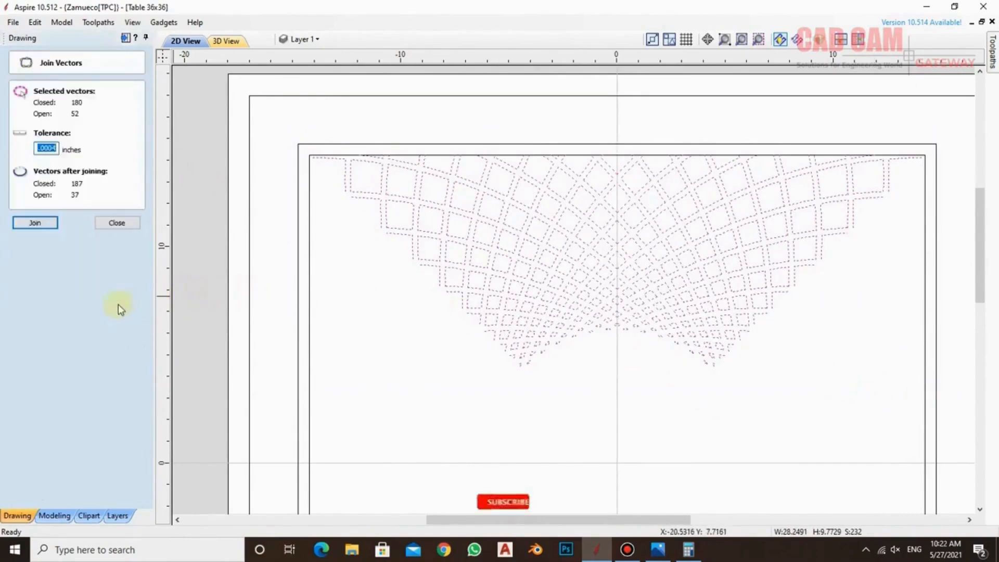
left_click(35, 223)
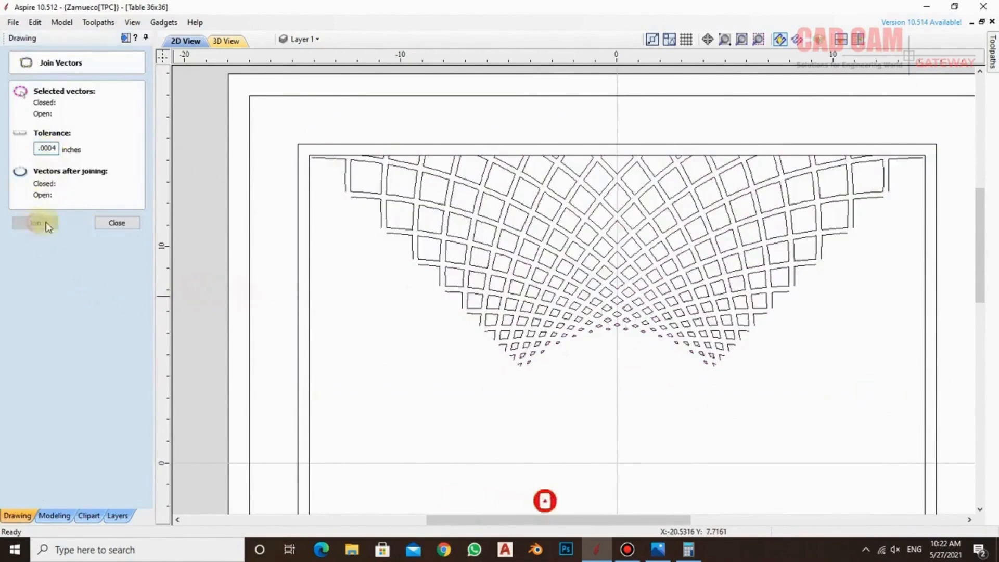
left_click(613, 195)
left_click(627, 170)
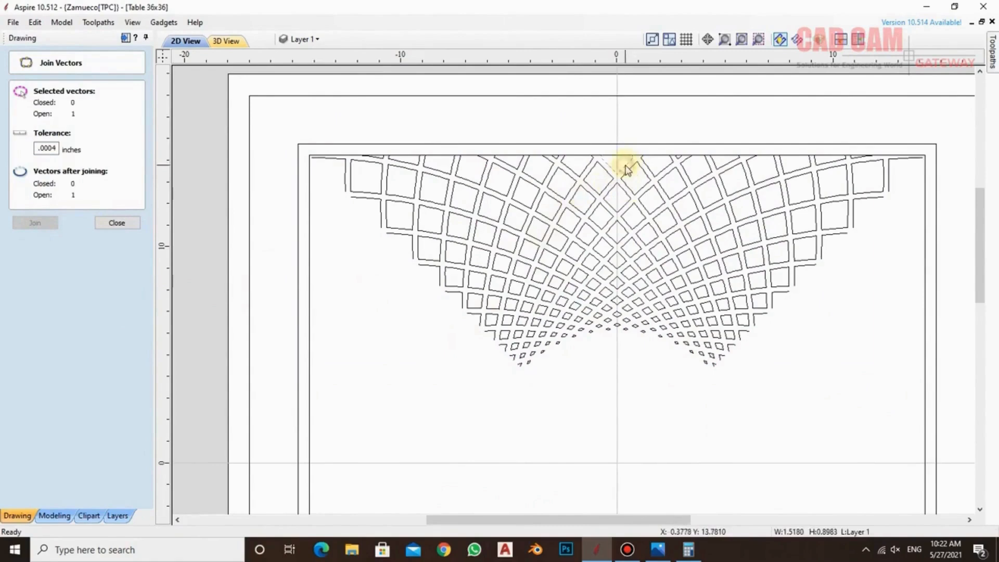
left_click(637, 420)
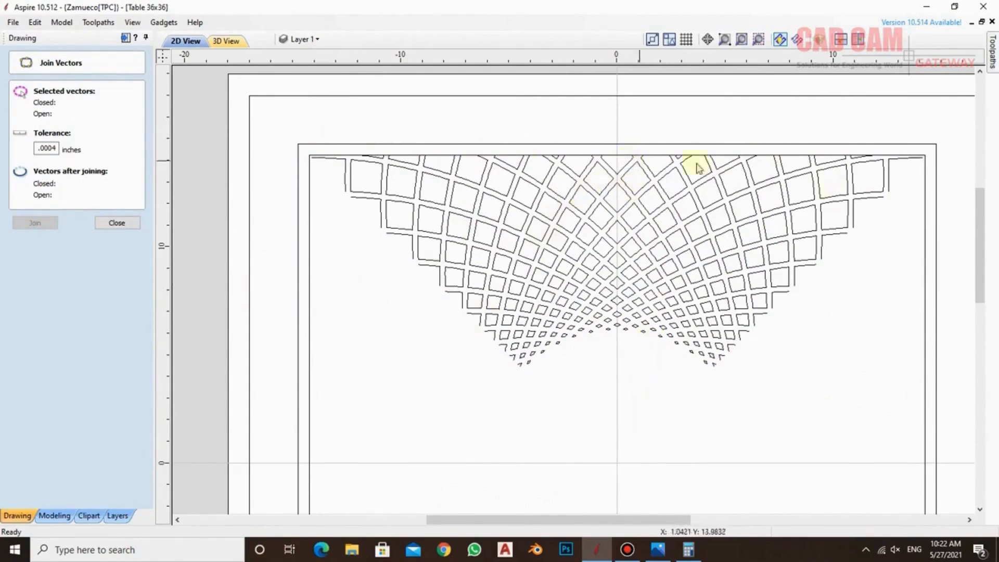
scroll(686, 142, "up", 2)
scroll(655, 141, "down", 2)
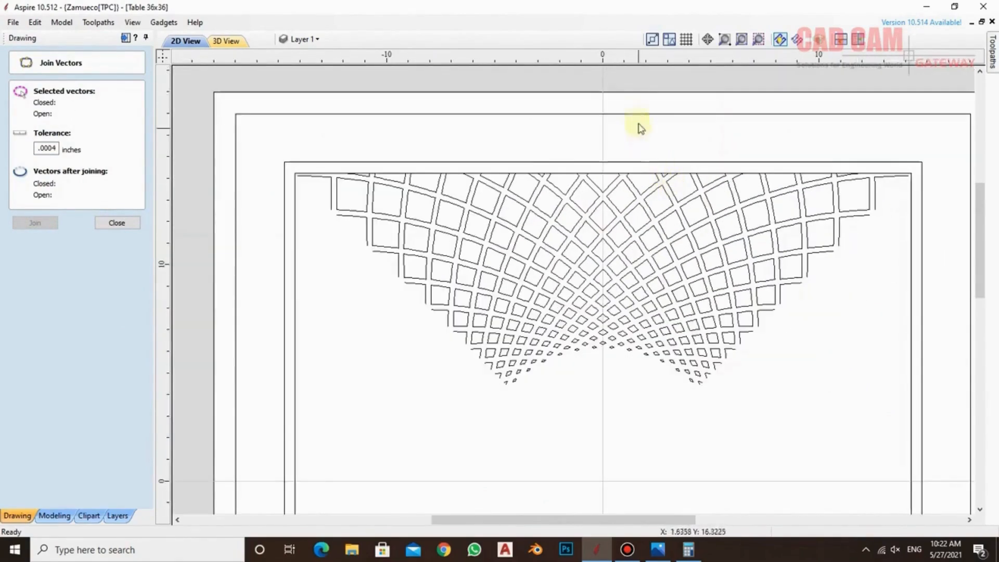
left_click(118, 223)
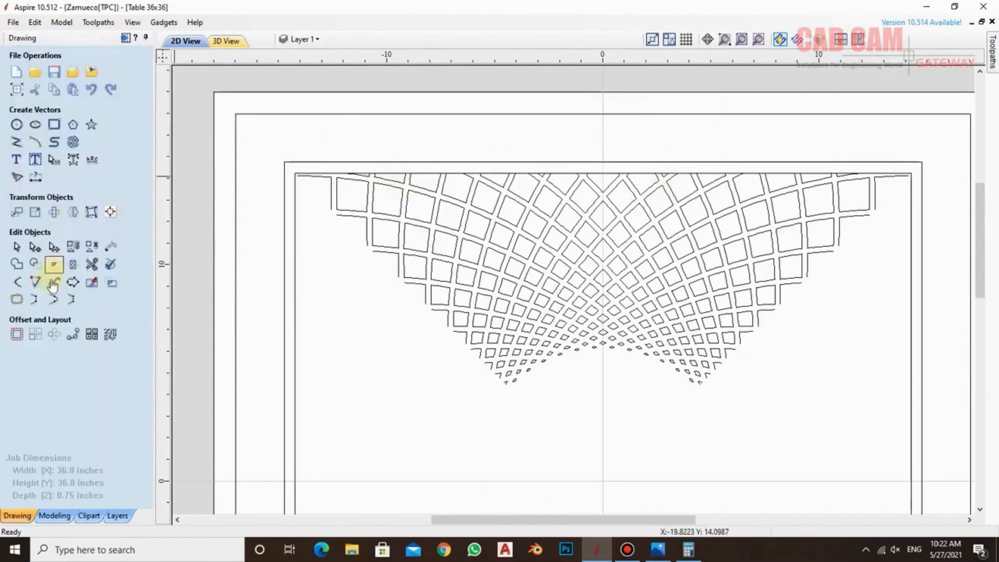
Trim away the innermost frame line at the upper-left corner and in the gaps between the left-hand cells
left_click(91, 265)
scroll(374, 164, "up", 4)
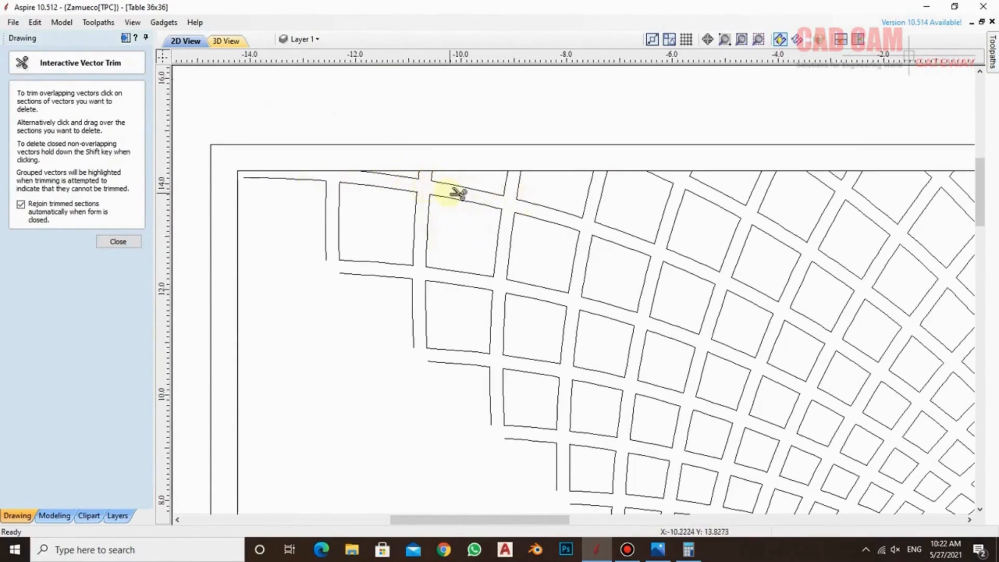
left_click(430, 174)
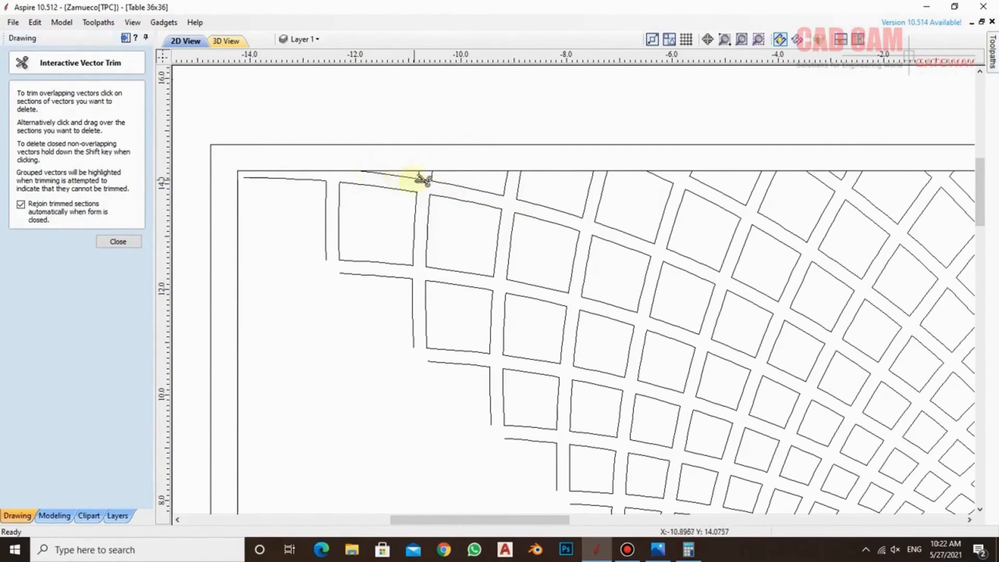
scroll(368, 172, "up", 4)
left_click(335, 170)
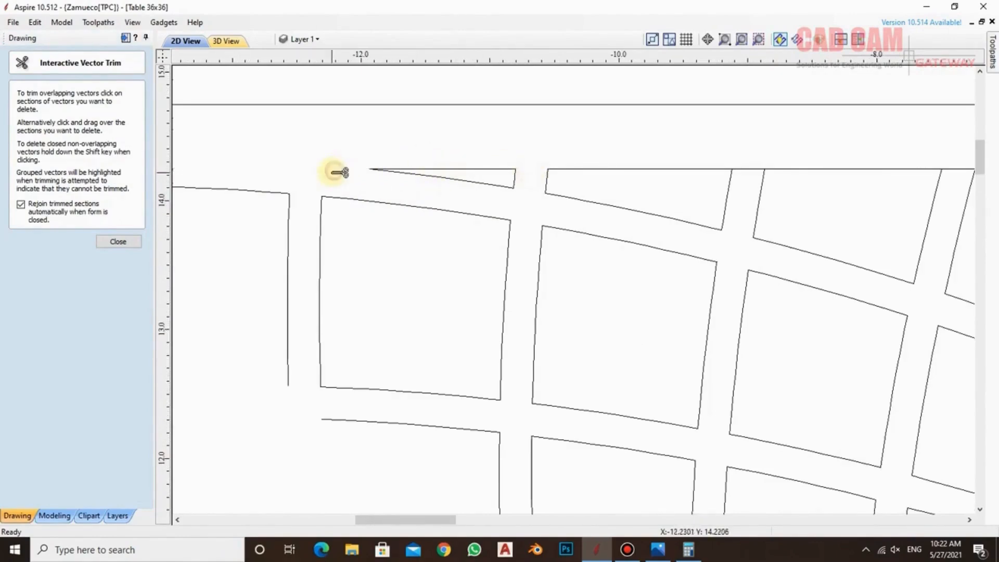
scroll(335, 170, "down", 3)
scroll(536, 173, "up", 2)
left_click(551, 173)
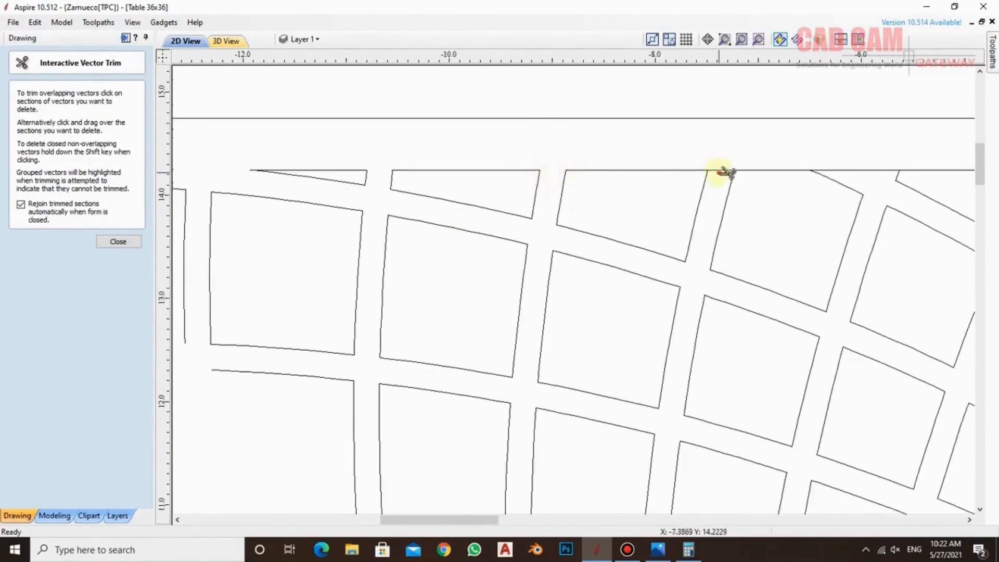
left_click(859, 171)
Trim the innermost frame line out of the remaining gaps through the centre and right half, and check the top cells
scroll(660, 183, "down", 4)
scroll(824, 179, "up", 4)
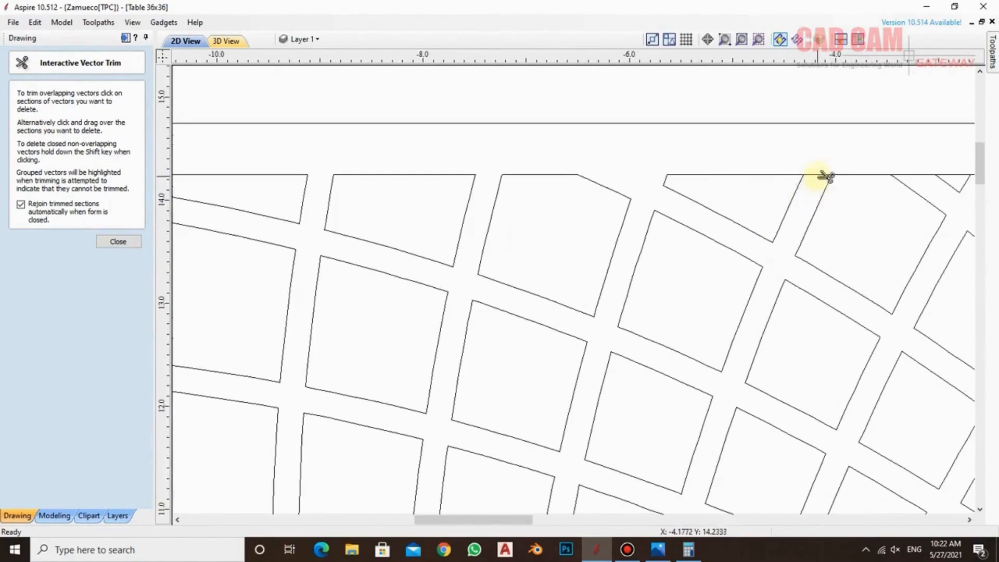
scroll(780, 185, "down", 5)
scroll(770, 193, "up", 5)
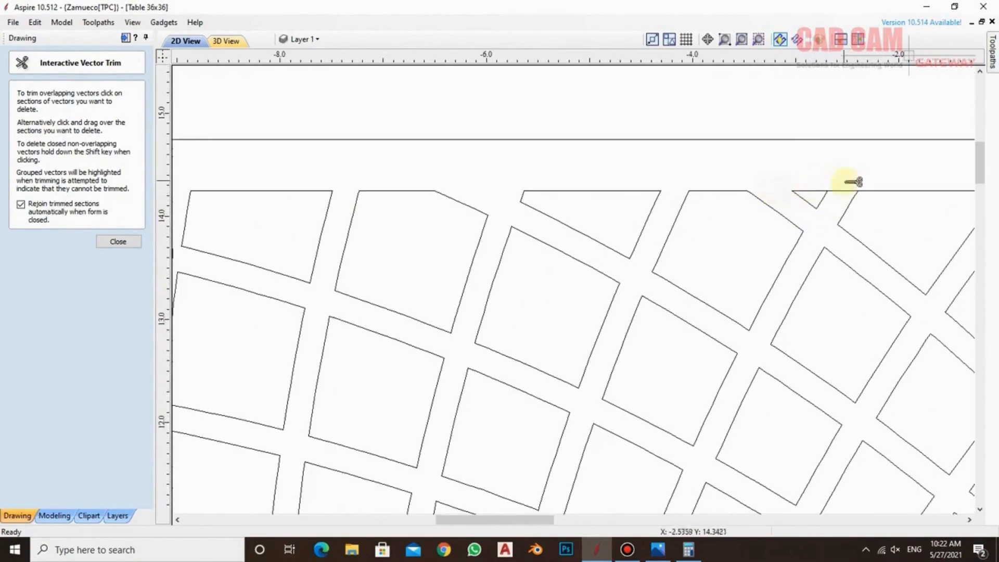
scroll(812, 190, "down", 4)
scroll(804, 193, "up", 4)
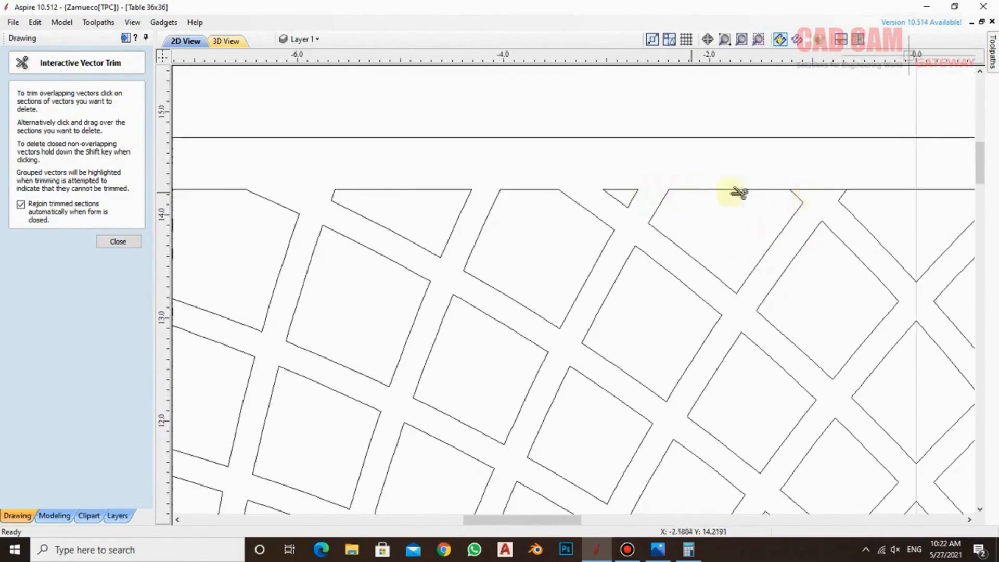
scroll(758, 196, "down", 4)
scroll(818, 192, "up", 4)
scroll(818, 193, "down", 4)
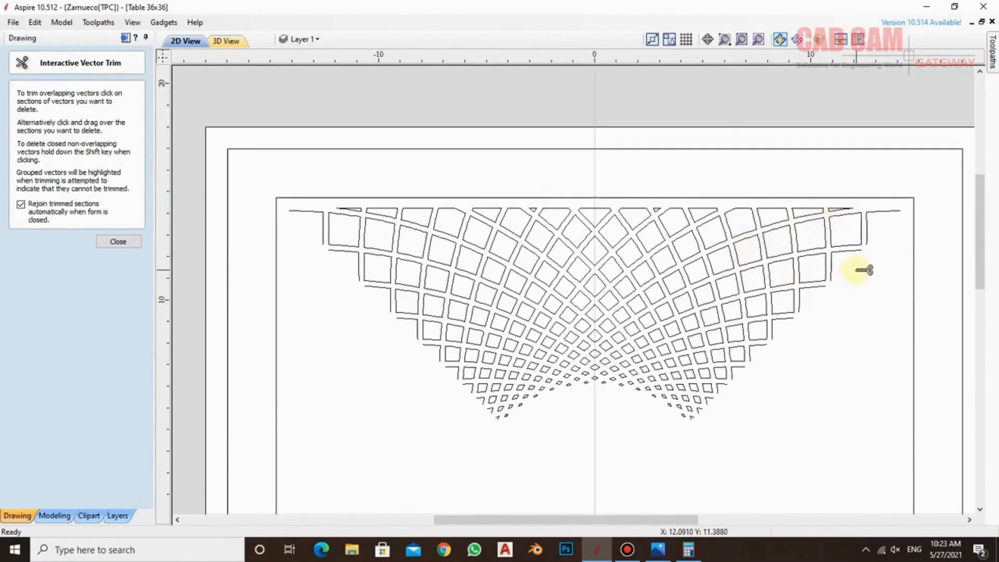
scroll(796, 217, "down", 2)
scroll(796, 217, "up", 1)
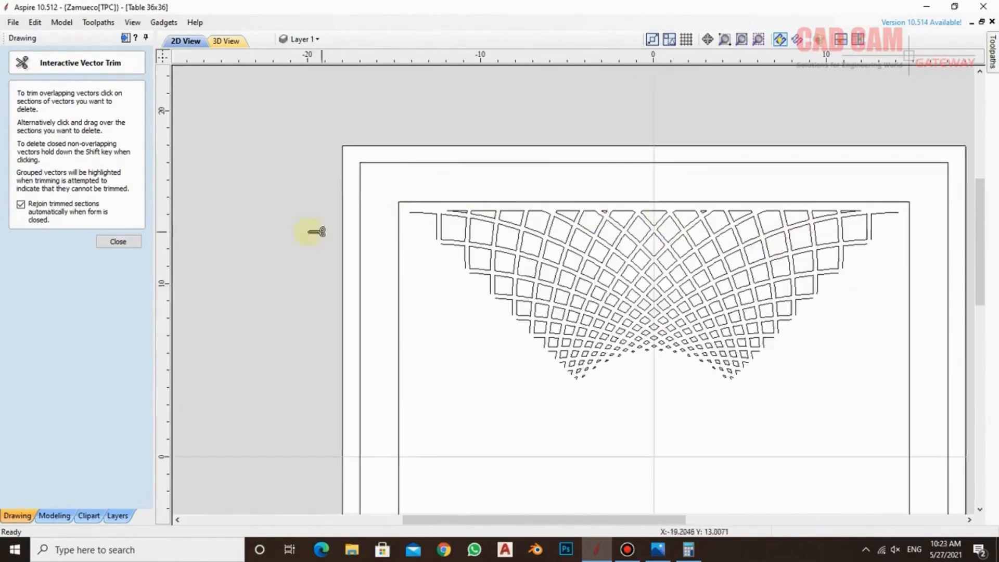
left_click(118, 241)
left_click(549, 213)
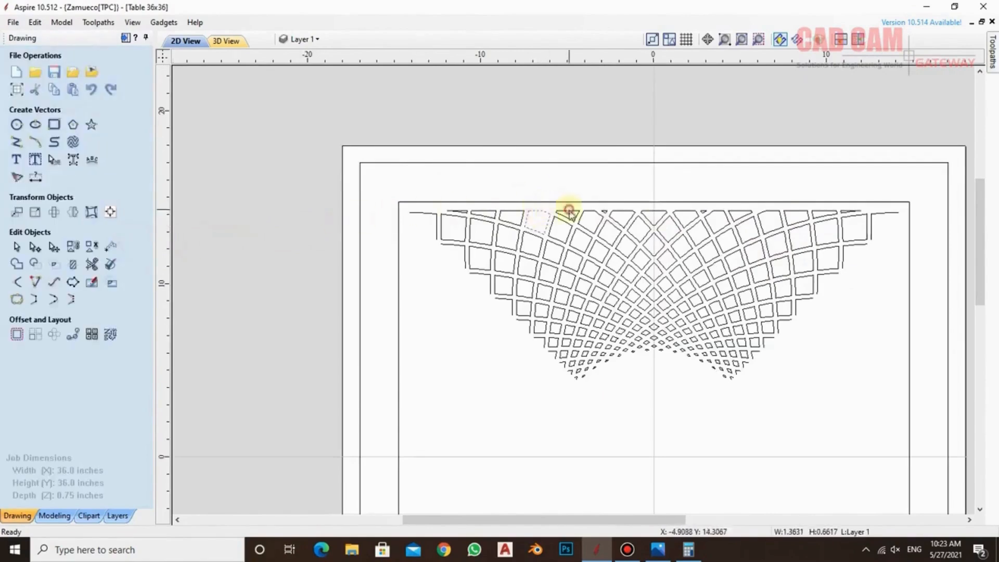
left_click(616, 216)
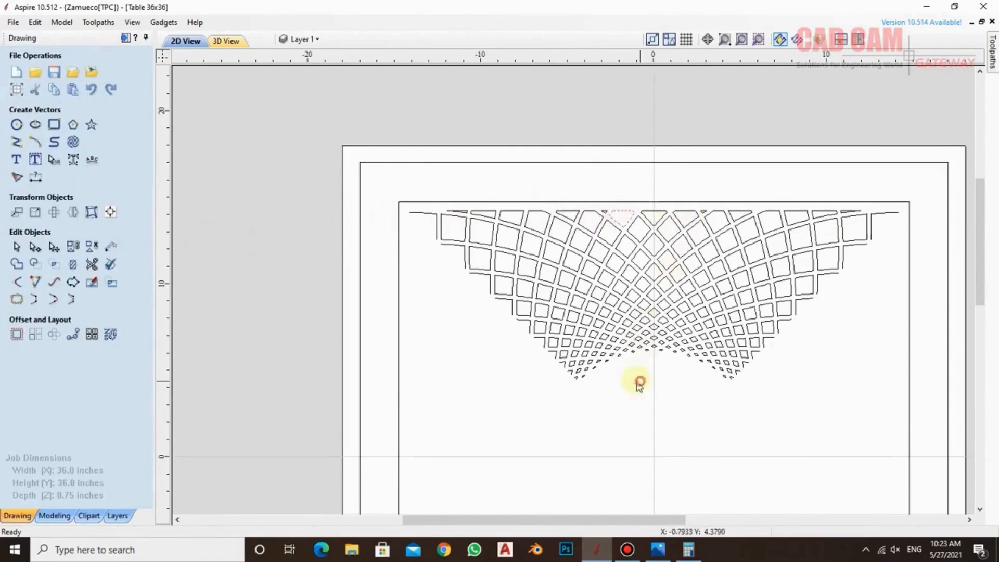
Circular-copy the whole cell wedge as 4 rotated, grouped items around X 0, Y 0 over a 360-degree total angle, and save the file
left_click_drag(397, 186, 916, 422)
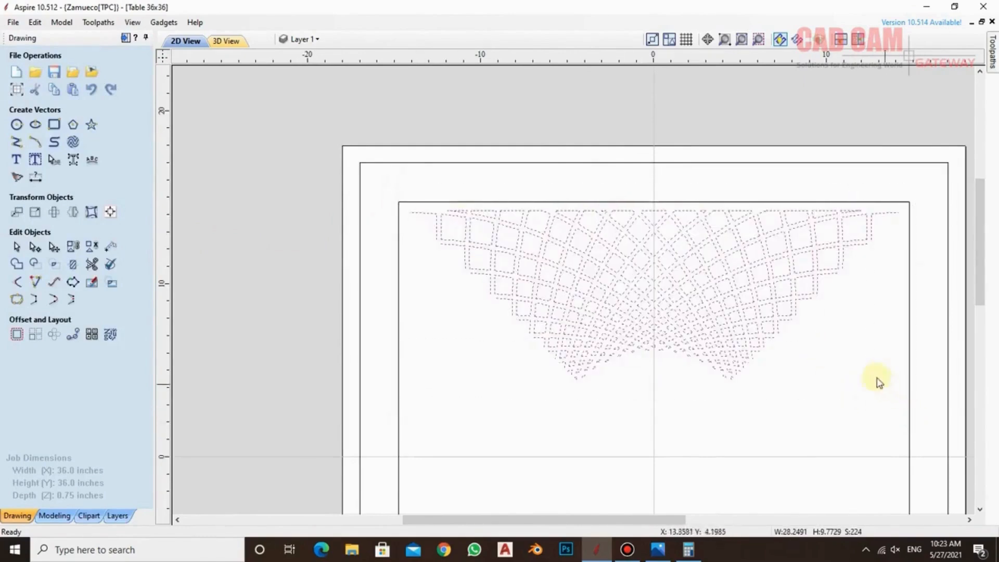
scroll(676, 225, "down", 4)
scroll(560, 274, "up", 3)
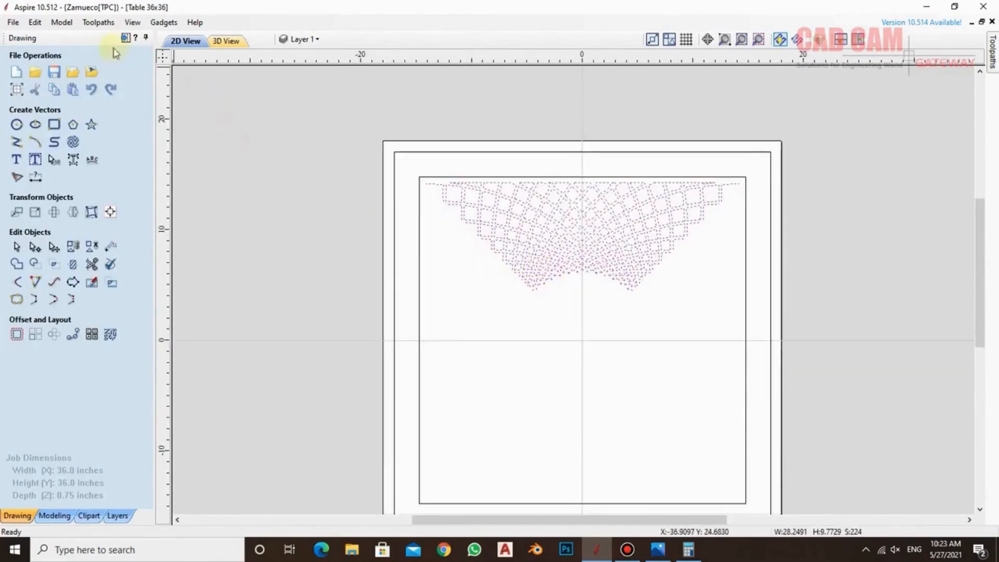
left_click(54, 334)
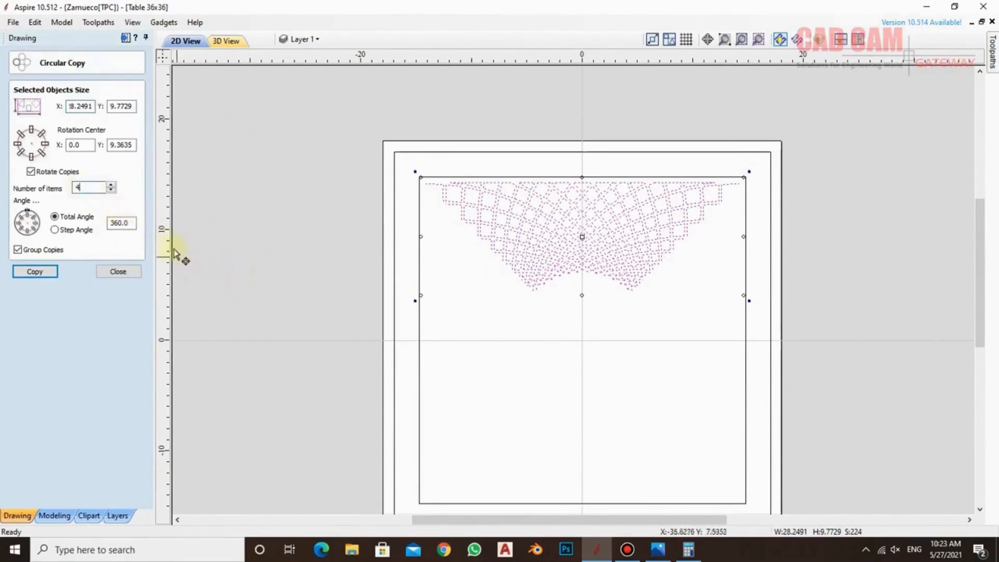
left_click(78, 145)
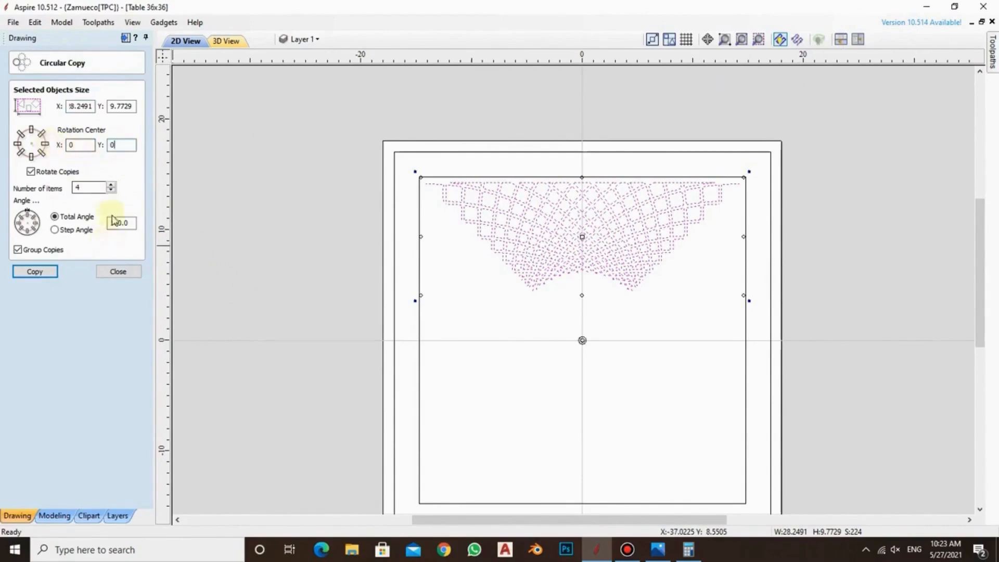
left_click(35, 271)
left_click(329, 194)
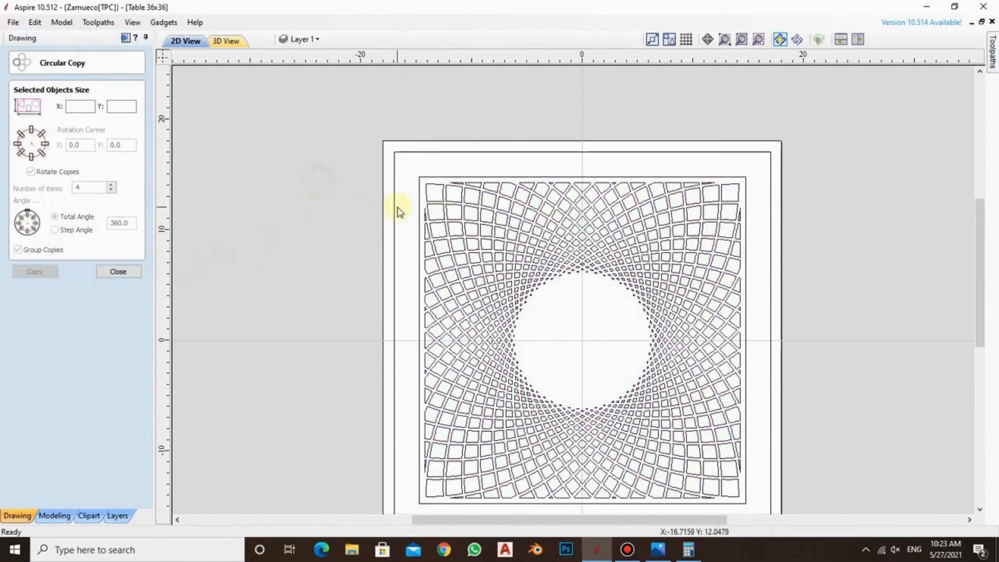
key("ctrl+s")
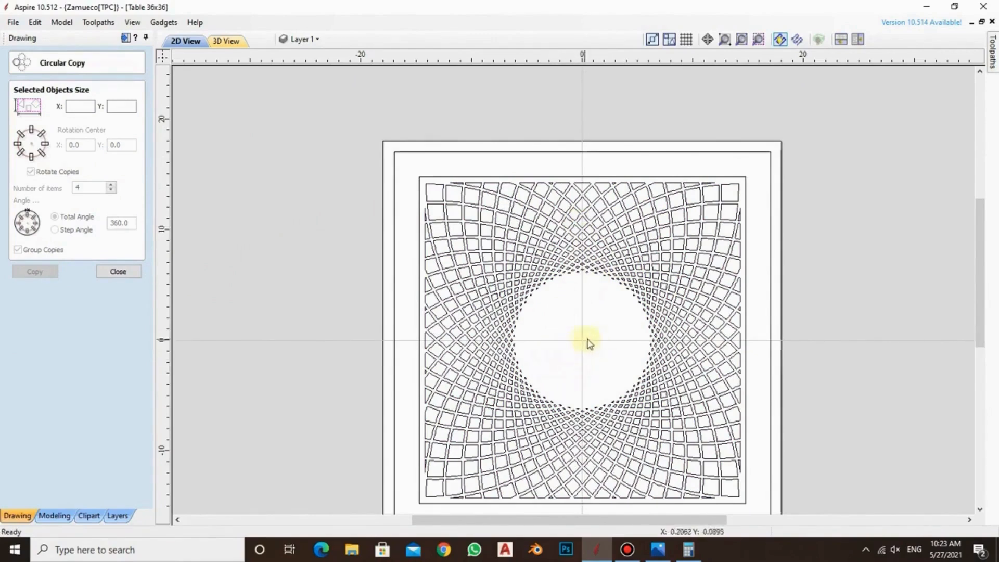
Join the vectors of the complete cell pattern with a 0.0004 inch tolerance
left_click(740, 195)
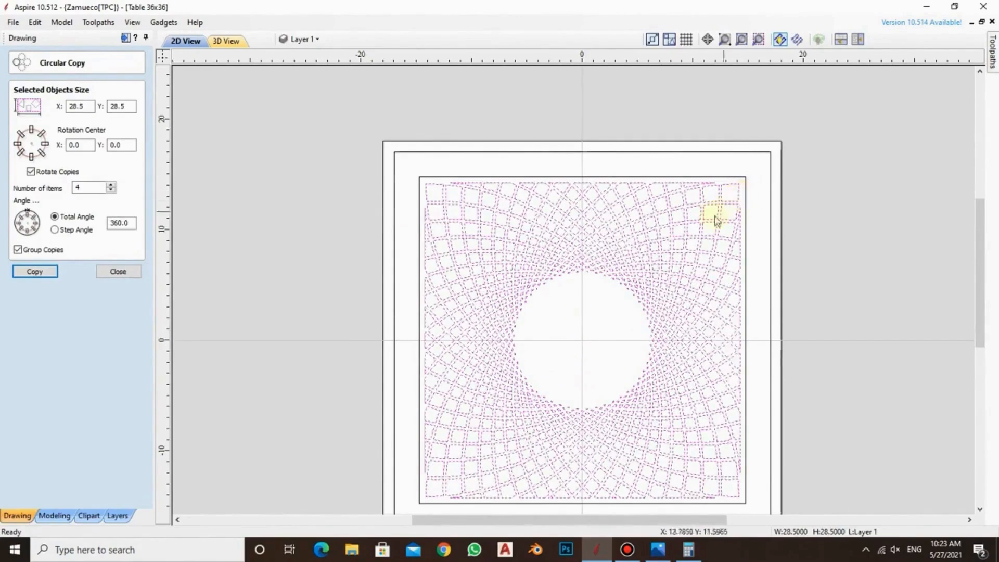
left_click(118, 271)
left_click(13, 301)
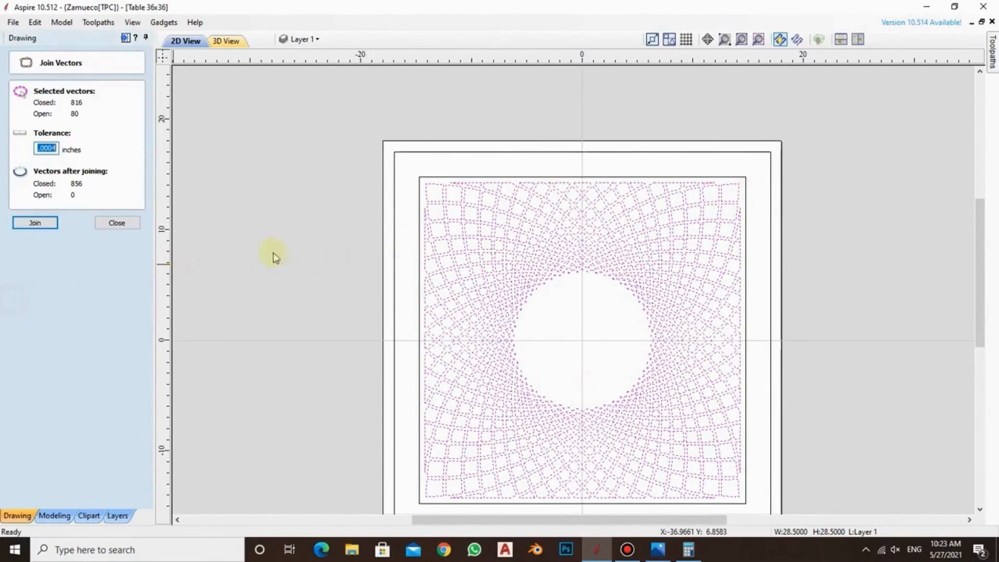
left_click(34, 223)
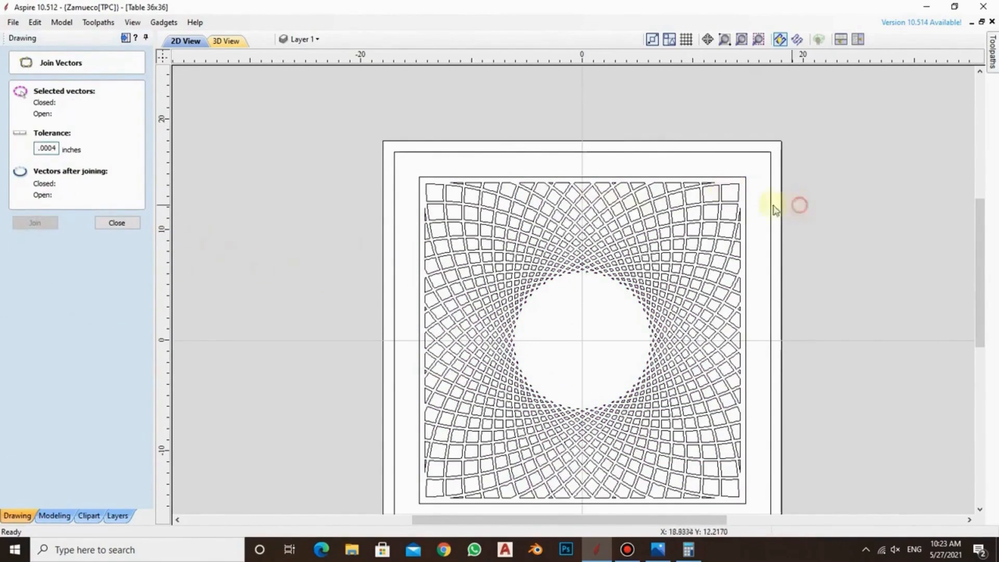
left_click(443, 188)
left_click(856, 251)
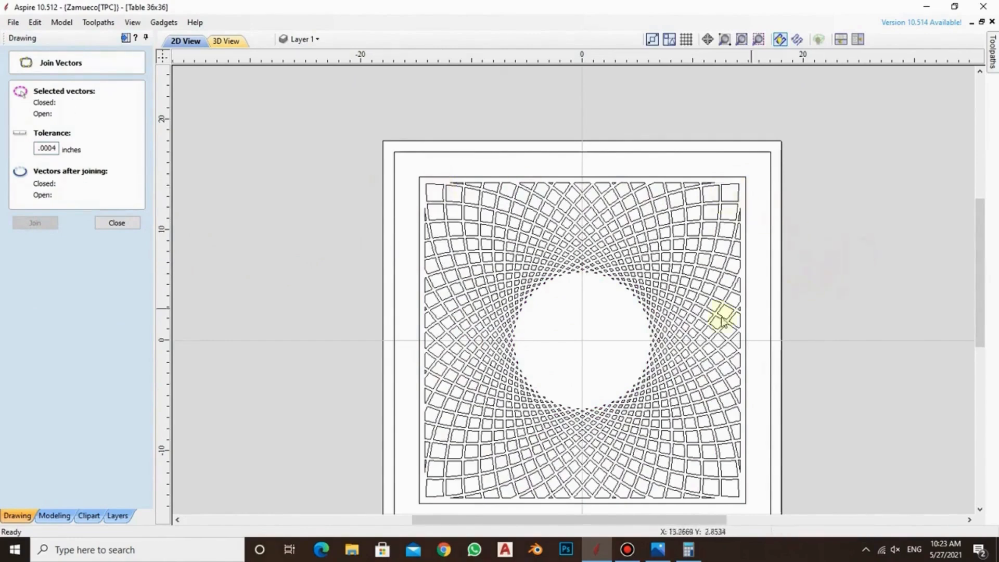
Inspect the small cells around the central opening and dimension the width of one of the smallest diamonds
scroll(676, 345, "up", 5)
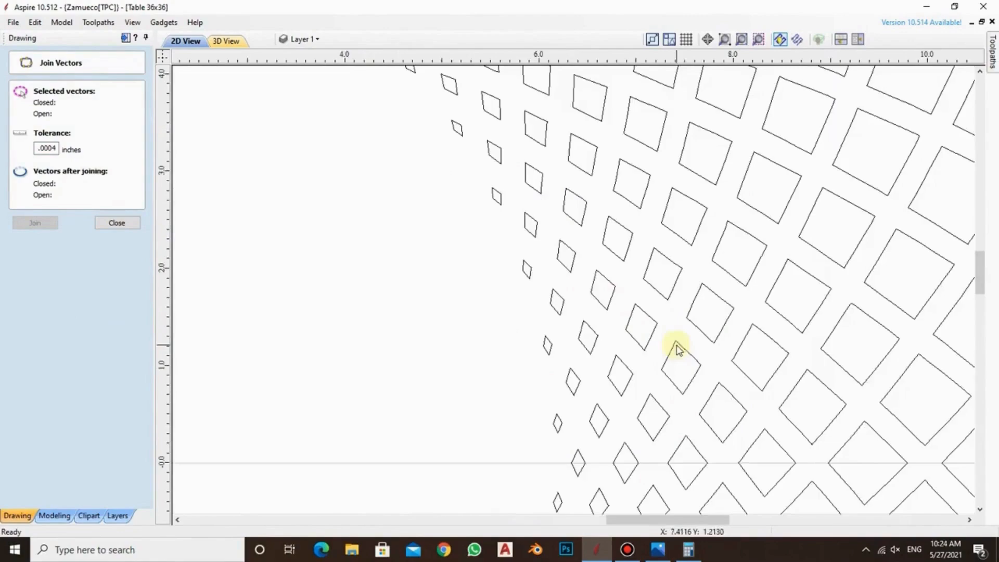
scroll(530, 270, "down", 5)
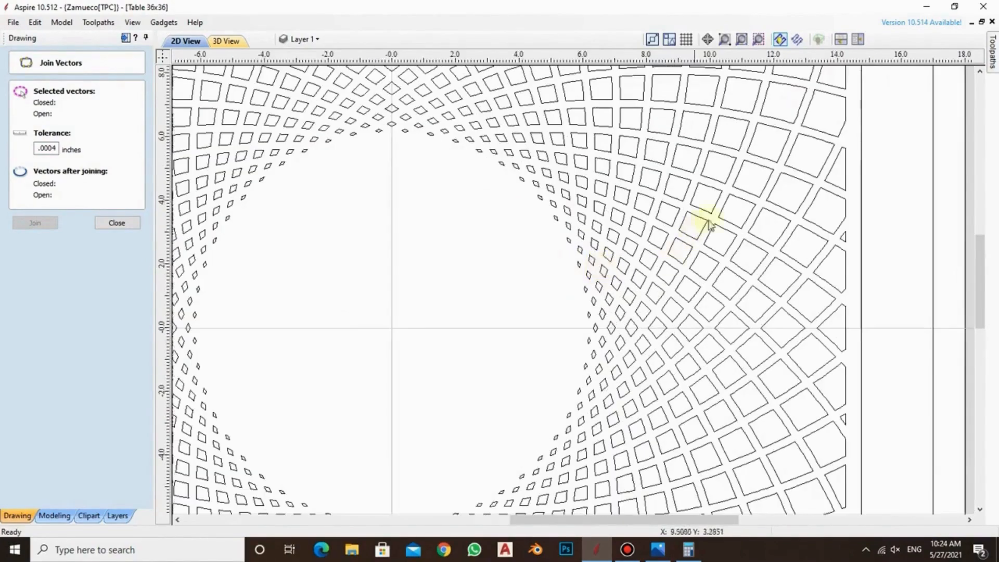
scroll(615, 278, "down", 2)
scroll(602, 274, "up", 5)
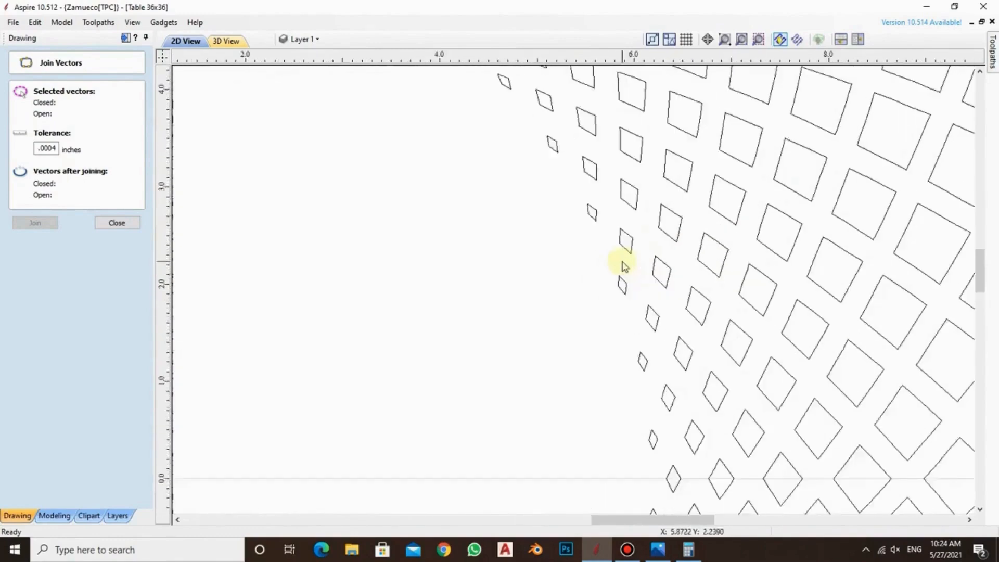
left_click(109, 223)
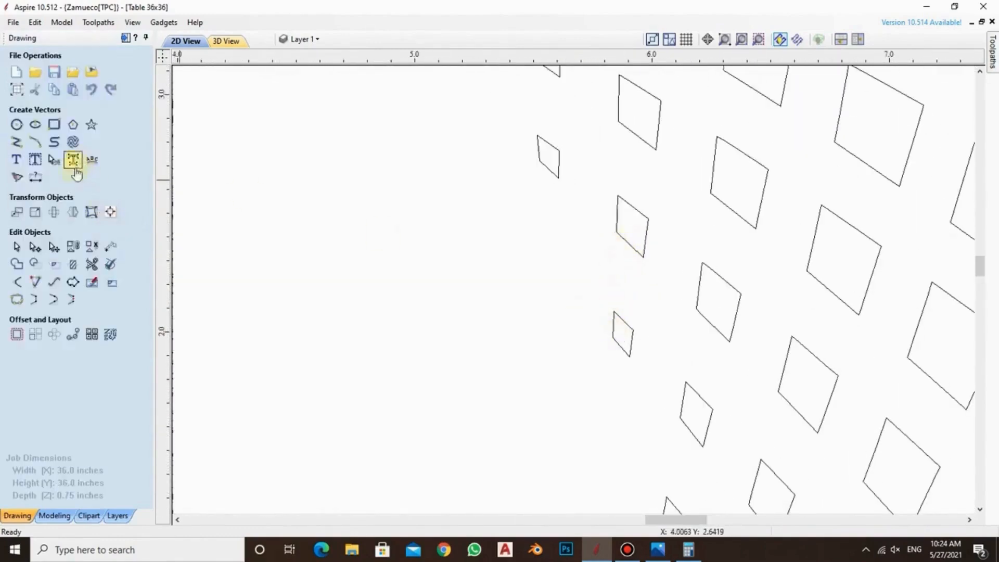
left_click(39, 179)
scroll(619, 332, "up", 1)
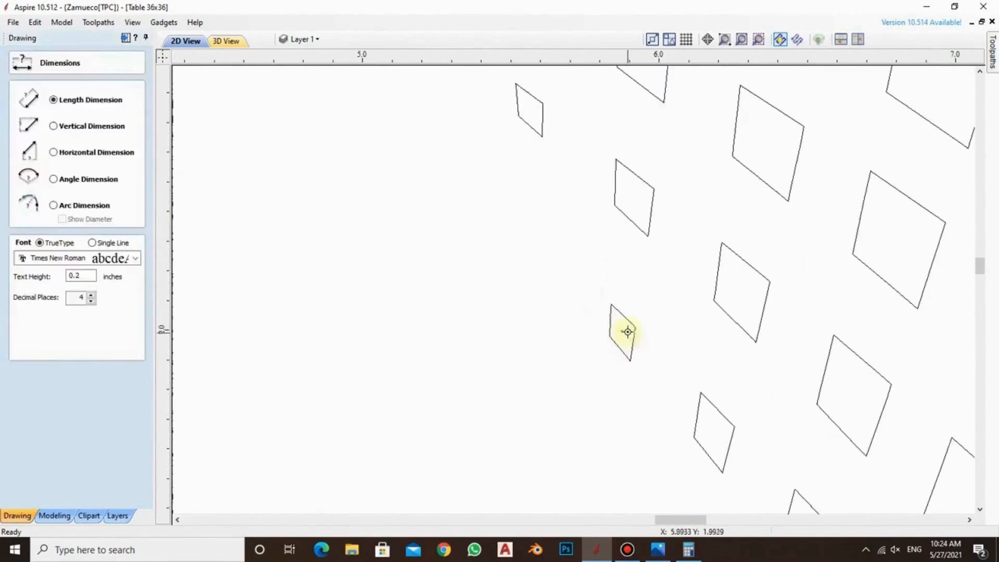
left_click(612, 336)
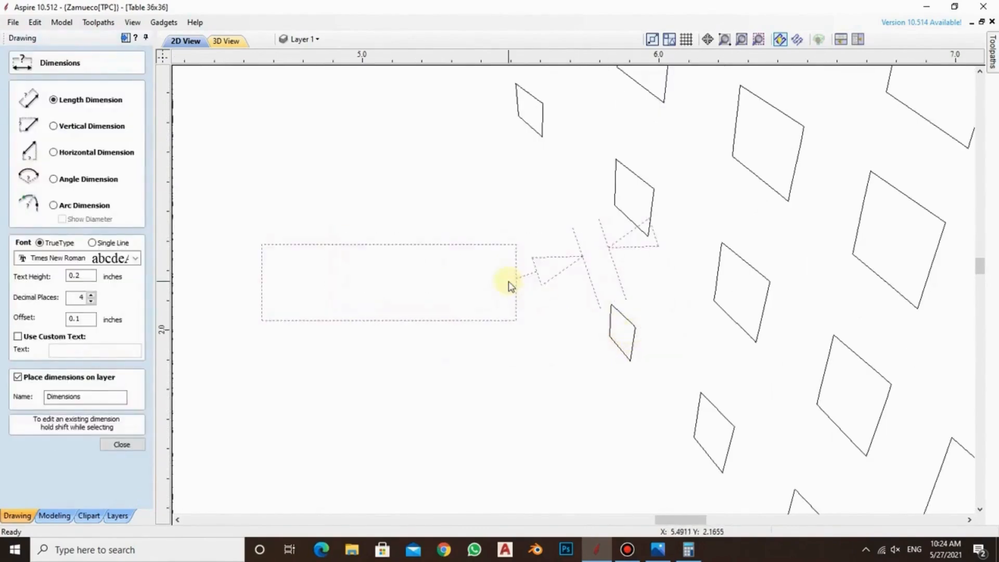
left_click(509, 282)
scroll(509, 282, "down", 4)
scroll(537, 283, "down", 4)
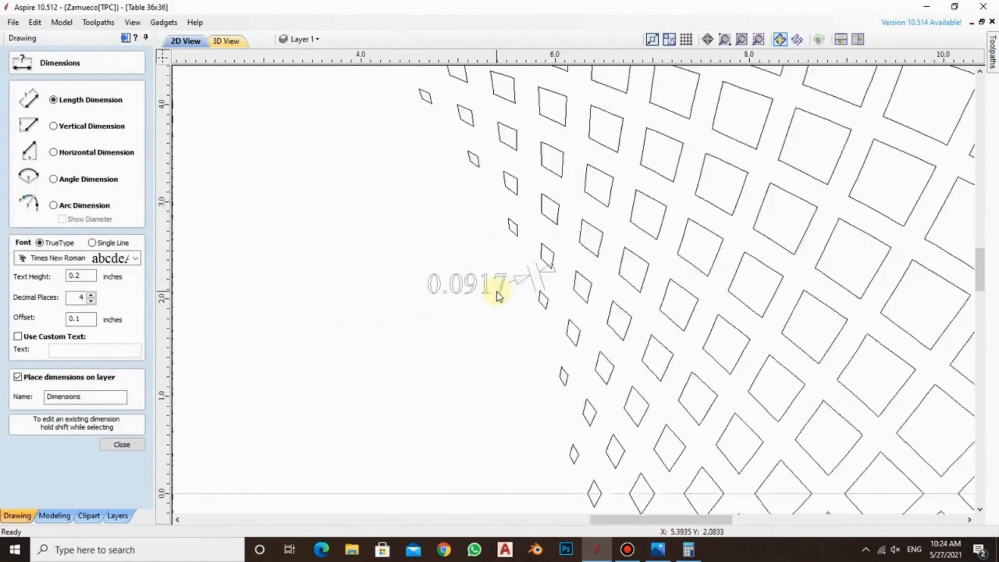
left_click(122, 445)
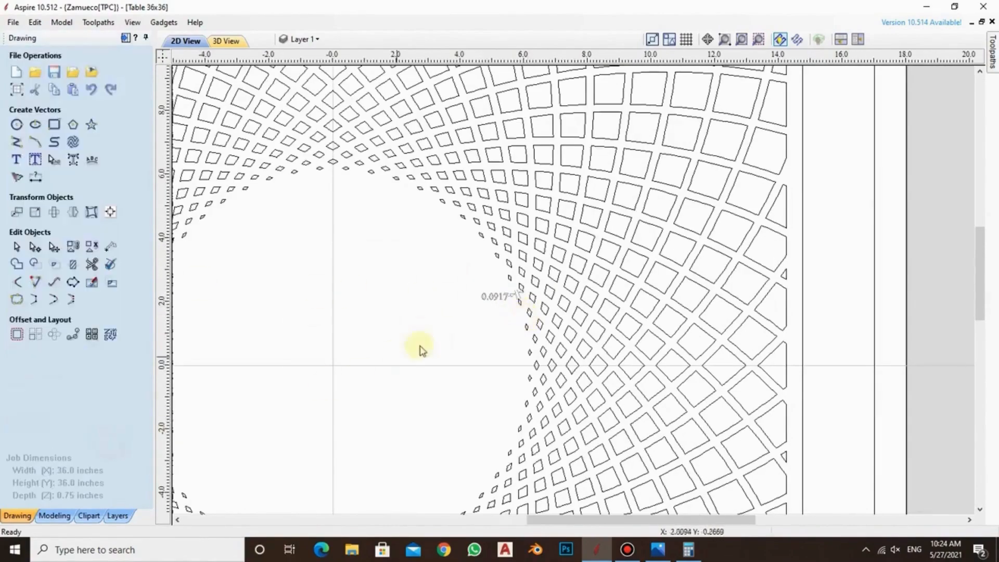
Delete the smallest diamond cells along the edge of the central opening
scroll(466, 312, "down", 3)
scroll(479, 245, "up", 5)
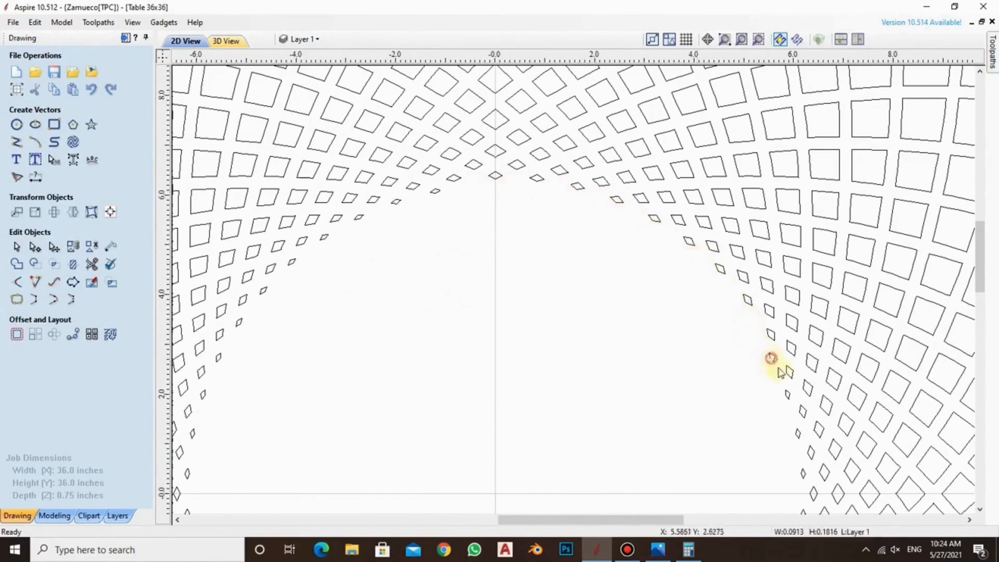
left_click(804, 474)
left_click(436, 193)
key("Delete")
left_click(192, 433)
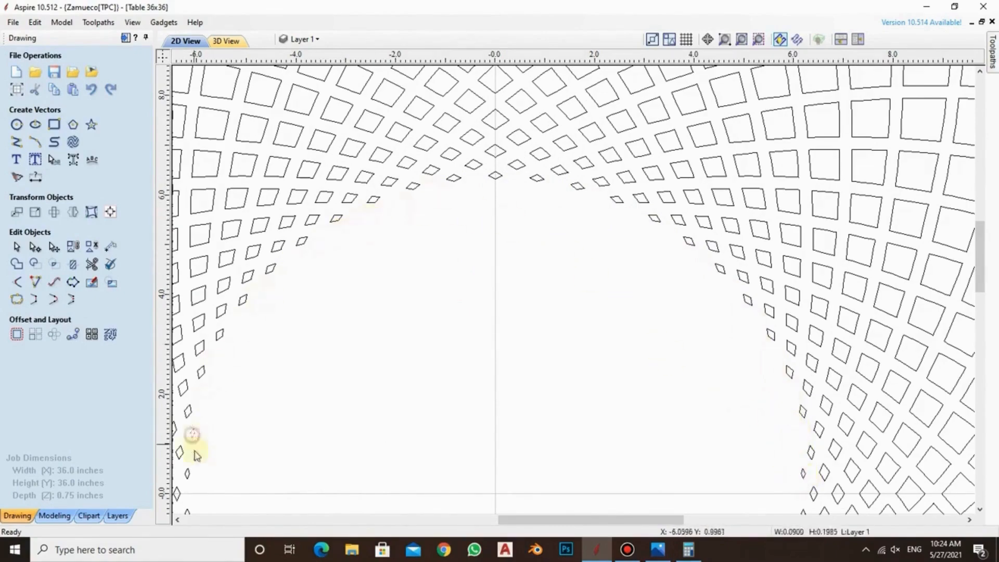
key("Delete")
scroll(196, 452, "down", 2)
scroll(375, 432, "up", 2)
left_click(539, 476)
key("Delete")
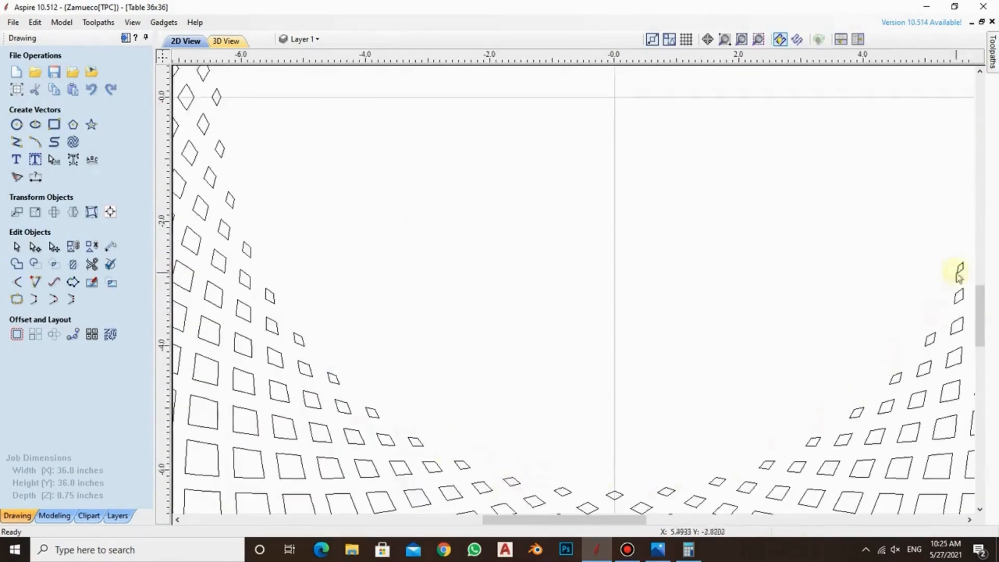
Draw a circle centred at X 0, Y 0 inside the central opening with a radius of about 6.1 inches
scroll(776, 323, "down", 3)
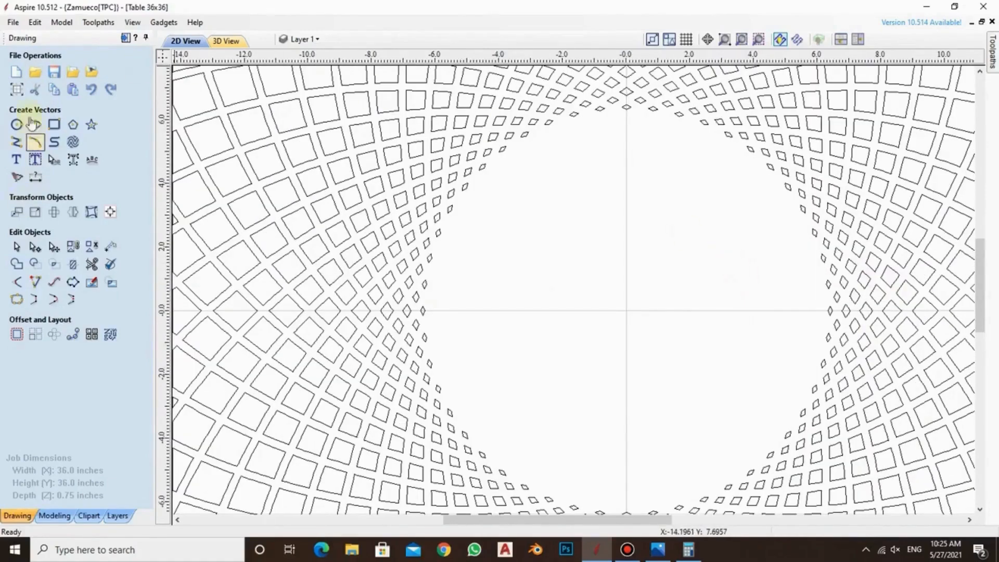
left_click(16, 124)
left_click(627, 312)
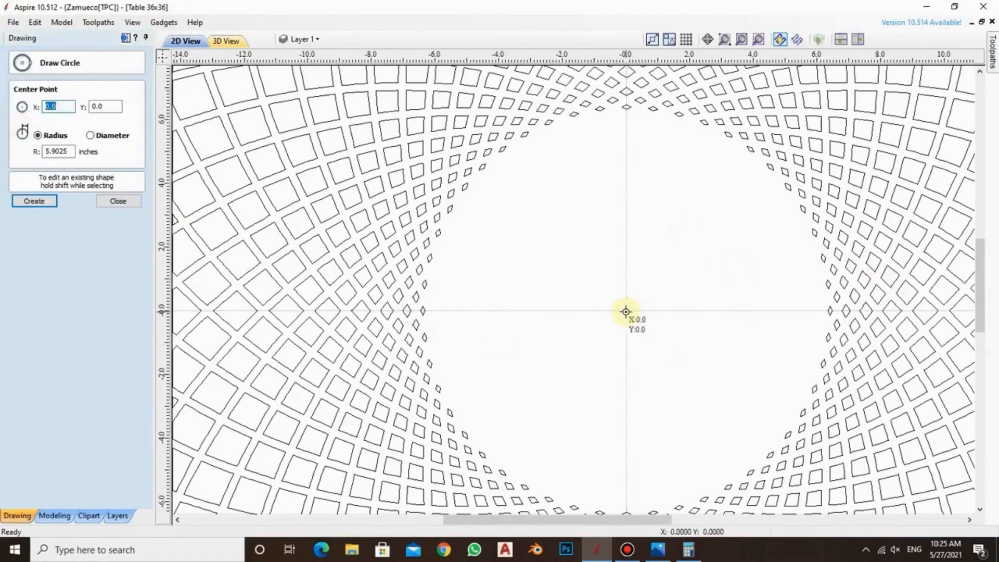
left_click(630, 115)
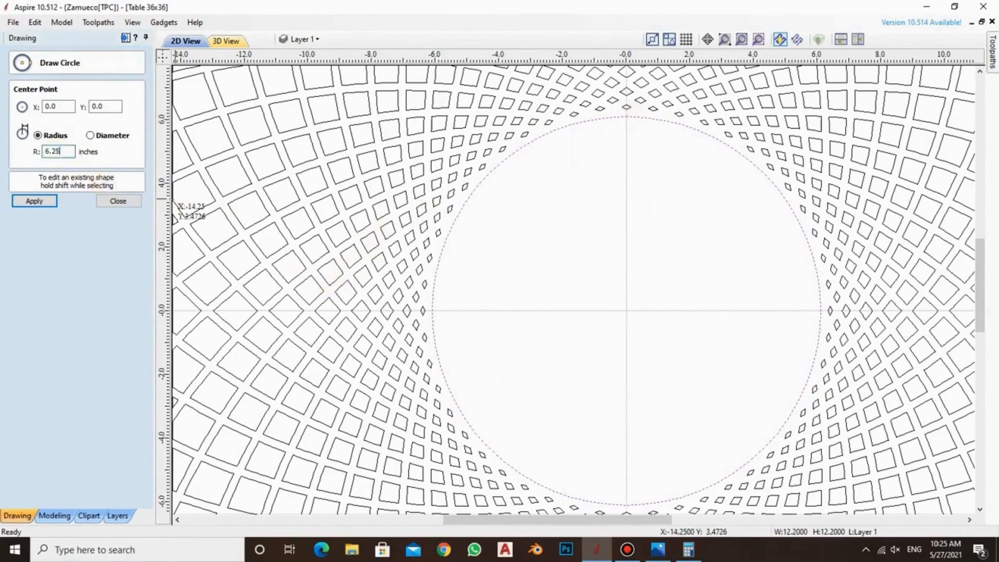
Try a radius of 6.25 inches for the central circle and delete that circle
type("6.25")
key("Return")
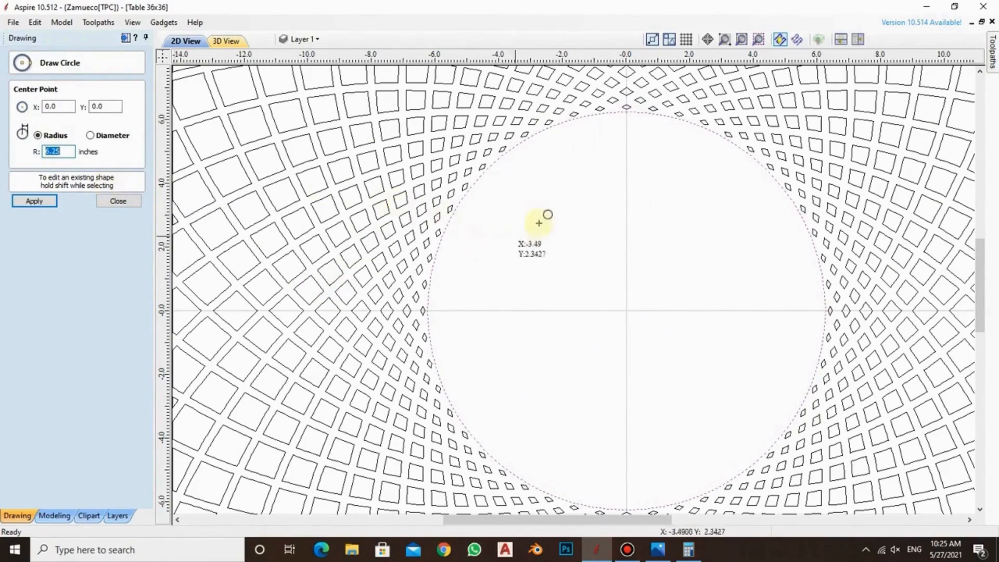
scroll(617, 107, "up", 4)
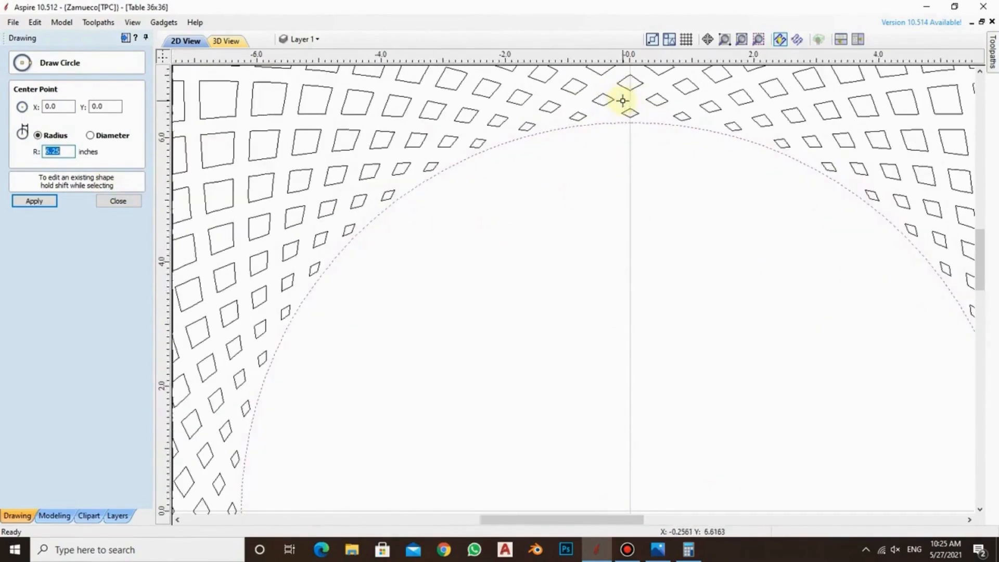
scroll(635, 119, "down", 4)
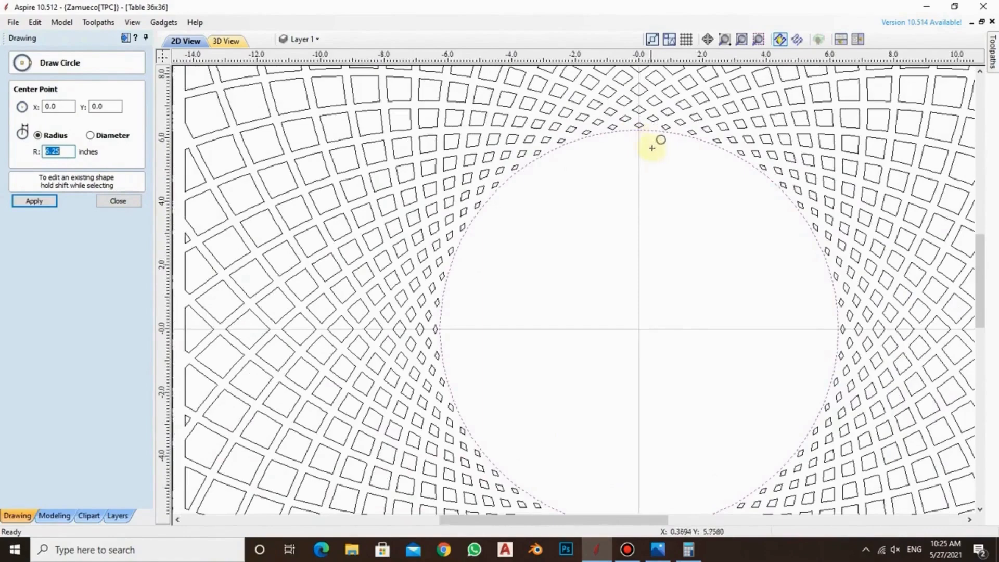
left_click(125, 201)
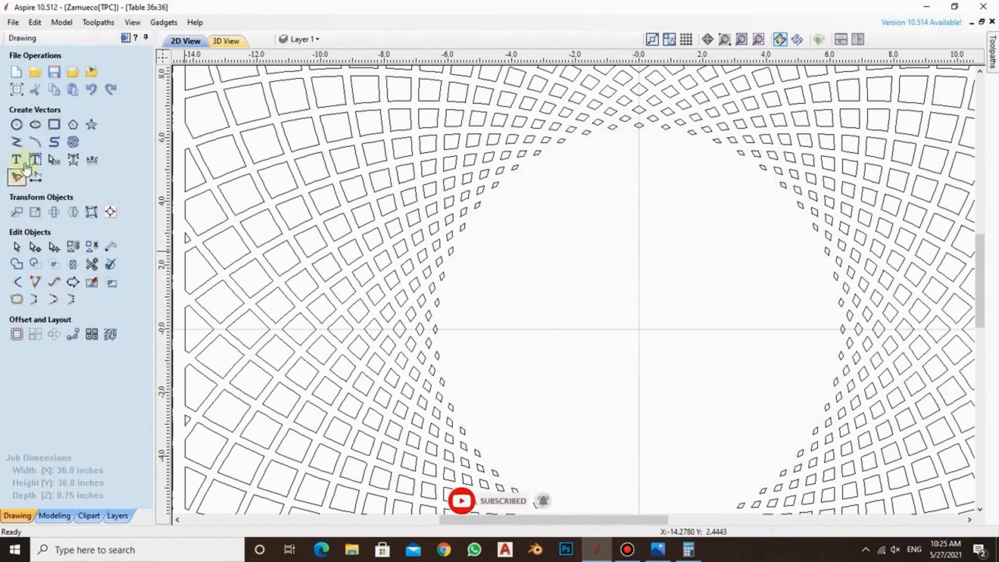
Draw a circle centred at X 0, Y 0 reaching the smallest diamond above the opening, with a radius of about 6.33 inches
left_click(17, 124)
left_click(639, 329)
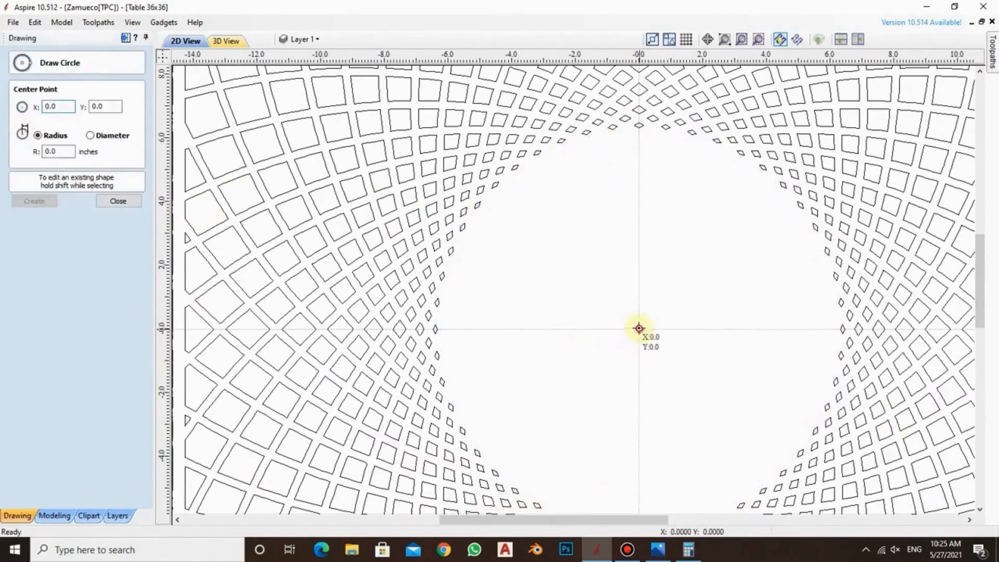
left_click(640, 131)
scroll(635, 119, "up", 5)
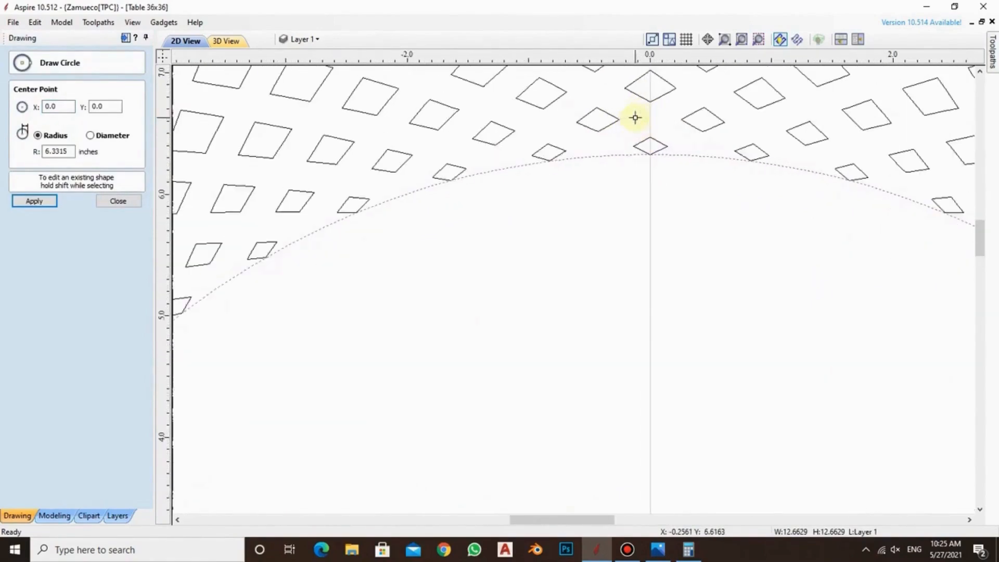
left_click(119, 201)
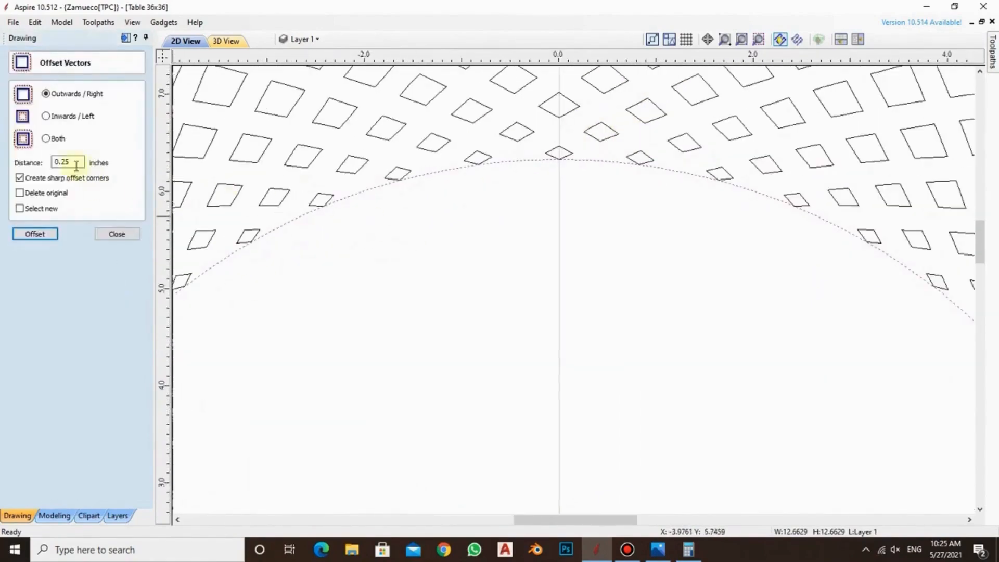
Offset the central circle 0.25 inches inwards and delete the original outer circle
left_click(47, 116)
left_click(47, 235)
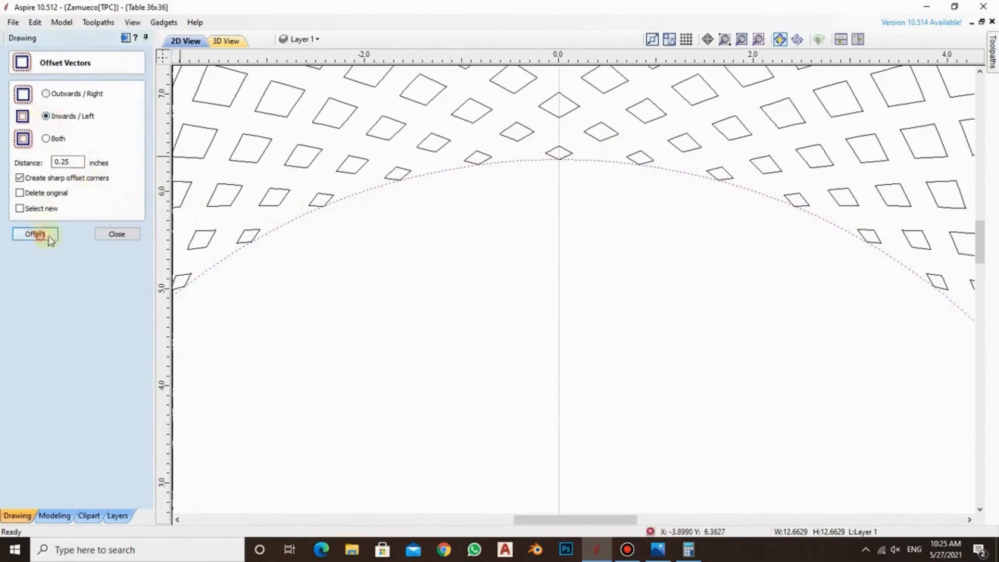
left_click(631, 201)
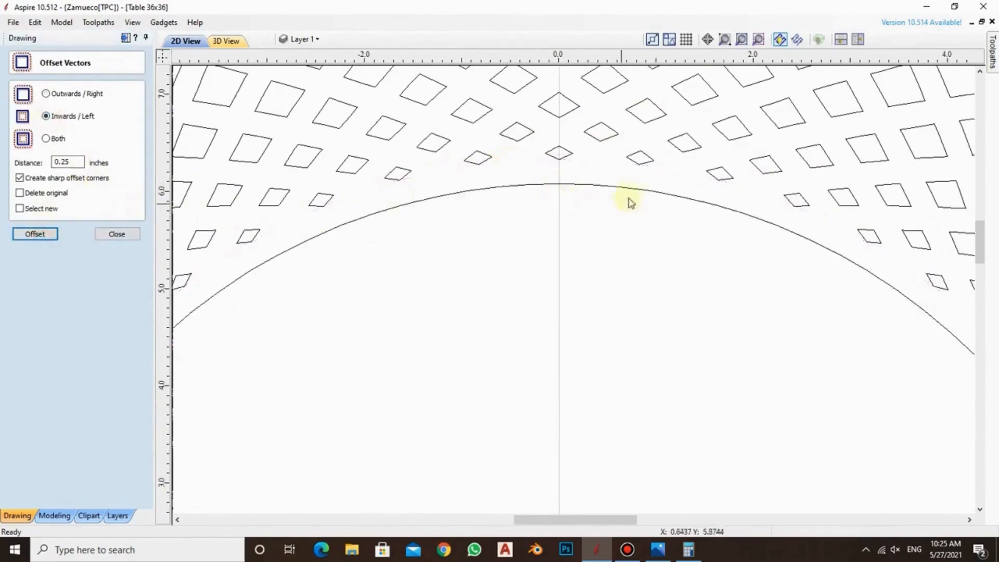
Group all vectors of the cell pattern, leaving the central circle out of the selection
scroll(609, 183, "down", 5)
scroll(644, 231, "down", 2)
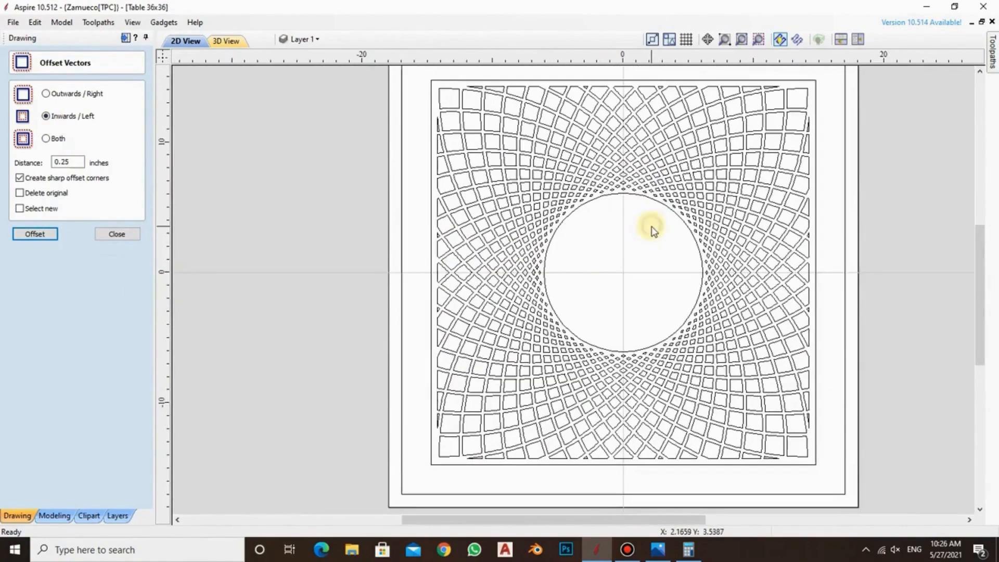
scroll(654, 230, "up", 3)
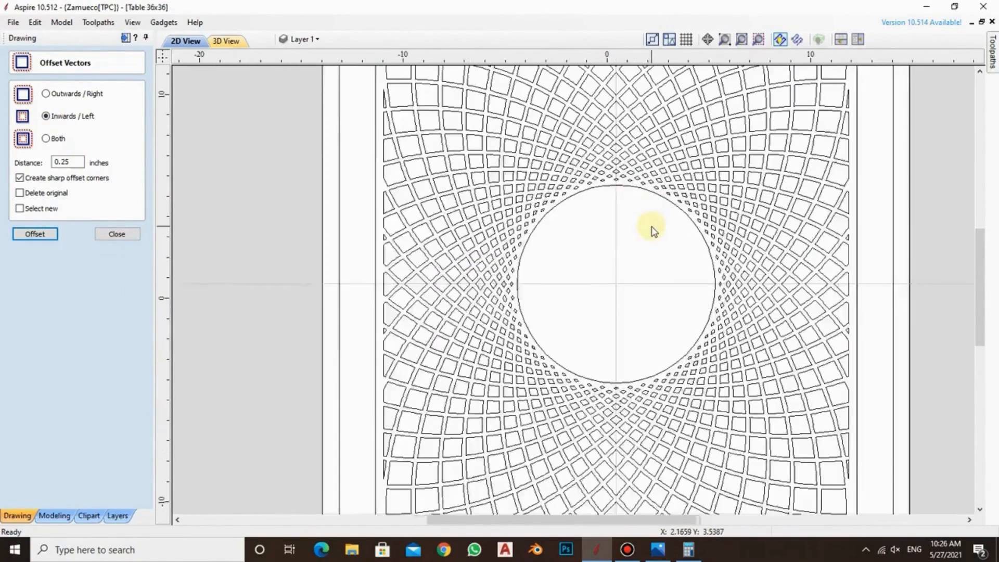
scroll(654, 231, "down", 3)
scroll(651, 228, "up", 1)
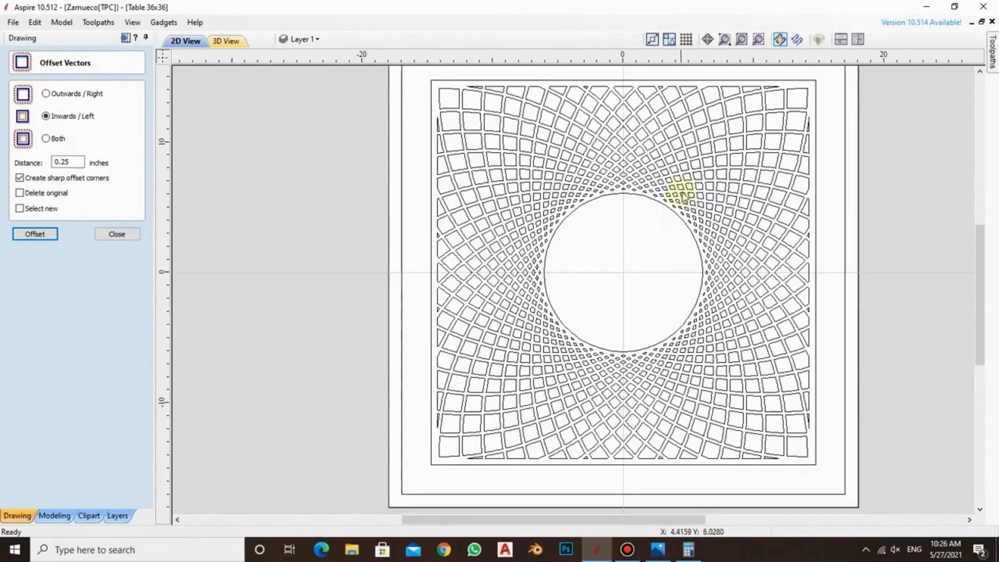
scroll(692, 177, "down", 2)
scroll(683, 182, "up", 1)
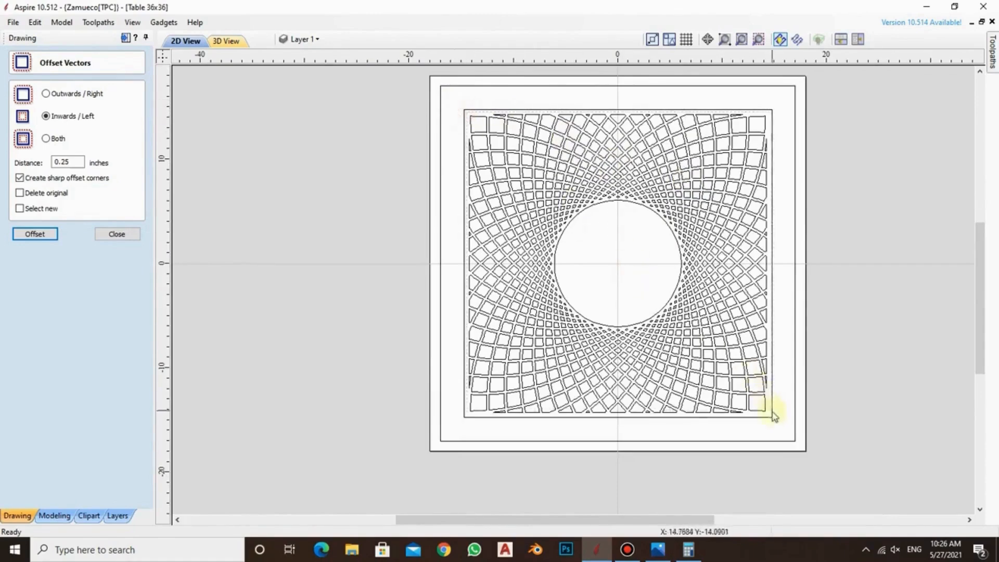
left_click_drag(772, 420, 772, 417)
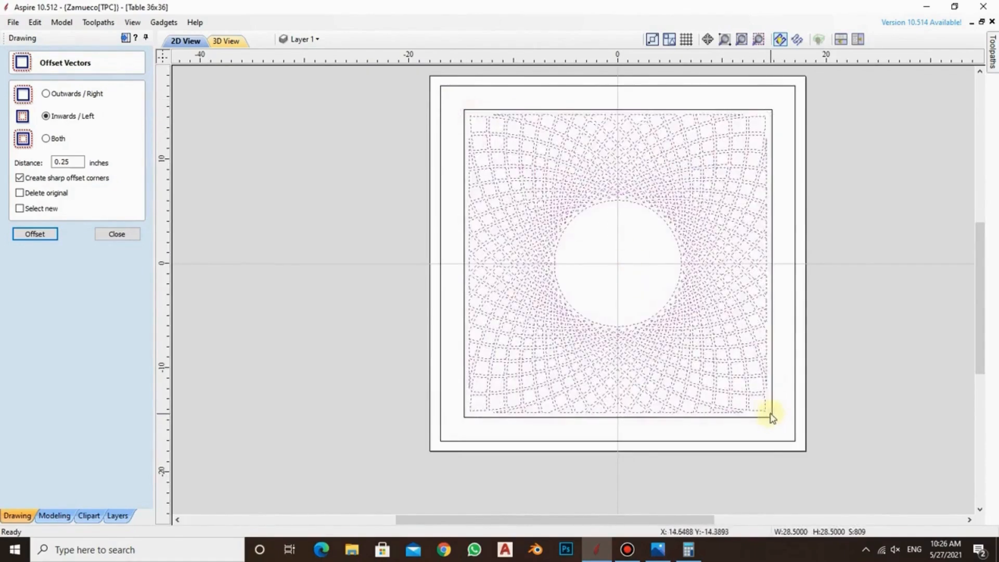
left_click(625, 202, "shift")
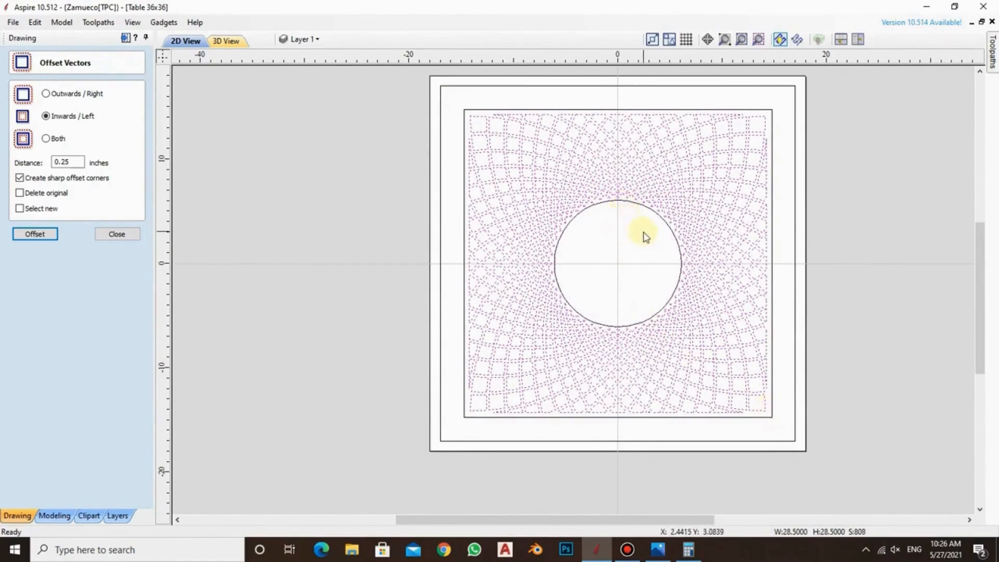
key("g")
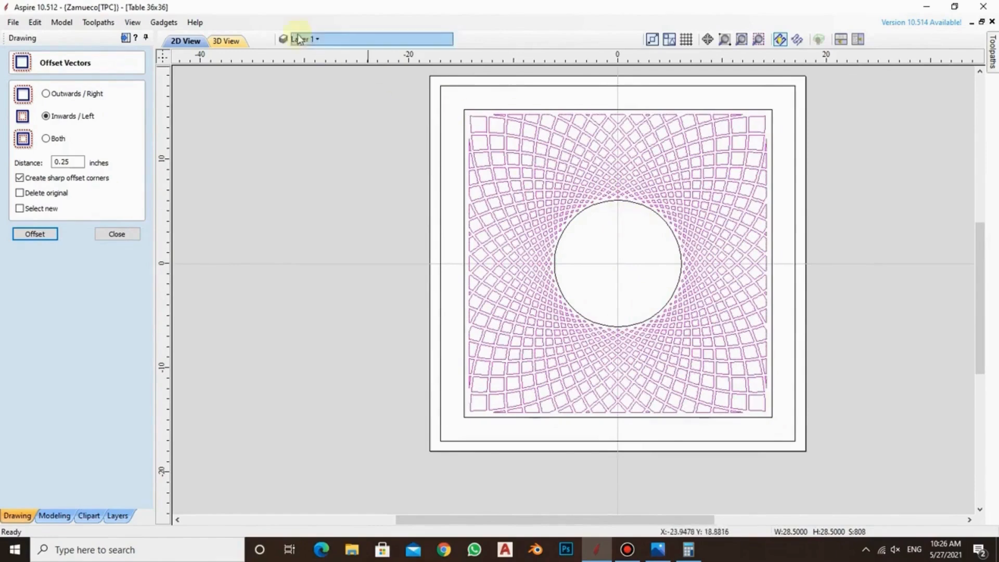
Move the grouped cell pattern to the DESIGN layer and make that layer visible
right_click(493, 138)
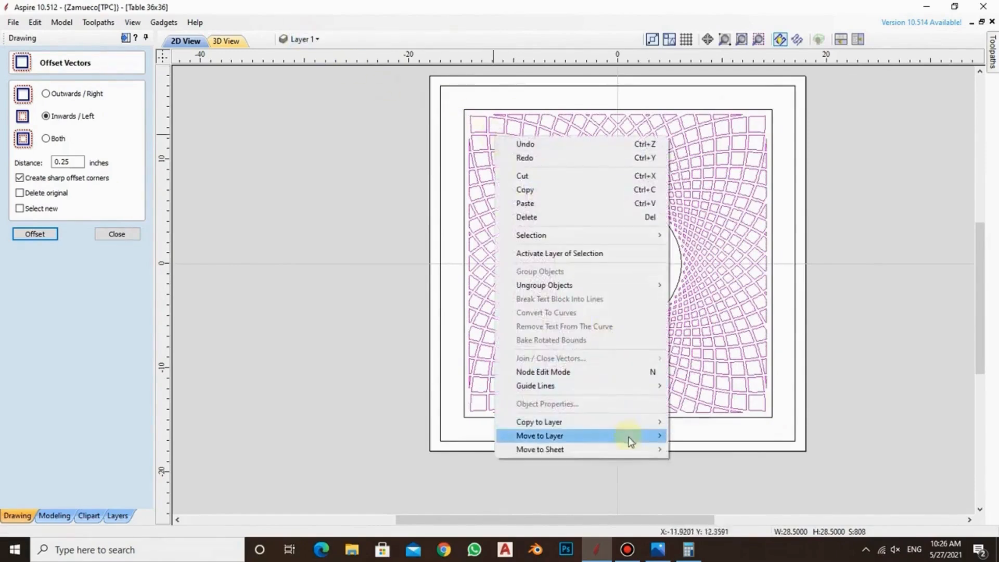
mouse_move(631, 439)
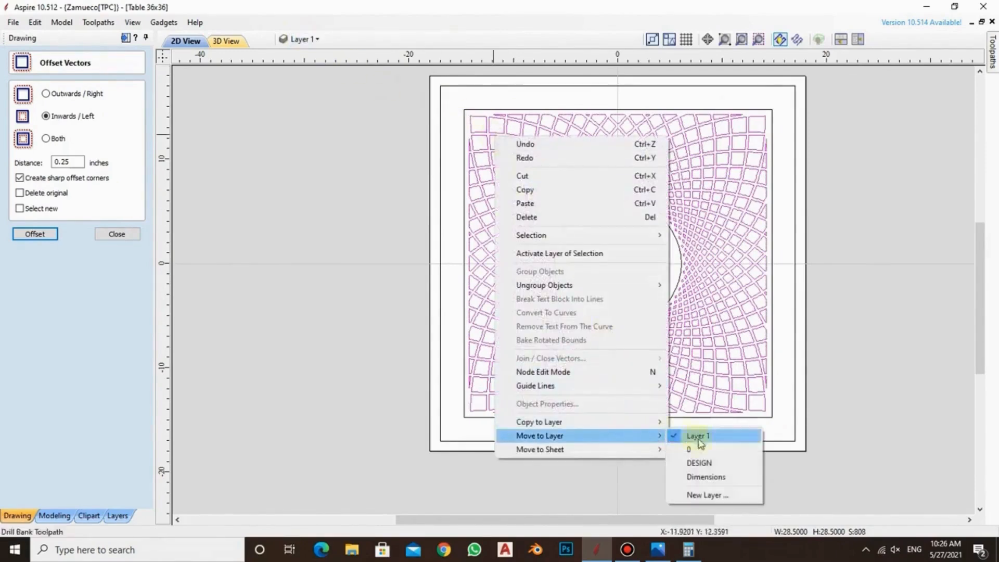
left_click(706, 476)
left_click(305, 40)
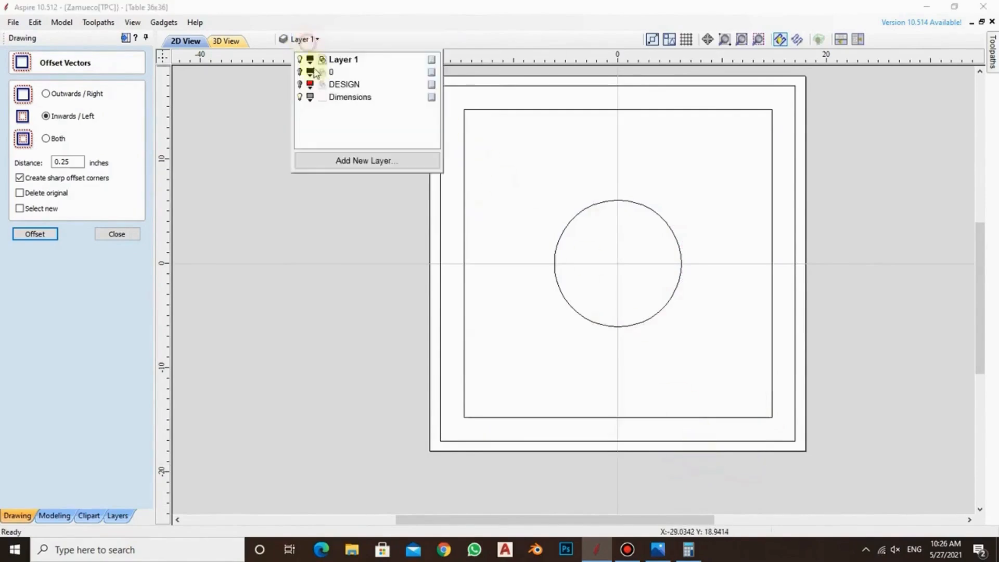
left_click(300, 97)
left_click(312, 235)
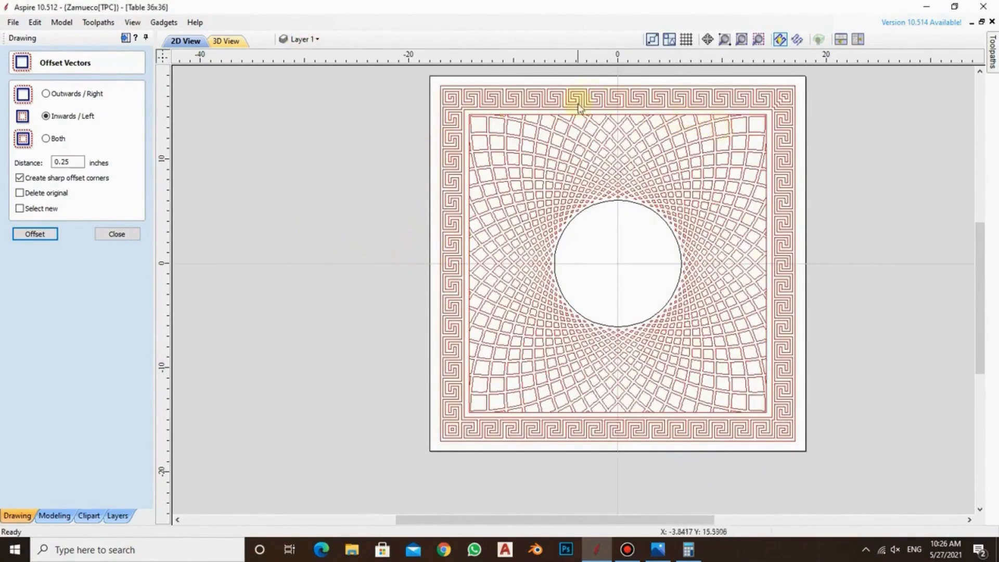
Delete the 28.5-inch square outline that runs along the outer edge of the cell pattern
scroll(531, 102, "up", 6)
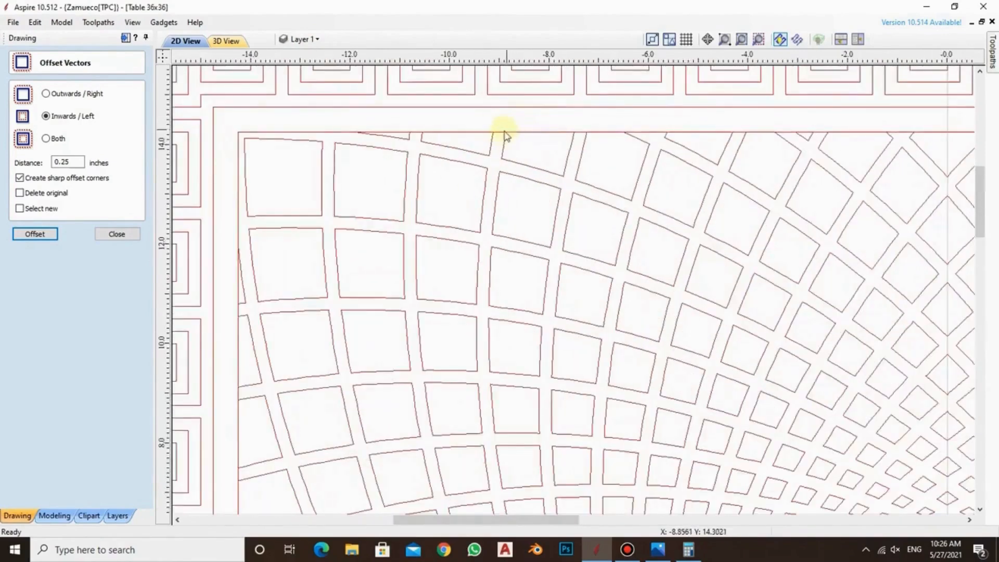
left_click(498, 134)
scroll(505, 134, "down", 3)
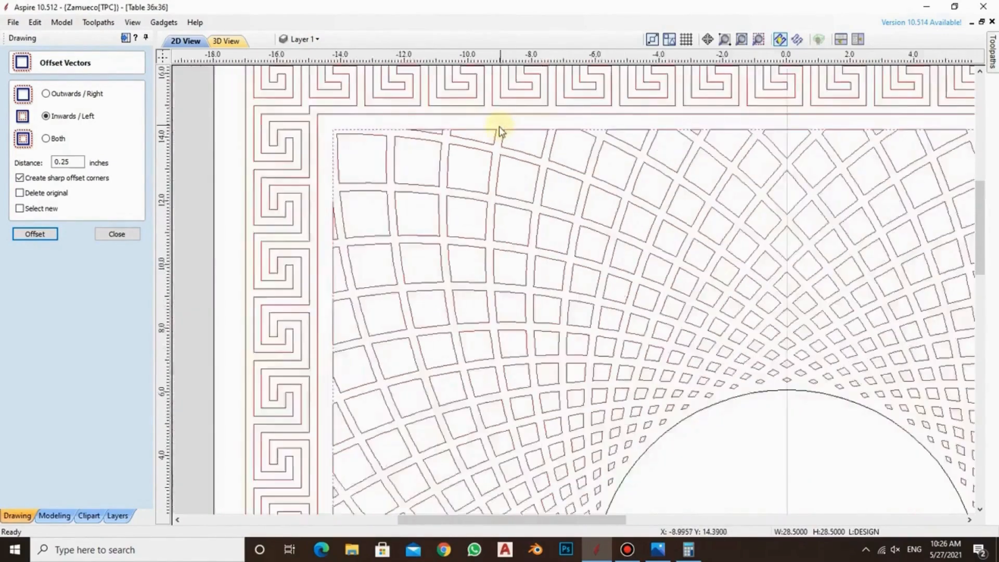
left_click(474, 145)
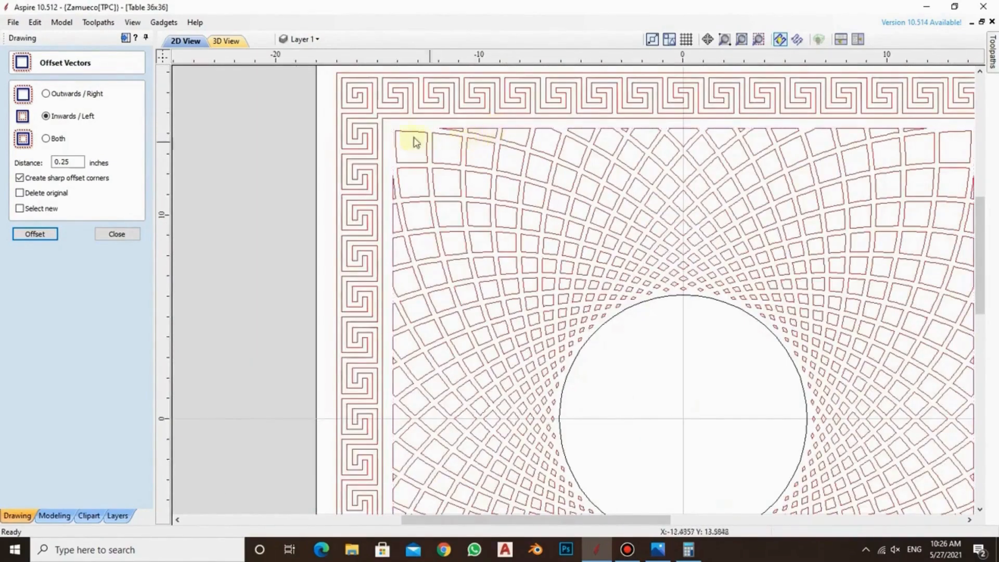
Examine the complete panel, comparing the Greek key border, the cell pattern and the fit of the central circle
scroll(411, 148, "down", 2)
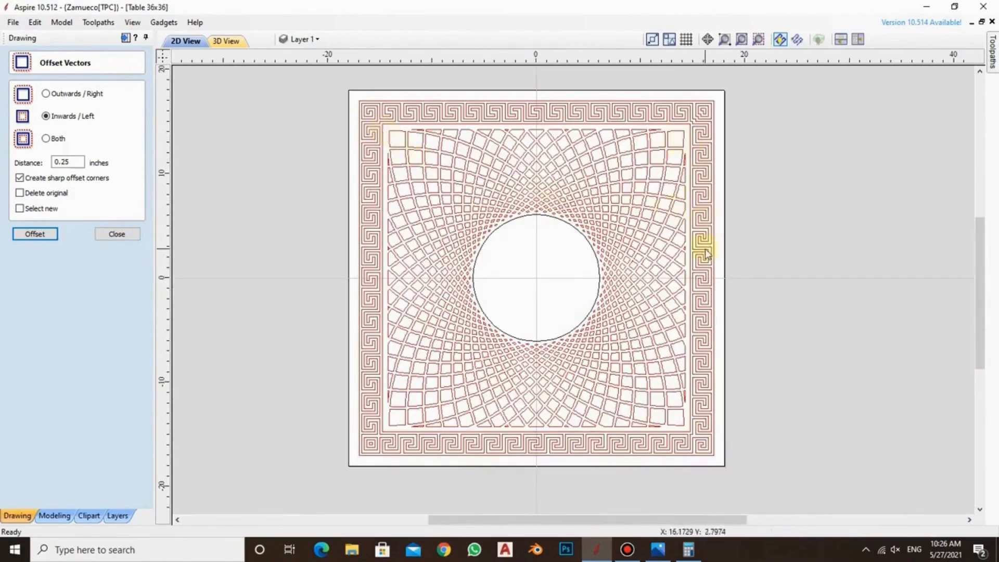
scroll(600, 253, "up", 2)
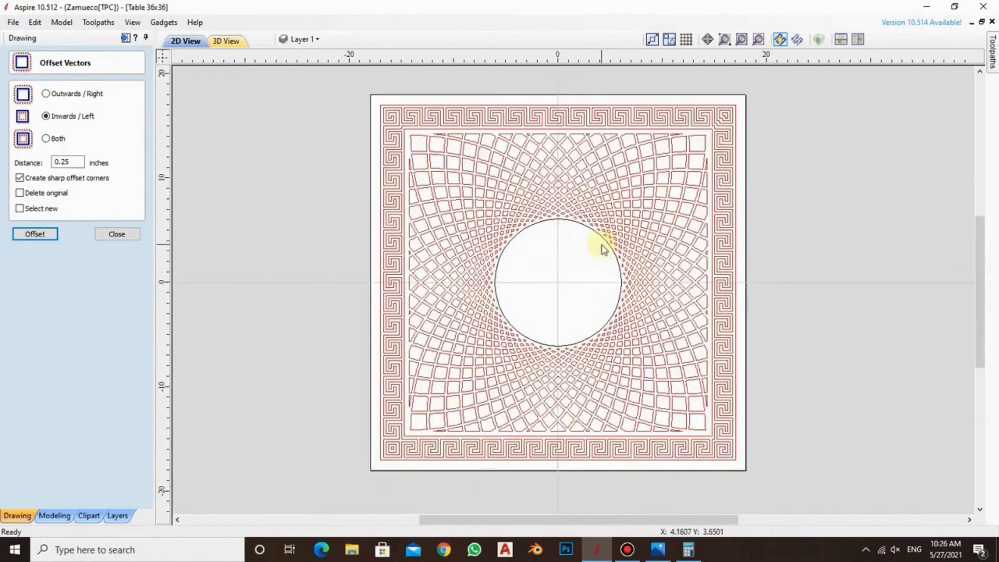
scroll(625, 185, "up", 1)
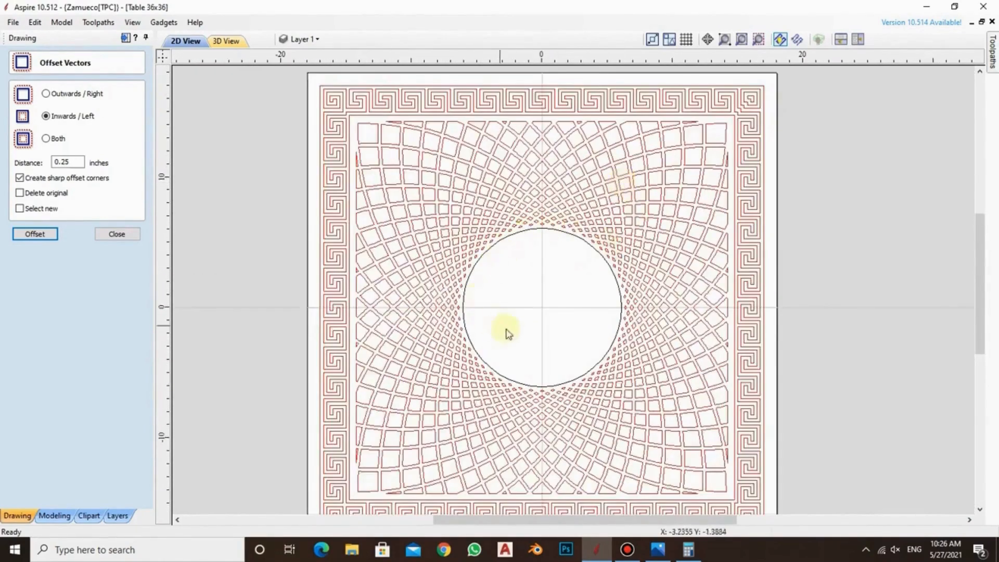
scroll(546, 311, "up", 1)
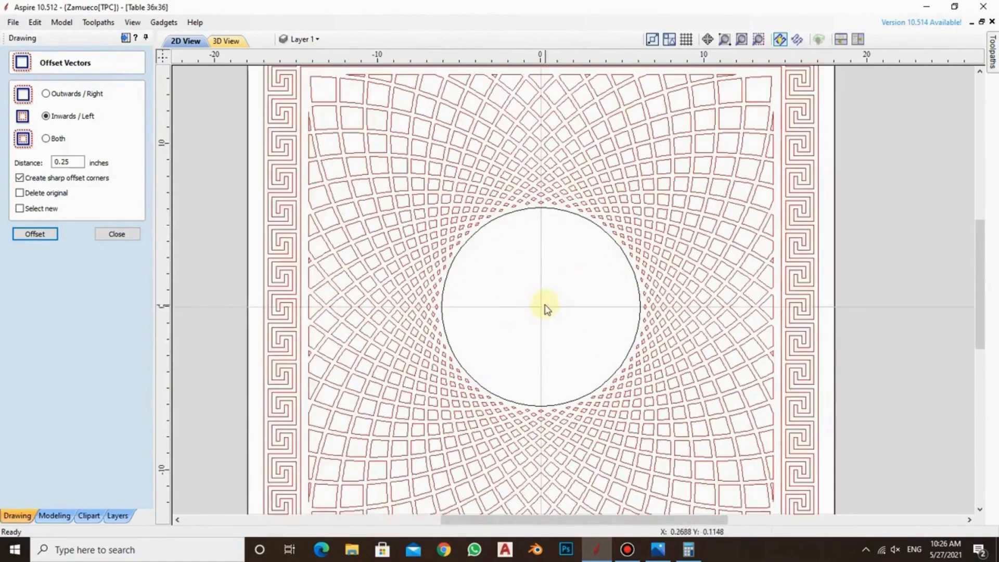
scroll(534, 270, "down", 1)
scroll(532, 268, "up", 2)
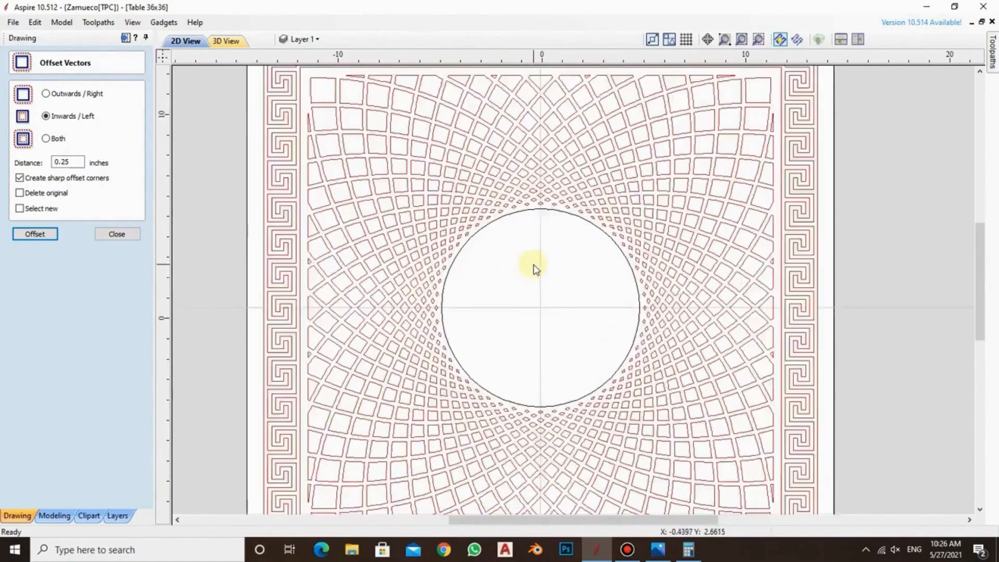
scroll(532, 275, "down", 3)
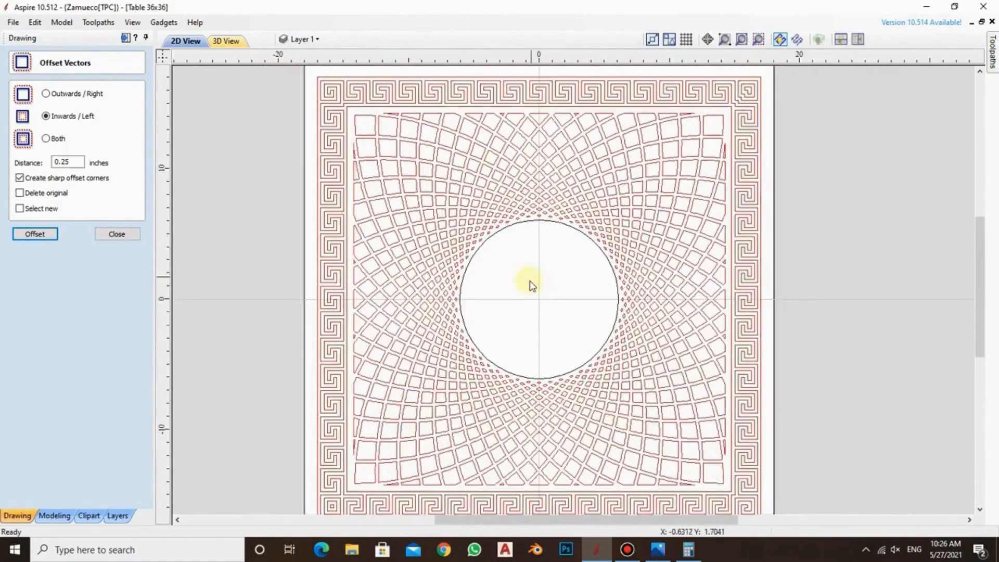
scroll(530, 285, "up", 4)
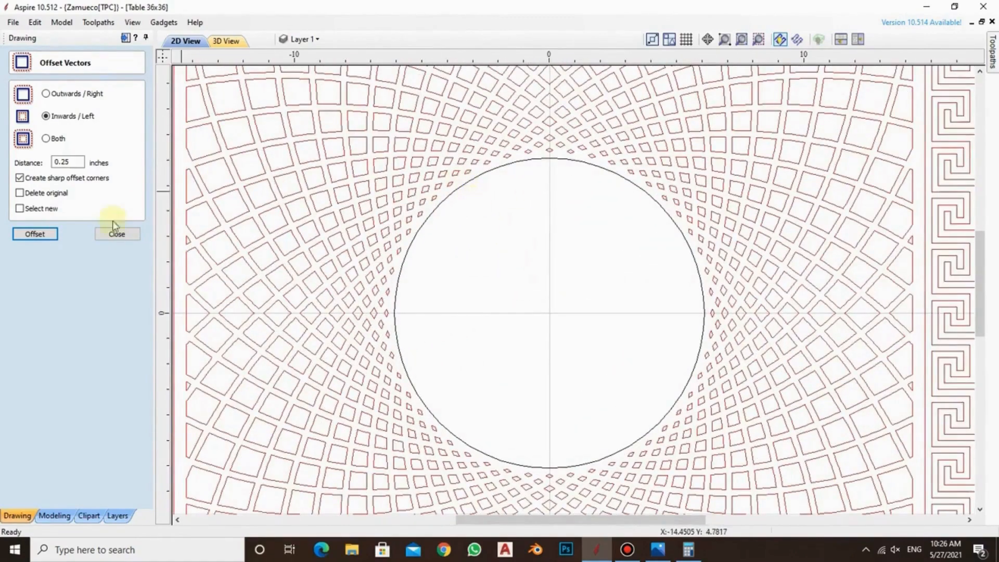
Close the vector offset form and save the panel file
left_click(116, 233)
scroll(555, 260, "down", 2)
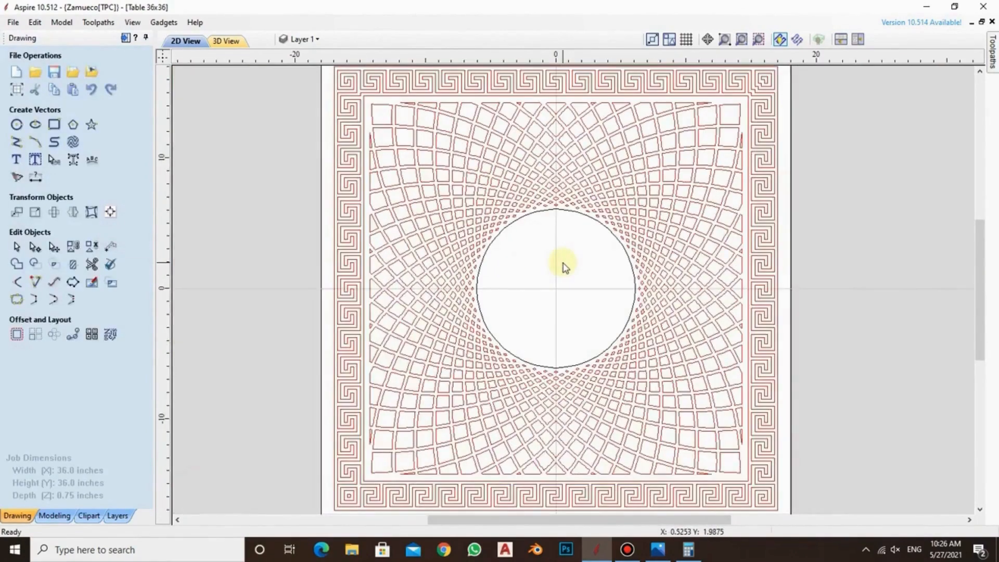
key("ctrl+s")
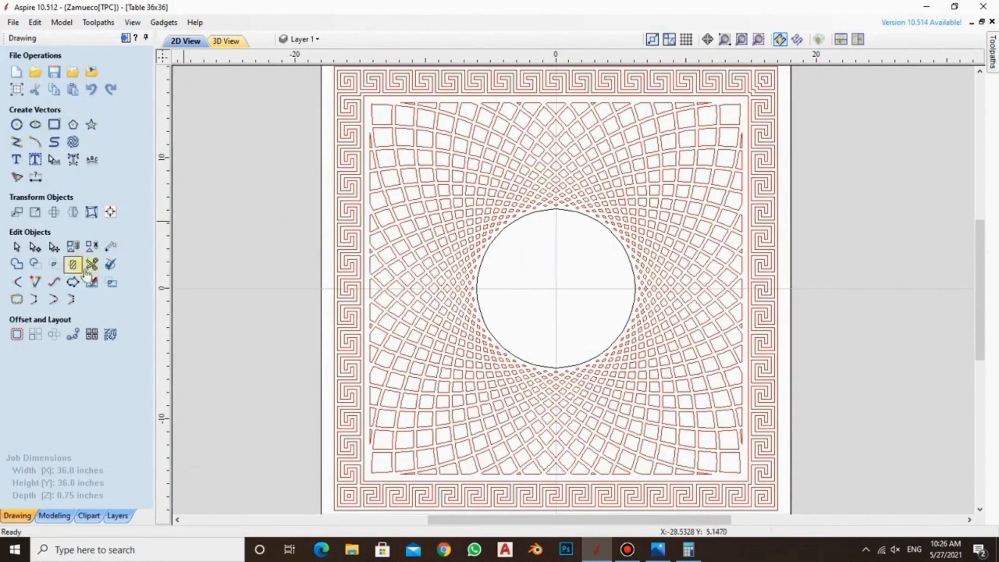
Offset the central circle inwards by 0.25 inches, keeping the original
left_click(545, 216)
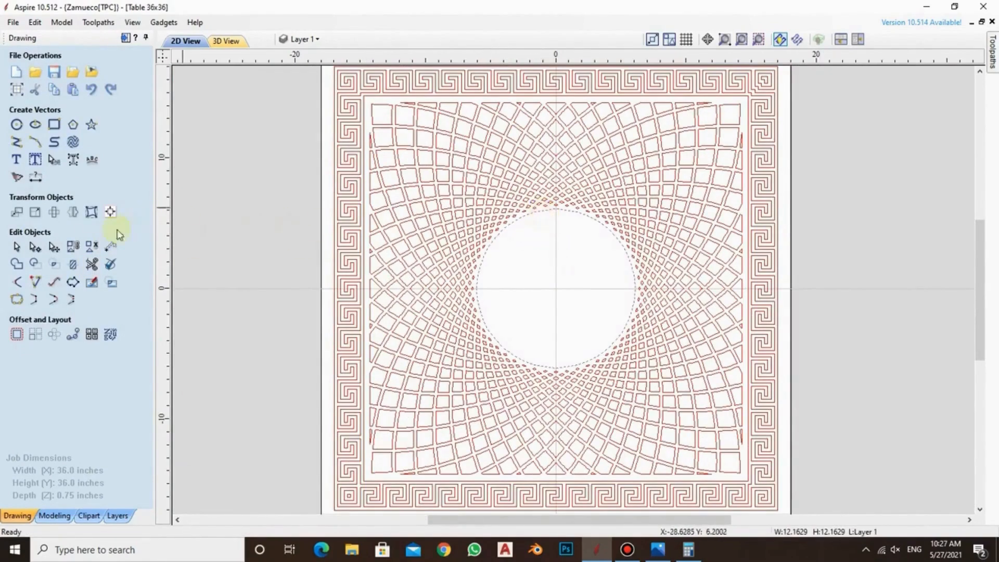
scroll(553, 224, "up", 2)
scroll(550, 220, "up", 2)
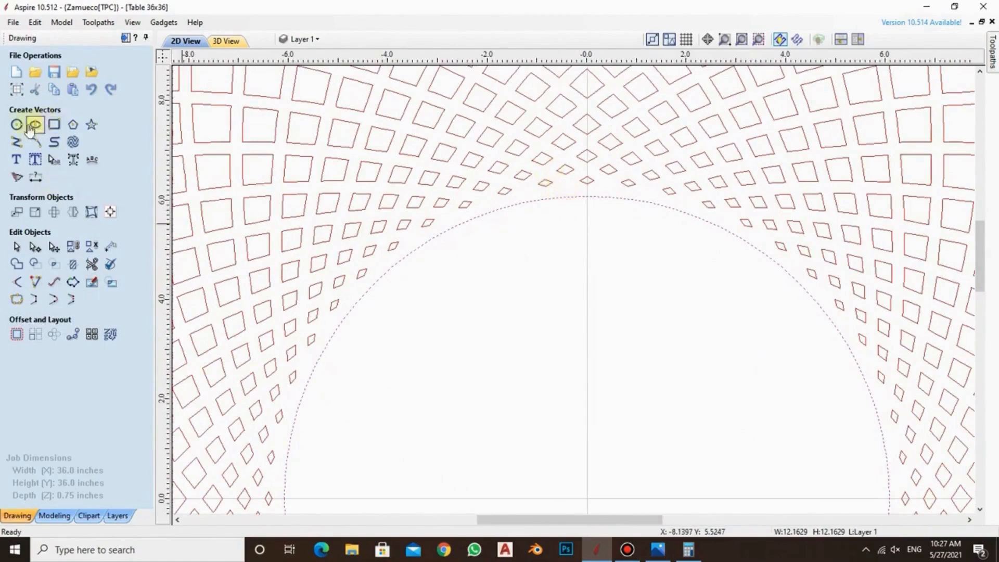
left_click(17, 334)
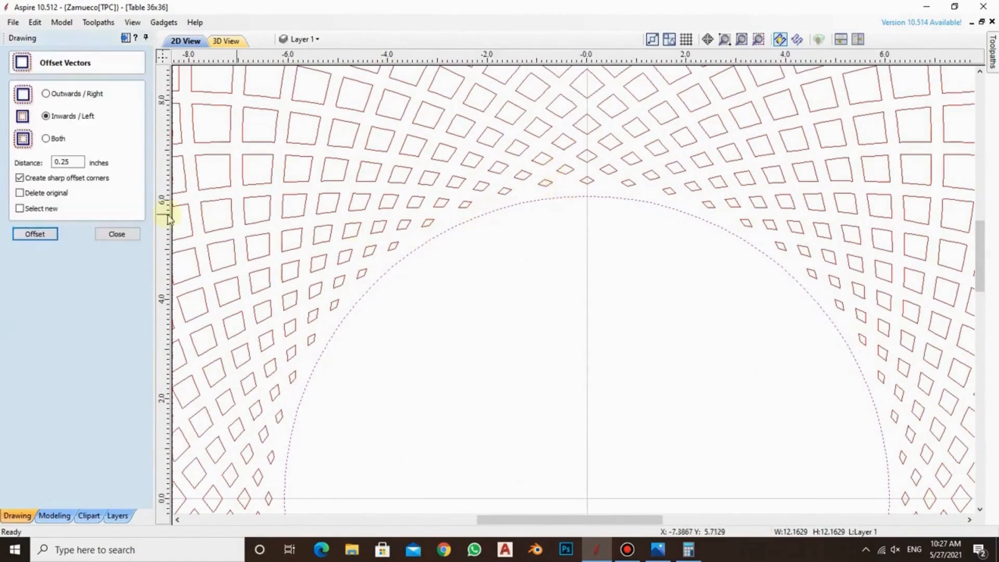
left_click(35, 234)
left_click(517, 246)
scroll(589, 208, "down", 4)
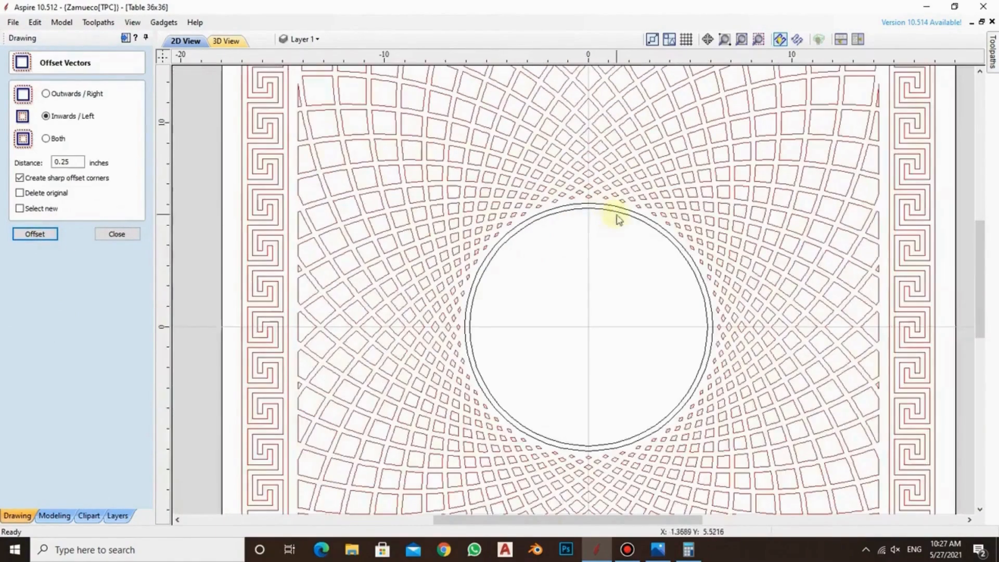
Offset the inner of the two central circles inwards by another 0.25 inches
scroll(606, 224, "up", 2)
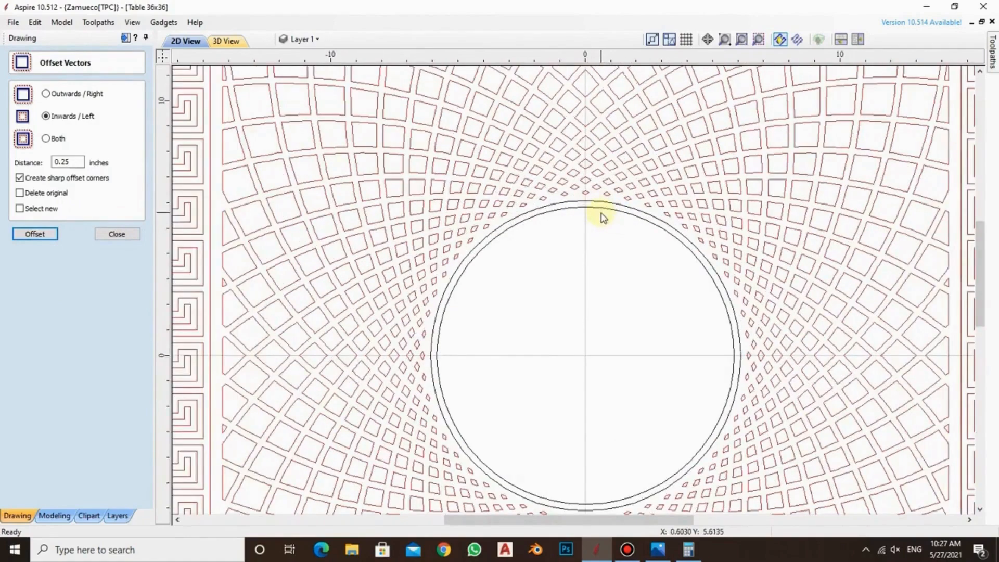
scroll(577, 212, "up", 1)
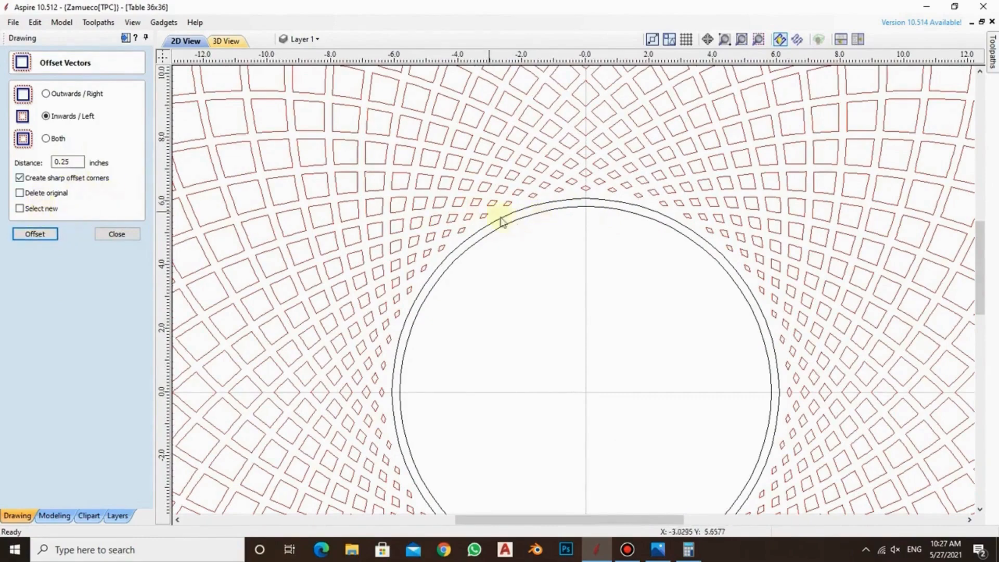
left_click(518, 219)
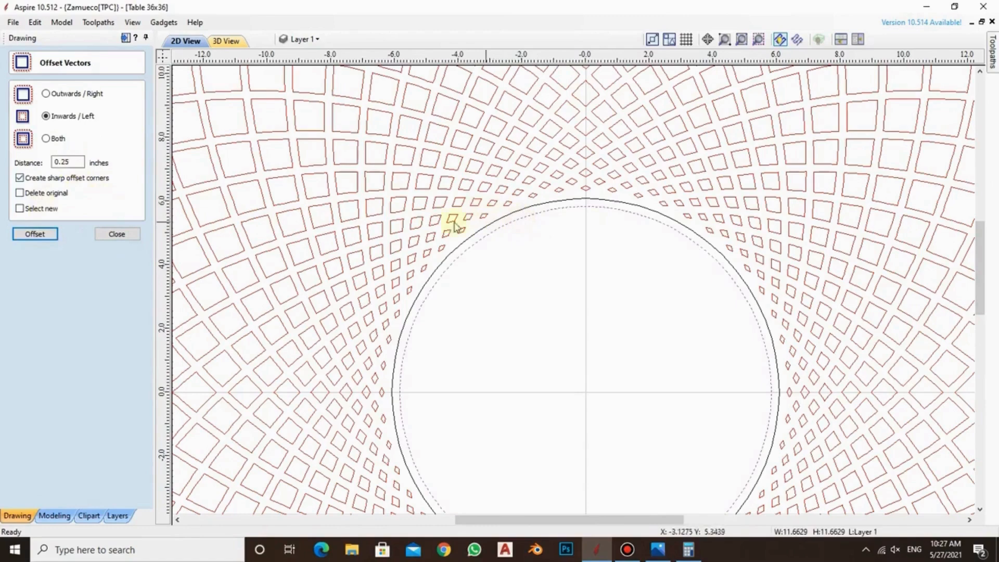
left_click(34, 234)
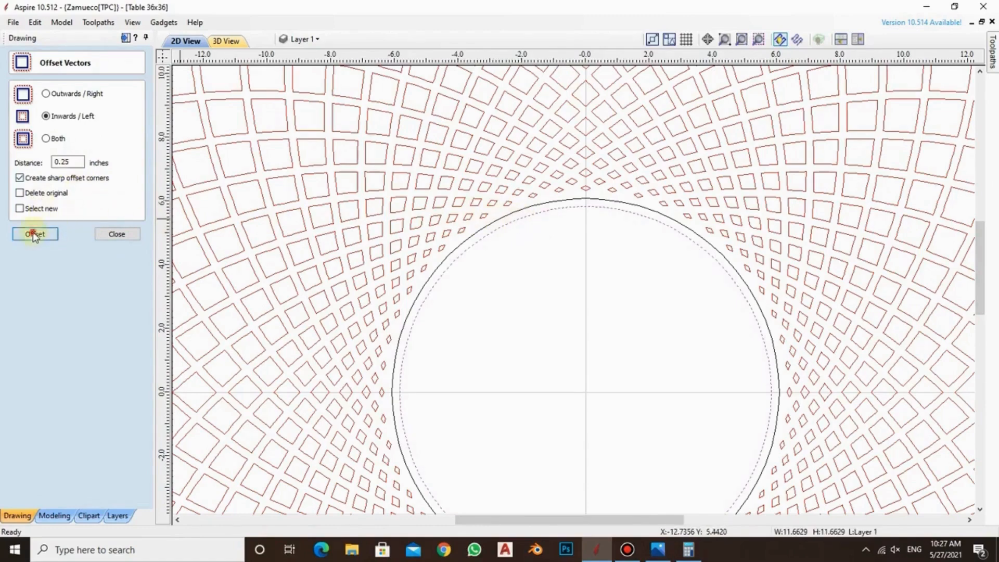
Move the two outermost central circles to the DESIGN layer
left_click(544, 209)
right_click(544, 212)
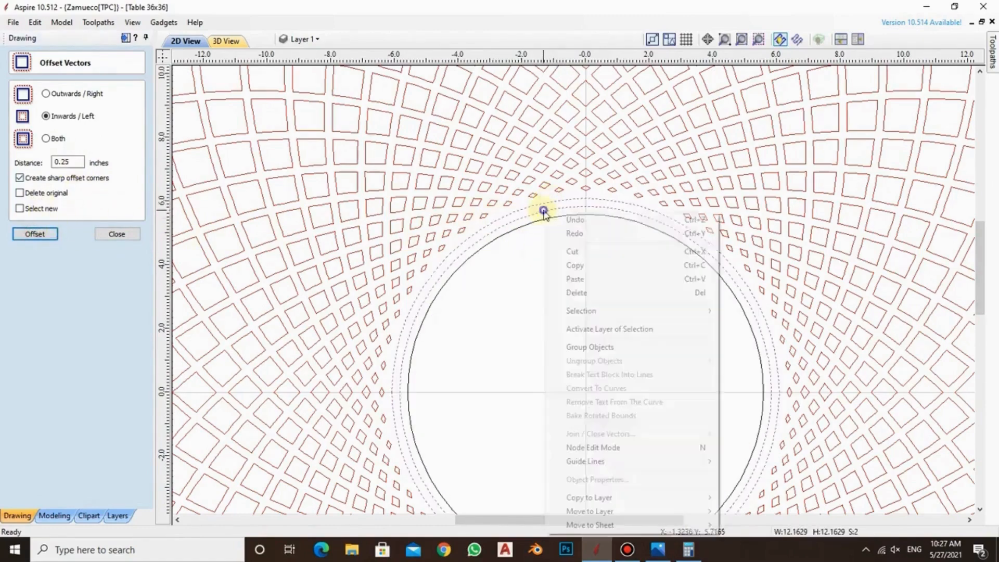
mouse_move(667, 510)
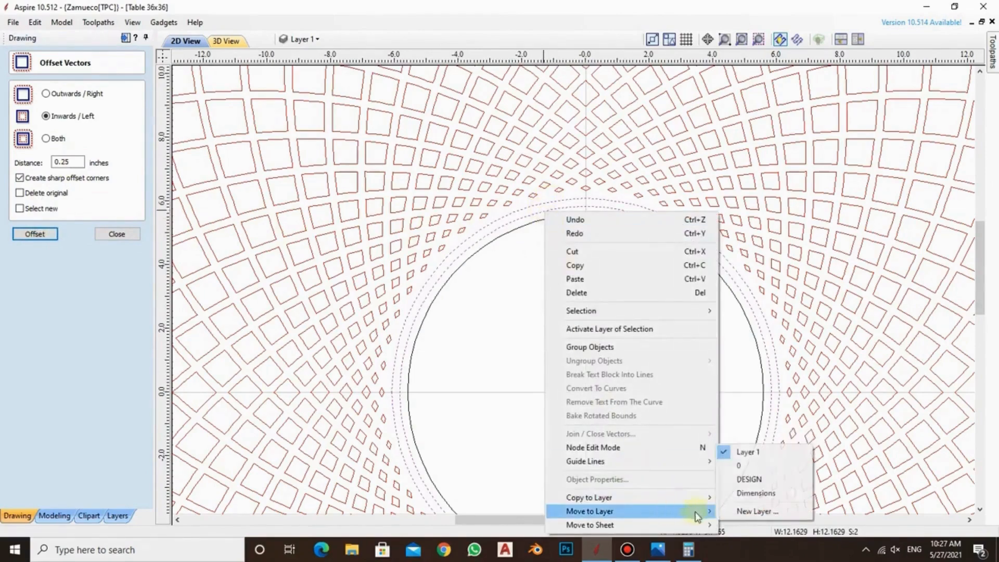
left_click(742, 493)
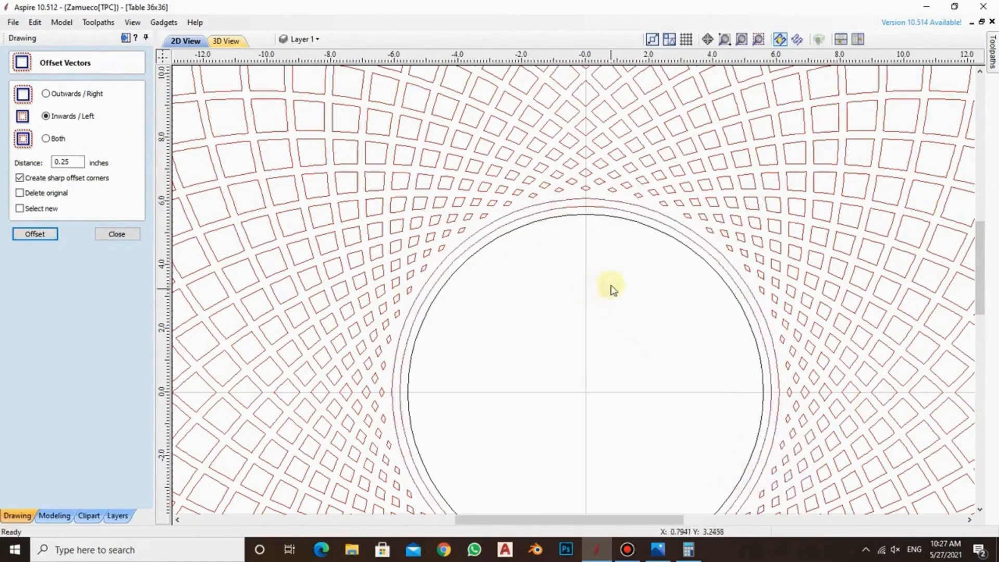
scroll(609, 285, "down", 2)
scroll(579, 304, "up", 3)
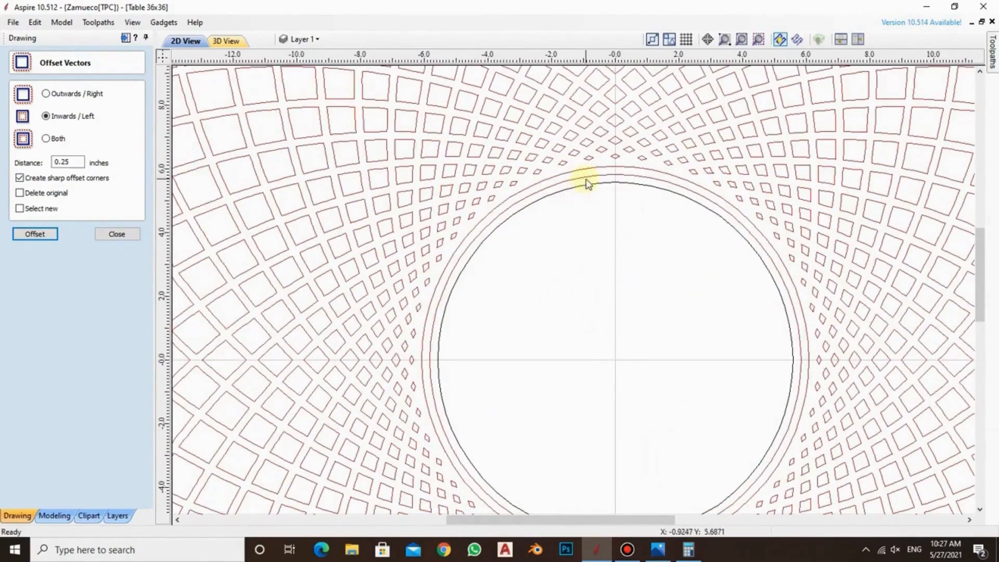
Offset the innermost central circle inwards by 0.5 inches
left_click(618, 185)
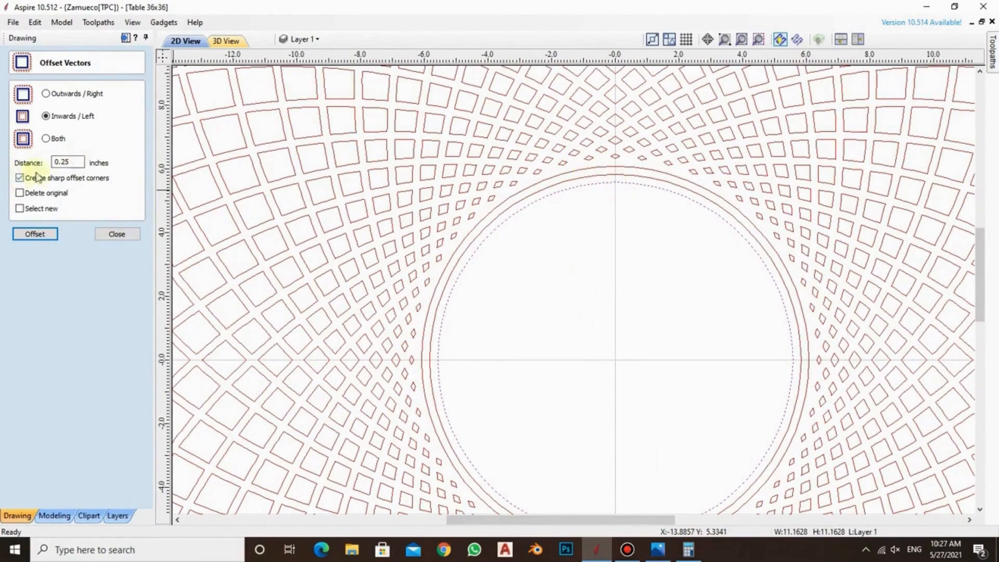
left_click_drag(70, 163, 64, 161)
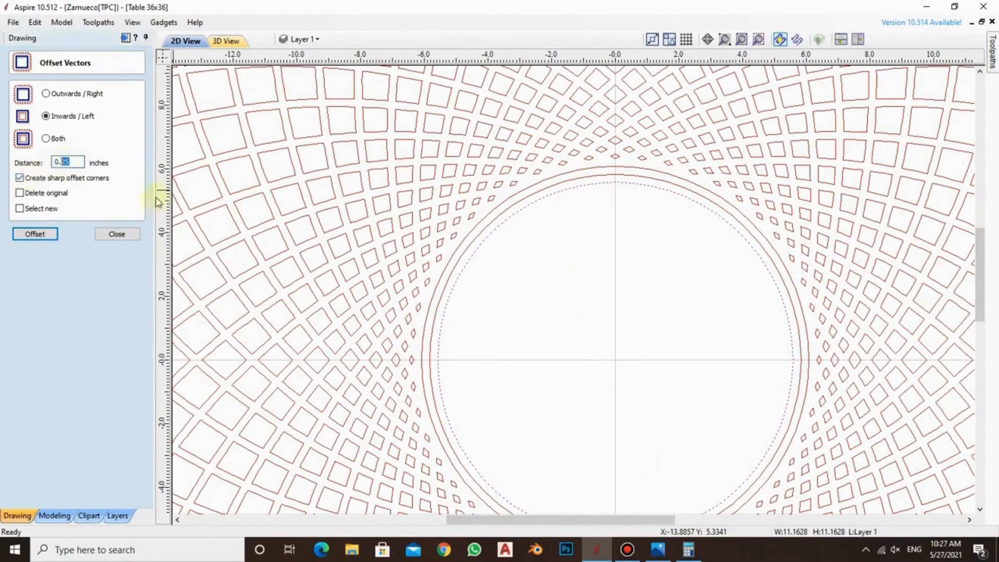
left_click(36, 234)
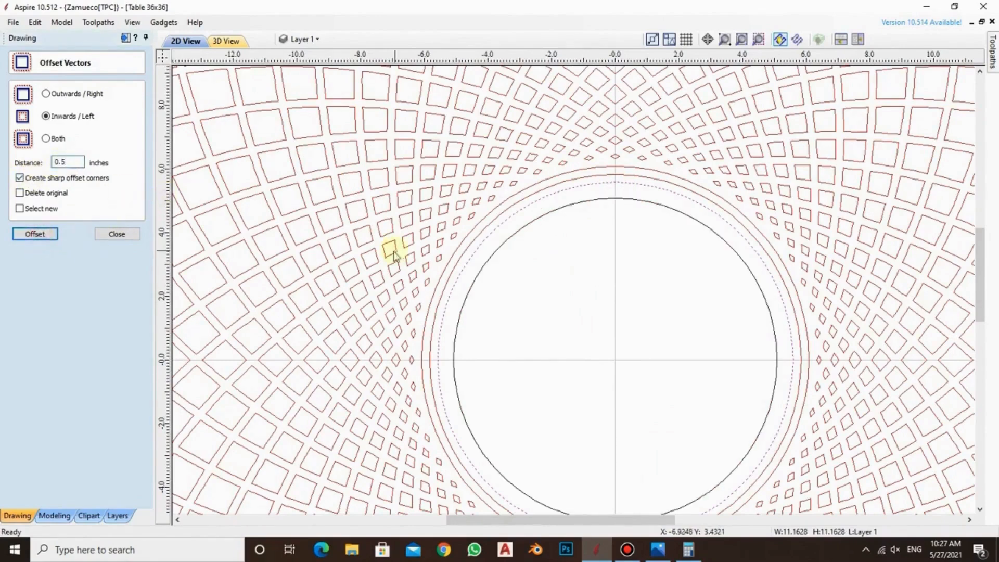
left_click(582, 225)
Draw a straight line about 5.58 inches long at about 83.3° from the panel's centre to the larger Layer 1 circle
scroll(611, 224, "up", 3)
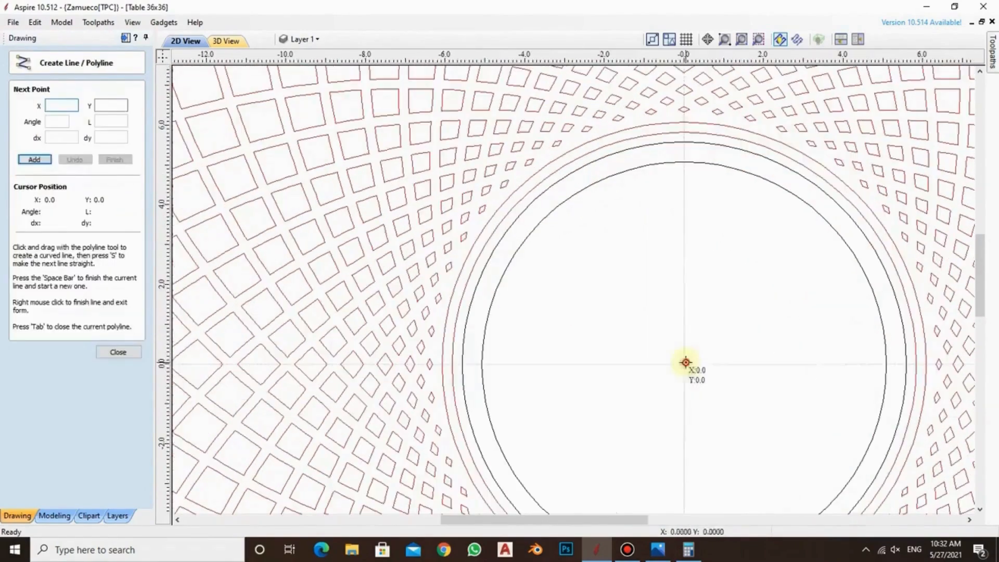
left_click(684, 363)
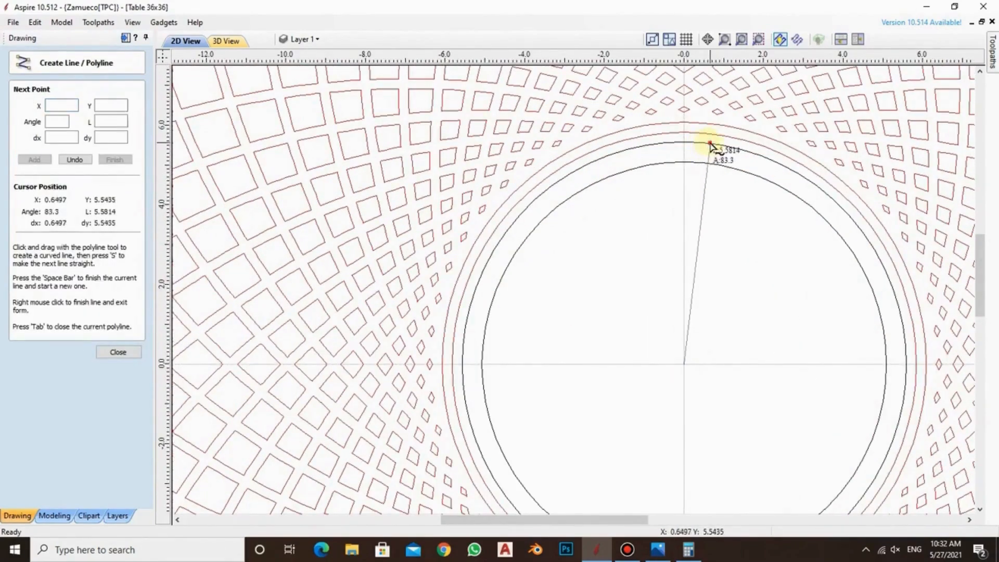
left_click(710, 144)
right_click(723, 188)
Create a mirrored copy of the slanted line on its left side, forming a narrow wedge from the panel's centre
scroll(698, 158, "up", 3)
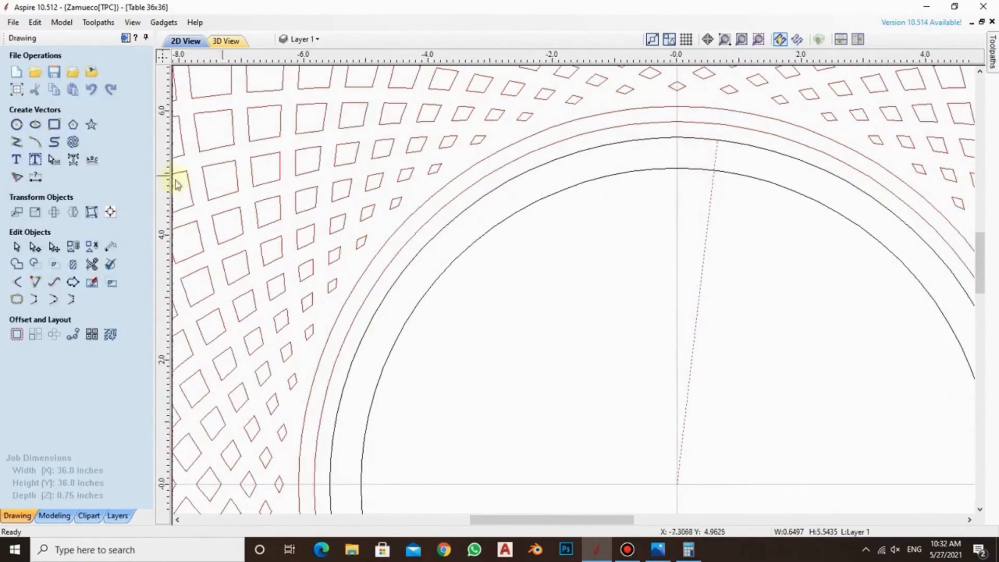
left_click(73, 212)
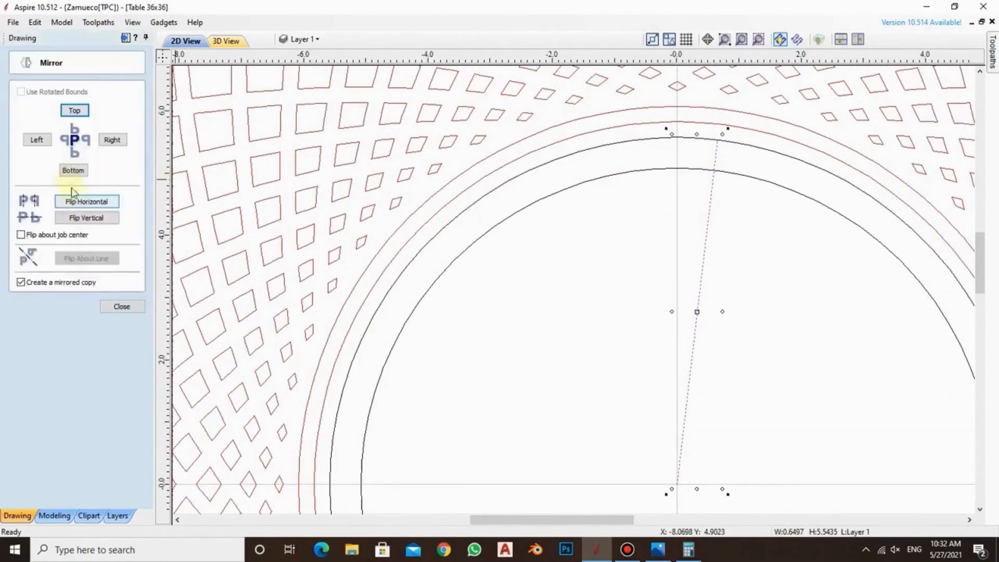
left_click(39, 142)
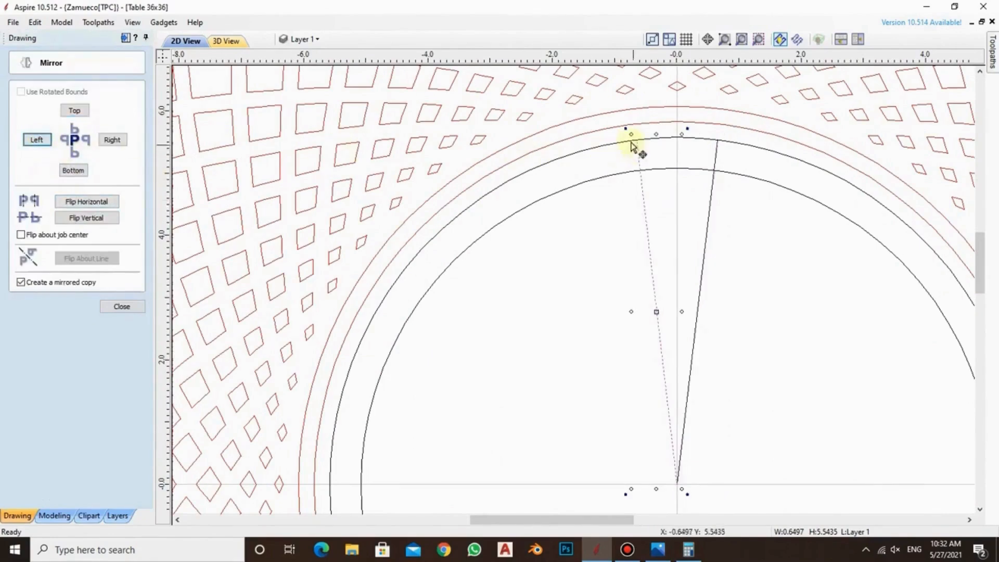
left_click(124, 306)
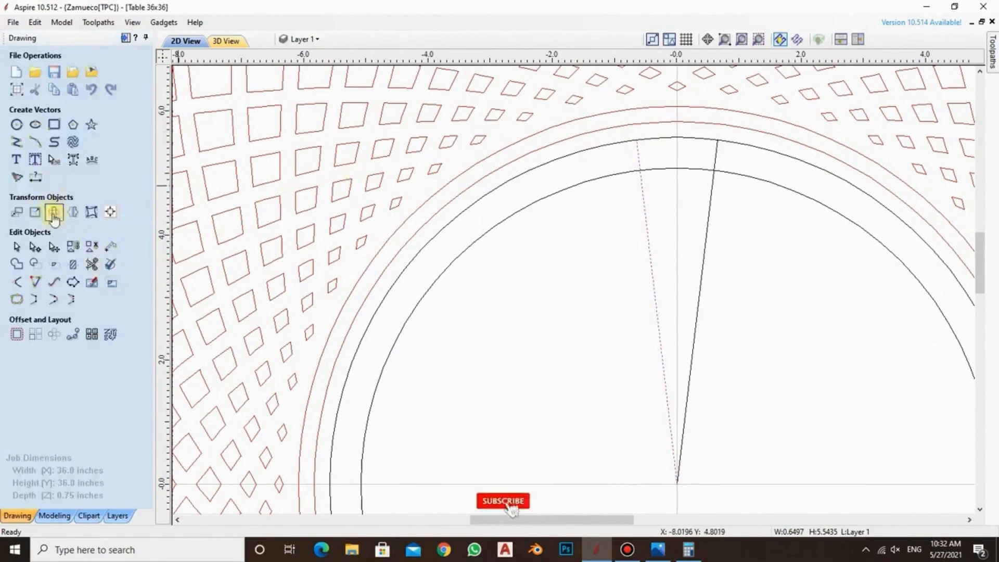
Trim the two Layer 1 circles and the wedge lines down to one closed curved block above the centre
left_click(72, 245)
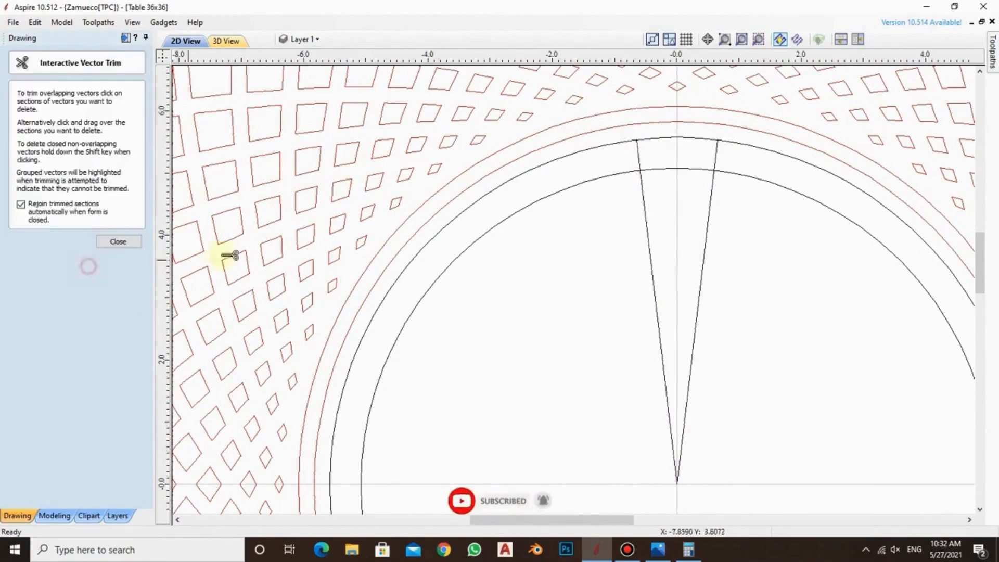
left_click(607, 174)
left_click(619, 147)
left_click(707, 208)
left_click(647, 232)
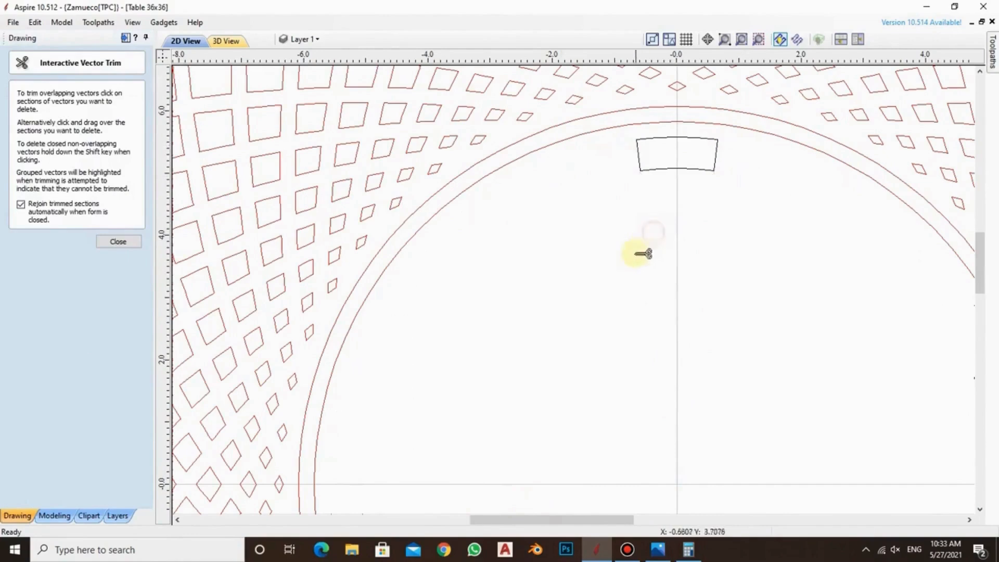
scroll(676, 193, "down", 2)
left_click(119, 241)
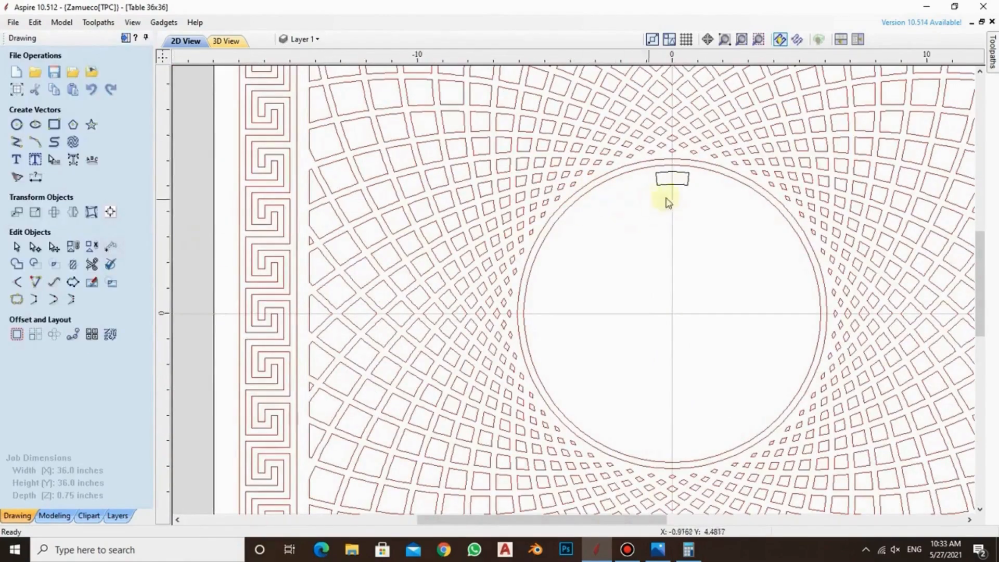
Circular-copy the curved block into 24 grouped, rotated items over a total angle of 360° around X 0, Y 0
left_click(684, 183)
left_click(54, 334)
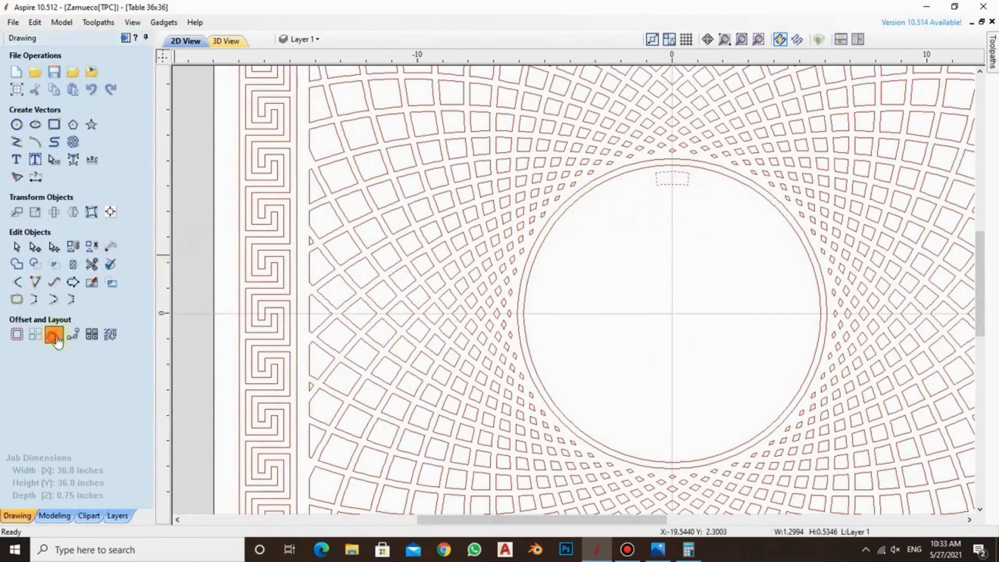
left_click(118, 145)
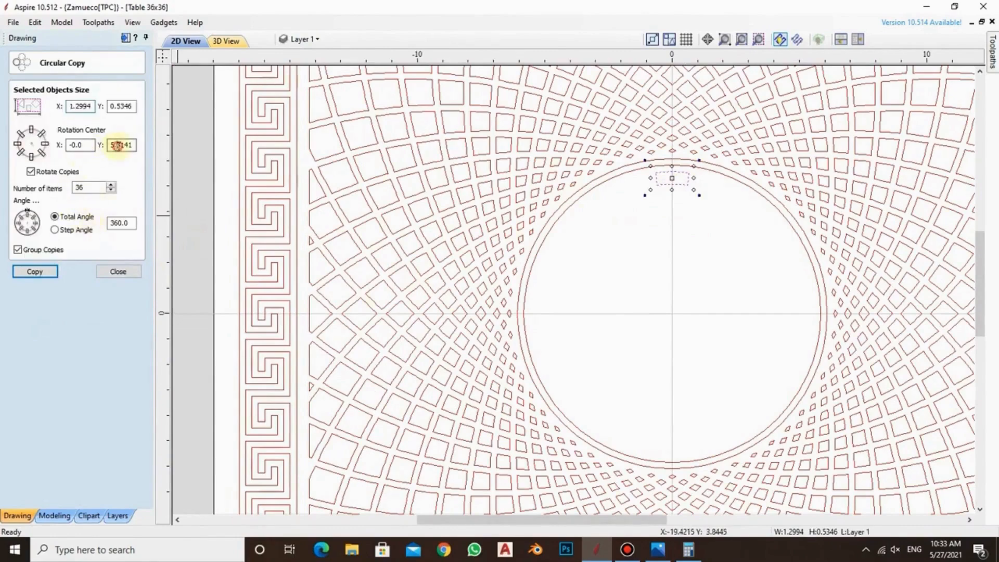
double_click(88, 187)
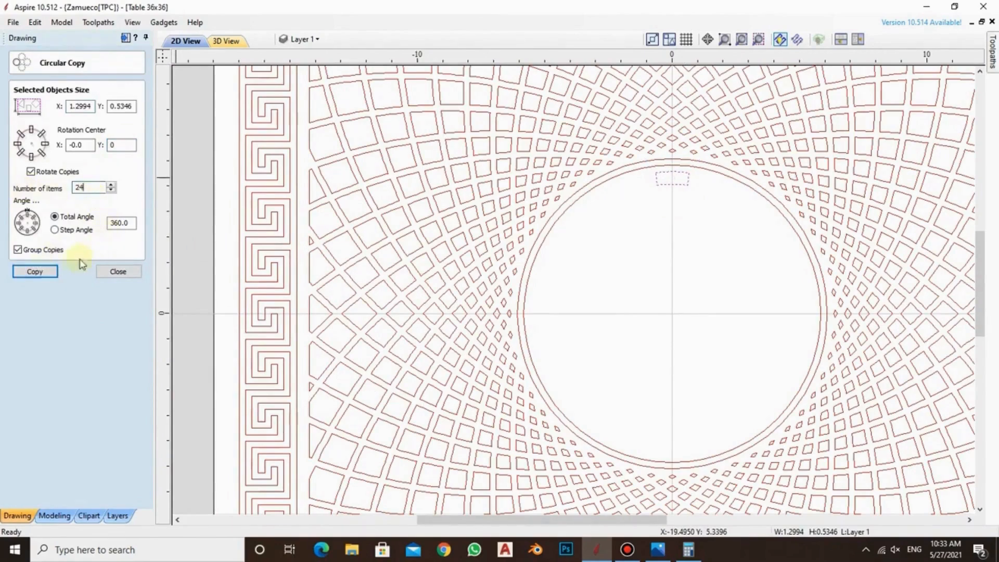
left_click(35, 271)
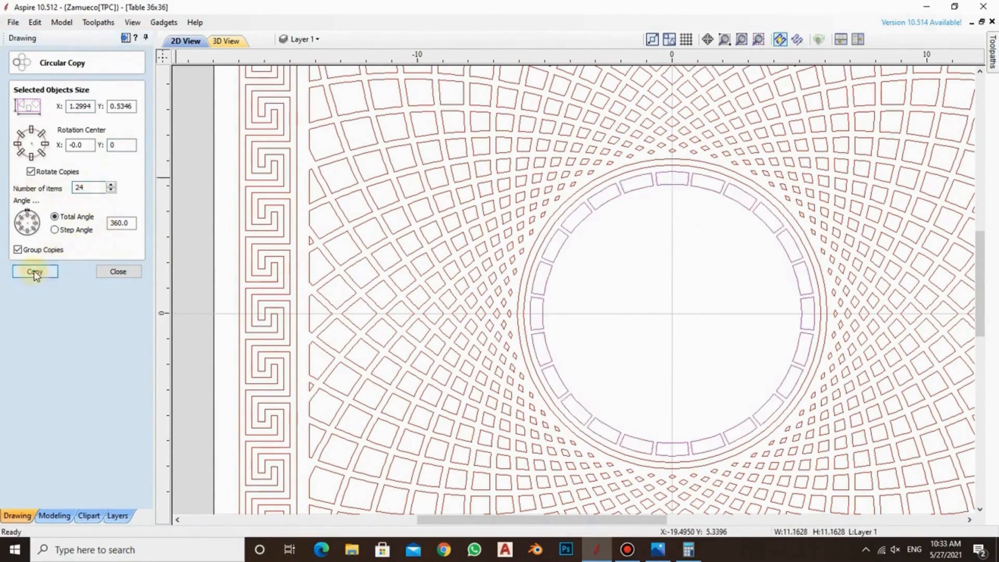
left_click(647, 262)
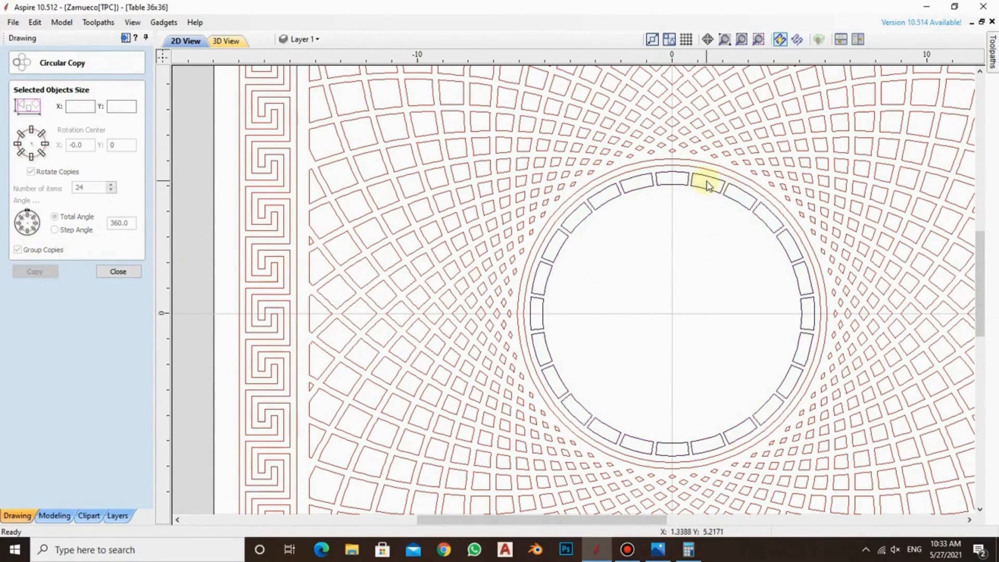
left_click(647, 161)
left_click(652, 243)
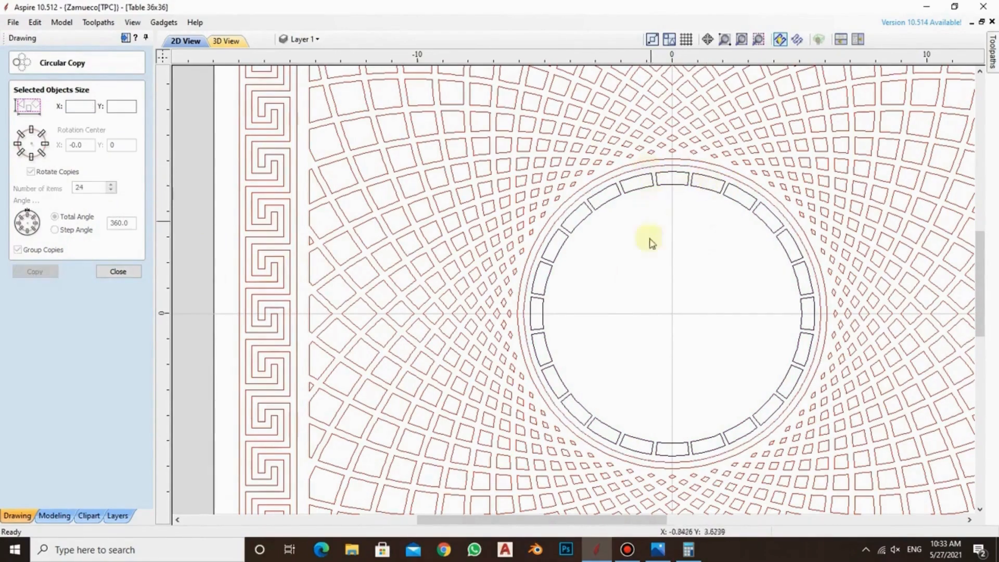
Draw a circle with a radius of about 5.08 inches from the panel's centre, touching the inner edge of the curved blocks
scroll(665, 357, "down", 5)
scroll(664, 348, "up", 4)
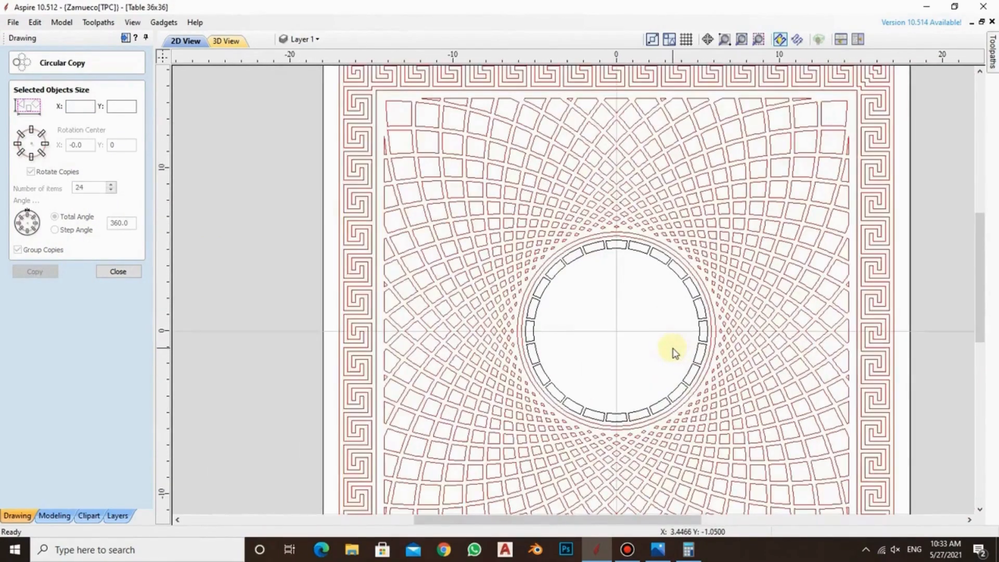
scroll(622, 336, "up", 1)
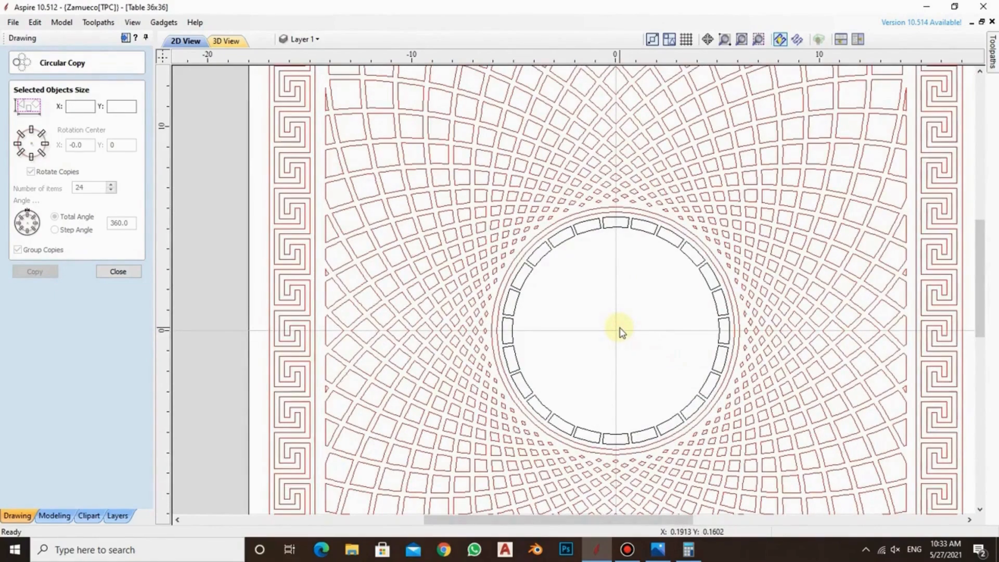
scroll(643, 354, "up", 2)
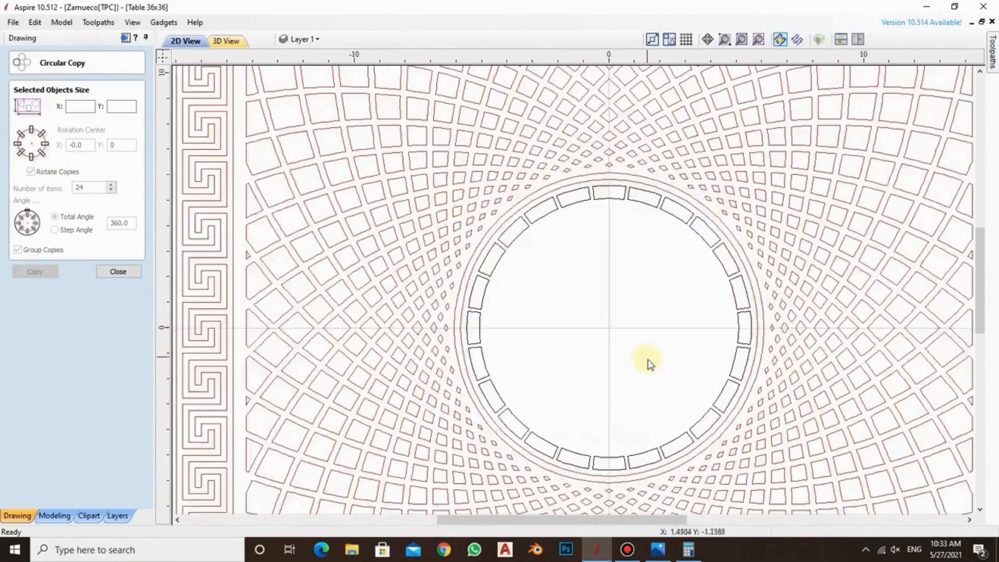
scroll(623, 167, "down", 1)
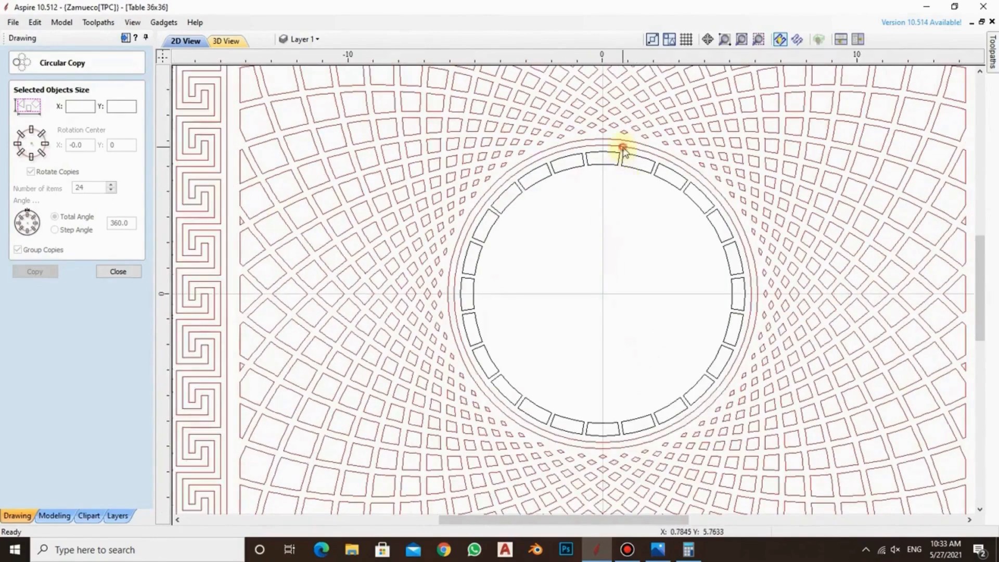
left_click(623, 149)
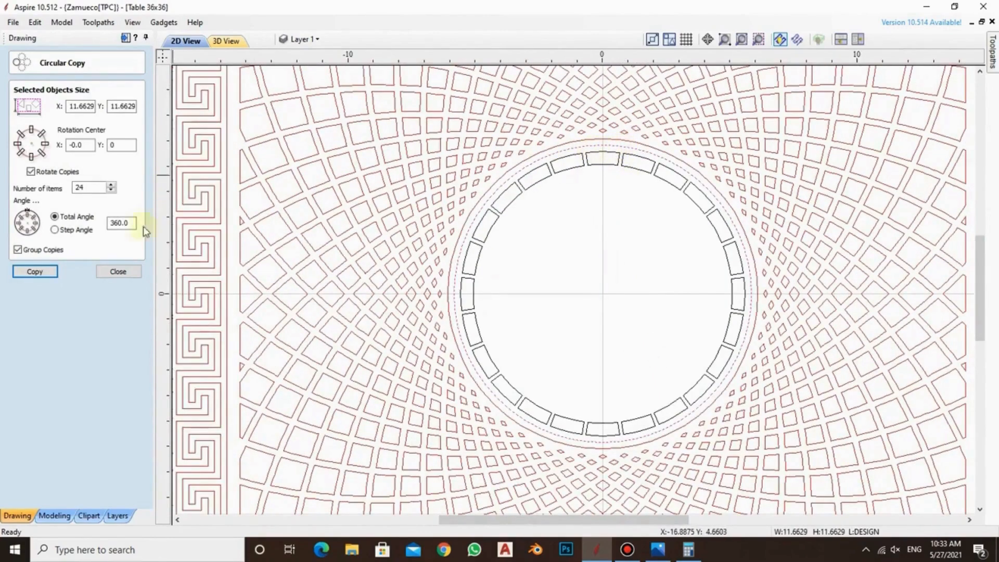
left_click(118, 271)
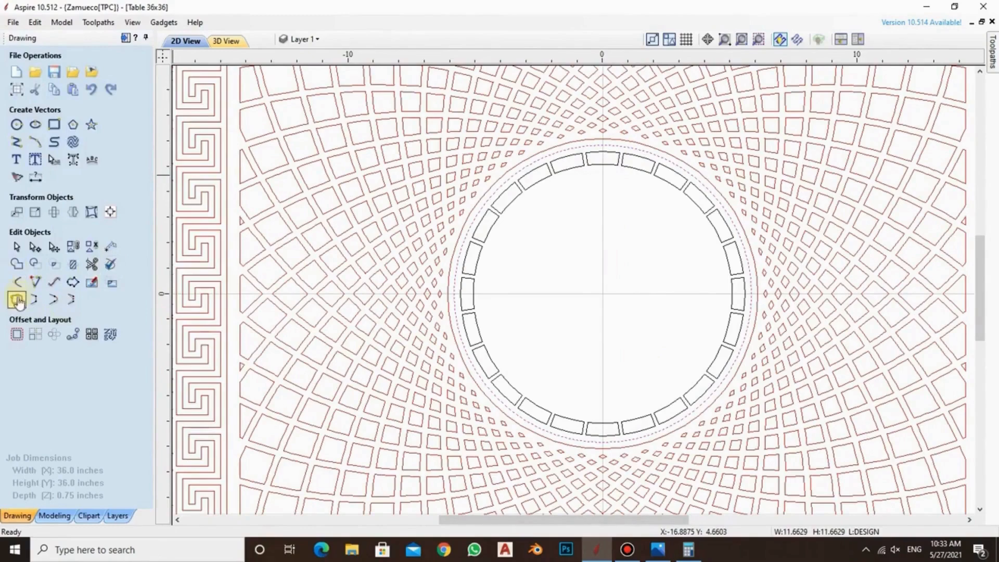
left_click(16, 124)
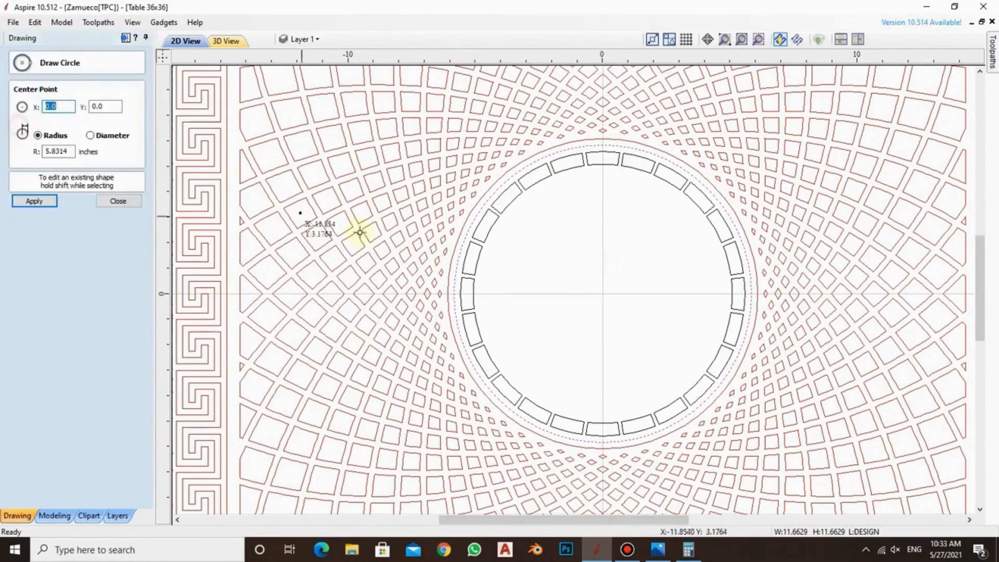
left_click(602, 292)
left_click(602, 163)
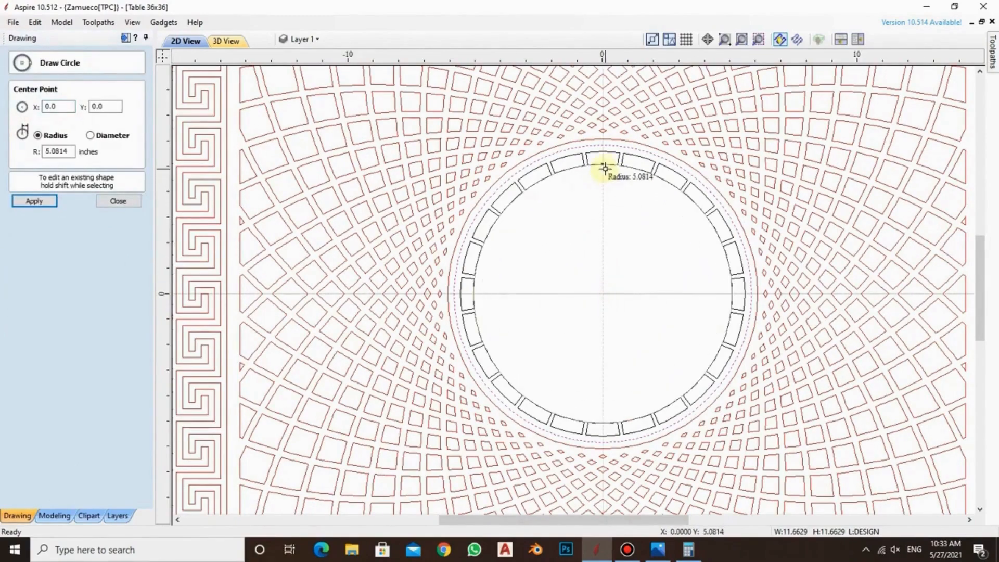
scroll(598, 161, "up", 3)
scroll(598, 161, "up", 1)
left_click(124, 201)
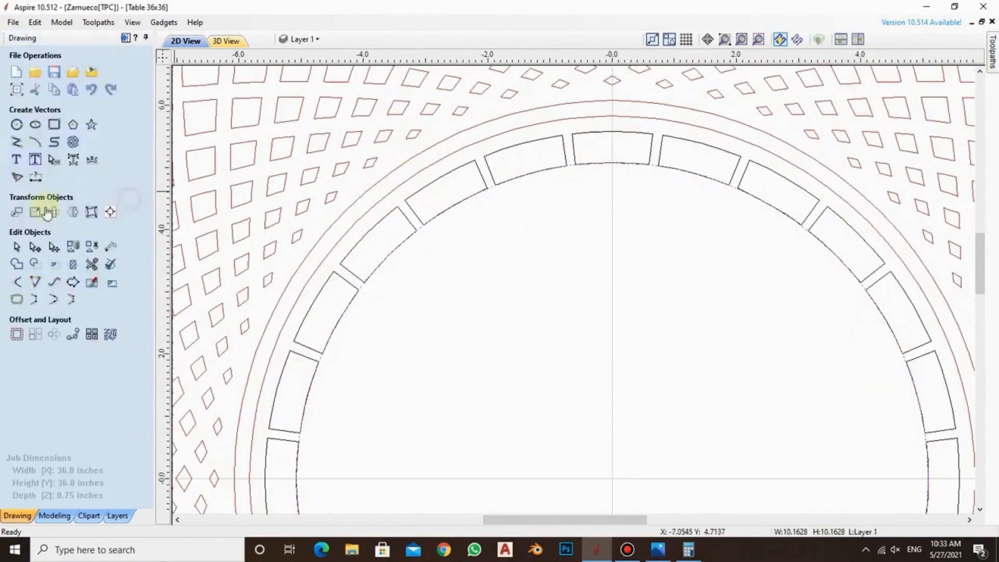
Offset the new circle inwards by 0.25 inches and delete the original circle
left_click(15, 336)
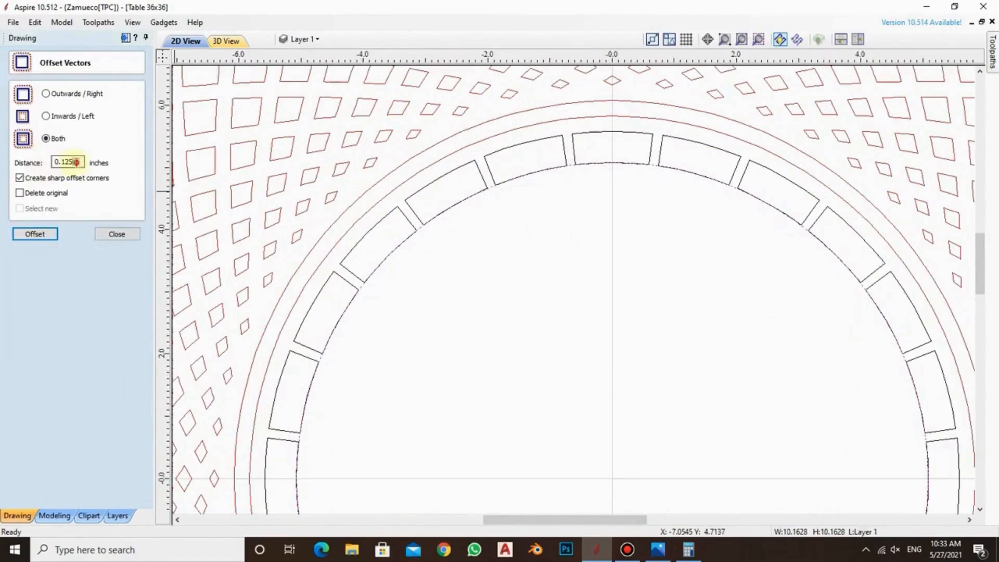
left_click(19, 178)
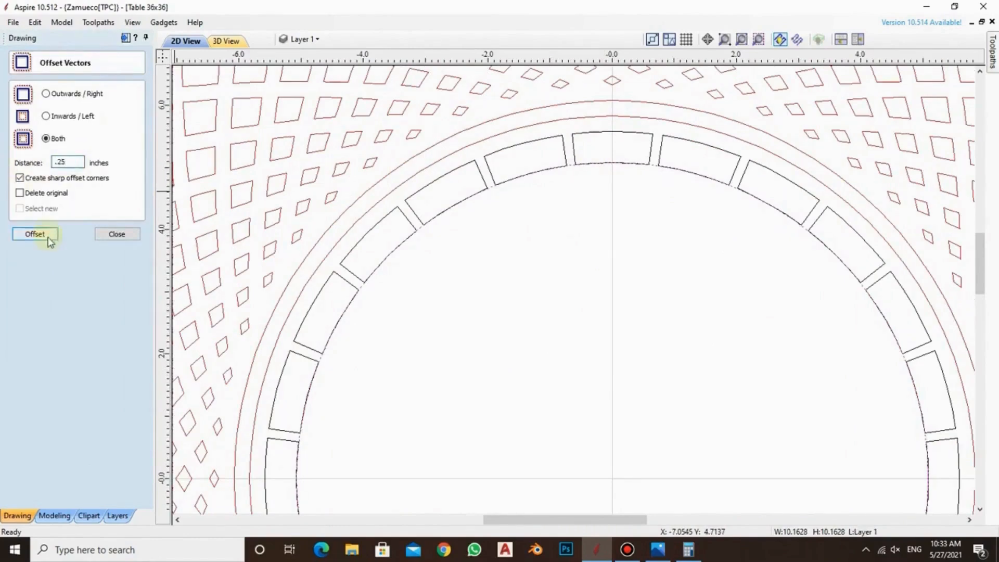
left_click(47, 116)
left_click(35, 234)
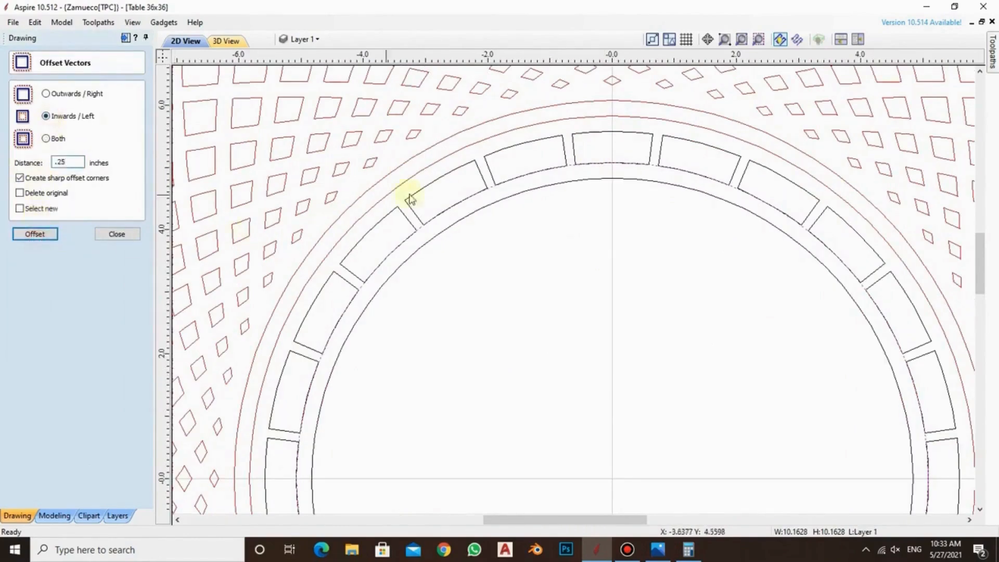
left_click(134, 234)
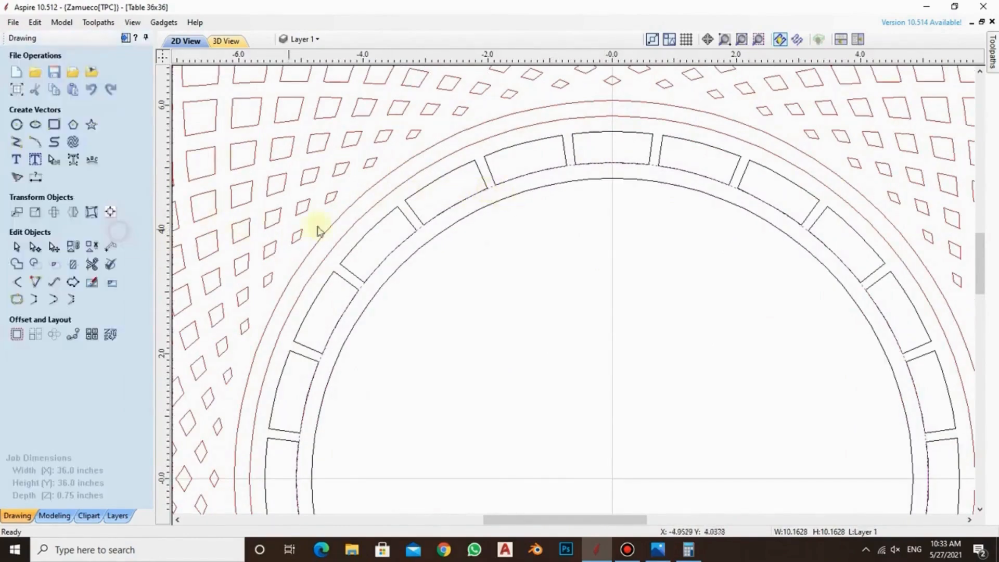
scroll(584, 171, "down", 3)
scroll(604, 167, "up", 1)
scroll(604, 163, "up", 1)
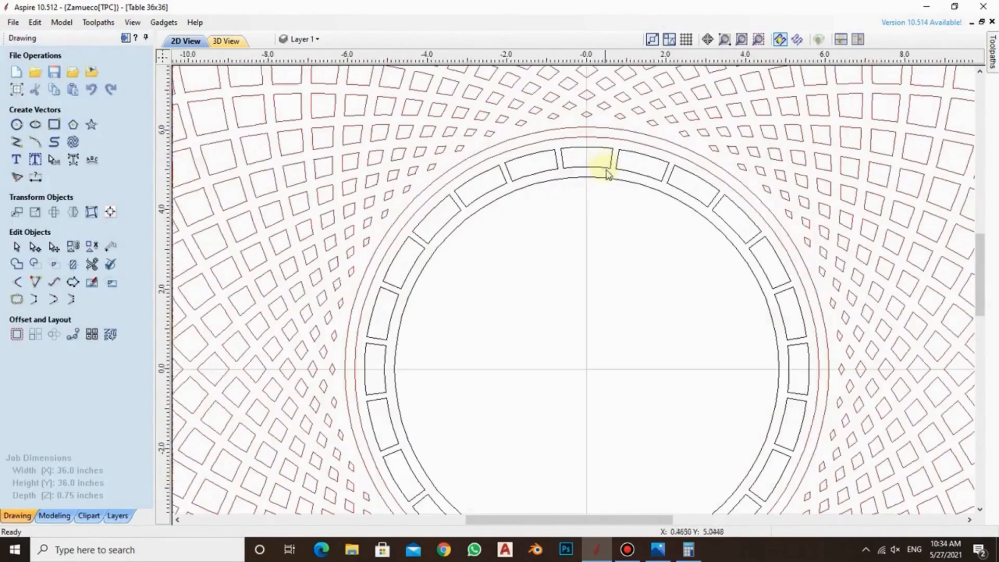
scroll(602, 173, "down", 2)
scroll(605, 179, "up", 1)
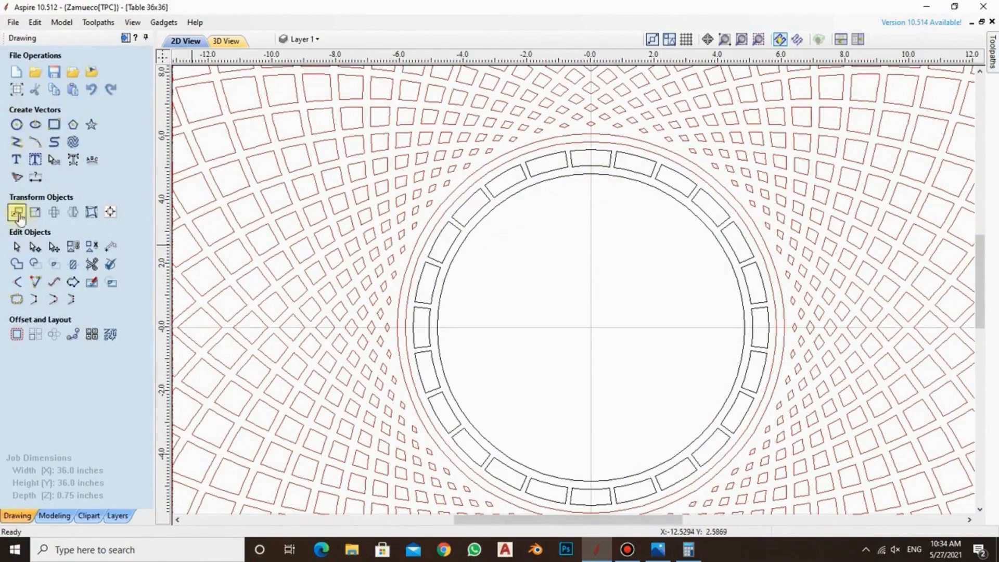
Draw a straight line about 5.08 inches long at about 96.7° from the panel's centre to the topmost block's lower-left corner
left_click(16, 141)
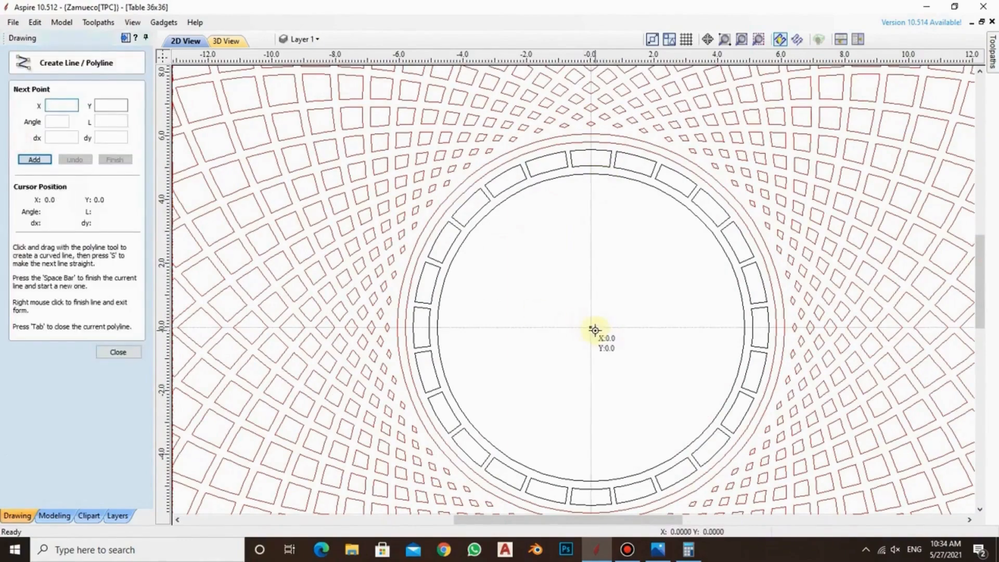
left_click(592, 328)
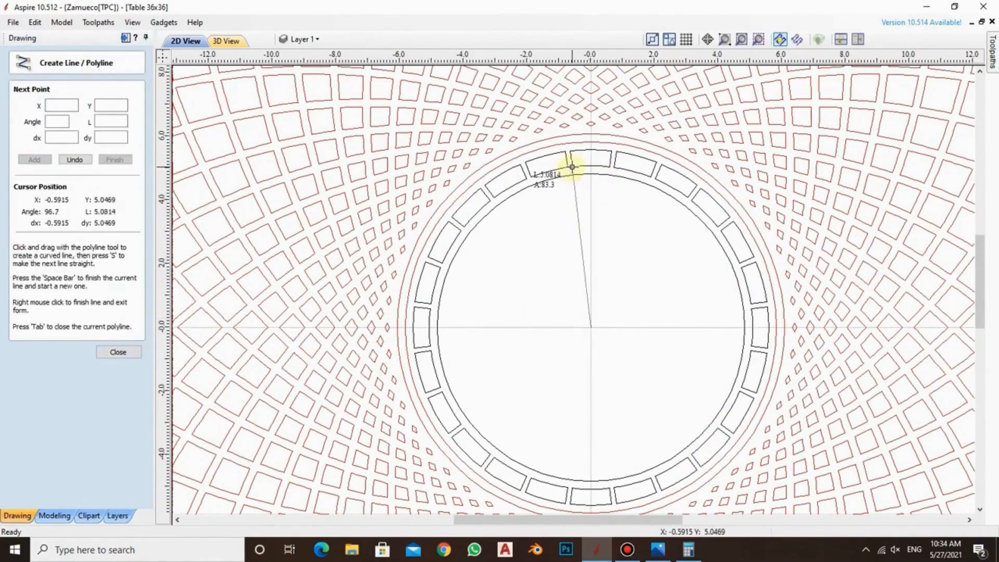
left_click(572, 167)
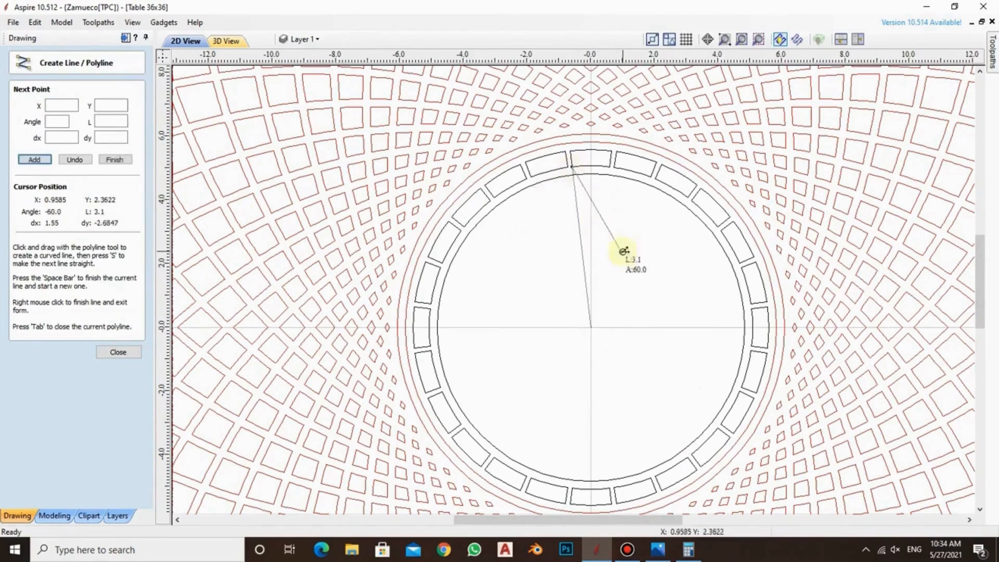
right_click(594, 283)
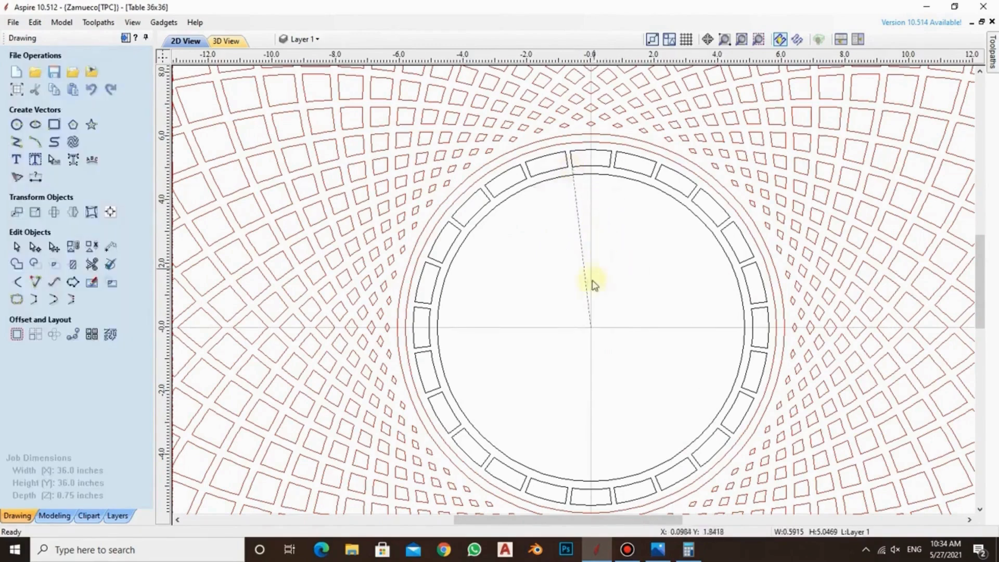
Create a mirrored copy of the slanted line on its right side, forming a wedge from the panel's centre
left_click(73, 212)
left_click(112, 140)
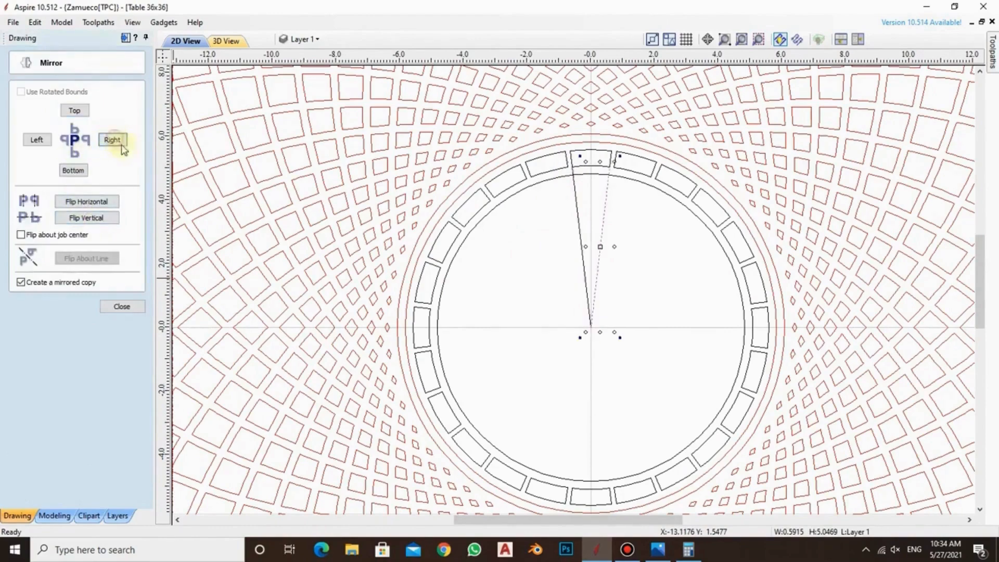
left_click(627, 205)
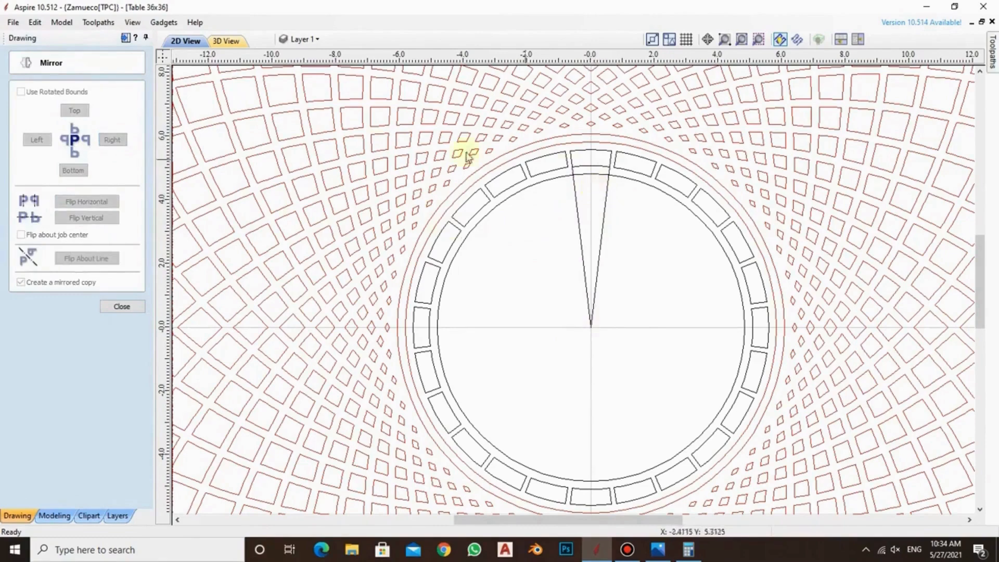
left_click(121, 307)
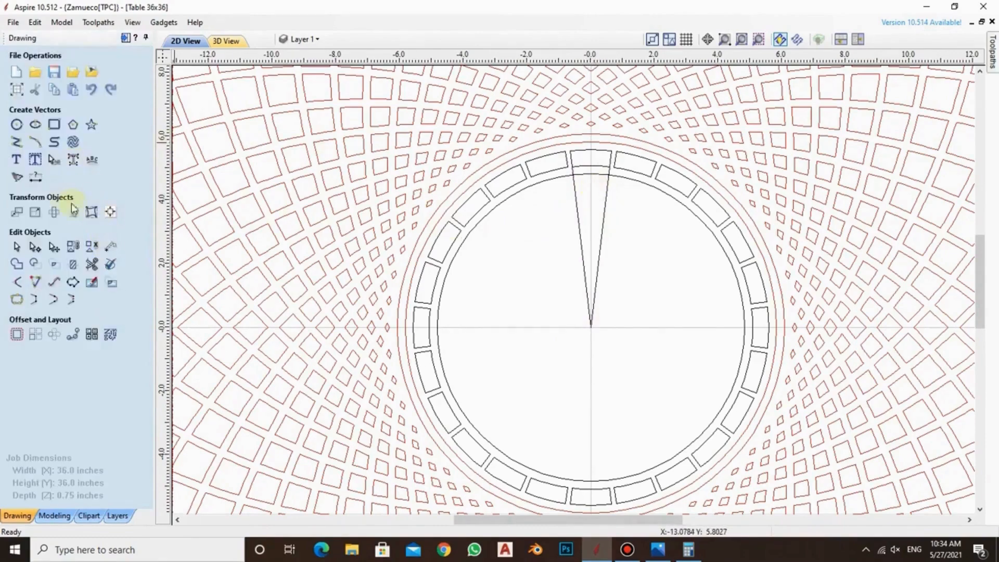
Draw a small circle with a radius of 0.5 inches at the panel's centre
left_click(16, 124)
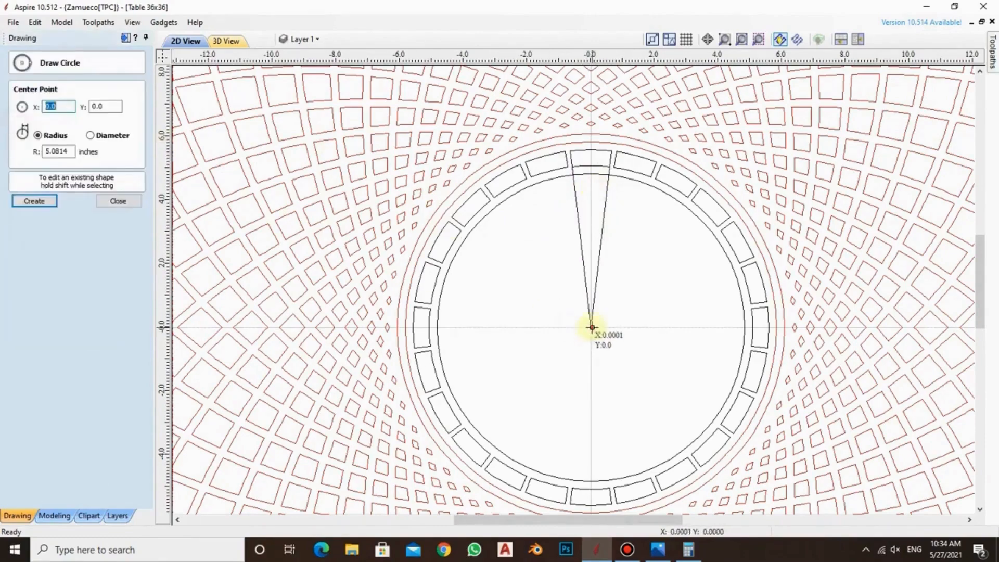
left_click(591, 328)
left_click(594, 324)
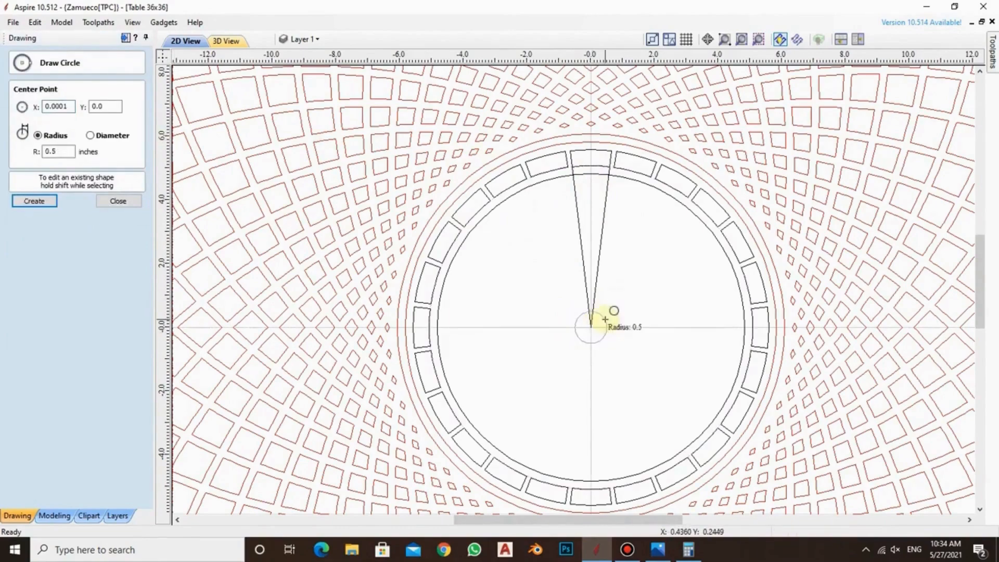
left_click(605, 319)
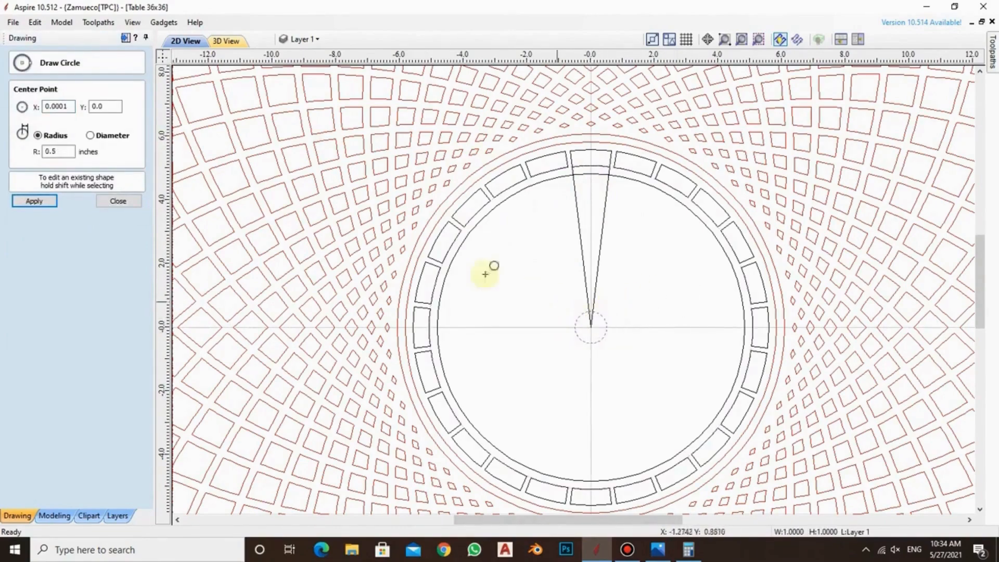
left_click(107, 200)
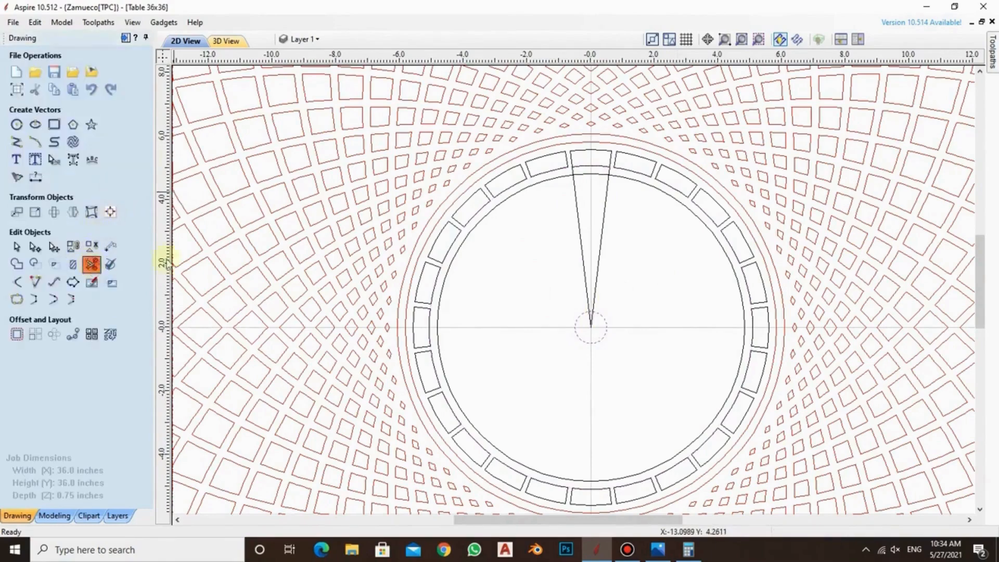
Trim the wedge lines, the offset circle and the small centre circle down to one closed tapered segment below the topmost block
left_click(93, 263)
scroll(587, 164, "up", 2)
scroll(588, 164, "up", 3)
left_click(577, 186)
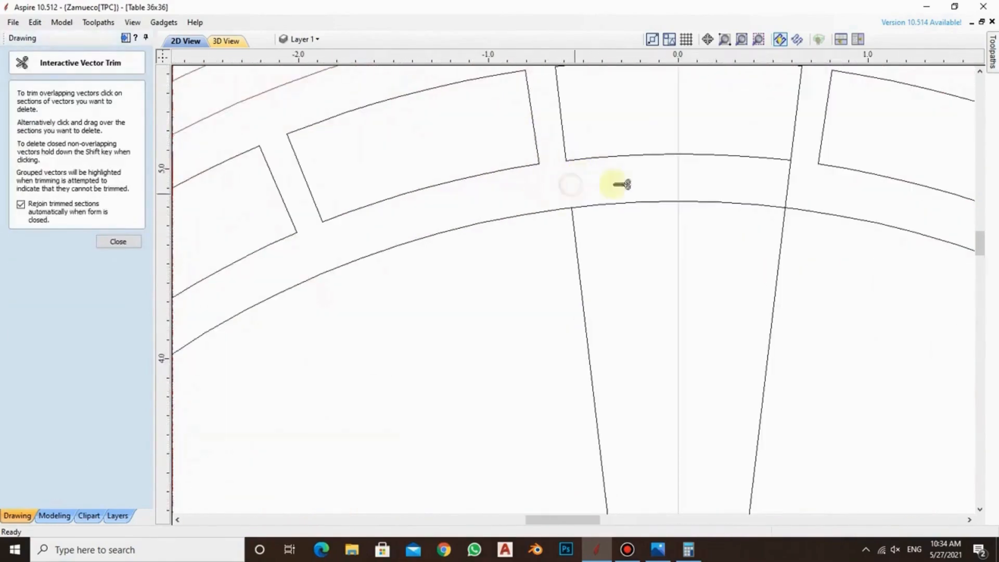
left_click(785, 186)
left_click(806, 212)
scroll(720, 211, "down", 3)
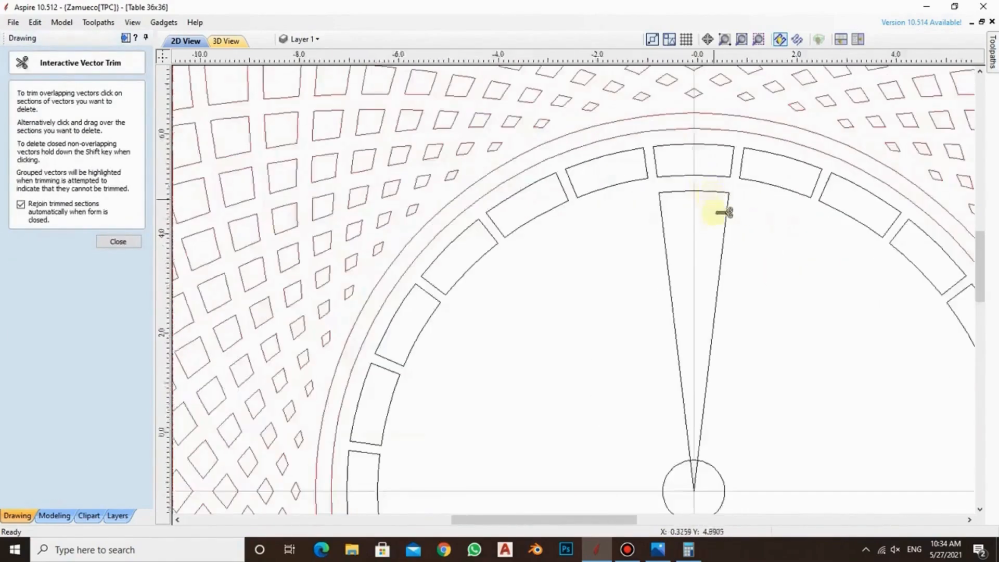
scroll(707, 379, "up", 1)
scroll(699, 379, "up", 2)
left_click(703, 373)
left_click(712, 373)
left_click(726, 359)
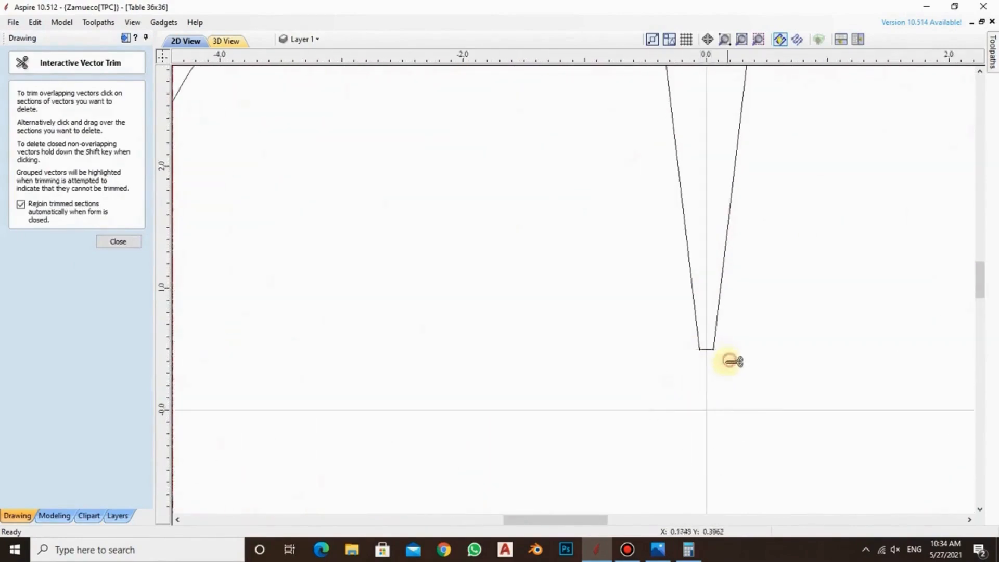
scroll(695, 354, "down", 1)
scroll(696, 355, "down", 5)
scroll(713, 352, "down", 3)
scroll(717, 343, "up", 2)
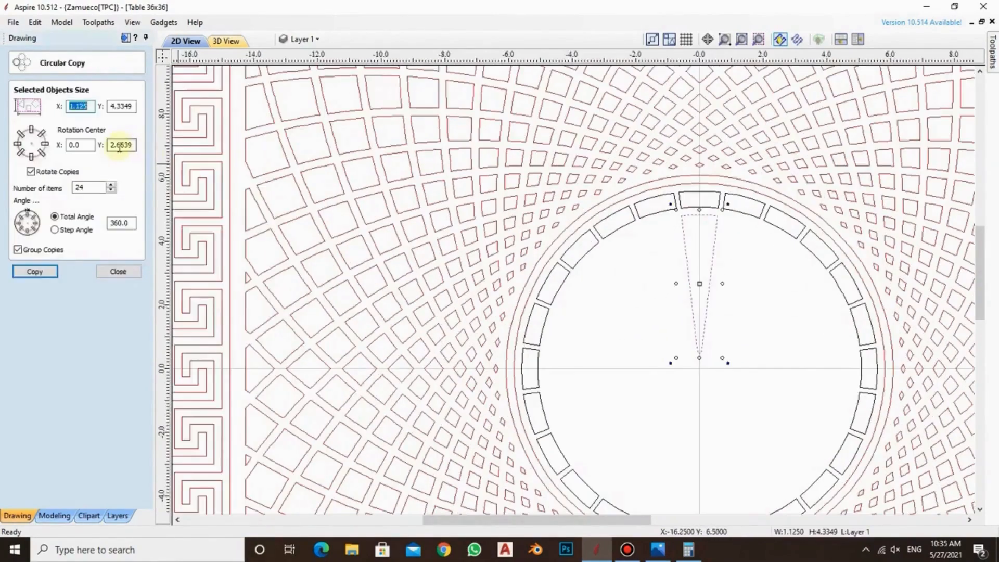
Circular-copy the tapered segment into 24 grouped, rotated items over a total angle of 360° around X 0, Y 0
double_click(119, 146)
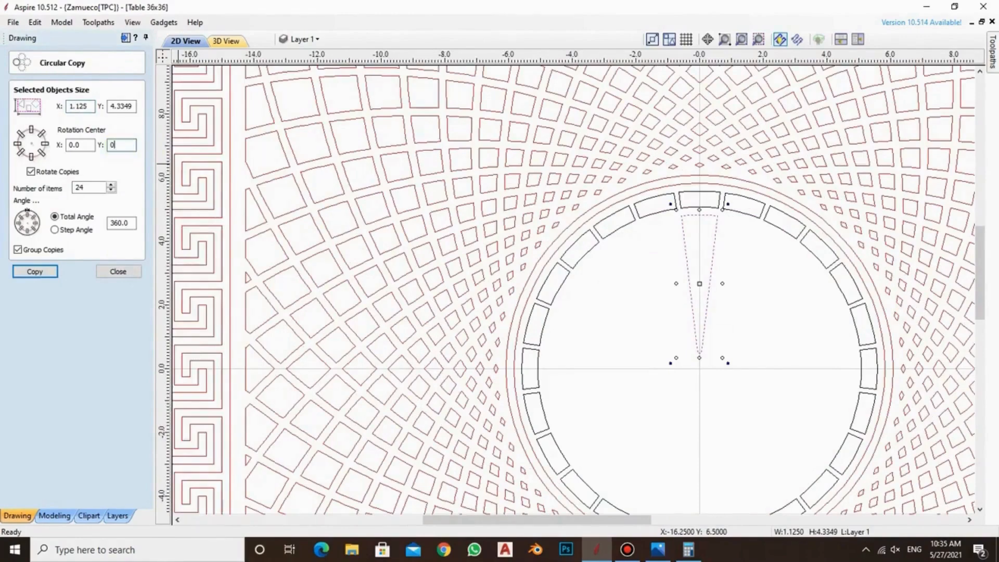
left_click(35, 271)
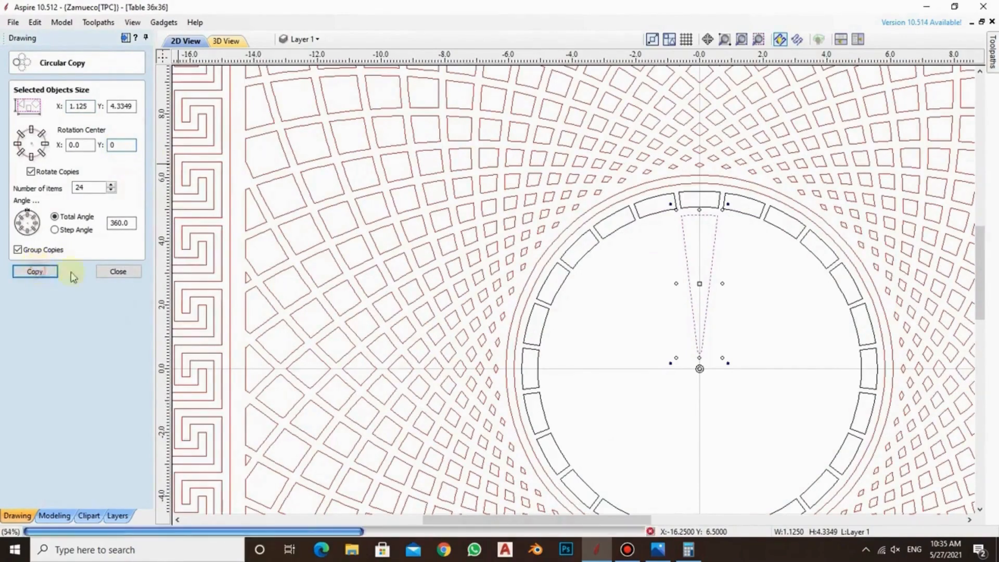
scroll(602, 289, "down", 2)
scroll(653, 295, "up", 4)
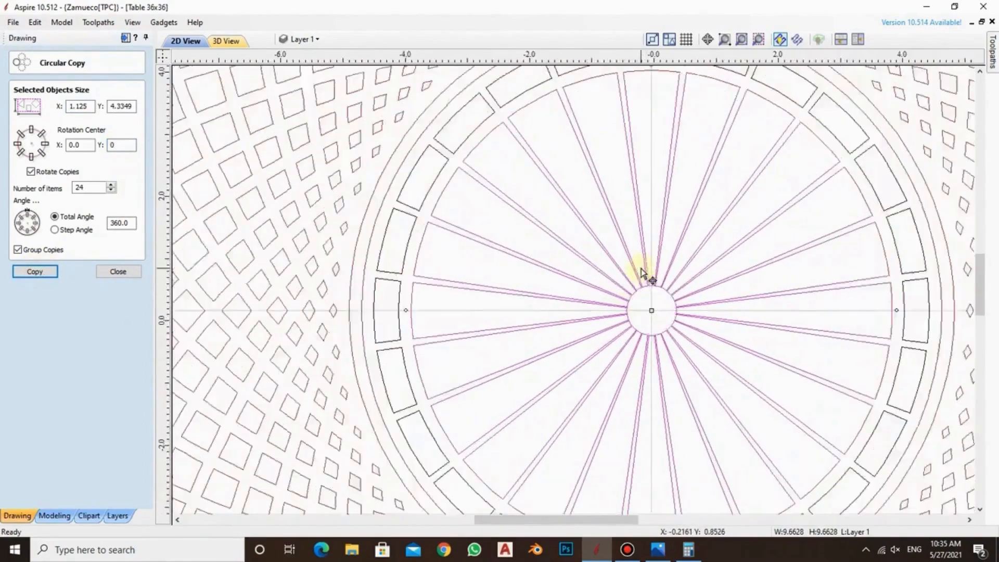
scroll(592, 172, "down", 2)
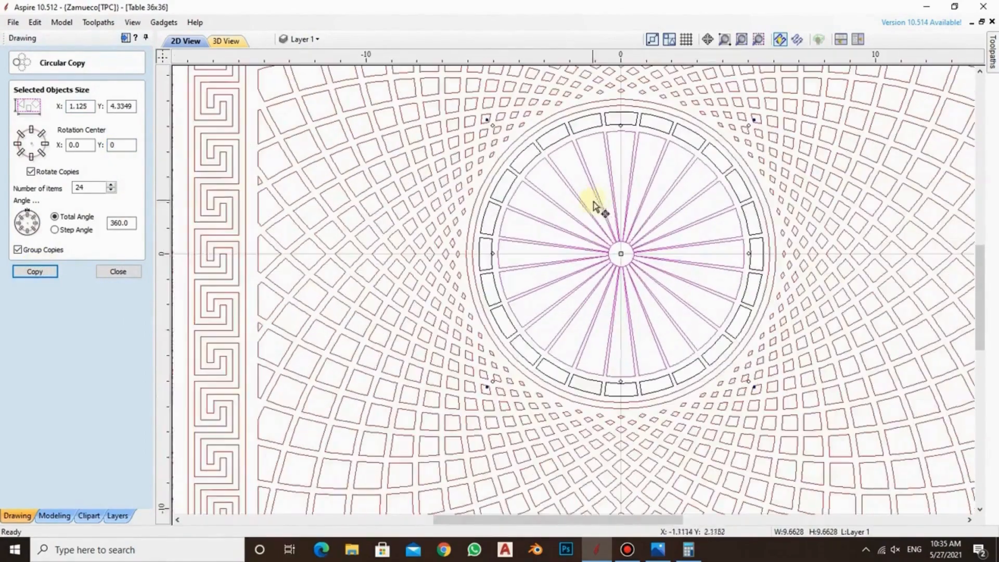
left_click(752, 216)
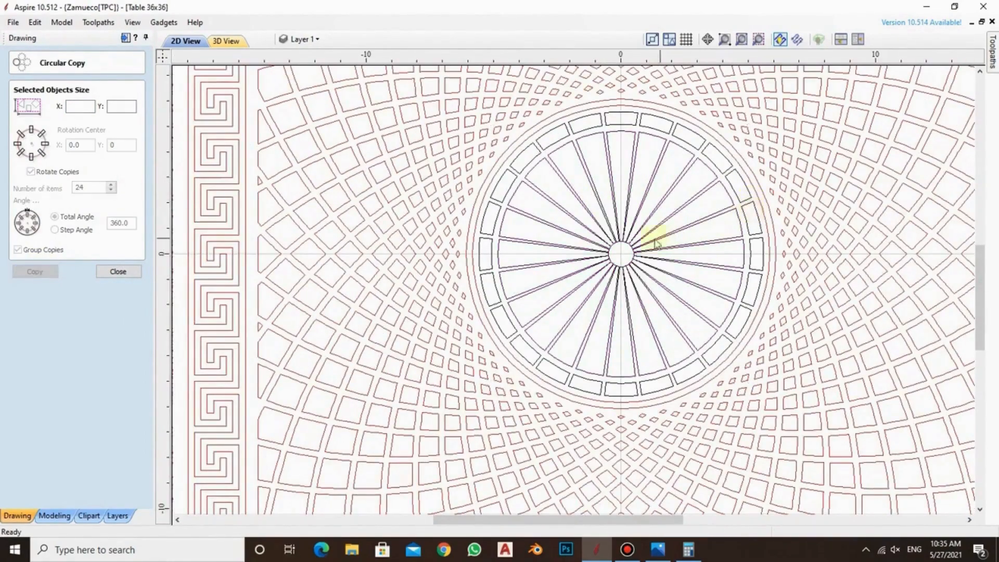
Draw a circle with a radius of 0.425 inches at the panel's centre, inside the inner ends of the radial segments
scroll(640, 244, "up", 4)
scroll(578, 263, "up", 5)
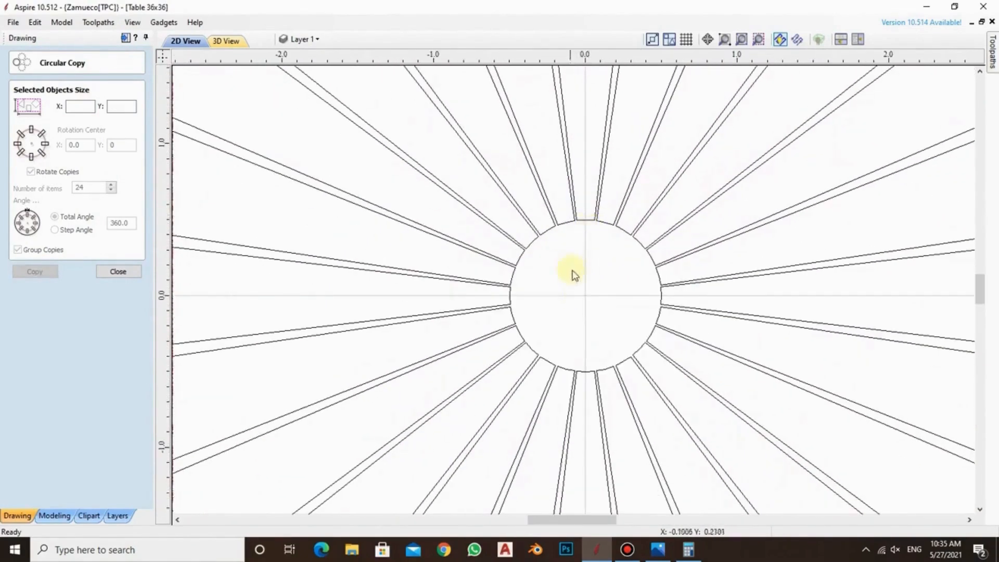
scroll(573, 275, "down", 2)
left_click(118, 271)
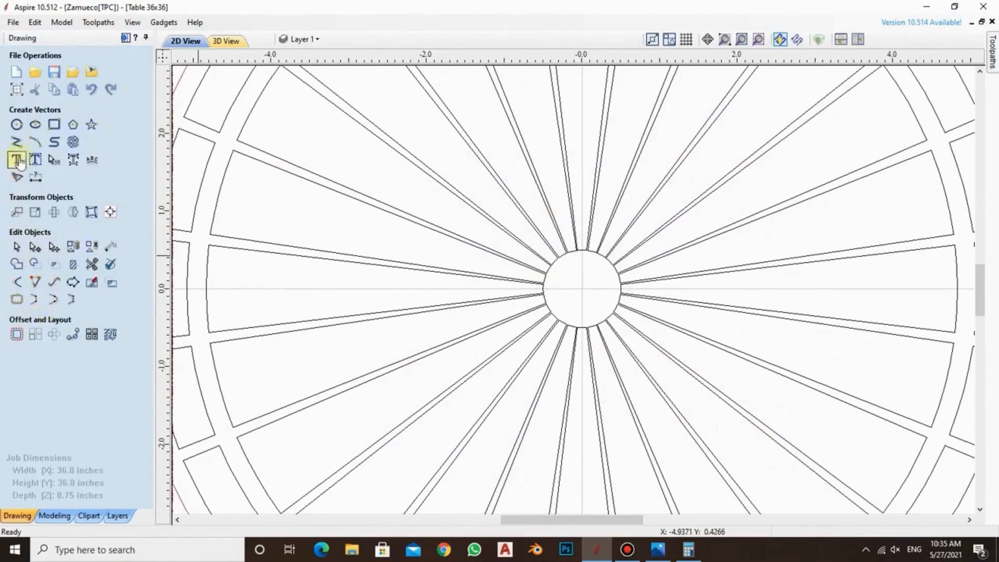
left_click(16, 124)
scroll(631, 278, "up", 3)
left_click(638, 278)
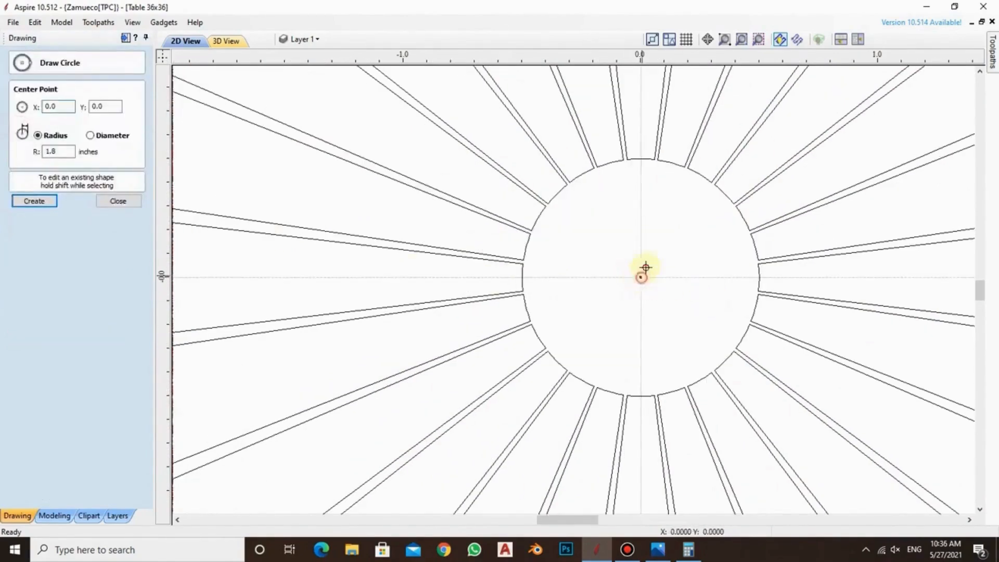
left_click(662, 175)
scroll(653, 241, "down", 10)
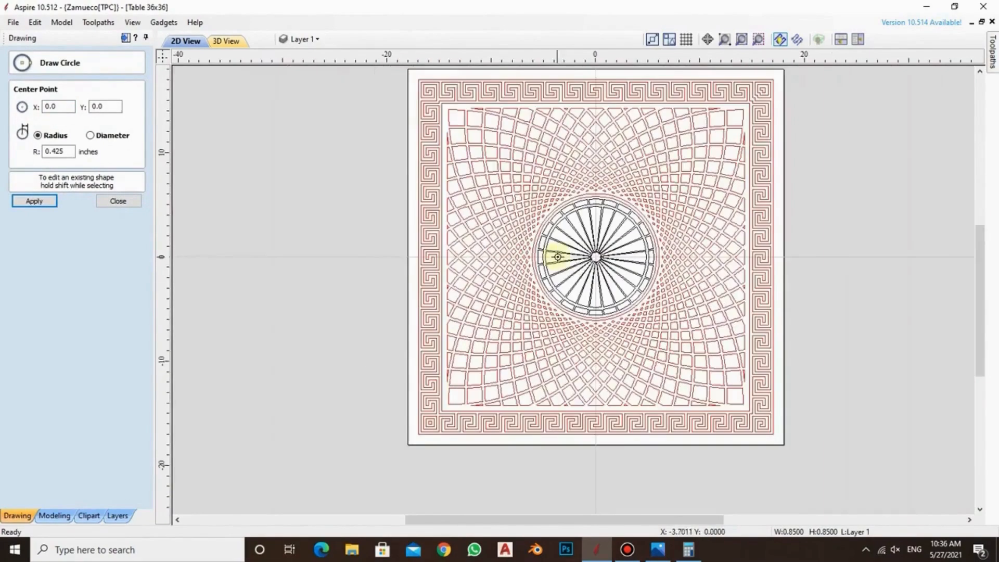
left_click(118, 201)
Move the central rosette's circles, ring blocks and radial segments to the DESIGN layer
left_click_drag(335, 164, 723, 370)
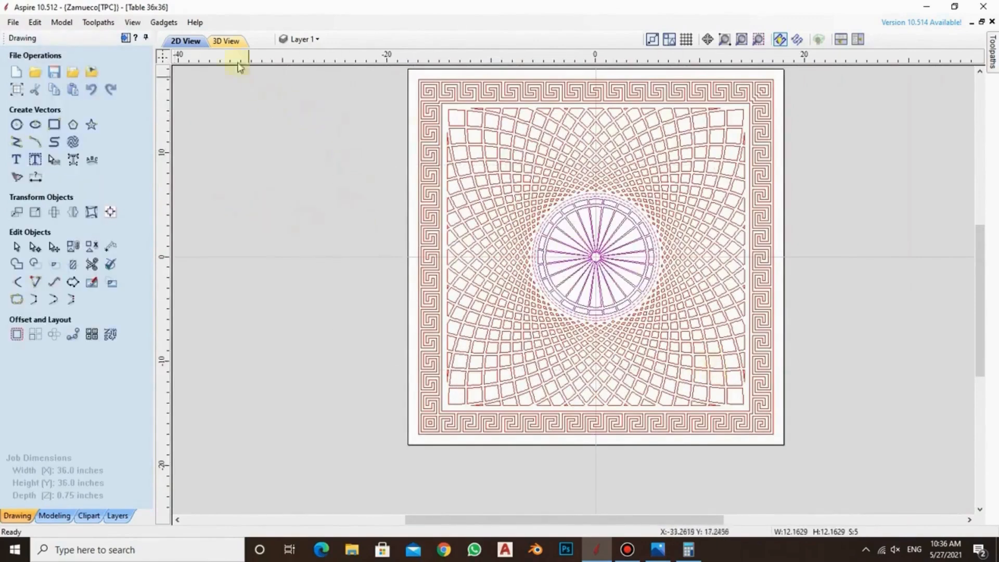
right_click(597, 276)
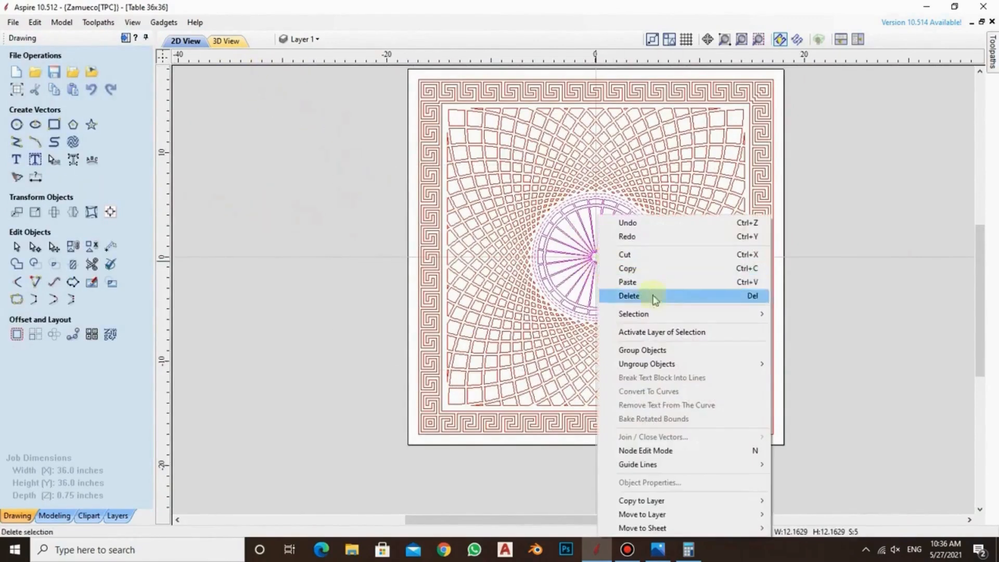
mouse_move(761, 514)
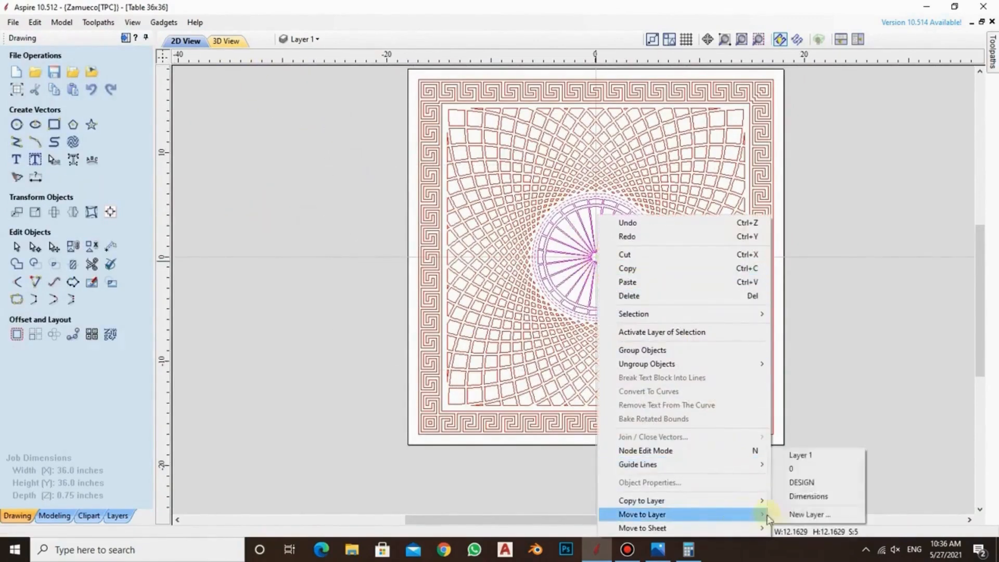
left_click(802, 482)
left_click(843, 270)
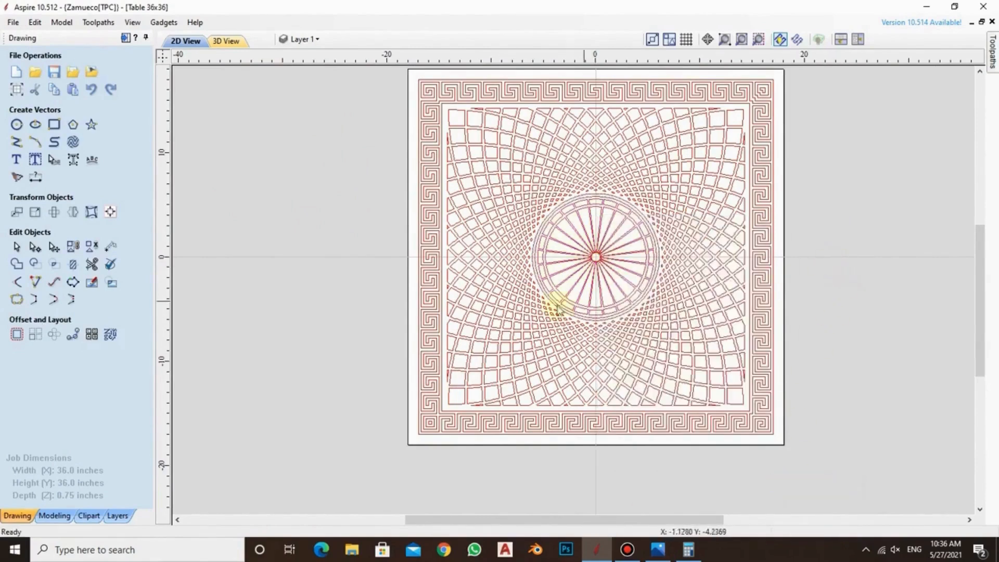
scroll(558, 310, "down", 2)
scroll(665, 262, "up", 1)
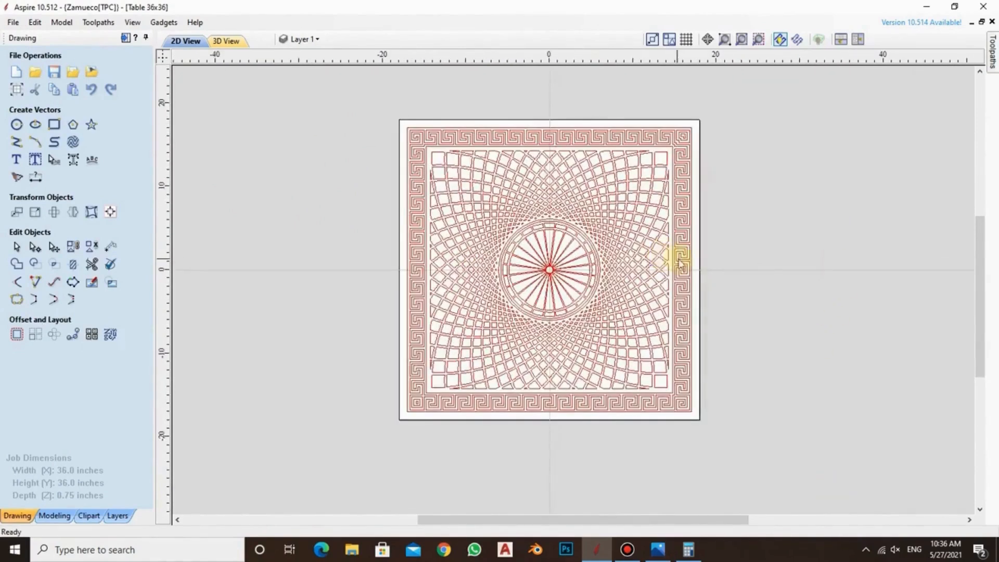
scroll(499, 224, "down", 1)
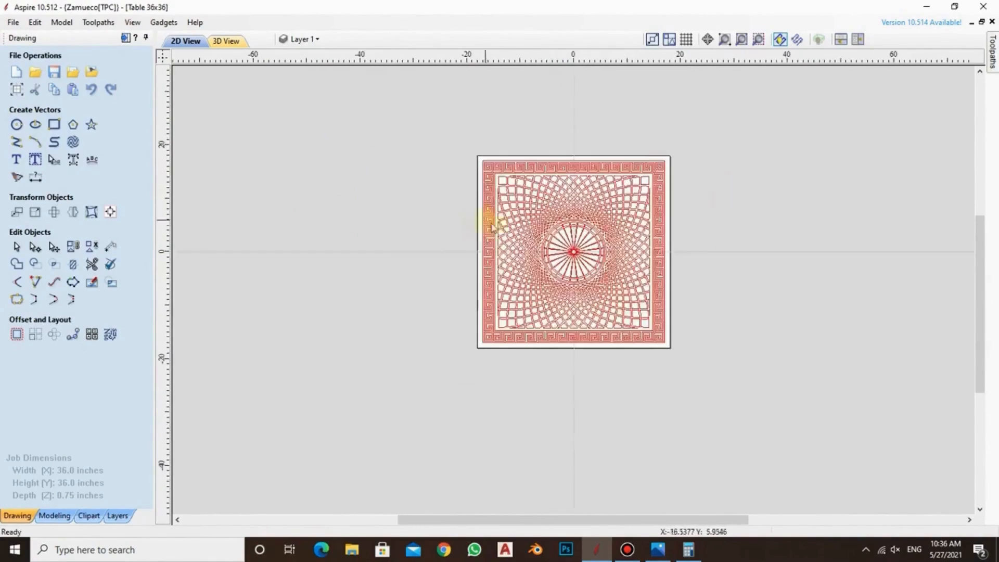
scroll(569, 229, "up", 2)
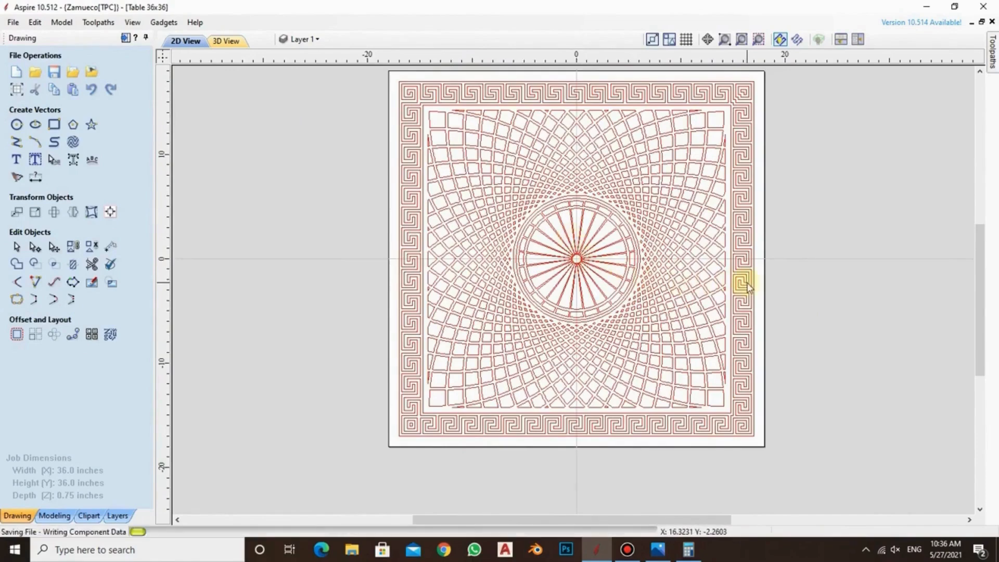
scroll(584, 201, "down", 1)
scroll(687, 208, "up", 1)
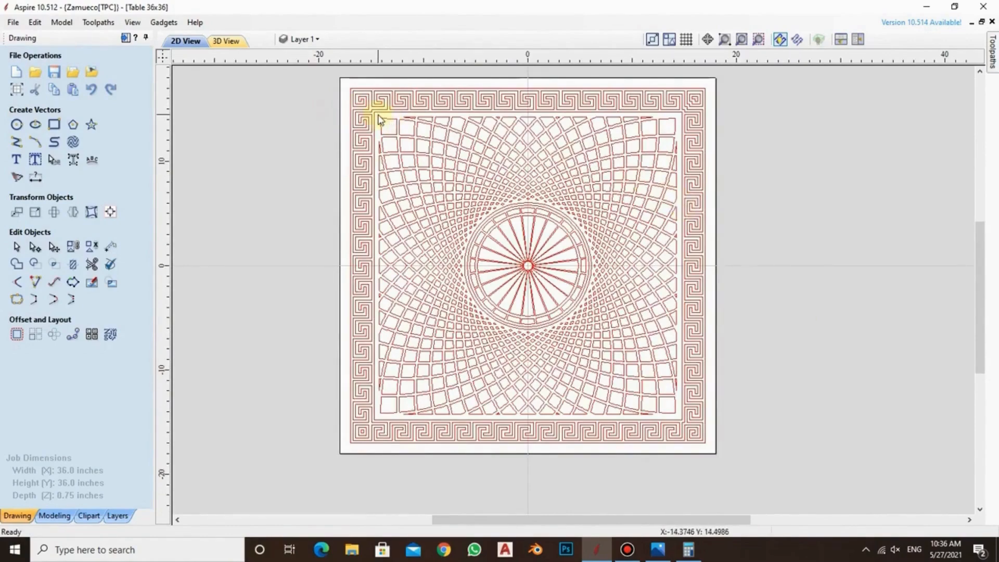
Move the cell pattern and central rosette inside the Greek key border to a new green layer named V-Carve
mouse_move(378, 120)
left_mouse_down()
mouse_move(575, 308)
mouse_move(693, 397)
mouse_move(686, 420)
mouse_move(674, 416)
left_mouse_up()
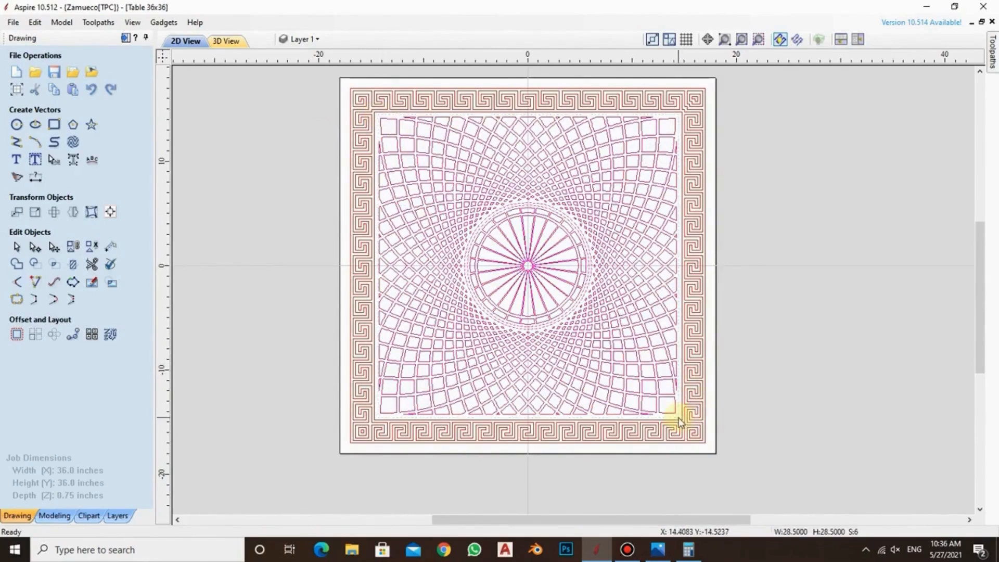
right_click(577, 229)
mouse_move(688, 507)
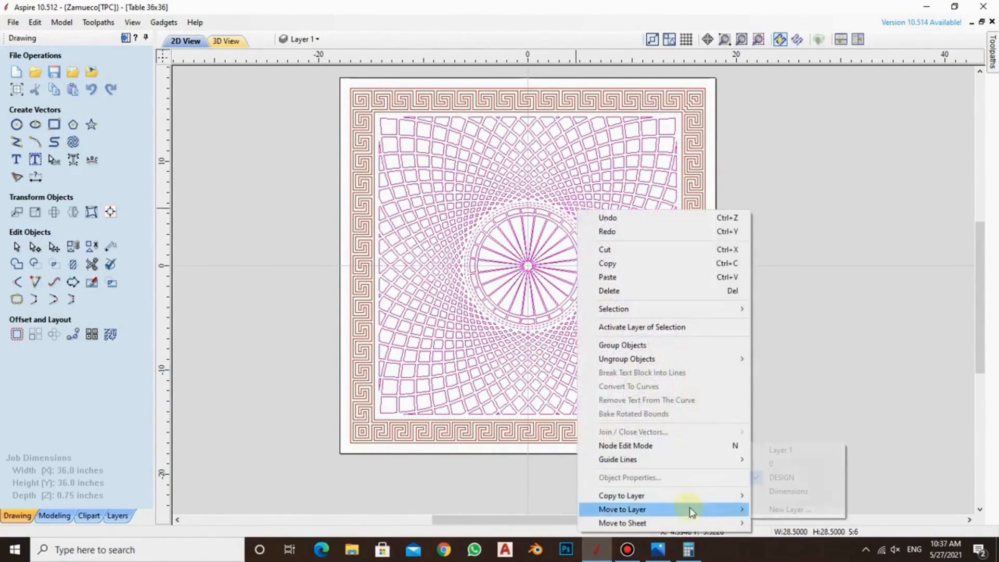
left_click(760, 509)
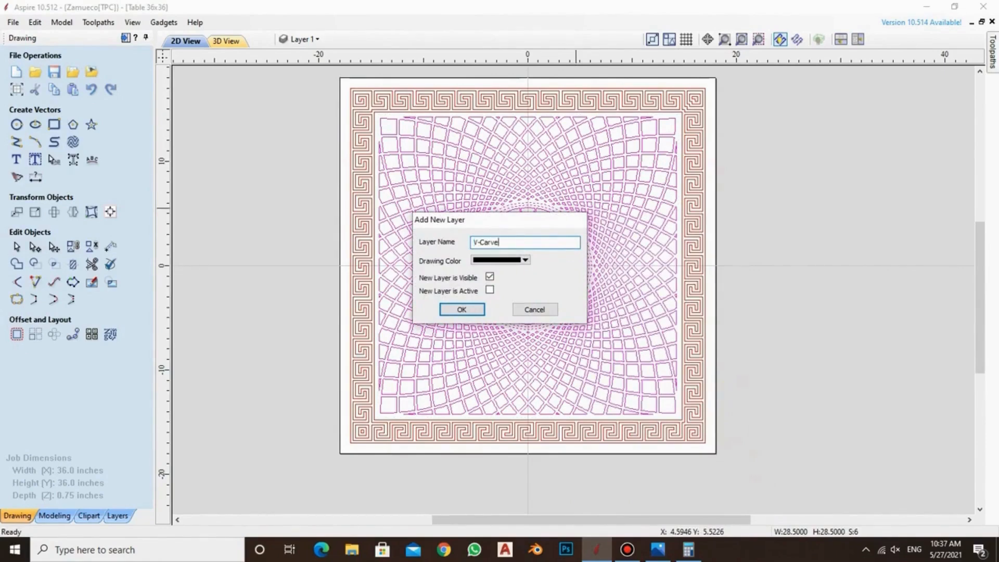
left_click(526, 260)
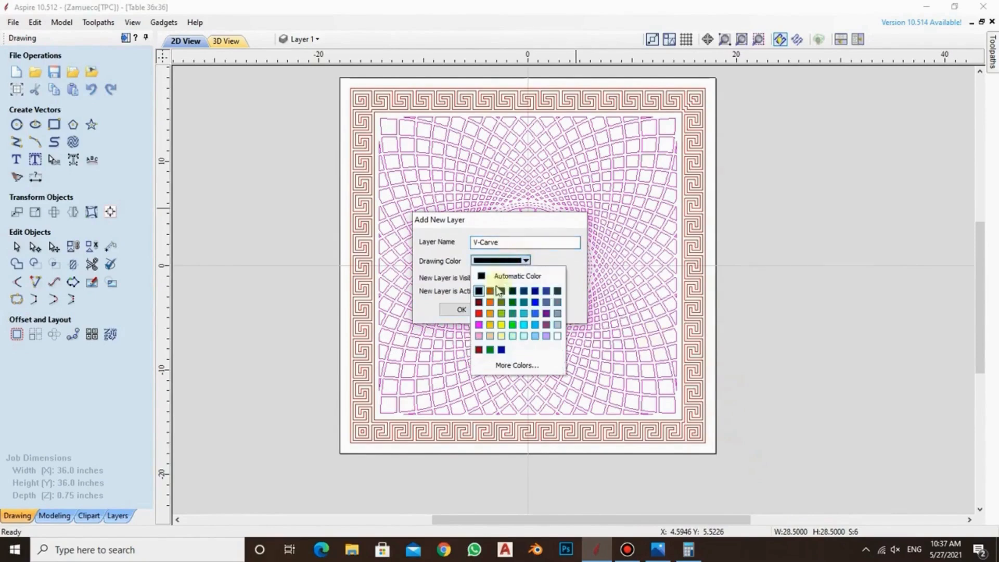
left_click(521, 303)
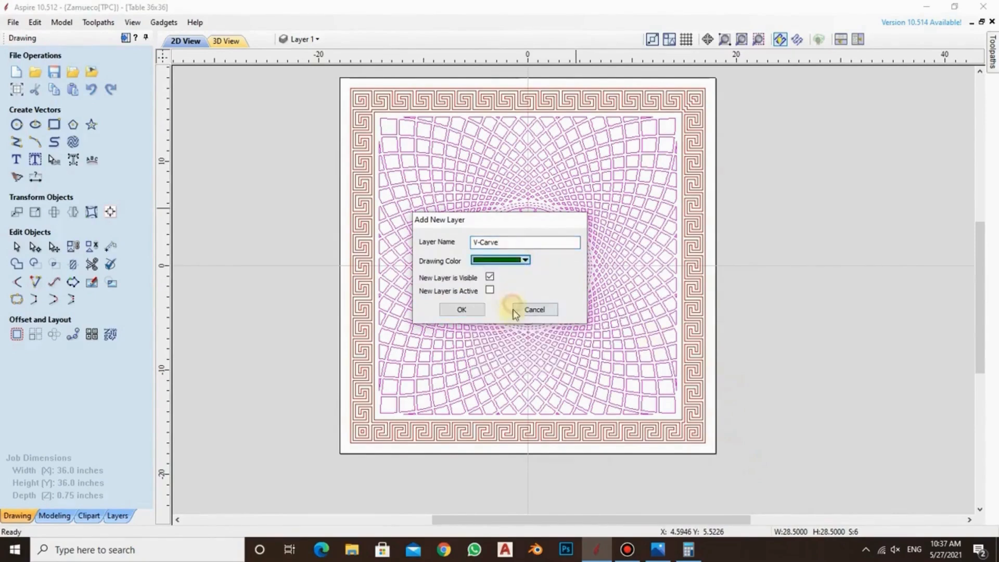
left_click(461, 309)
left_click(761, 226)
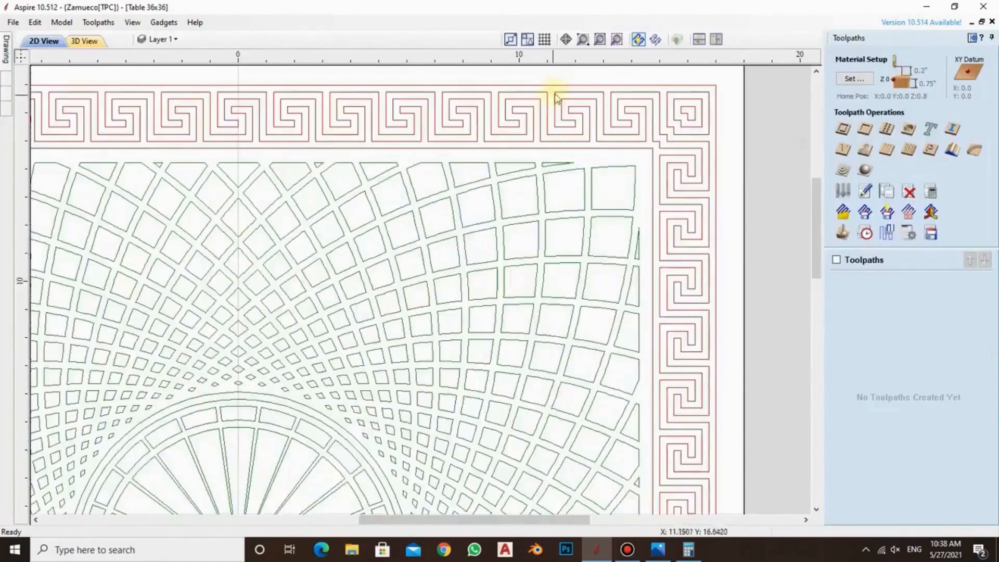
scroll(558, 91, "up", 2)
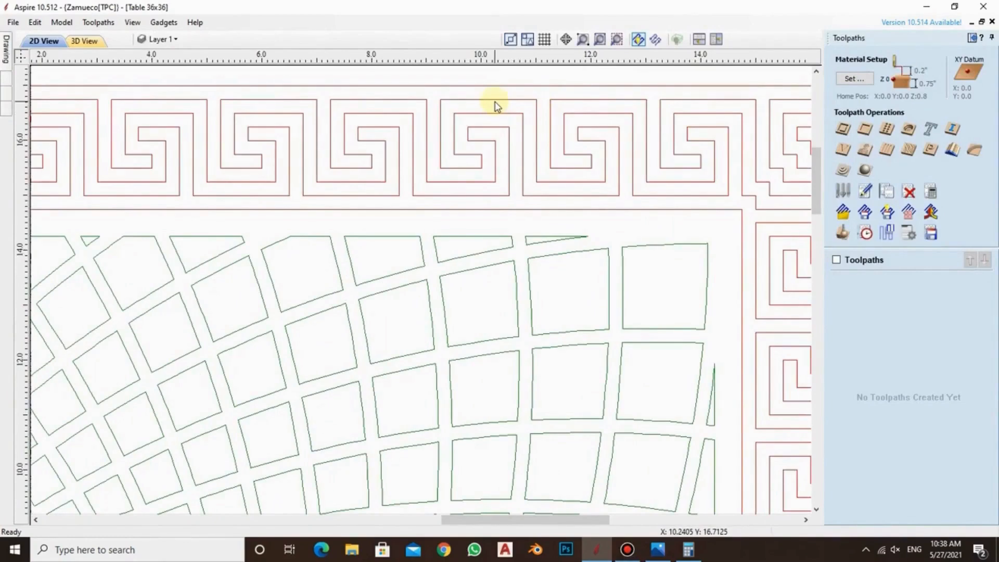
scroll(558, 111, "down", 5)
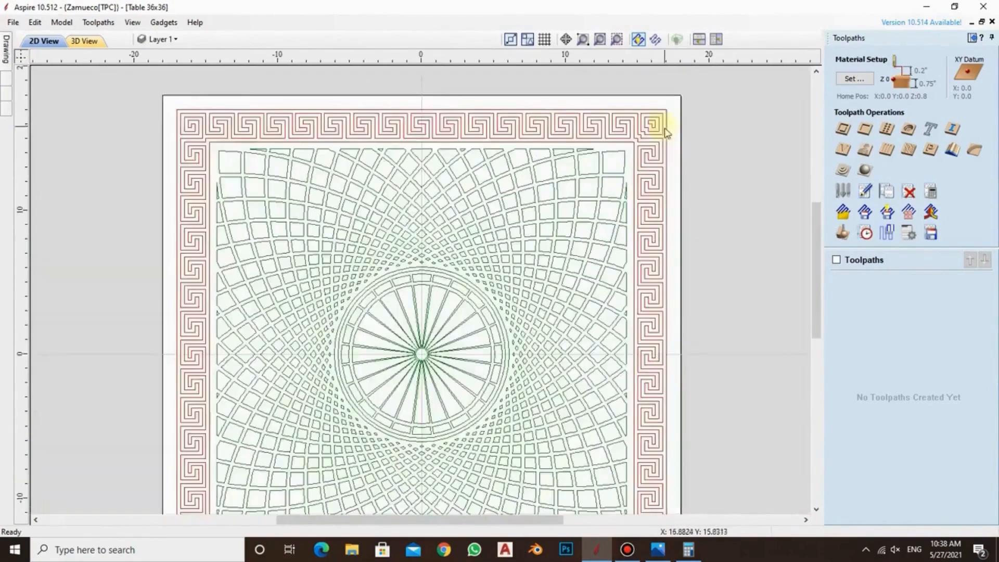
scroll(596, 139, "down", 2)
scroll(444, 160, "up", 1)
scroll(514, 180, "down", 1)
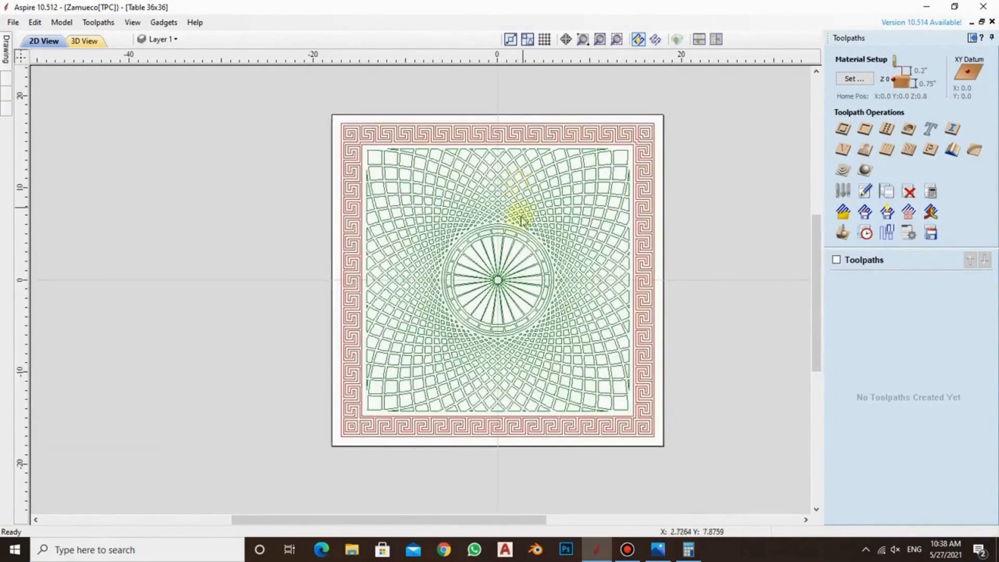
Start a Pocket Toolpath and remove the 1/4" and 1/8" end mills from its tool list
left_click(866, 135)
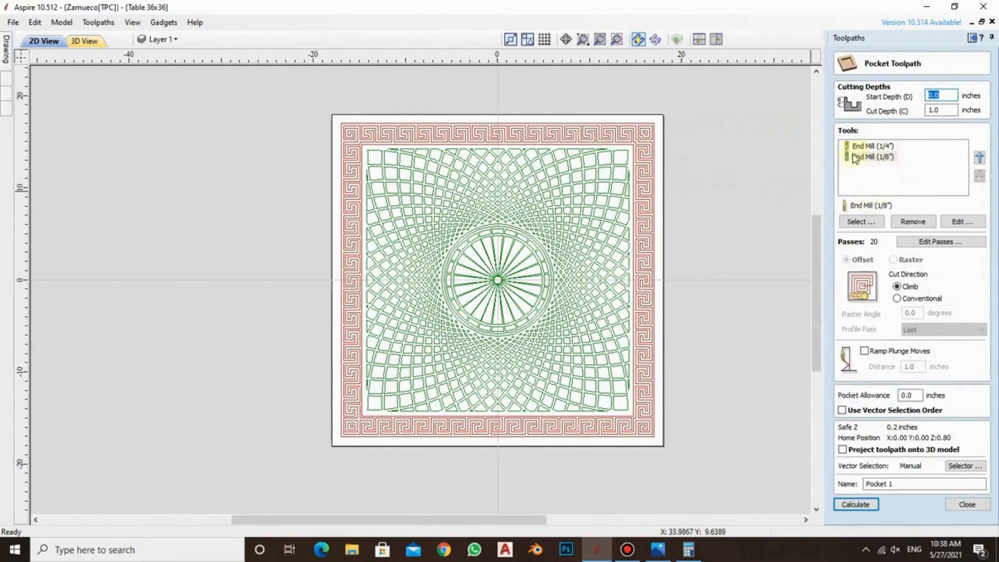
left_click(871, 148)
left_click(869, 157)
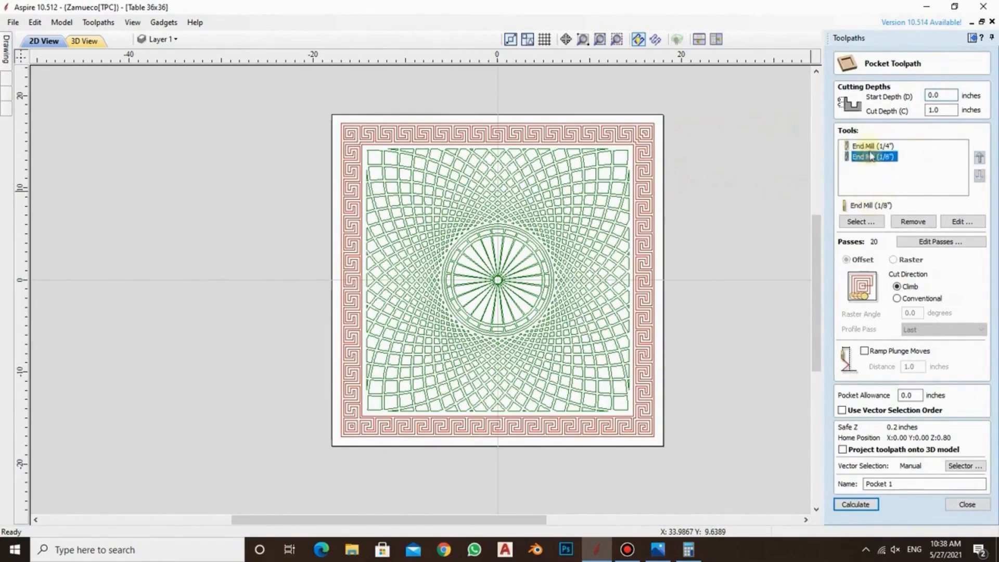
left_click(869, 148)
left_click(867, 157)
left_click(884, 147)
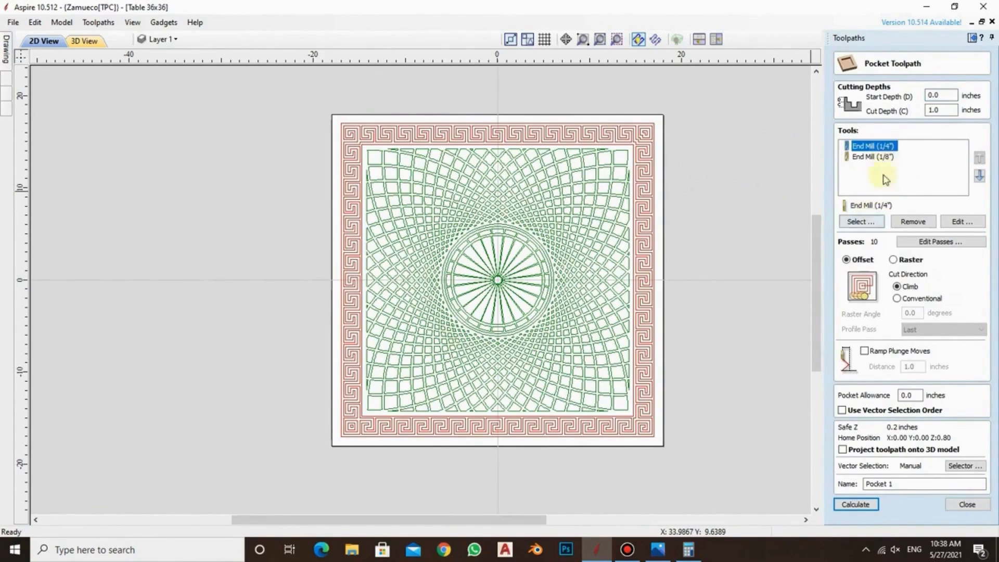
left_click(874, 157)
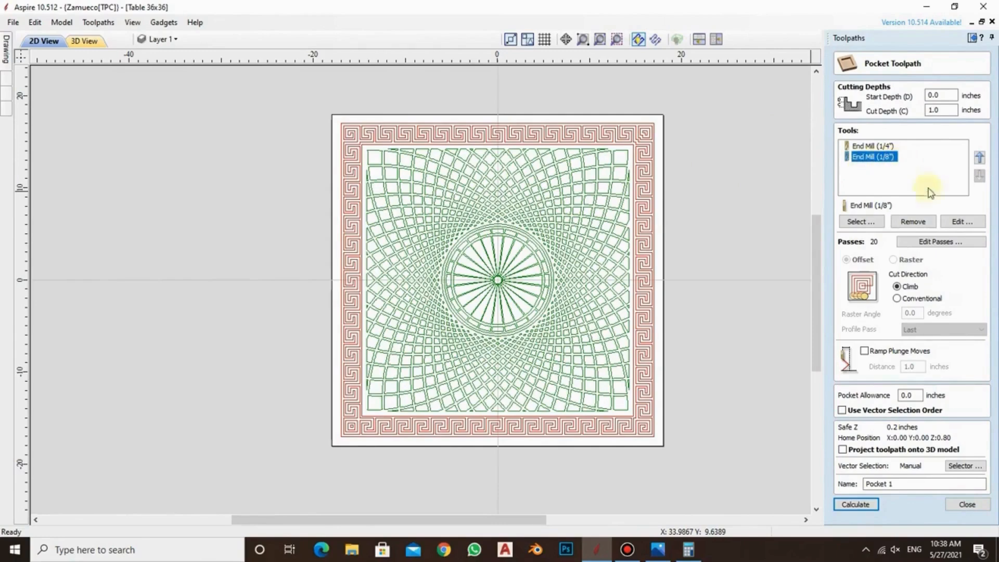
left_click(913, 221)
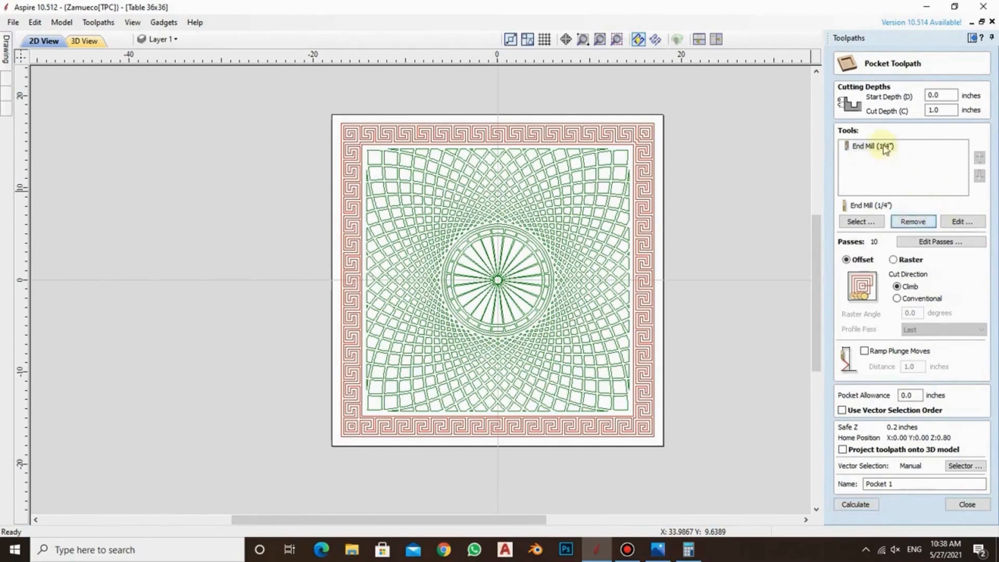
left_click(913, 222)
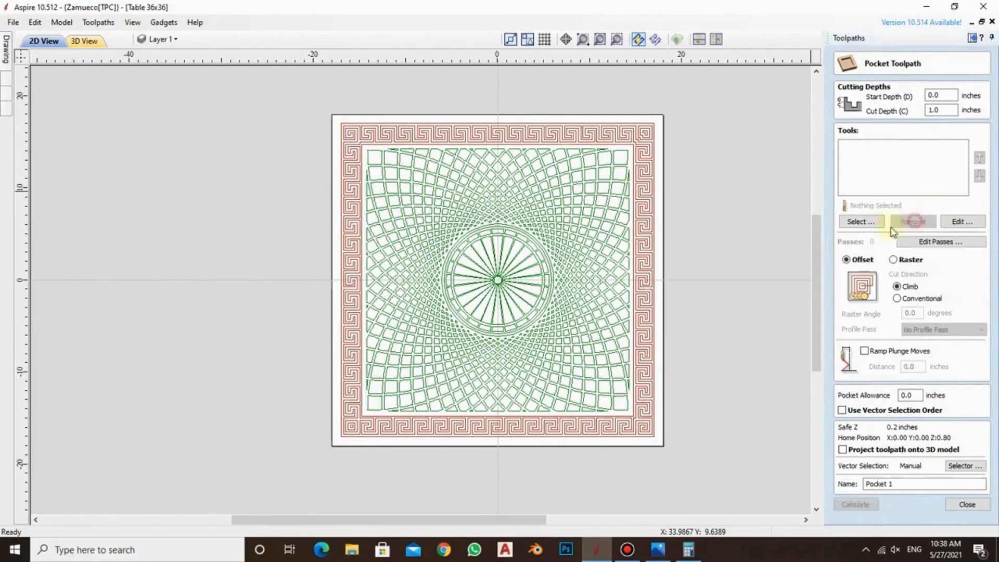
Duplicate the metric End Mill (3 mm) in the tool database and set the copy's diameter to 5 mm
left_click(861, 222)
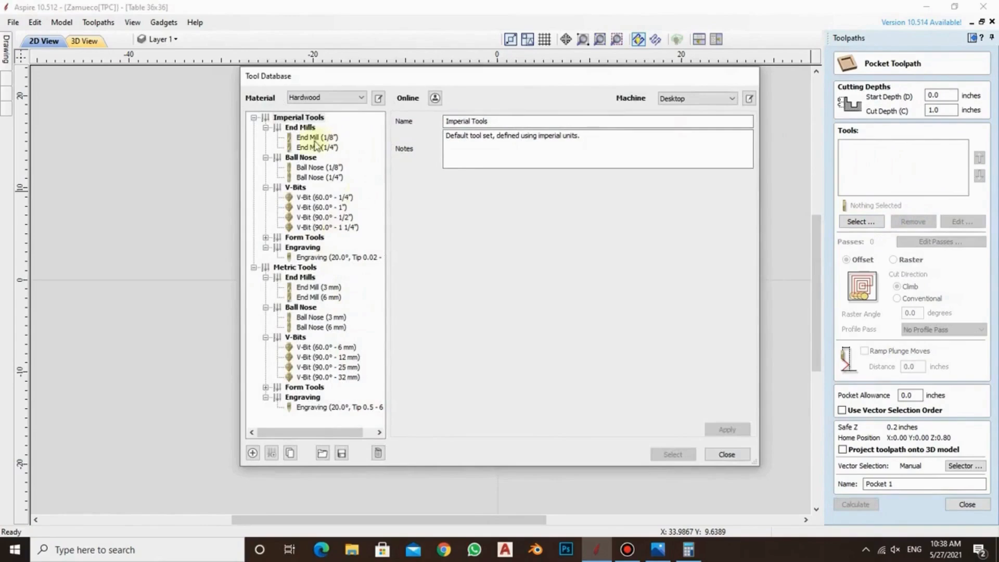
left_click(265, 128)
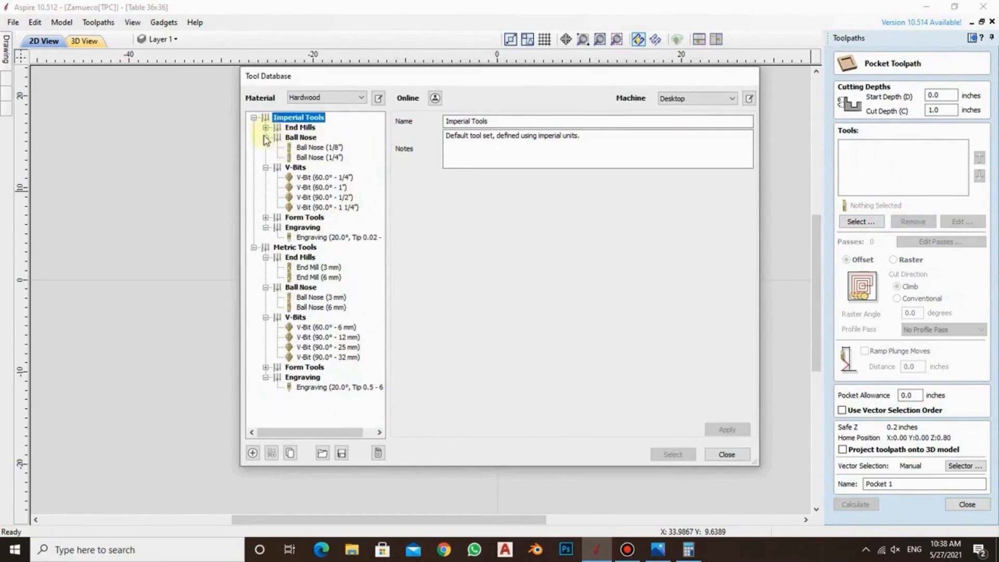
left_click(254, 118)
left_click(284, 128)
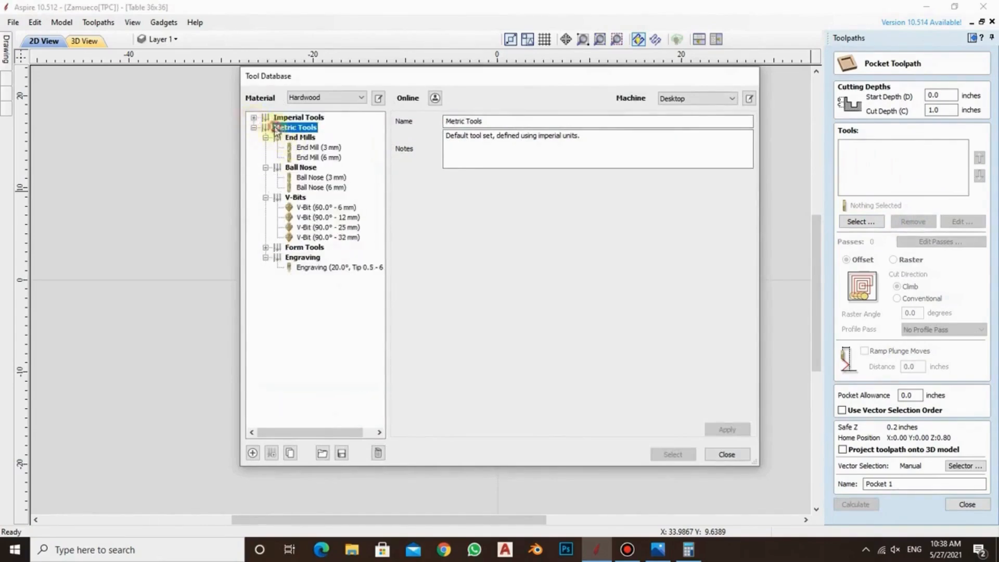
left_click(317, 150)
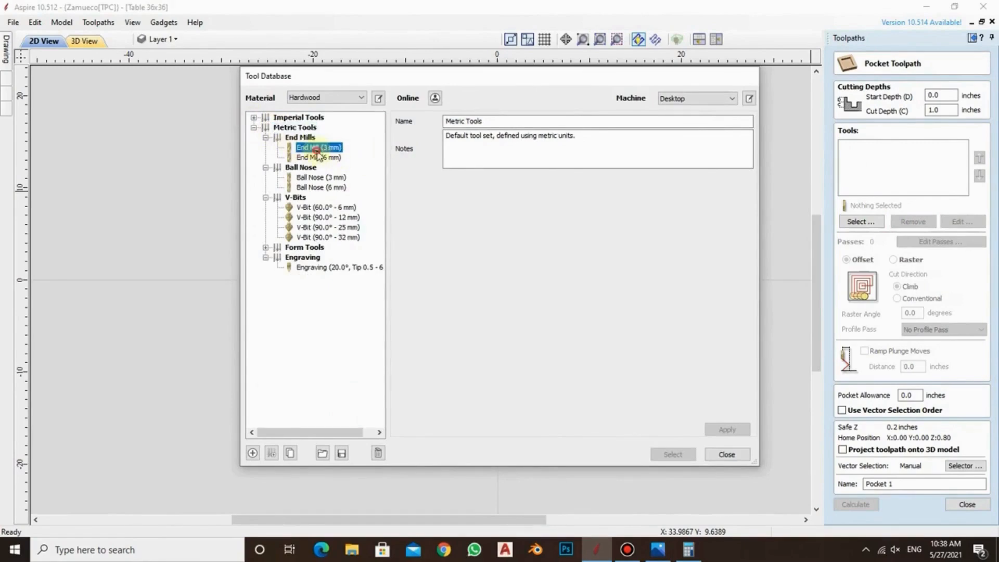
left_click(290, 452)
double_click(478, 221)
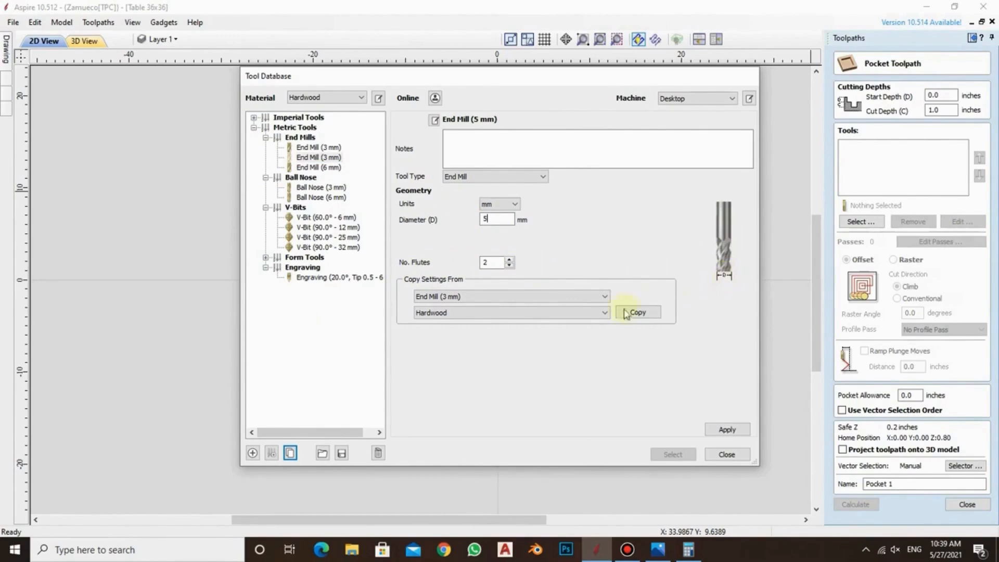
left_click(601, 298)
left_click(601, 299)
key("Return")
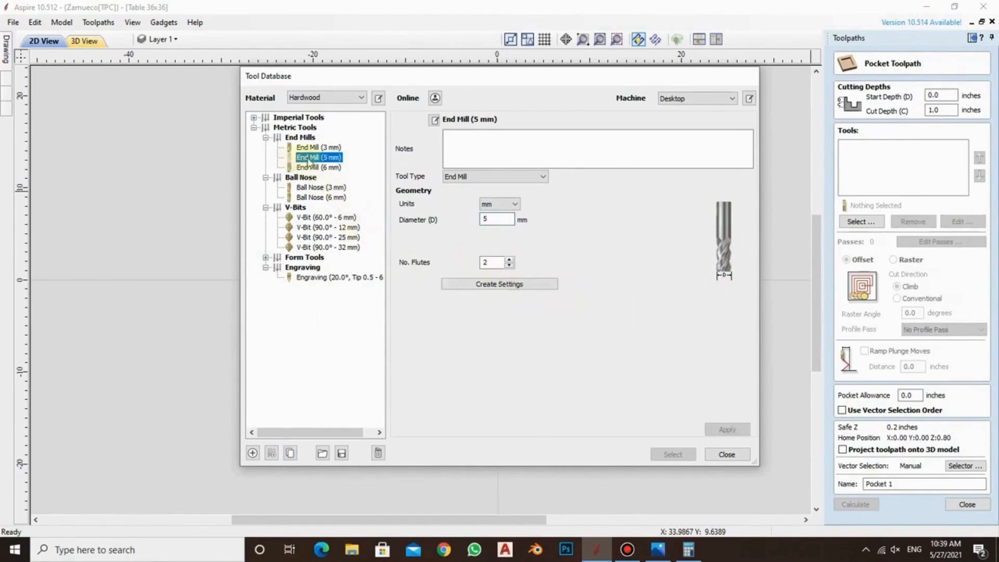
Create cutting settings for the 5 mm end mill with 5 mm pass depth and 40% stepover, and select it for the pocket
left_click(515, 283)
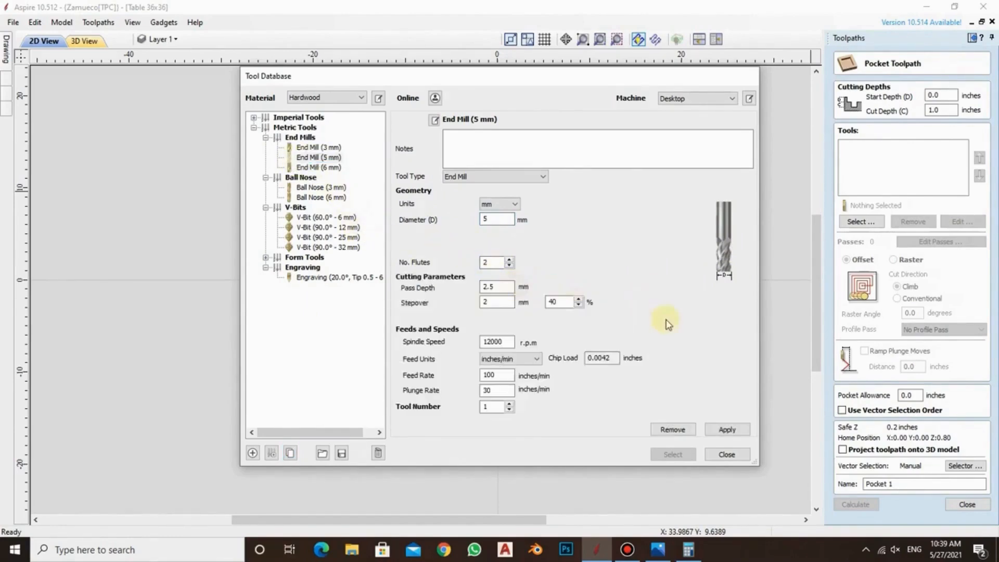
left_click(494, 287)
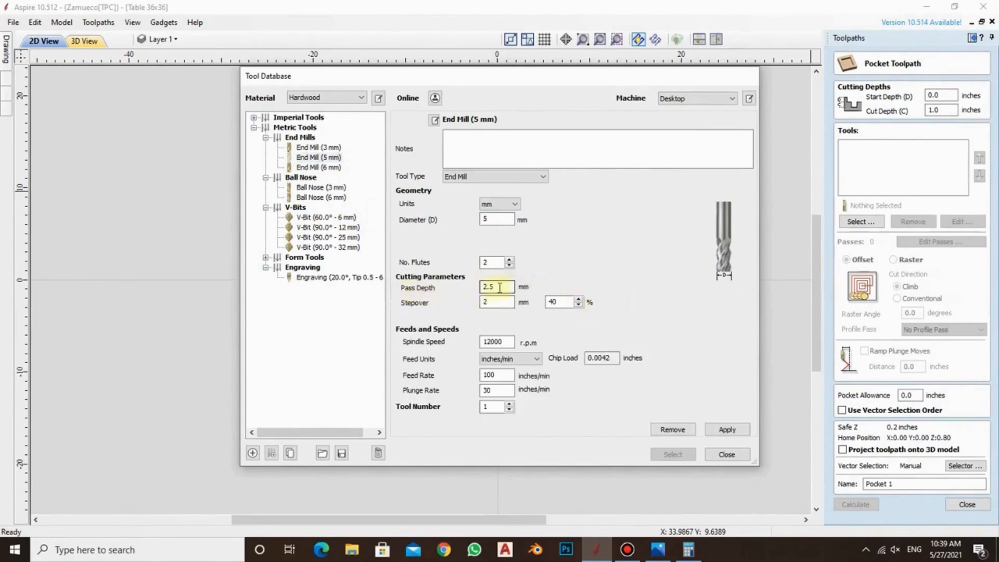
left_click_drag(495, 287, 465, 289)
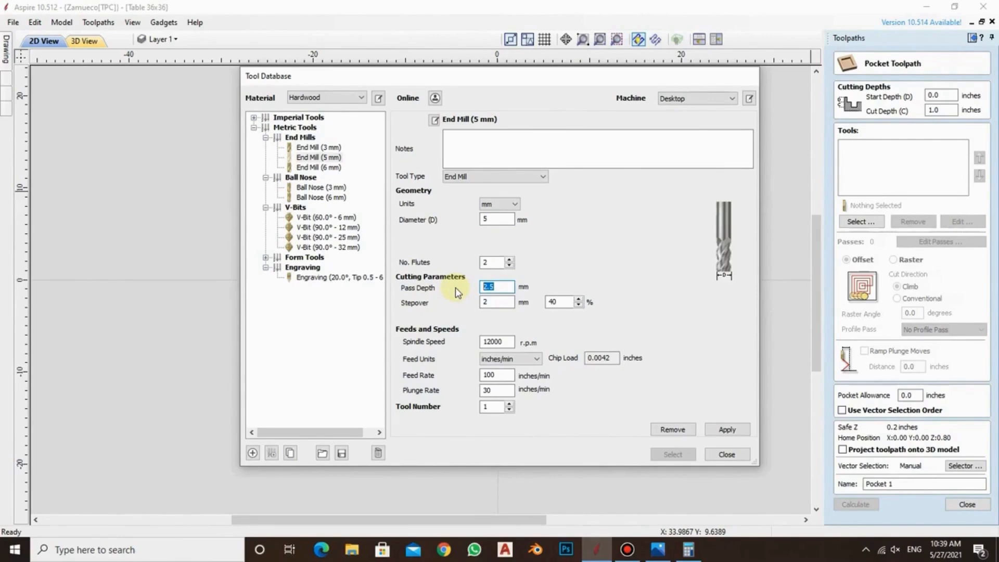
type("5")
left_click(579, 299)
left_click(580, 300)
left_click(579, 300)
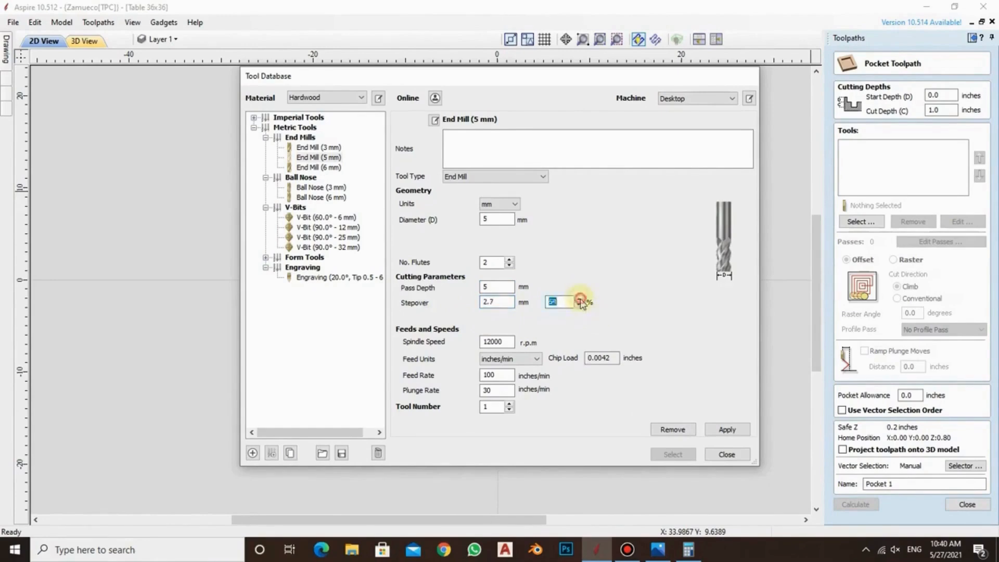
left_click(580, 300)
left_click(580, 300)
left_click(579, 300)
left_click(579, 299)
left_click(578, 300)
left_click(578, 299)
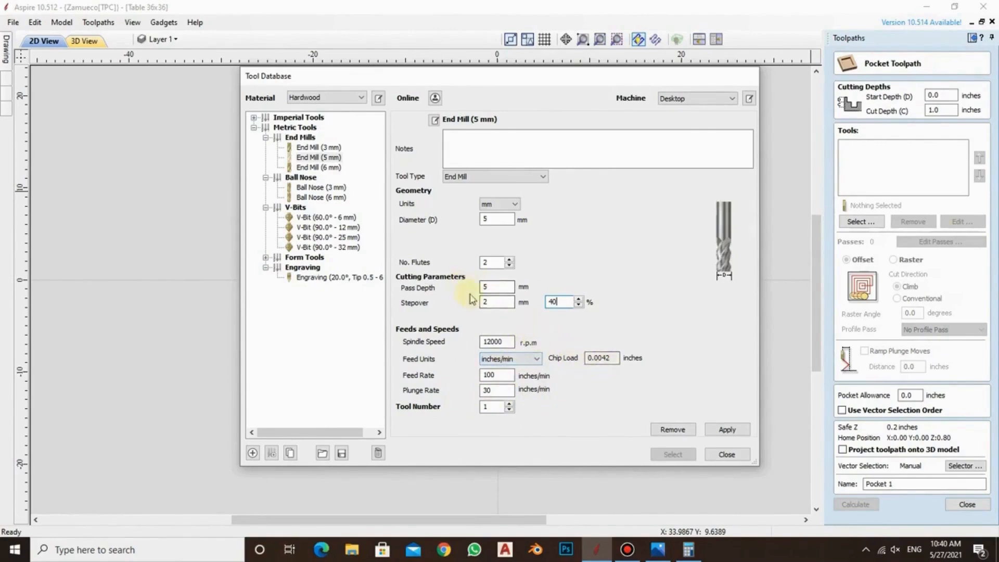
left_click(724, 430)
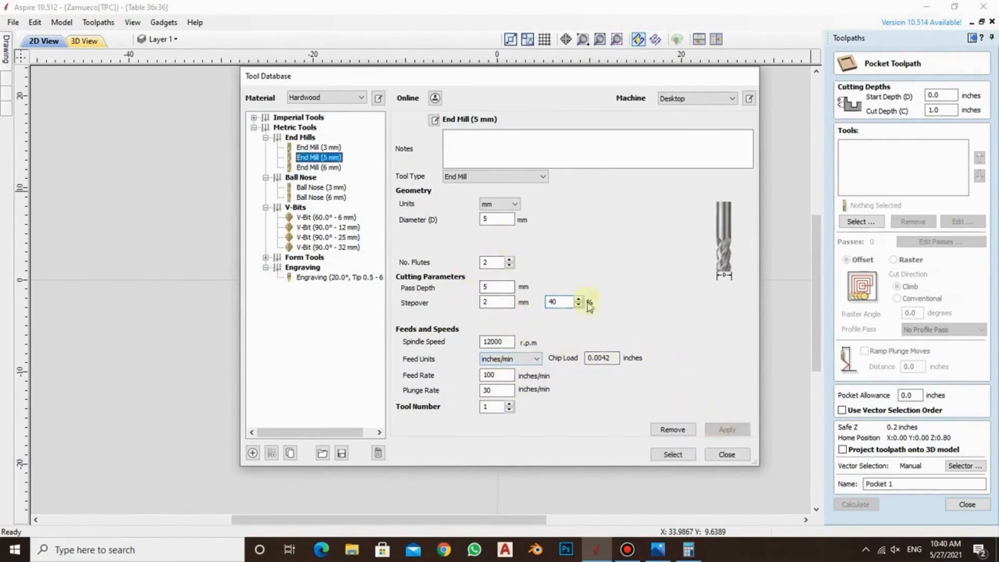
left_click(671, 455)
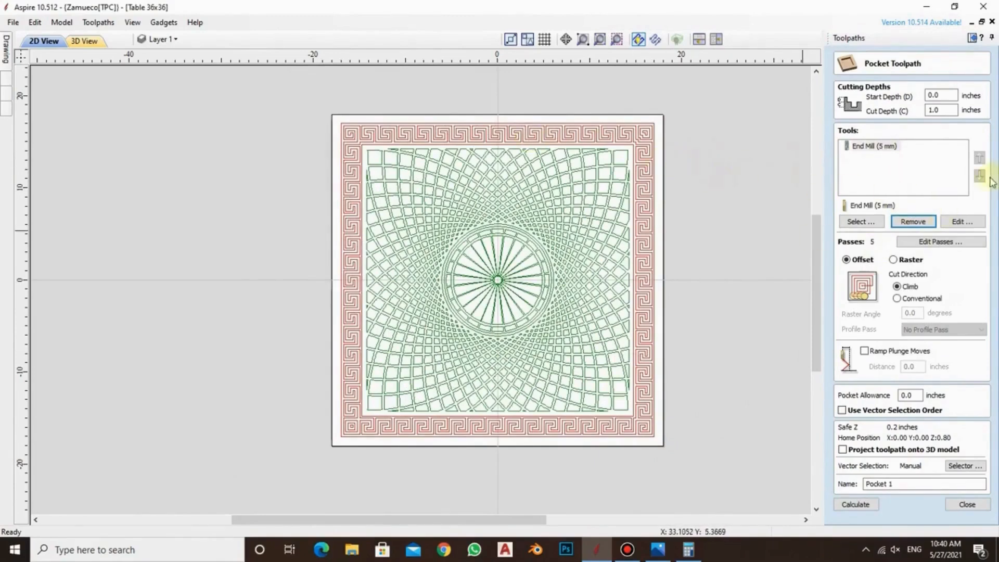
Select all closed vectors on the DESIGN layer only as the geometry for the pocket toolpath
left_click(960, 467)
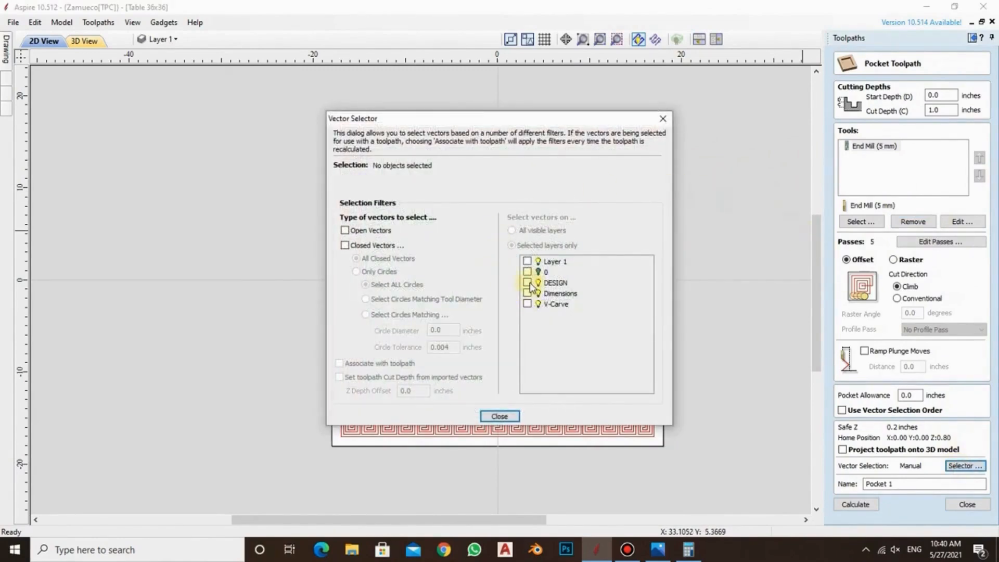
left_click(345, 246)
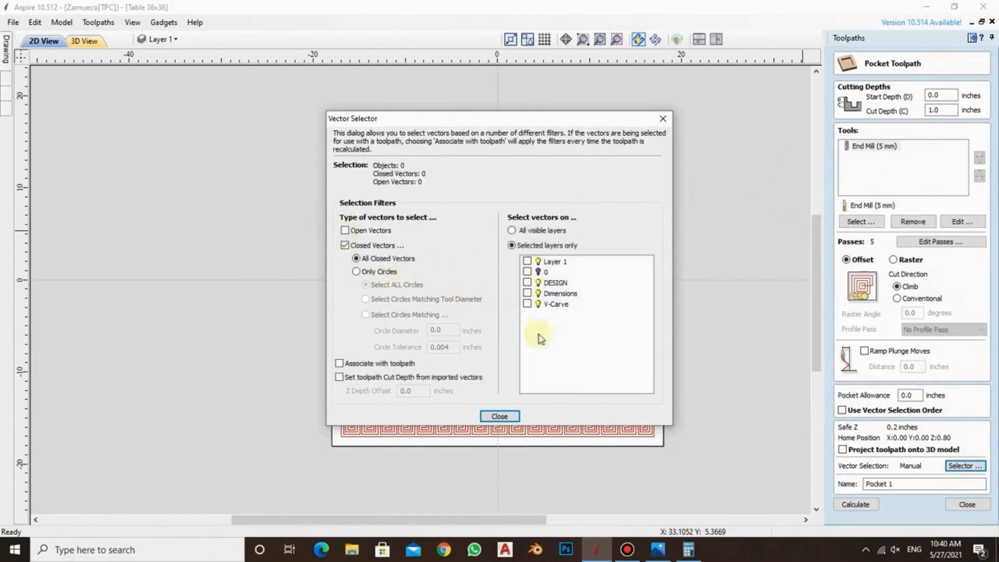
left_click(527, 284)
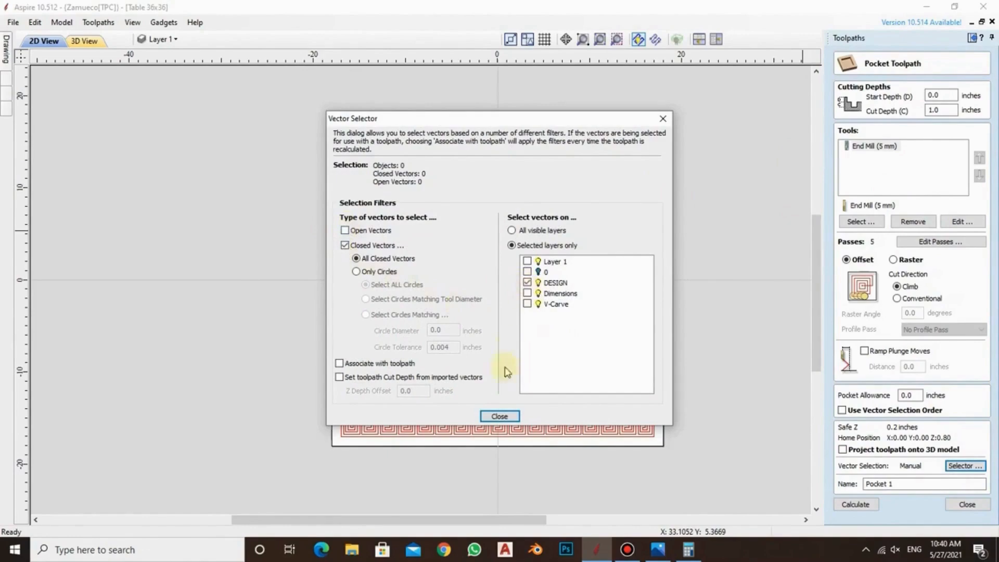
left_click(500, 417)
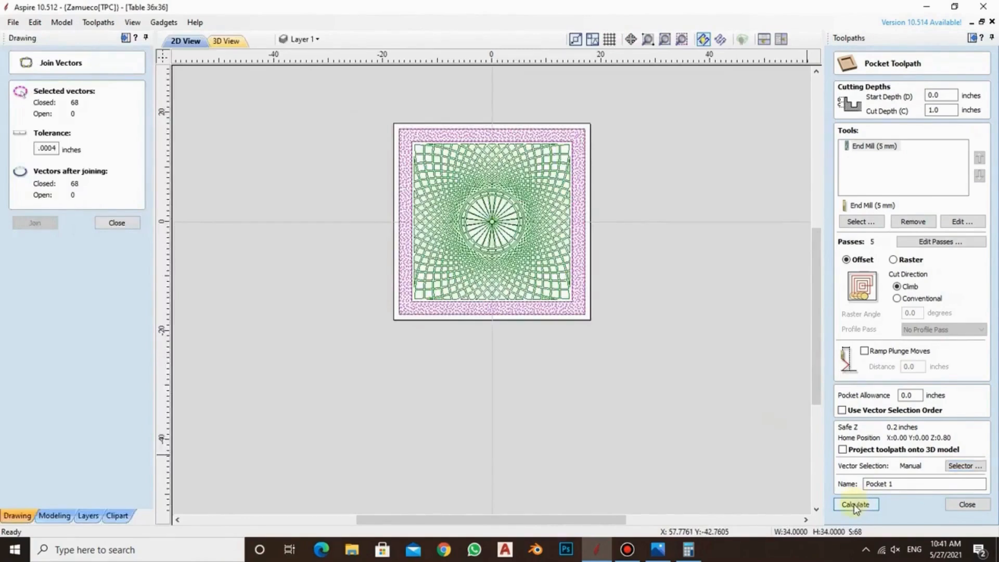
Try to calculate the pocket, cancel the calculation, and set the cut depth to 0.125 inches
left_click(856, 504)
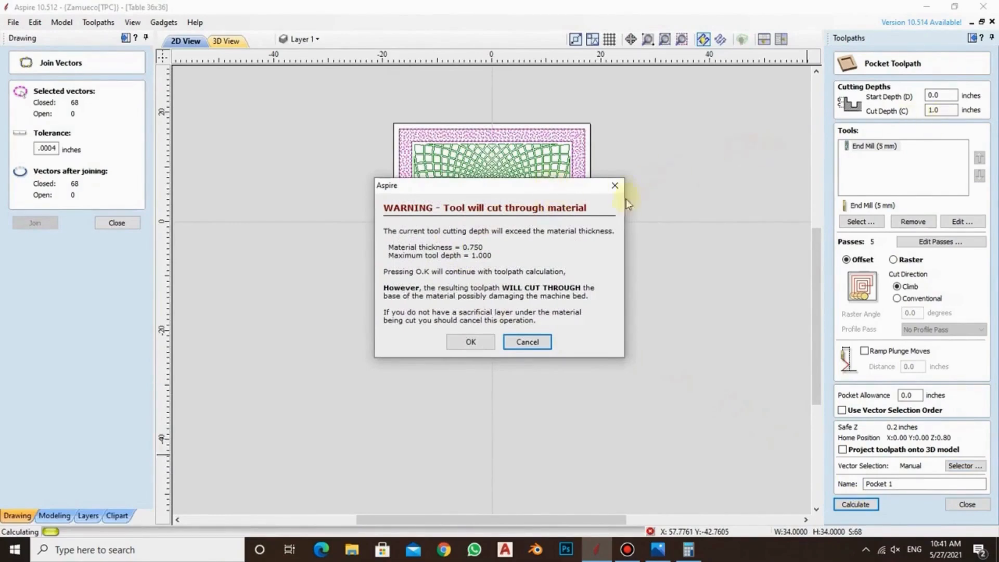
left_click(527, 342)
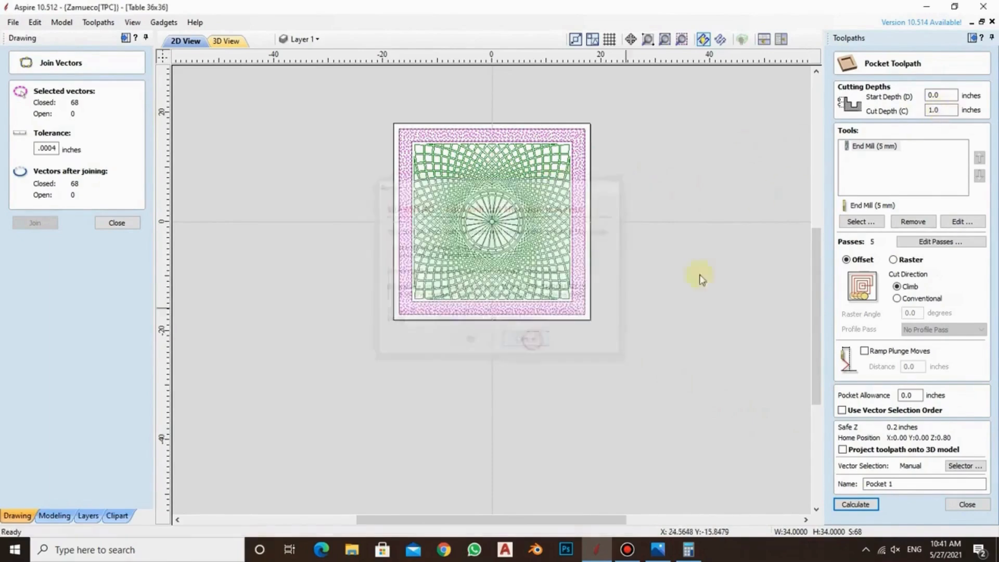
left_click_drag(948, 110, 898, 112)
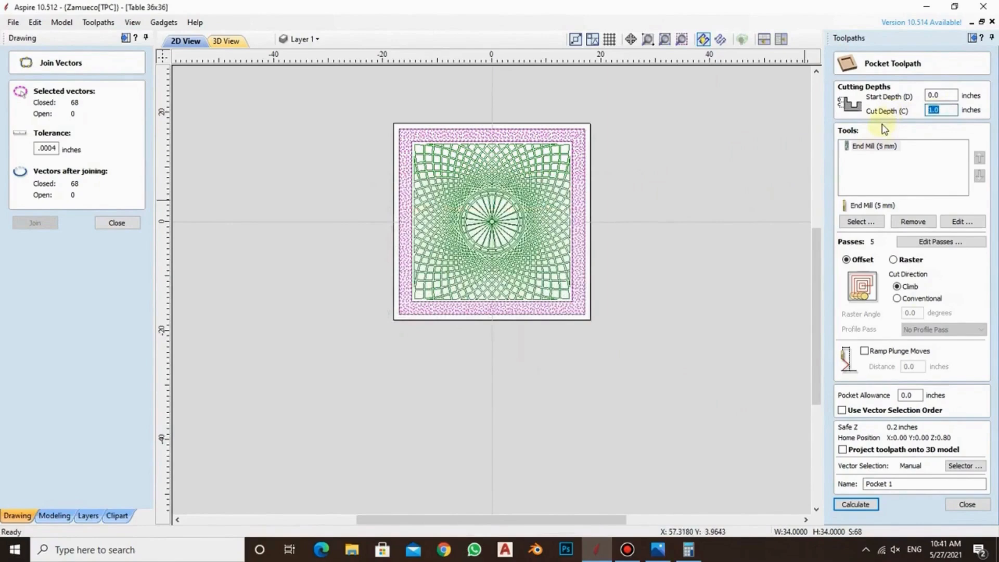
type(".")
left_click_drag(944, 111, 933, 107)
type(".12")
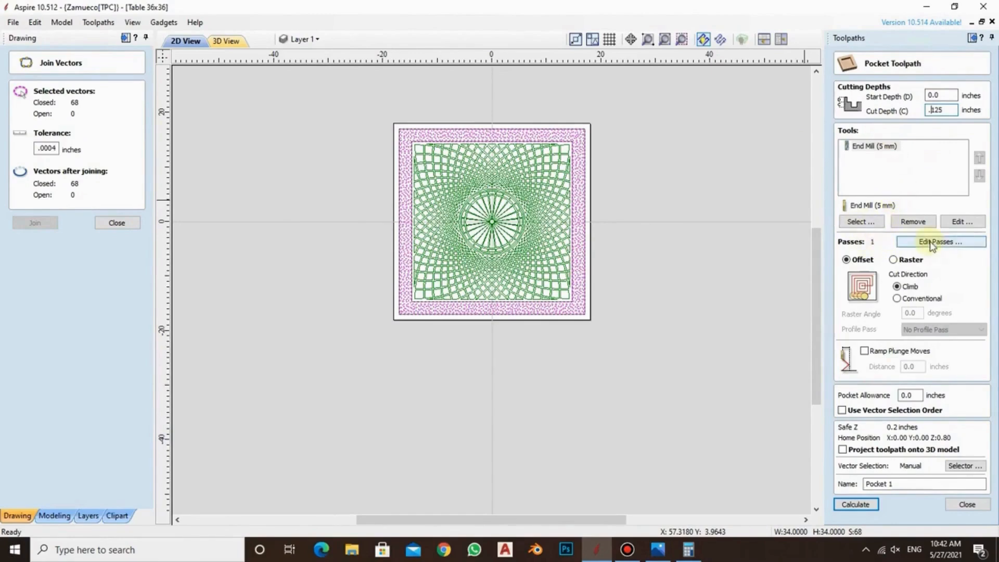
Keep the Offset clearing strategy and the DESIGN layer's closed vectors, and calculate the Pocket 1 toolpath
left_click(893, 260)
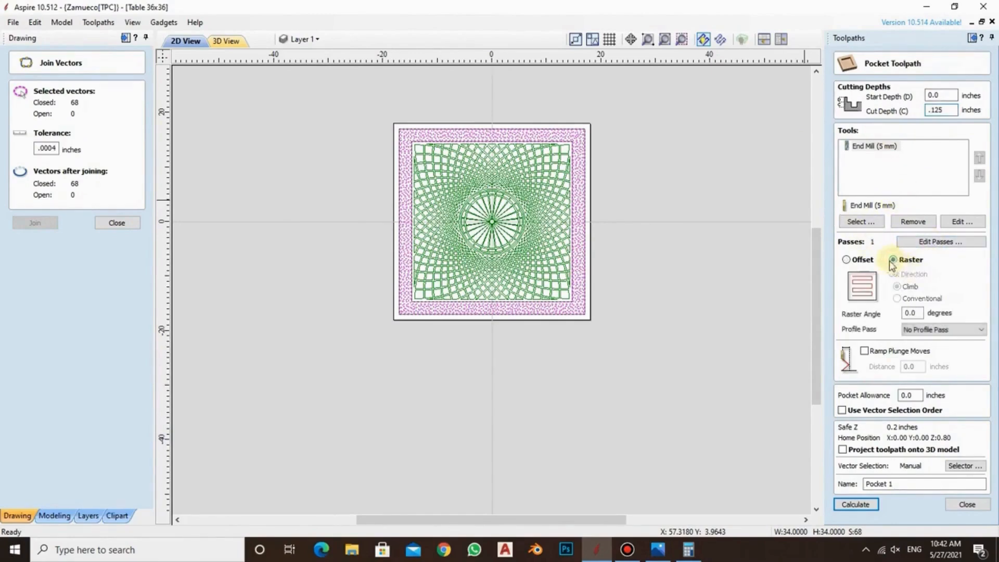
left_click(846, 260)
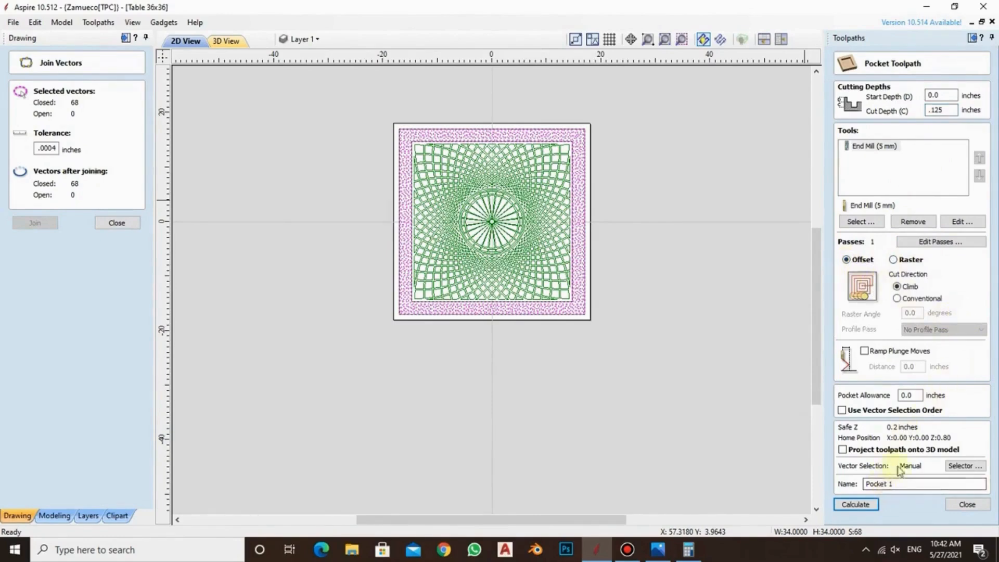
left_click(962, 467)
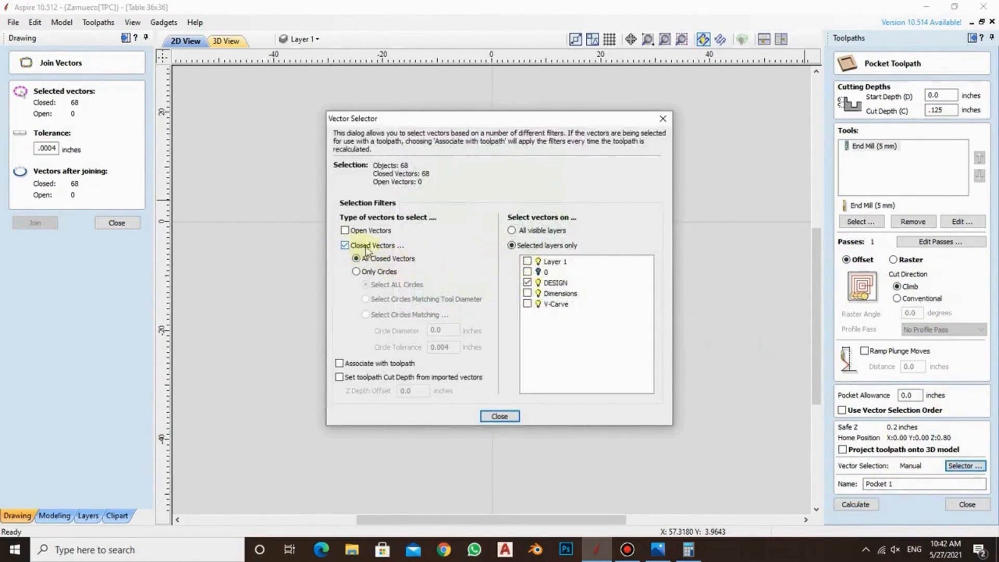
left_click(499, 416)
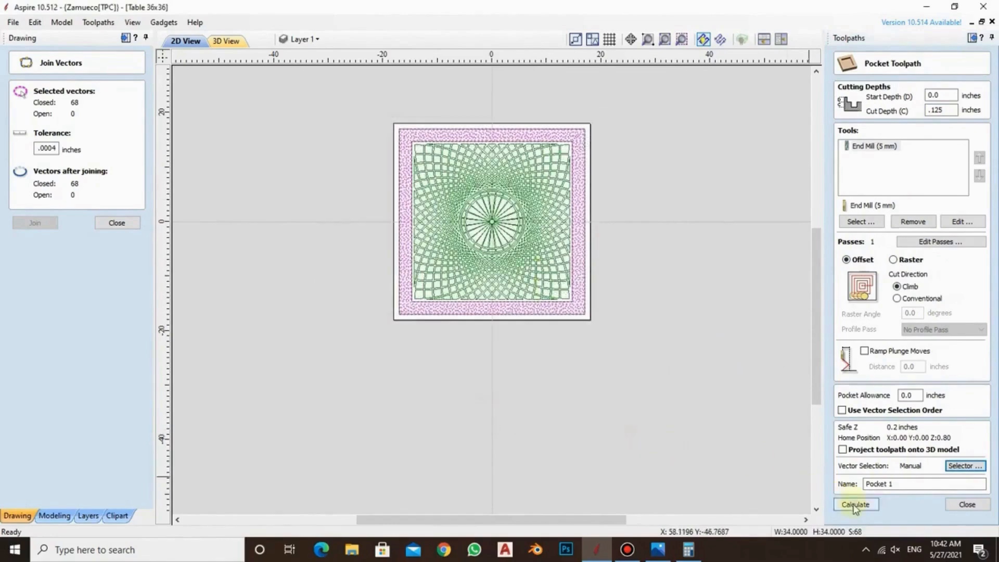
left_click(855, 505)
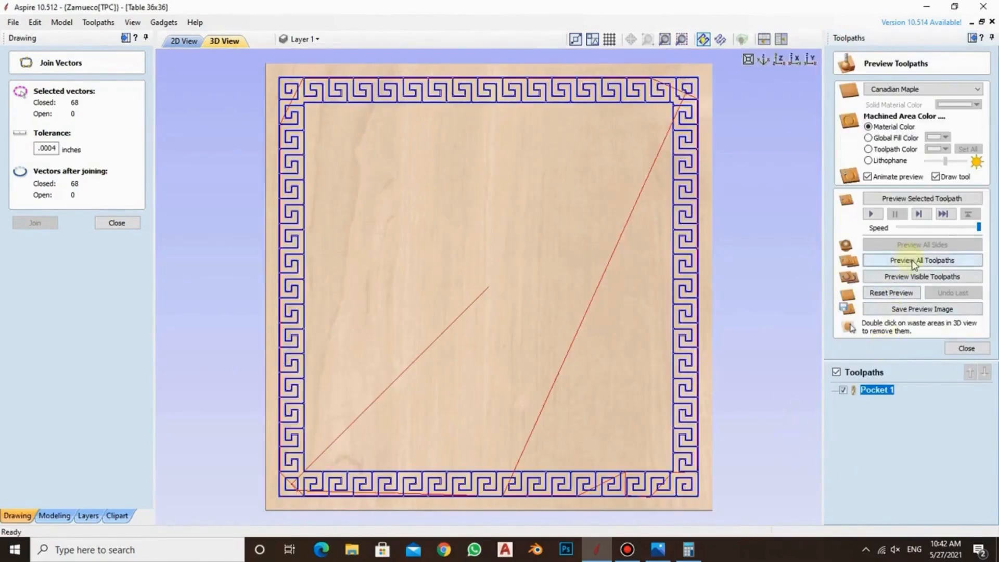
Simulate the visible Pocket 1 toolpath, starting at a reduced animation speed and finishing at full speed
left_click_drag(978, 228, 952, 228)
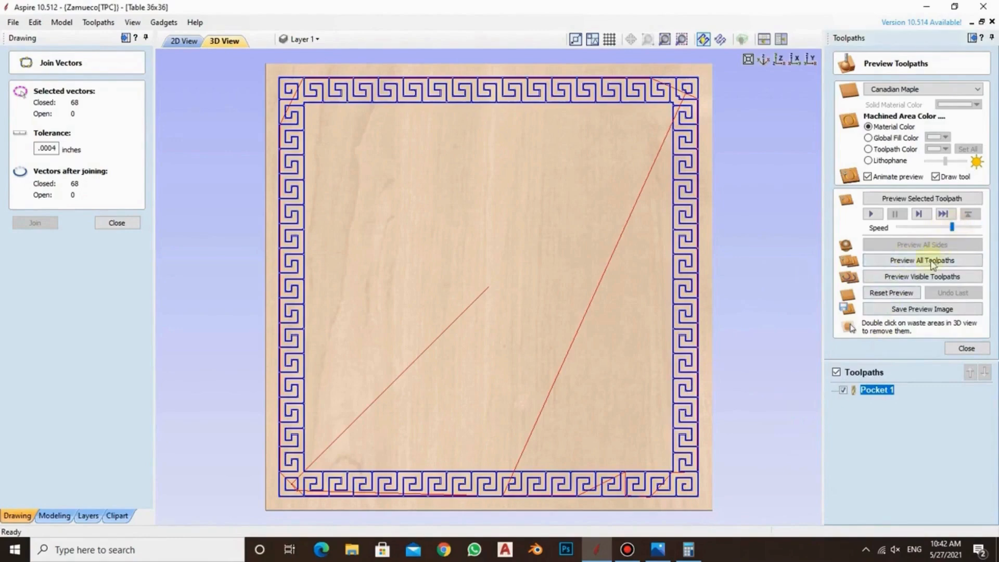
left_click(905, 277)
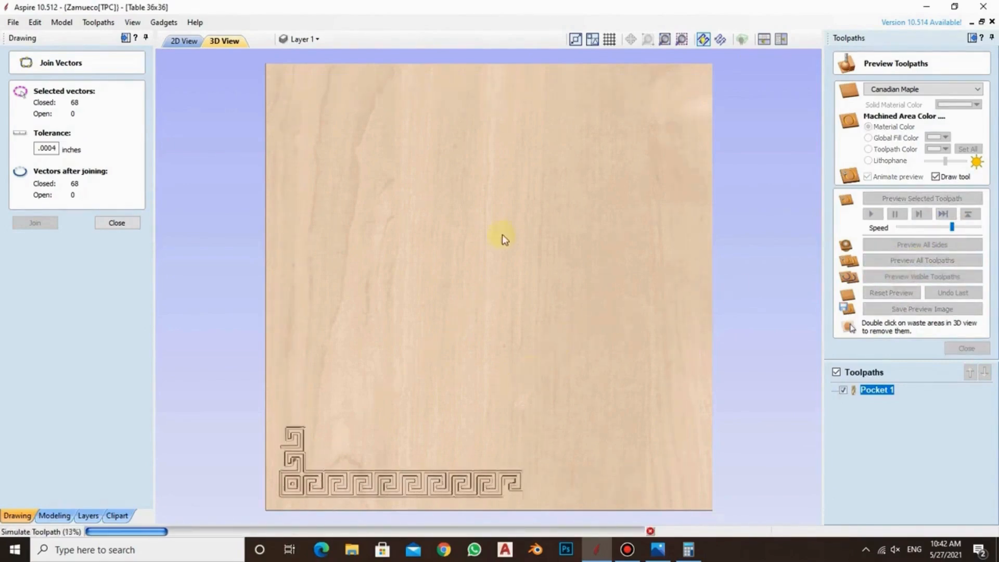
left_click_drag(952, 227, 978, 228)
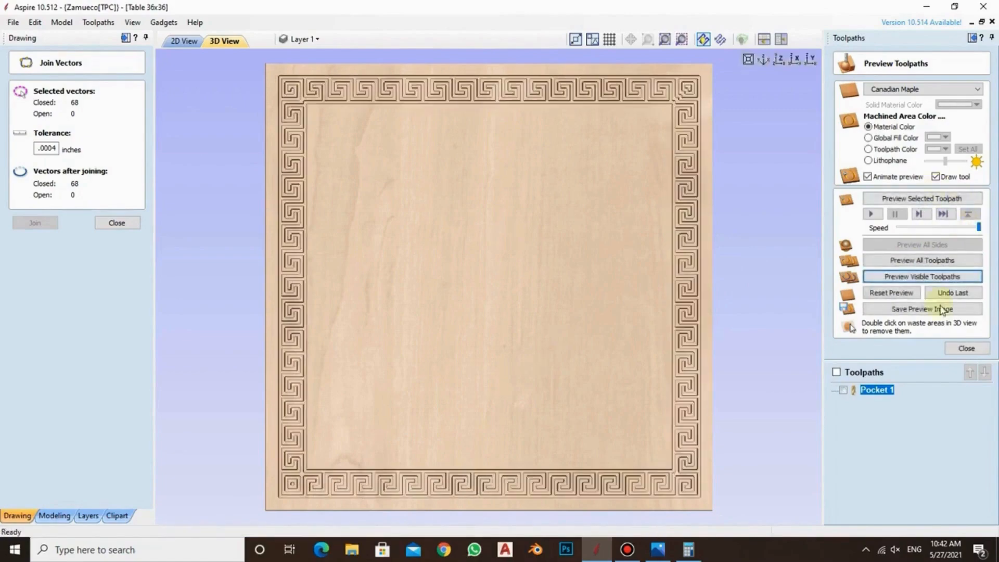
Examine the carved Greek key border from an angle in 3D and close the toolpath preview
left_click_drag(770, 219, 577, 120)
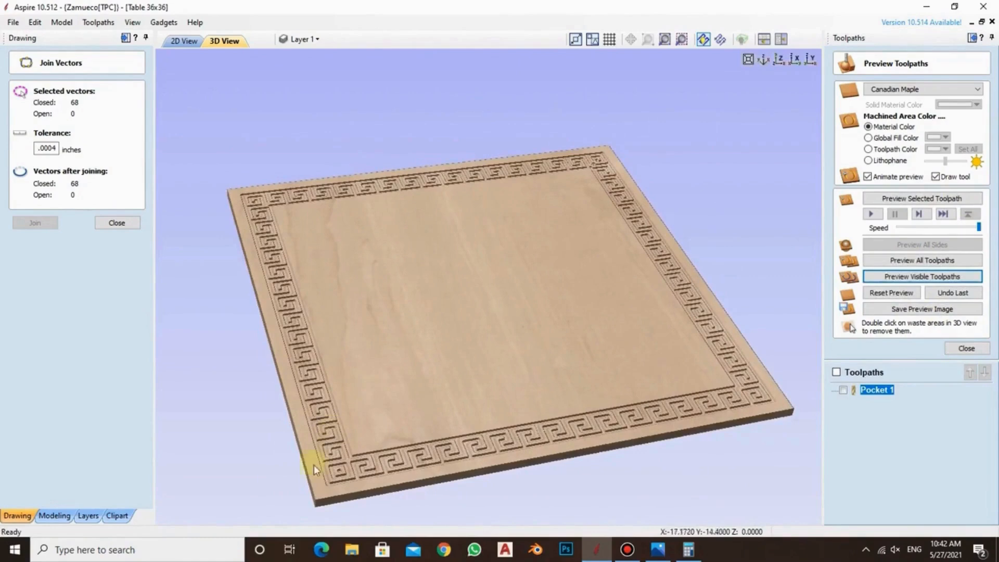
scroll(314, 466, "up", 3)
left_click_drag(531, 255, 499, 347)
left_click(964, 348)
scroll(727, 408, "down", 4)
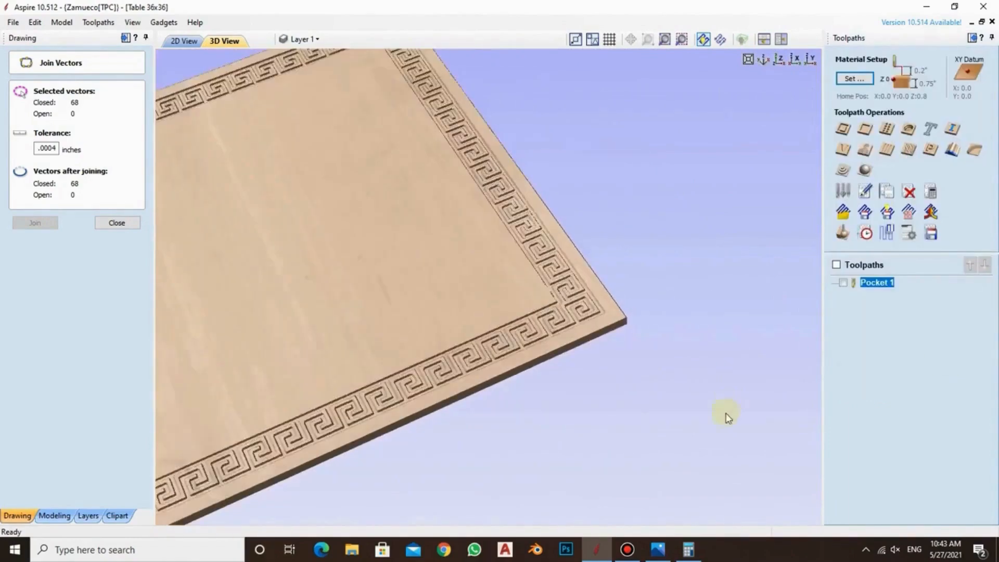
scroll(727, 416, "down", 3)
scroll(219, 142, "up", 3)
Return to the 2D view and start a V-Carve / Engraving toolpath with the V-Bit (90.0° - 25 mm)
left_click(183, 40)
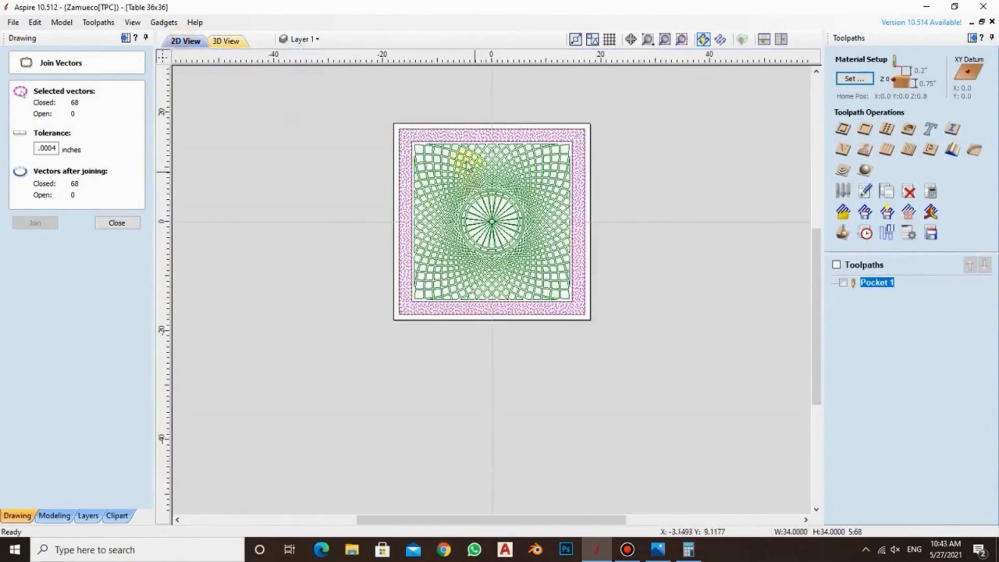
scroll(466, 165, "up", 3)
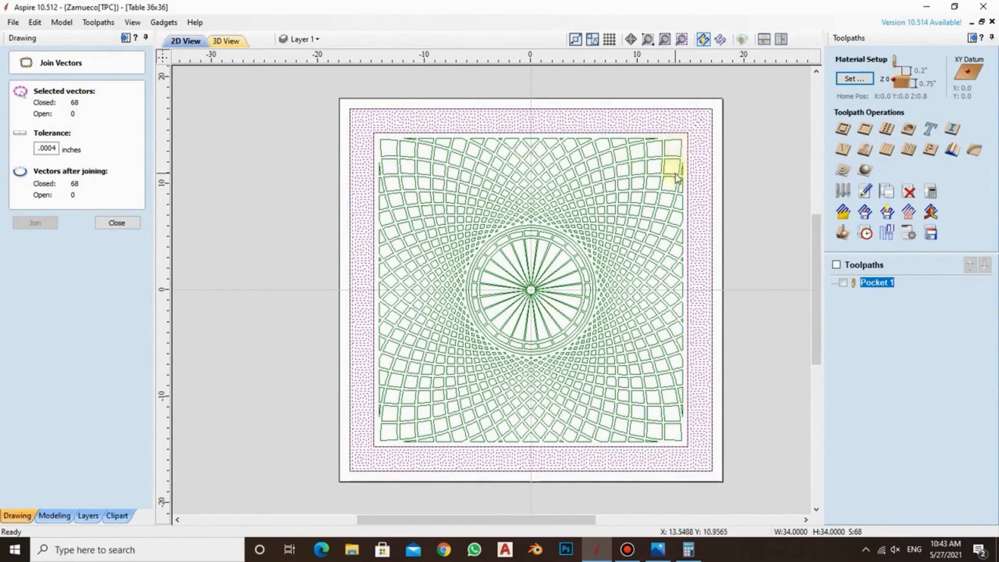
left_click(842, 151)
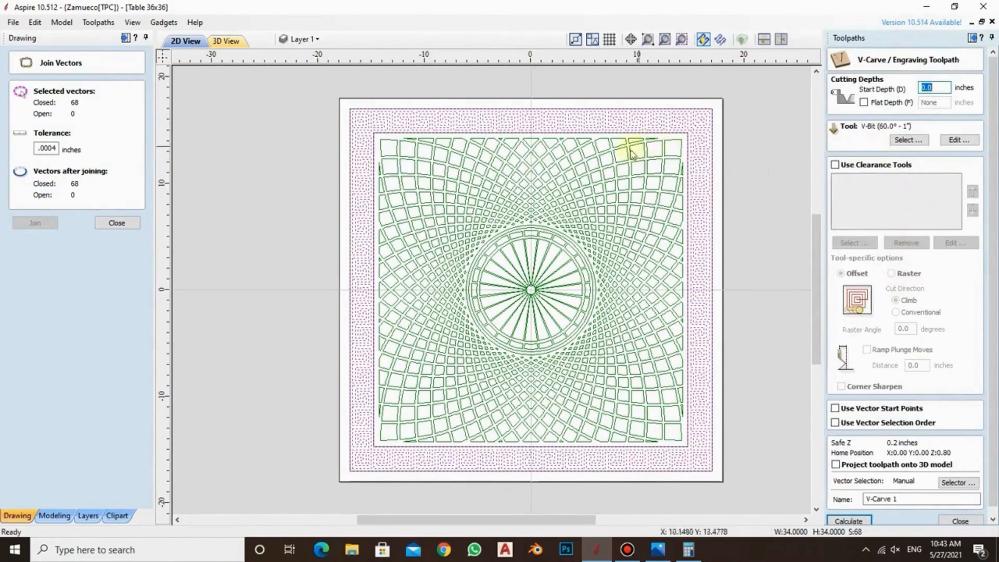
left_click(907, 141)
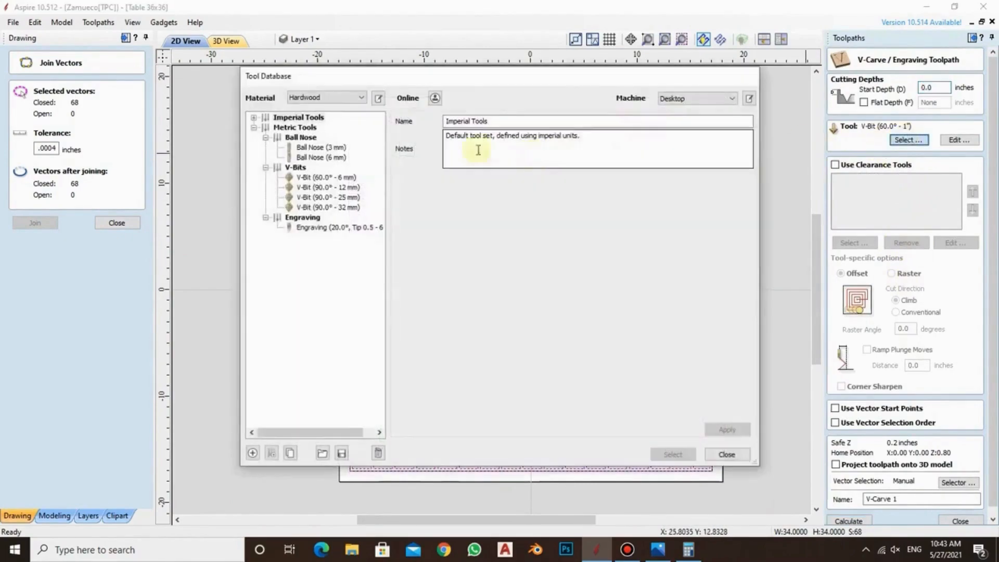
left_click(330, 198)
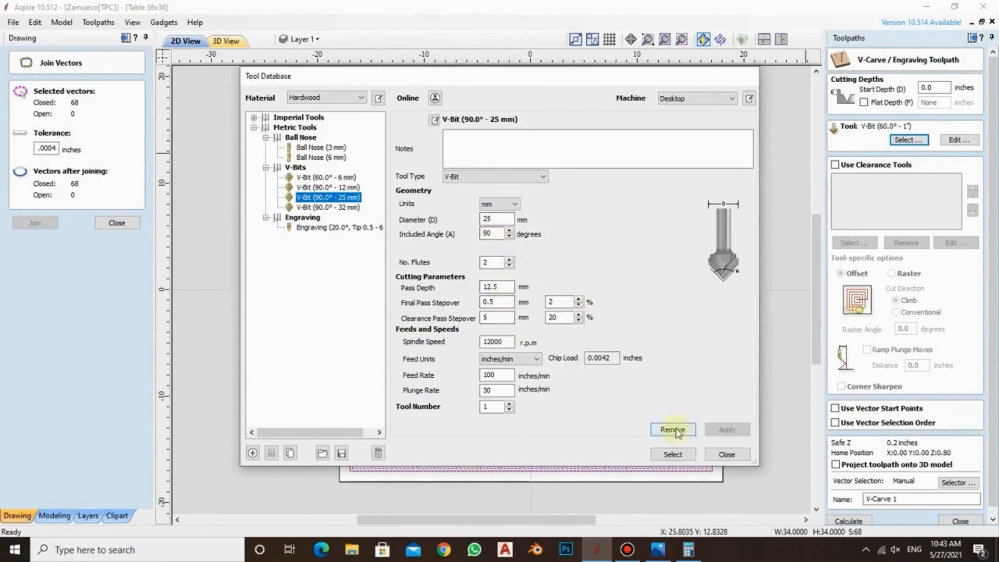
left_click(676, 456)
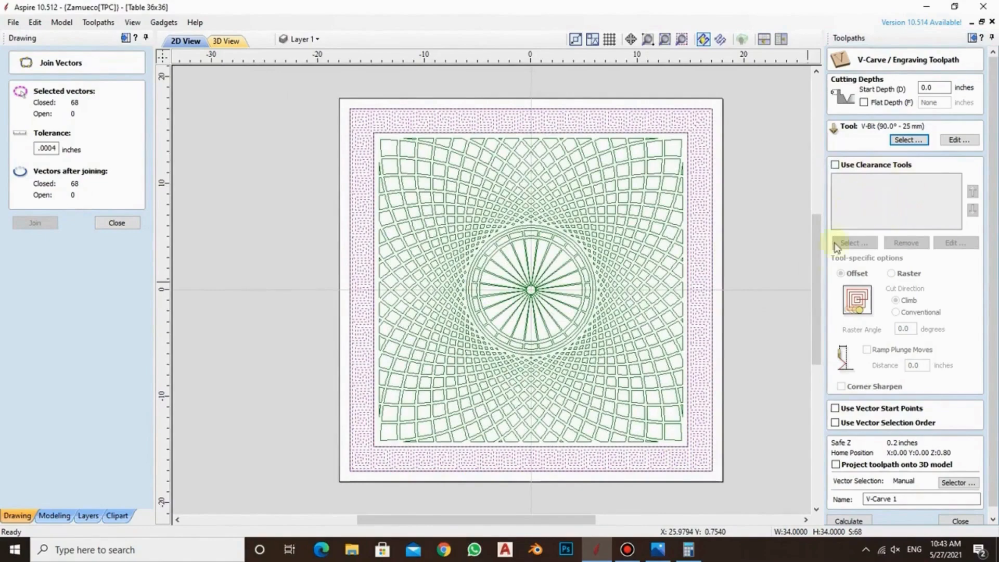
Restrict the V-carve toolpath's vector filter to closed vectors on the V-Carve layer instead of DESIGN
left_click(956, 482)
left_click(527, 283)
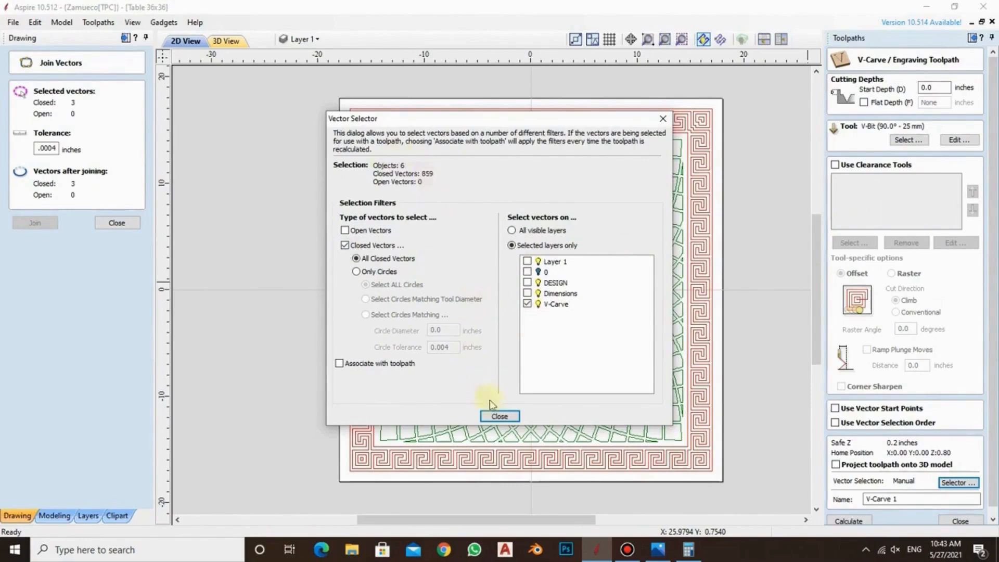
left_click(500, 415)
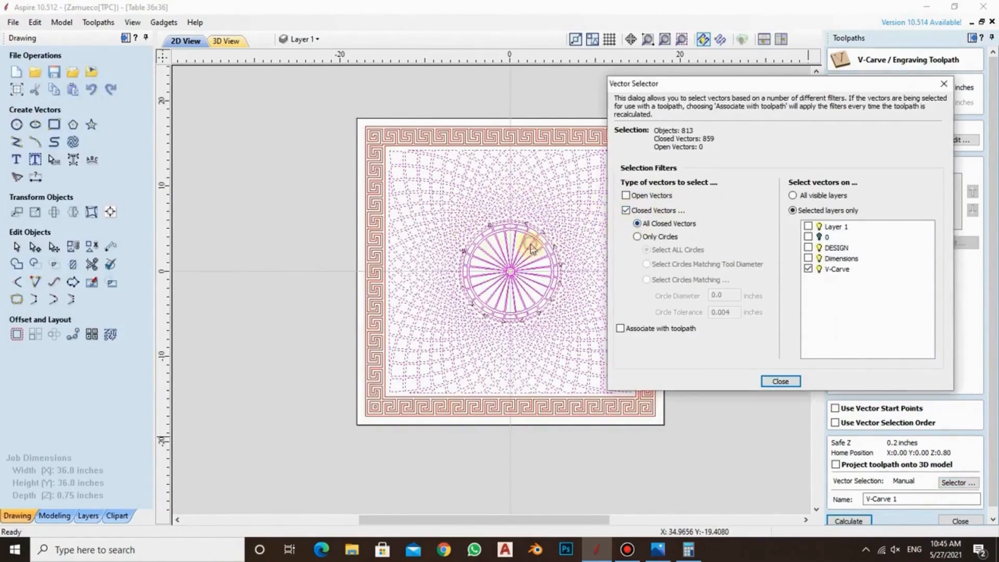
key("Return")
Check the central rosette's circles by selecting them individually, and clear the selection
left_click(722, 210)
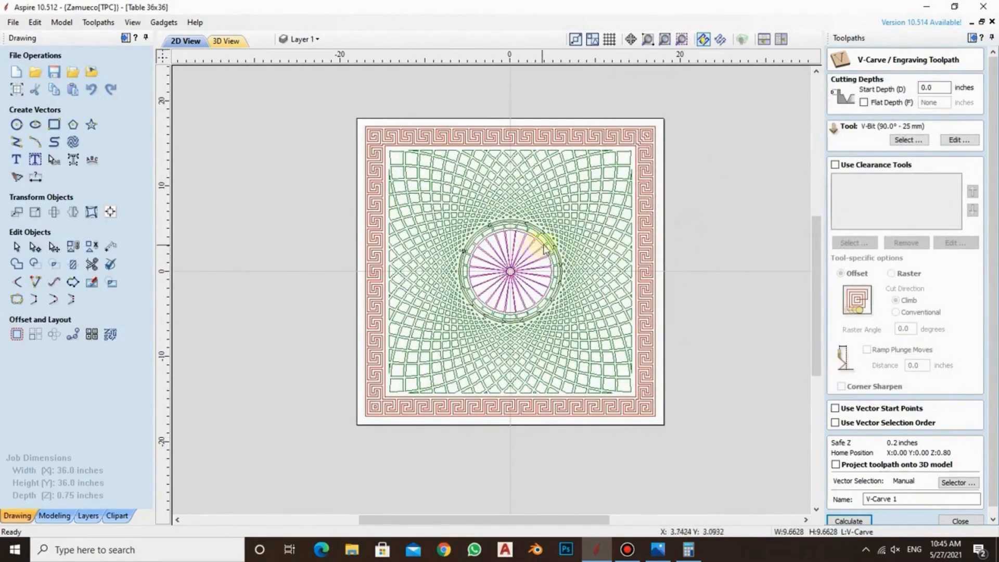
left_click(546, 249)
left_click(682, 229)
scroll(521, 234, "up", 4)
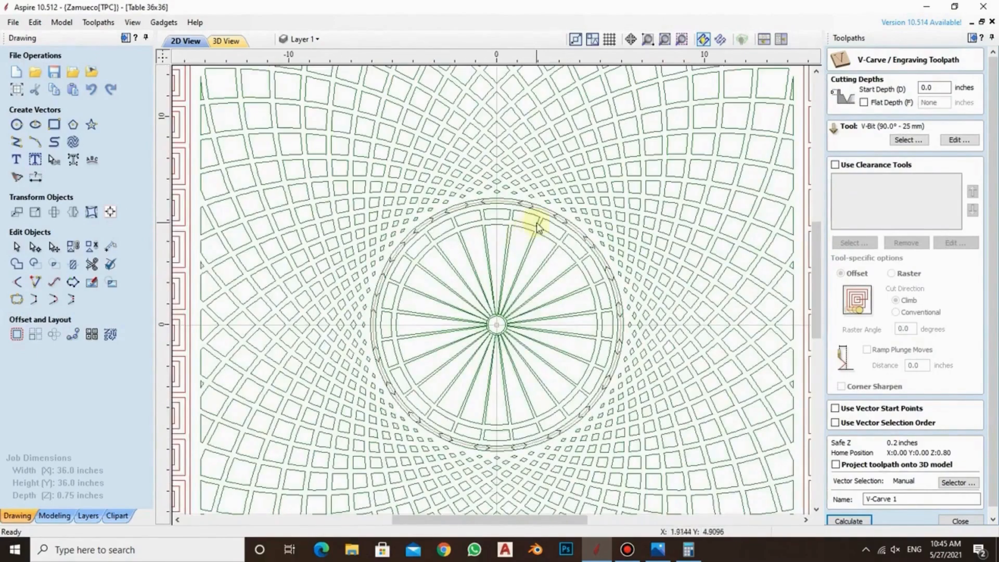
left_click(540, 223)
scroll(546, 218, "down", 5)
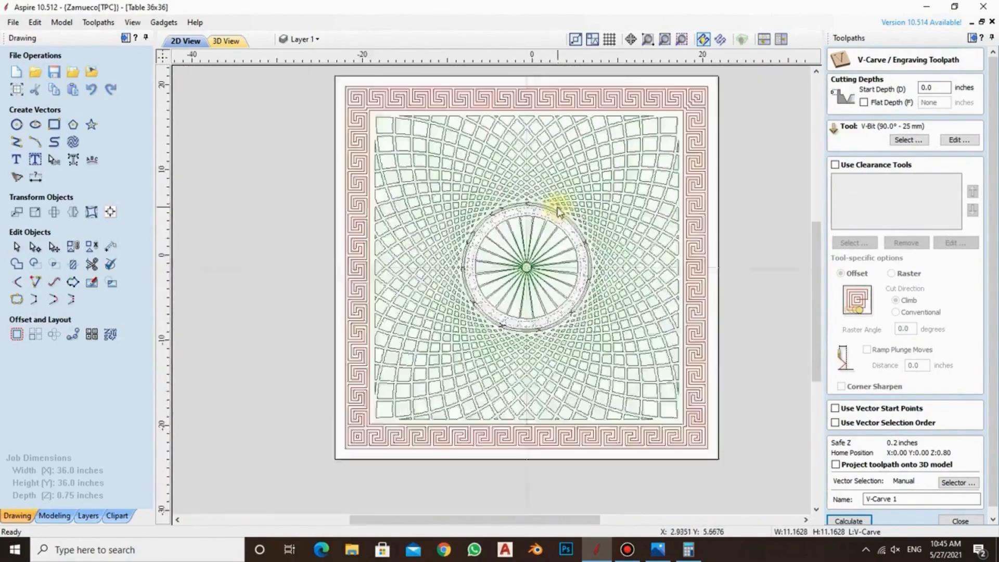
left_click(380, 171)
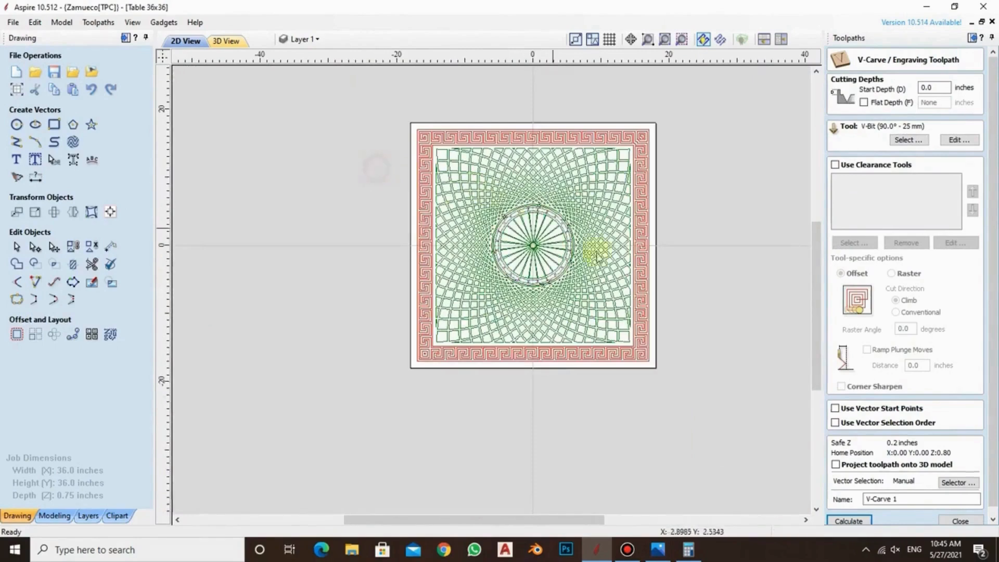
Select all closed vectors on the V-Carve layer and calculate the V-Carve 1 toolpath, continuing past the overlap and cut-through warnings
left_click(848, 521)
left_click(498, 306)
left_click(957, 482)
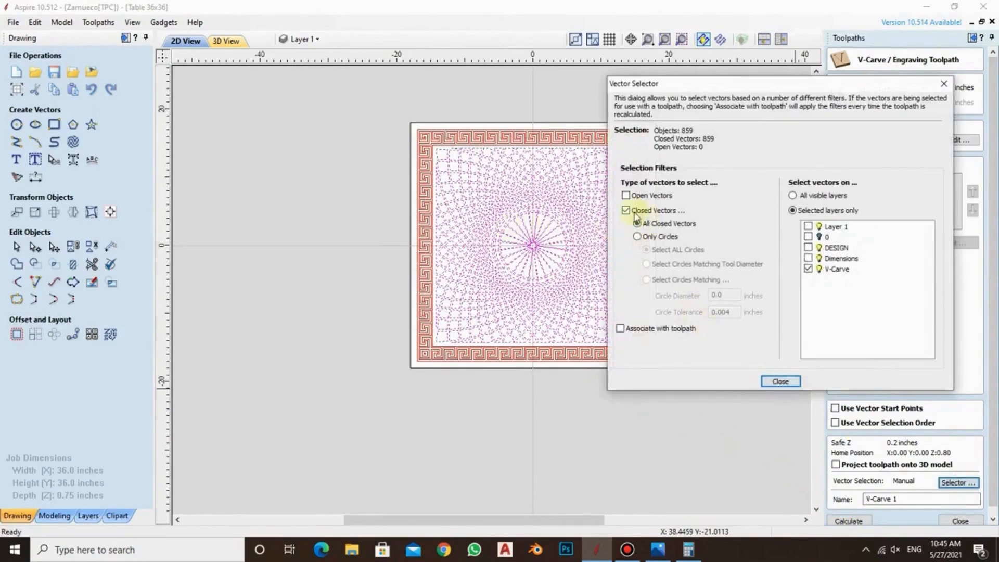
left_click(781, 382)
left_click(848, 521)
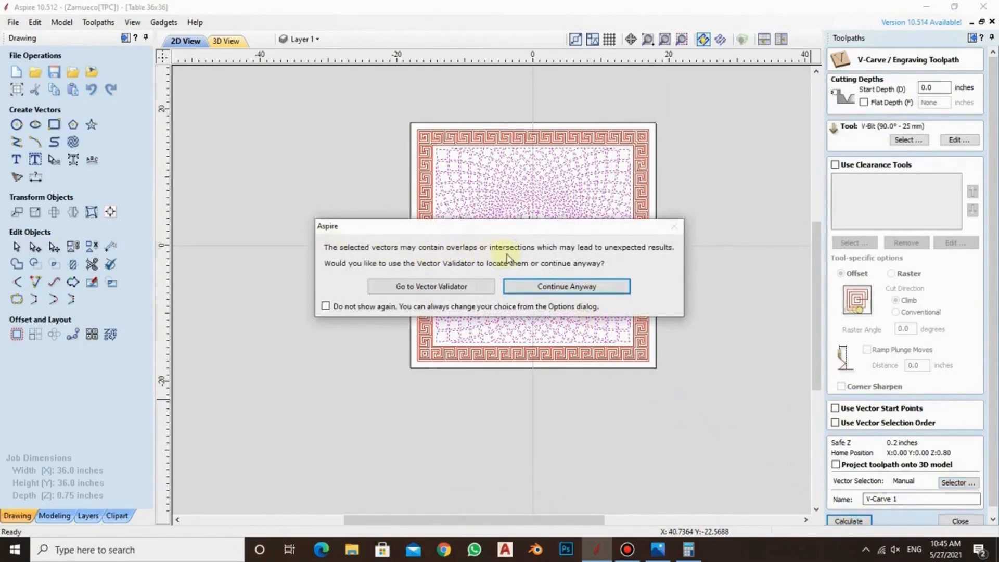
left_click(573, 292)
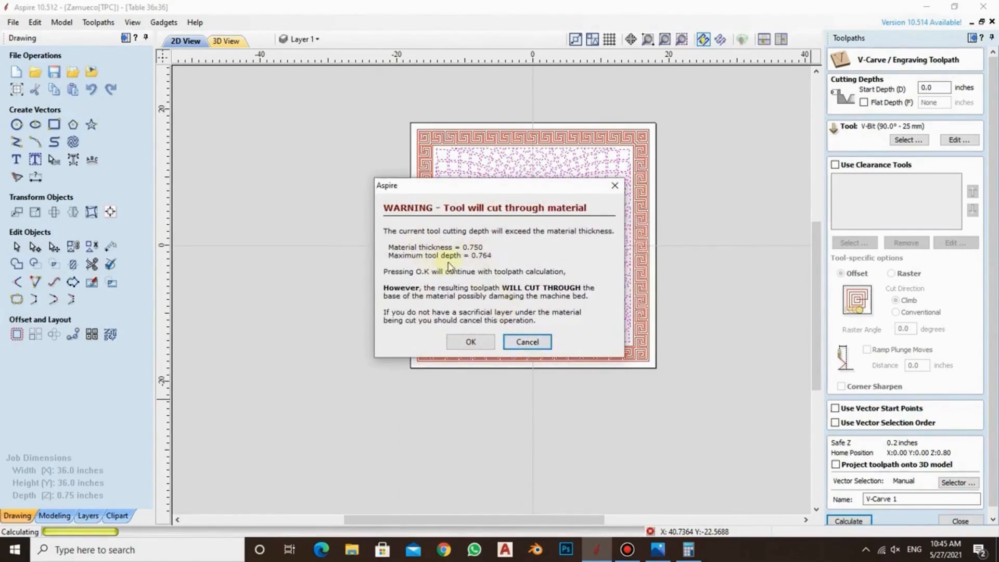
left_click(470, 341)
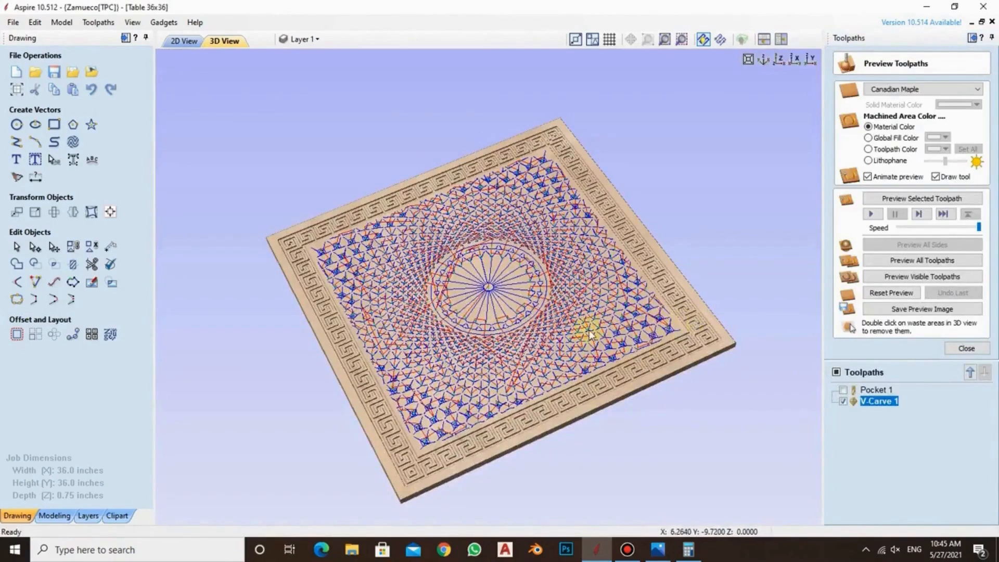
Preview the visible V-Carve 1 toolpath and examine the carved lattice, rosette and Greek key border in 3D
left_click(911, 276)
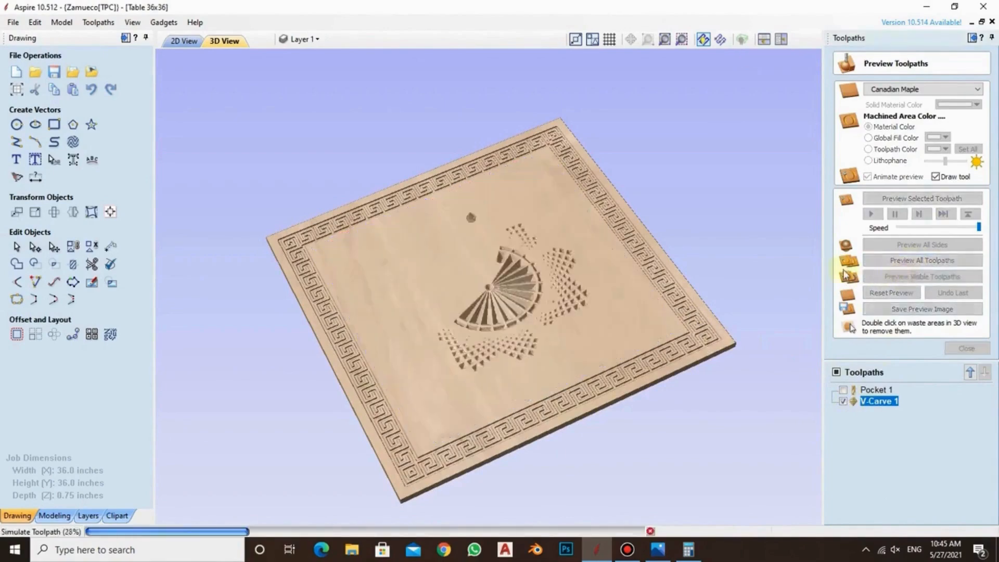
left_click_drag(631, 252, 379, 223)
scroll(364, 208, "up", 5)
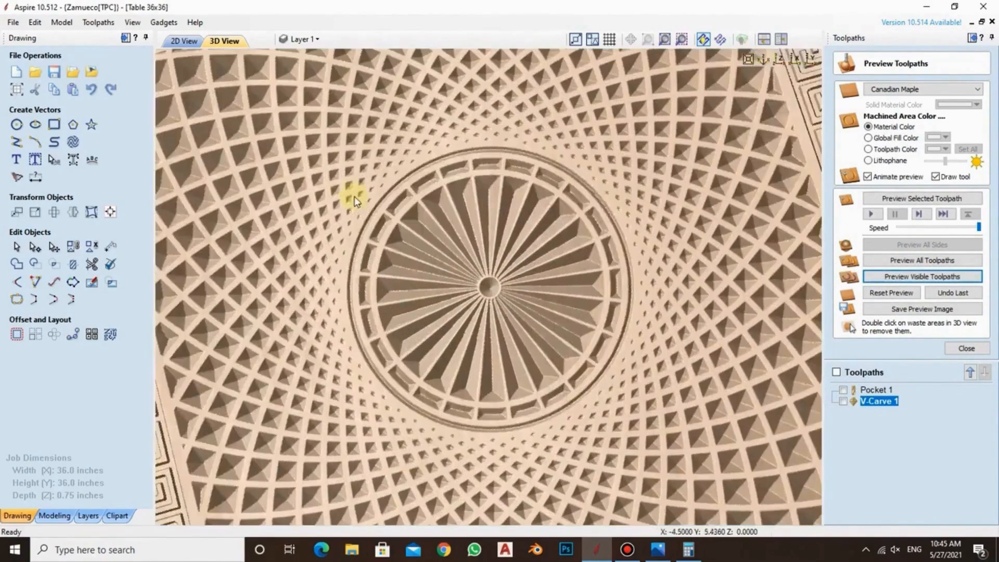
scroll(359, 199, "down", 4)
scroll(241, 135, "up", 2)
scroll(199, 118, "down", 3)
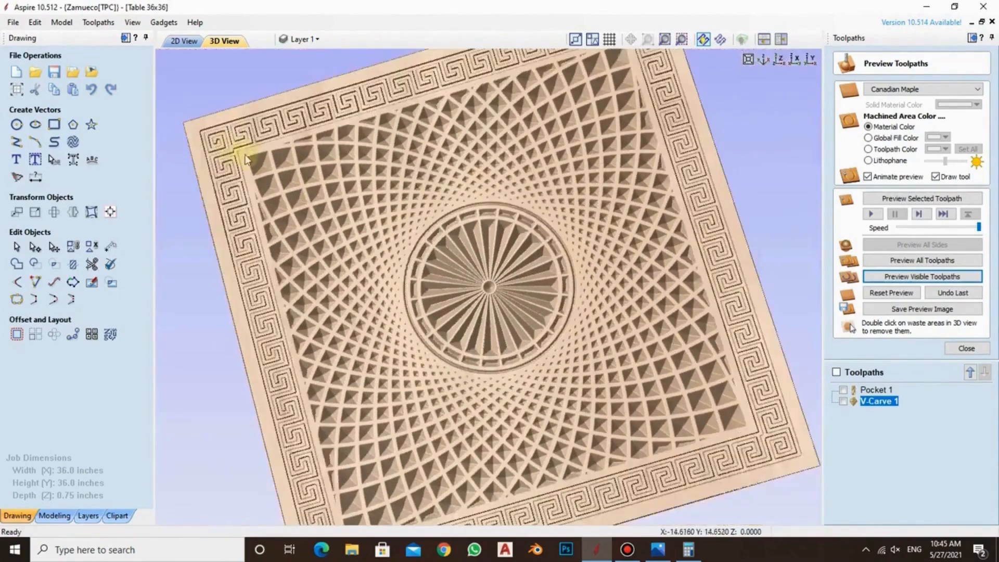
scroll(248, 153, "up", 5)
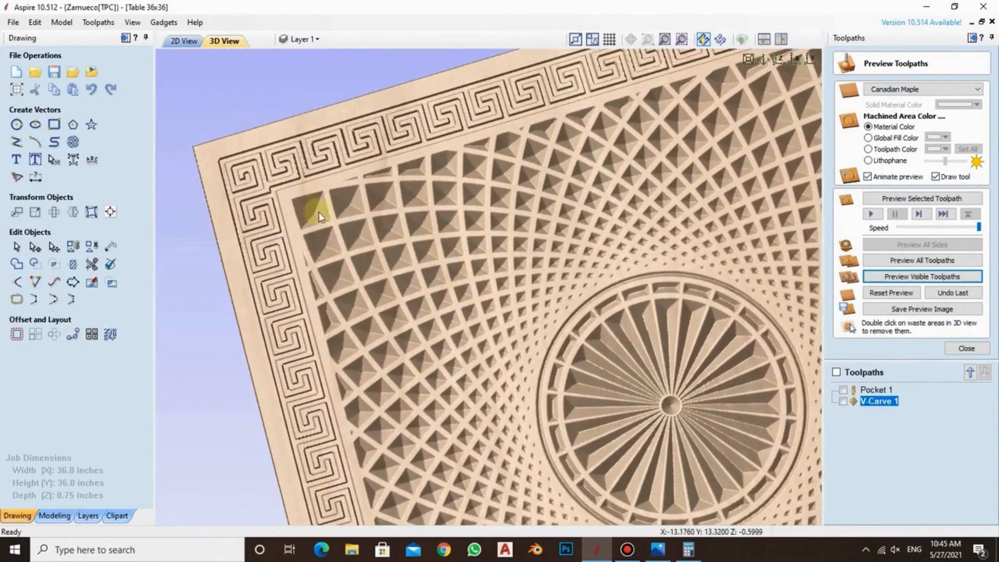
left_click_drag(562, 364, 800, 359)
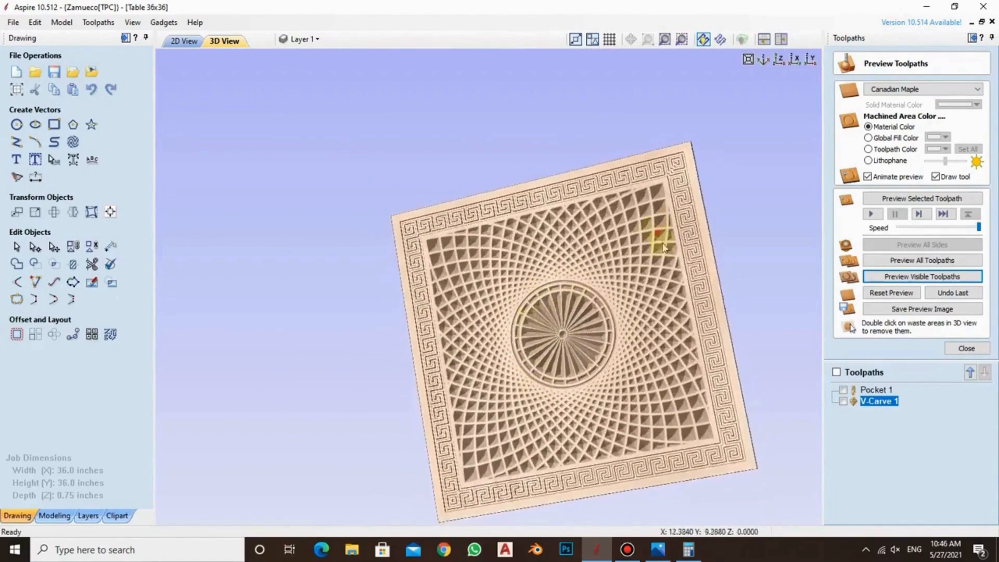
Edit V-Carve 1 to use a flat depth of 0.375 inches and recalculate it, continuing past the overlap warning
mouse_move(881, 405)
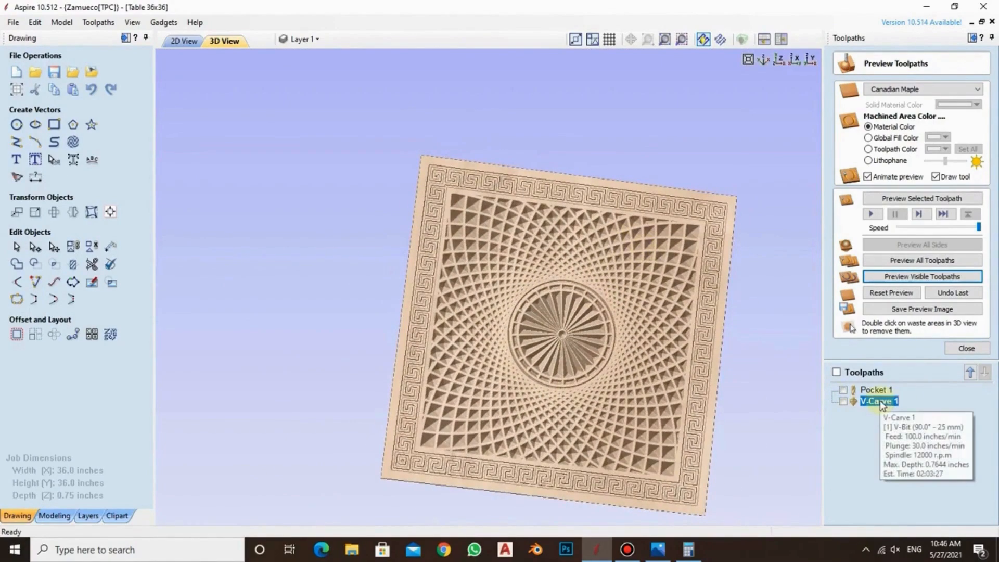
double_click(879, 402)
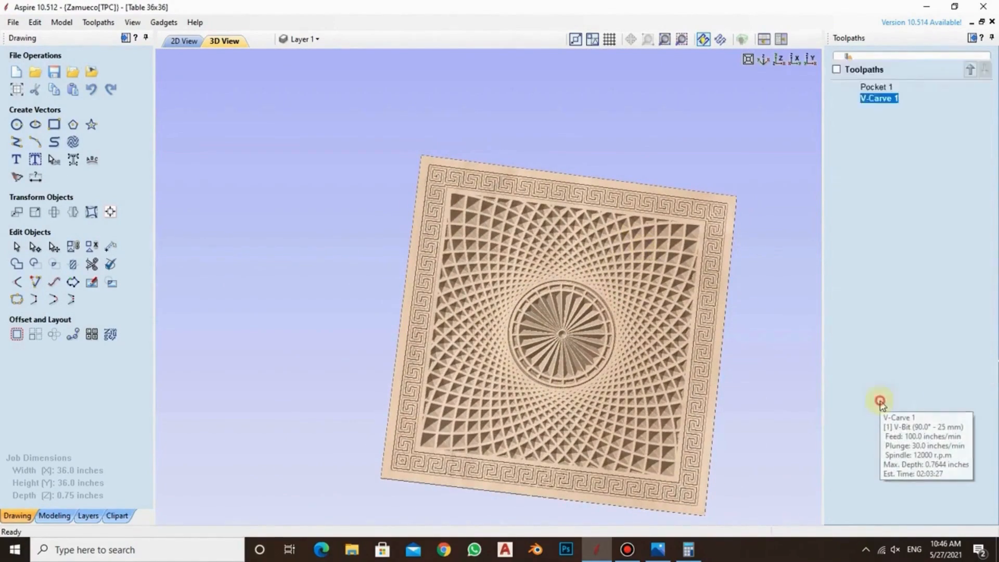
left_click(864, 103)
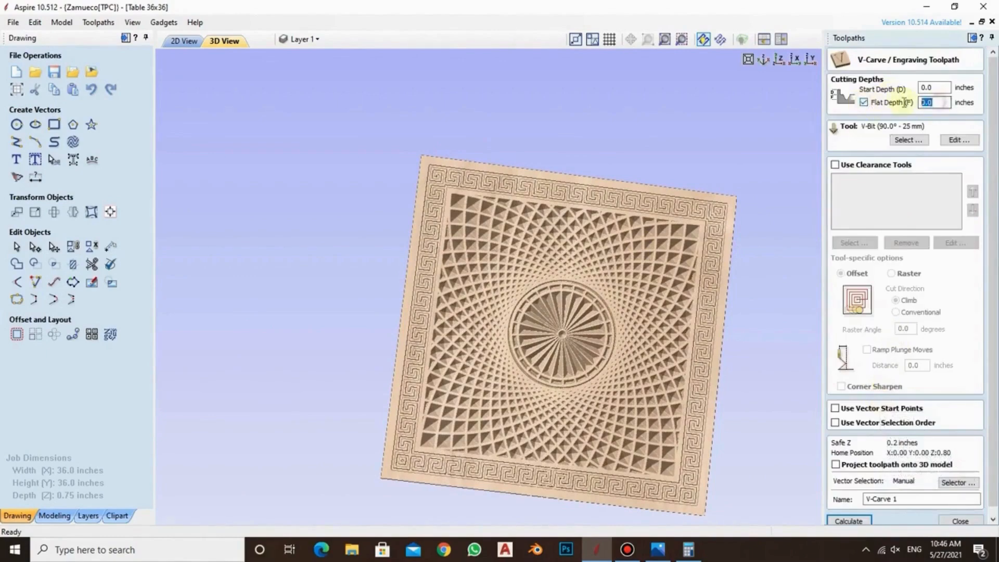
double_click(918, 103)
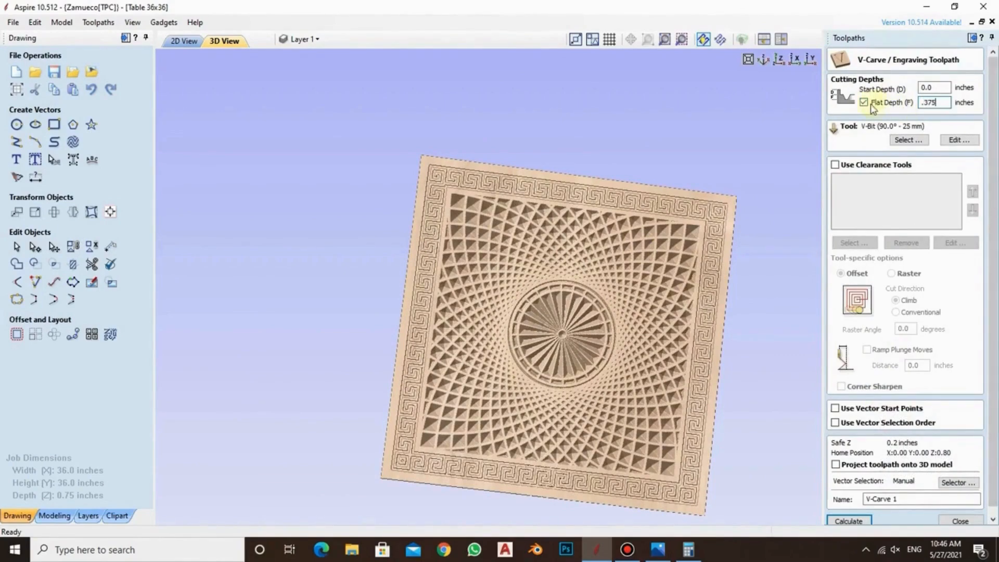
scroll(991, 162, "down", 1)
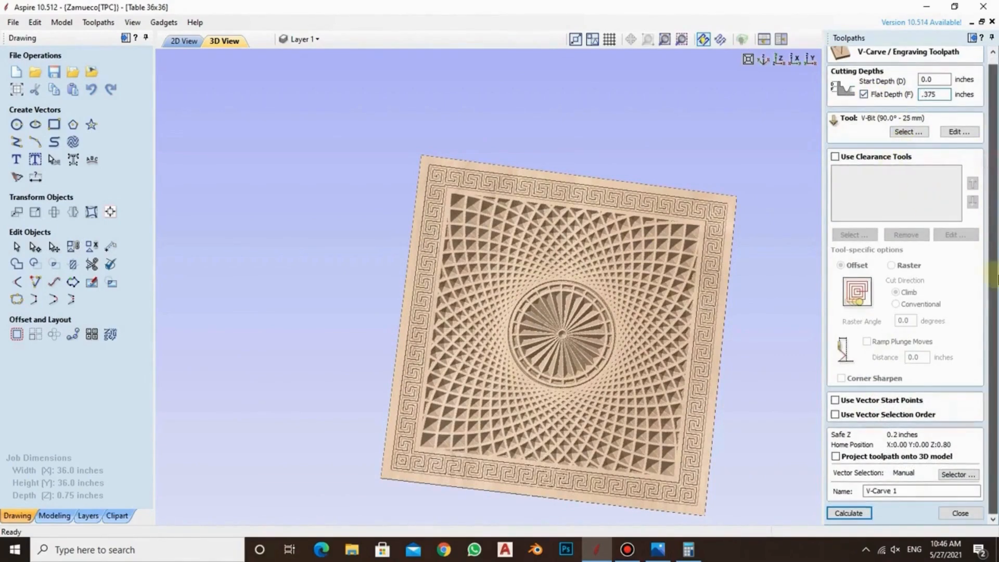
left_click(849, 513)
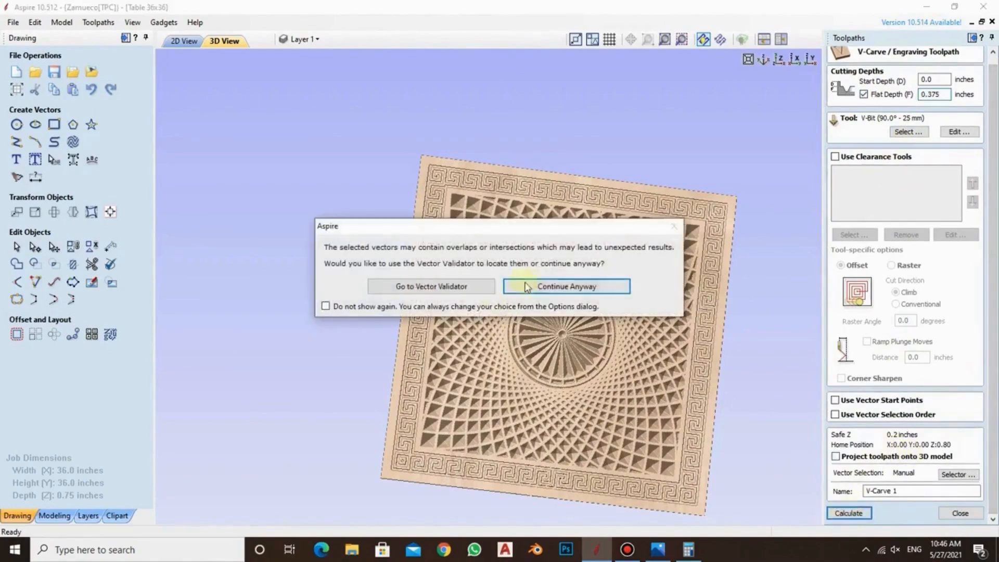
left_click(548, 292)
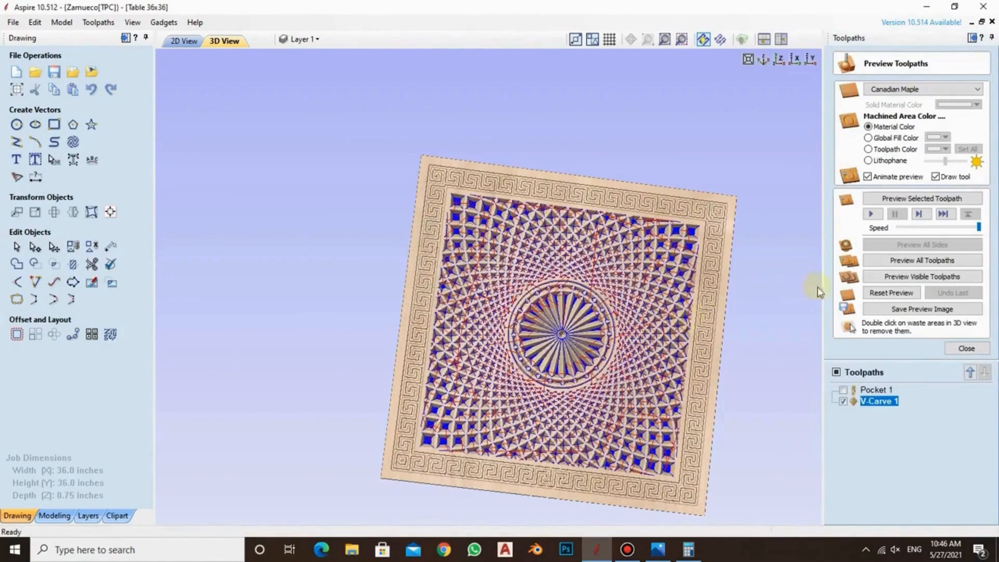
Reset the preview, simulate both Pocket 1 and V-Carve 1, and examine the floors of the lattice cells and the rosette
left_click(886, 293)
left_click(843, 390)
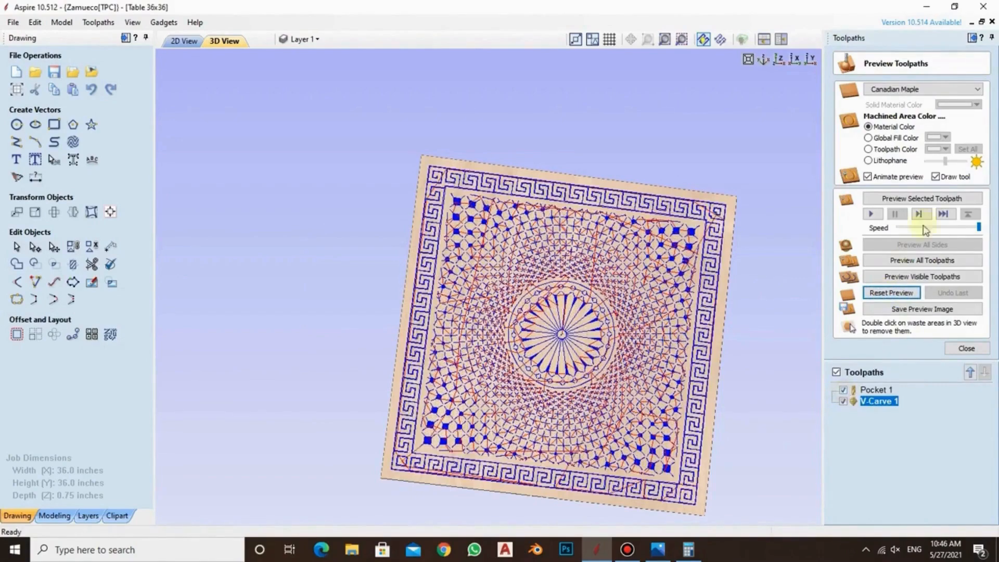
left_click(924, 261)
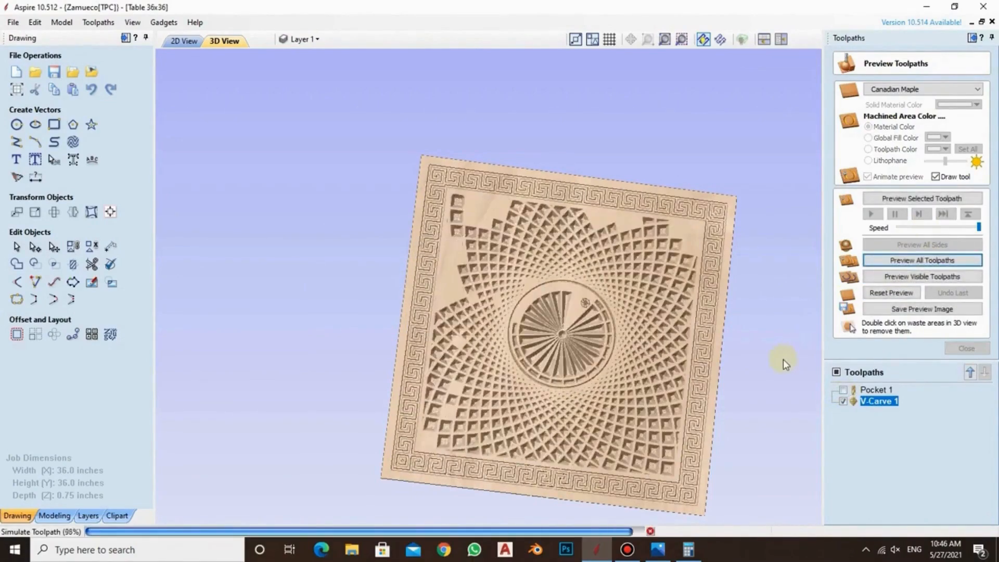
scroll(460, 193, "up", 5)
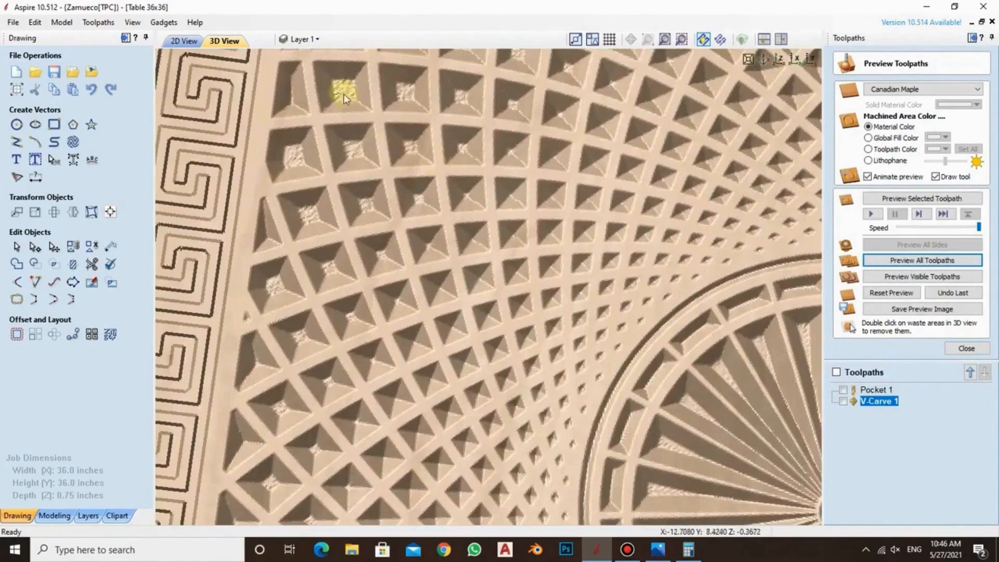
scroll(364, 101, "down", 2)
scroll(460, 119, "down", 4)
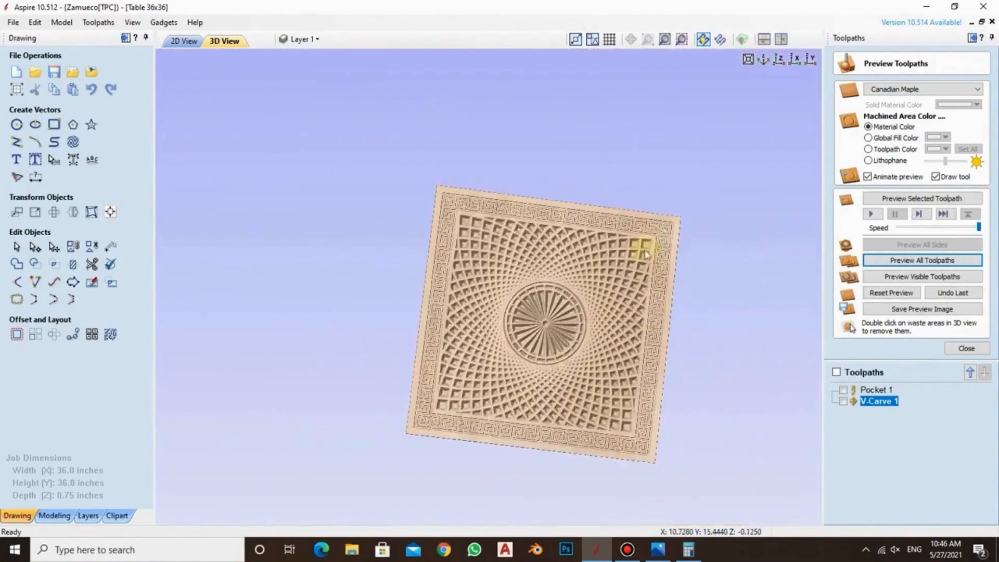
scroll(614, 335, "up", 3)
left_click_drag(614, 336, 595, 305)
scroll(595, 306, "up", 4)
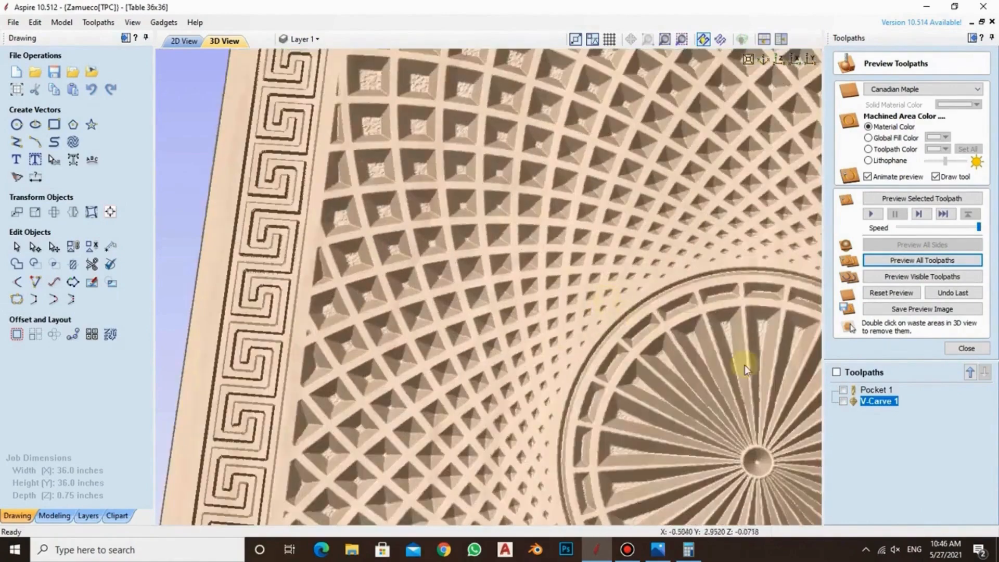
scroll(681, 281, "down", 6)
Set V-Carve 1's flat depth to 0.25 inches and recalculate it, continuing past the overlap warning
double_click(879, 401)
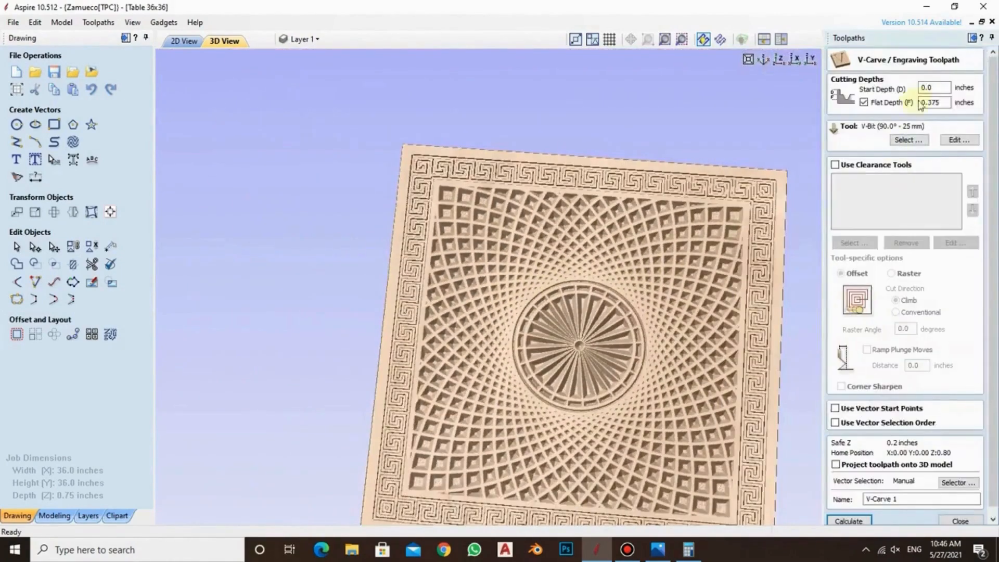
left_click(938, 102)
double_click(936, 103)
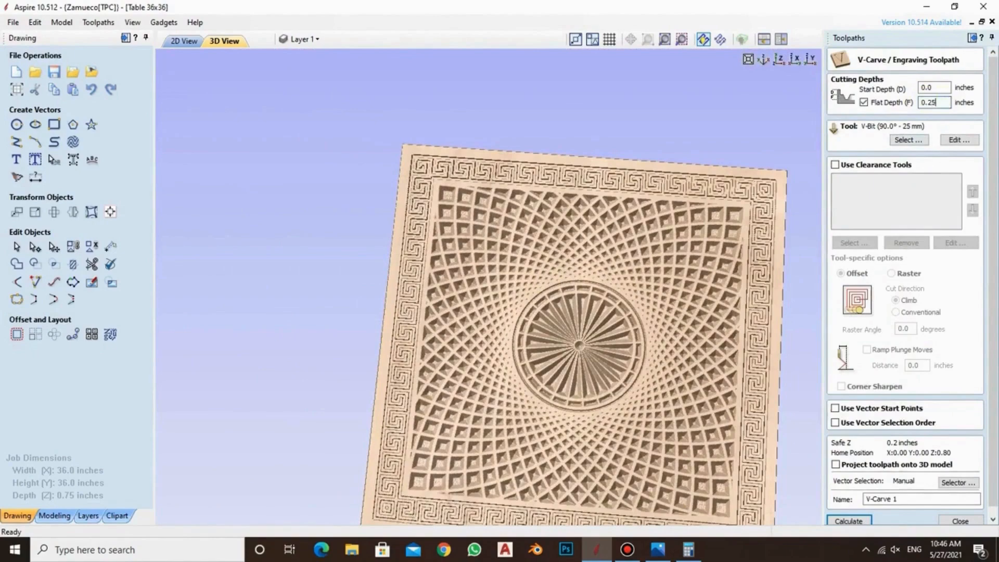
scroll(903, 423, "down", 1)
left_click(848, 513)
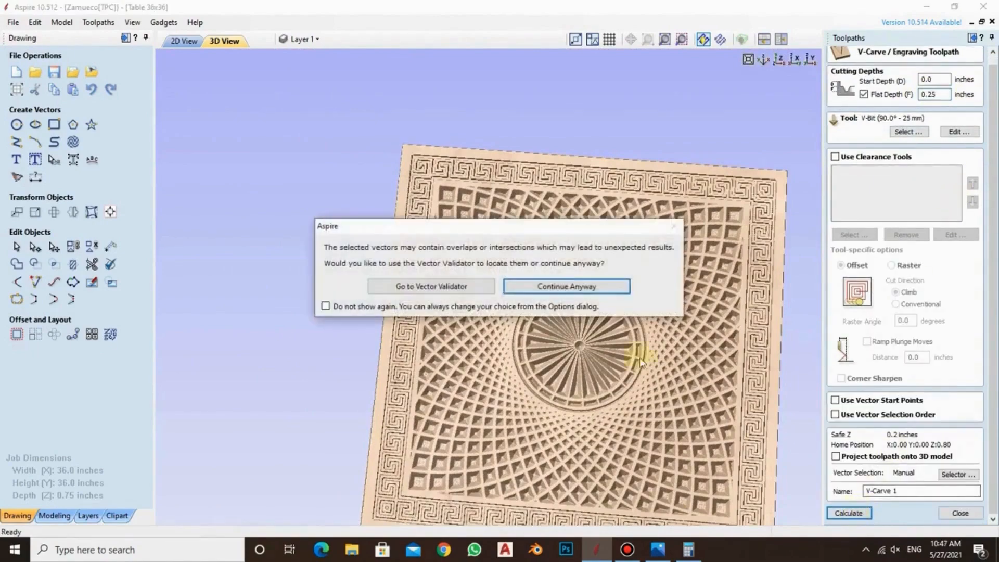
left_click(565, 289)
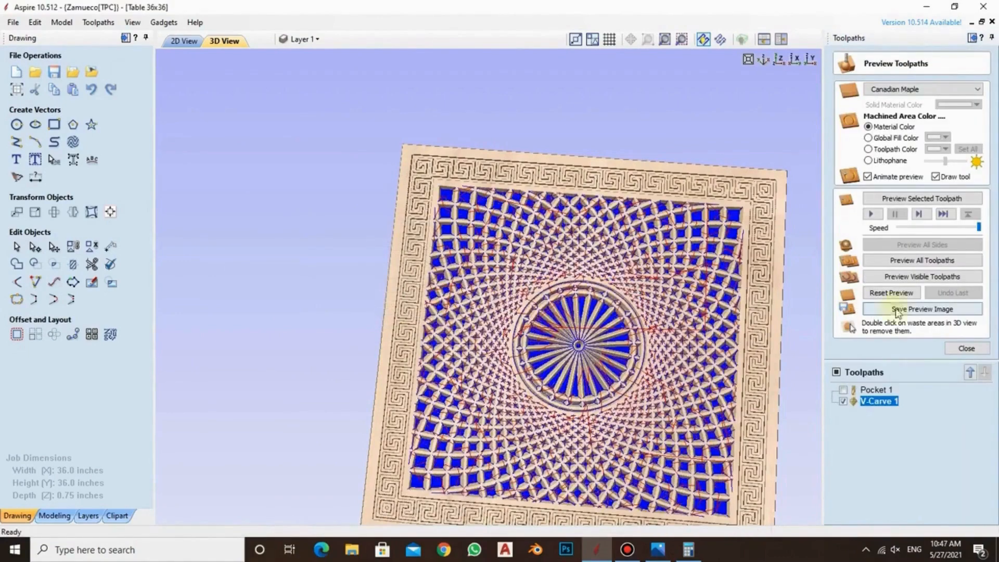
Rerun the preview of all toolpaths from blank material and check the shallower carving and V-Carve 1's toolpath details
left_click(891, 292)
left_click(928, 261)
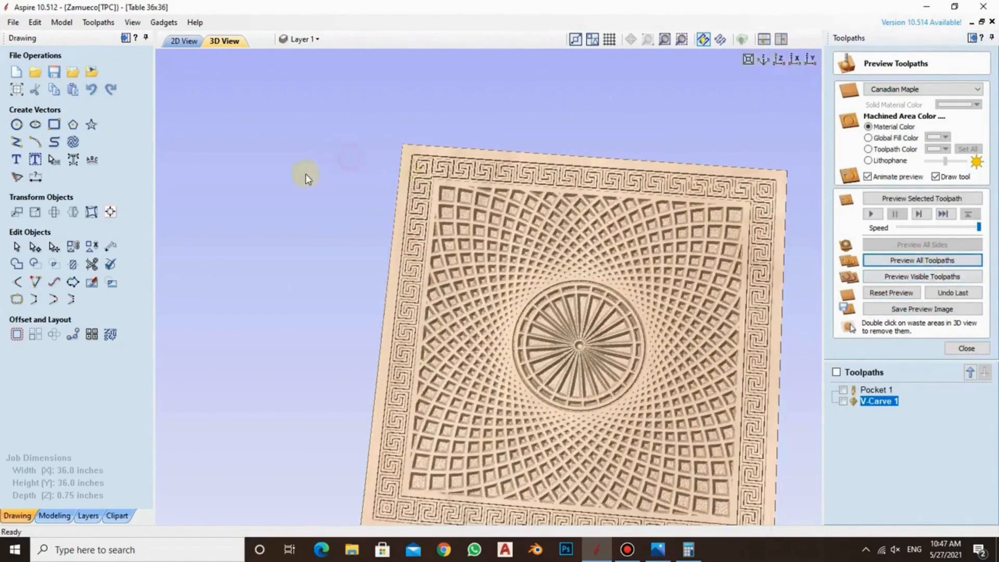
left_click_drag(305, 173, 373, 172)
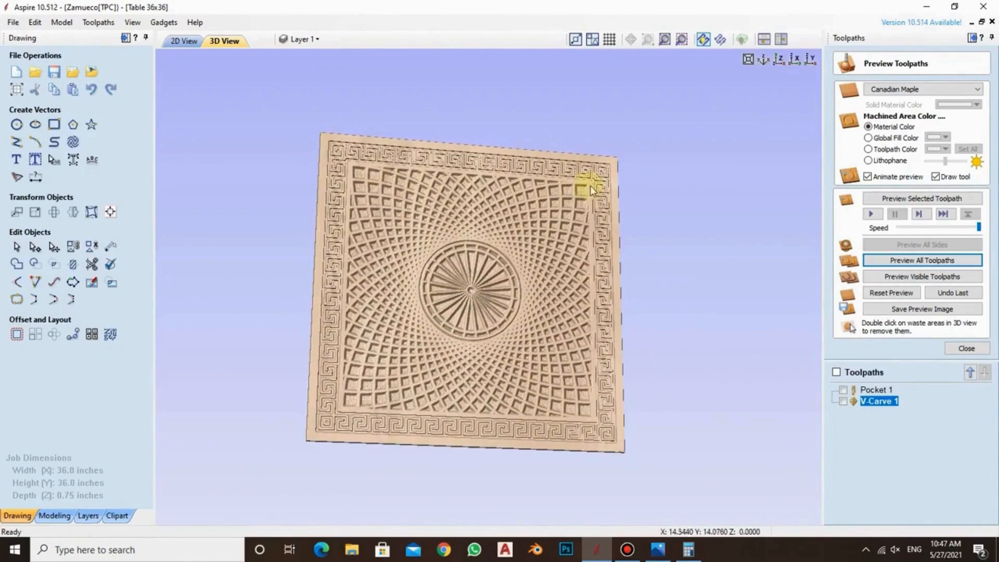
mouse_move(881, 405)
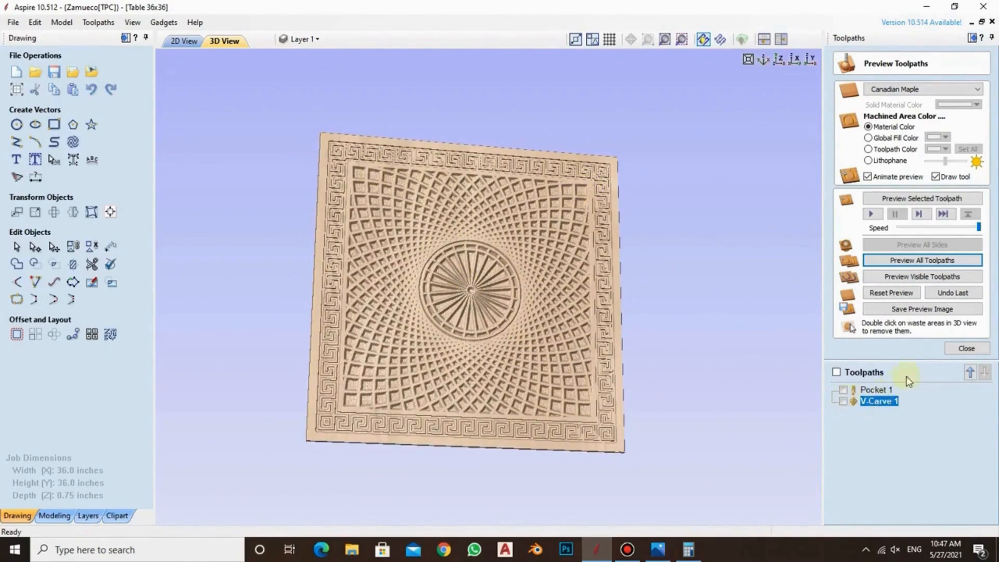
Start a new V-Carve / Engraving toolpath and look up the imperial V-Bit (60.0° - 1") in the tool database
left_click(954, 348)
left_click(844, 149)
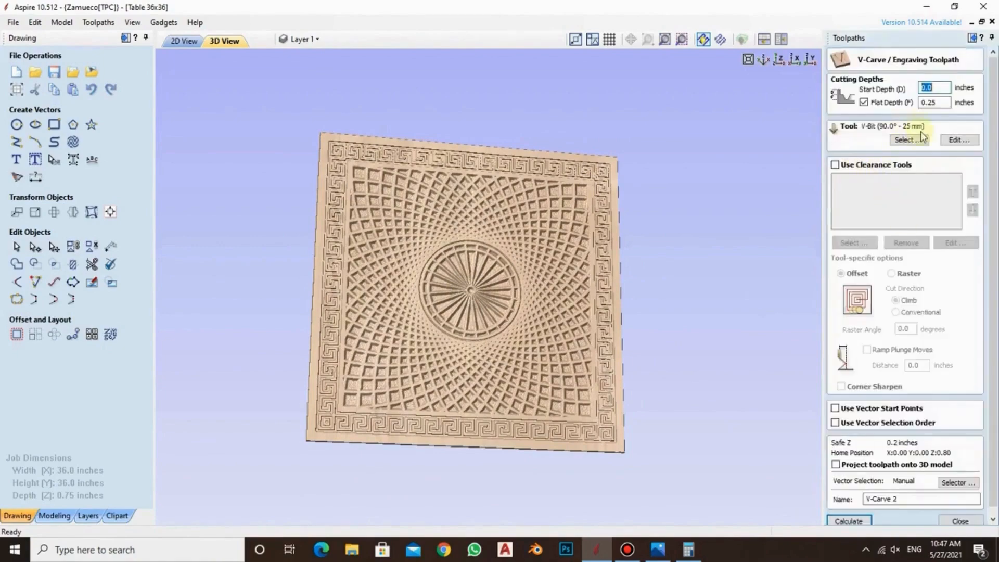
left_click(906, 140)
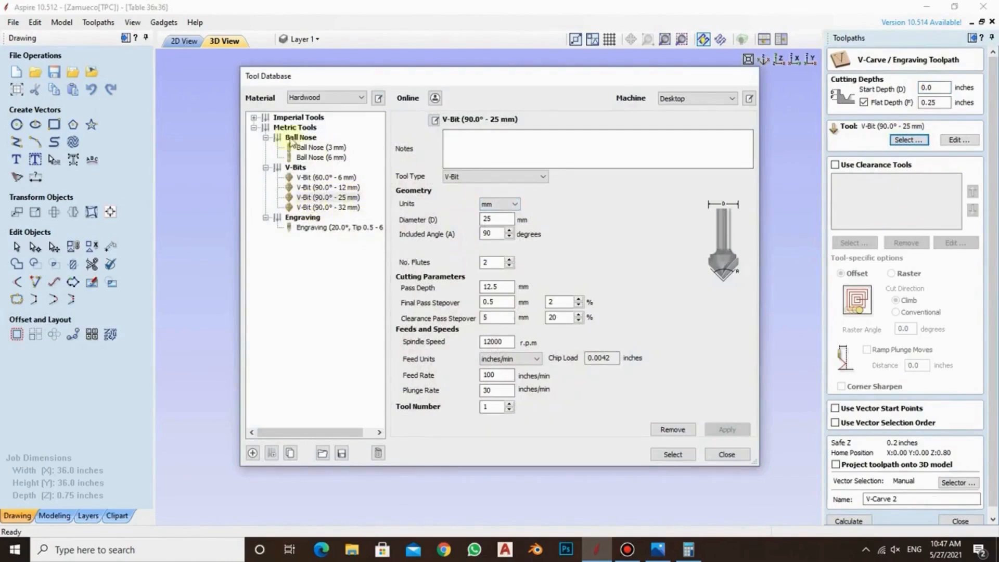
left_click(253, 118)
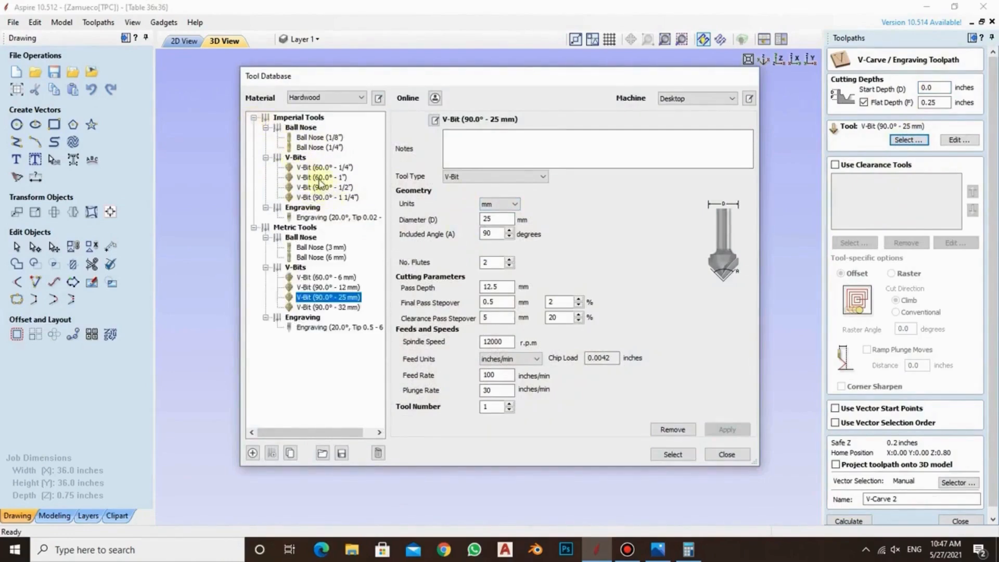
left_click(319, 178)
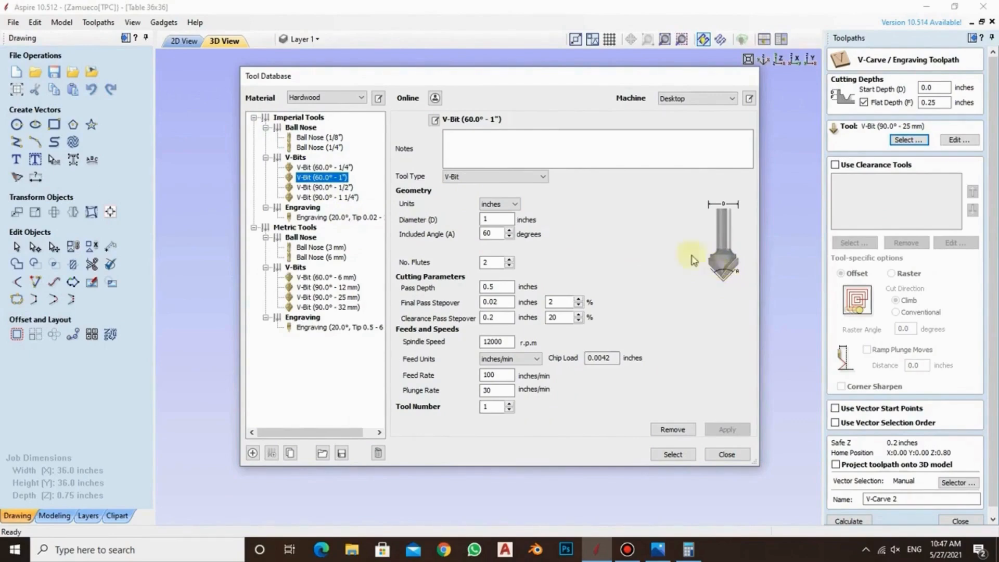
Duplicate the metric V-Bit (90.0° - 25 mm) and apply an included angle of 120 degrees to the copy
left_click(327, 297)
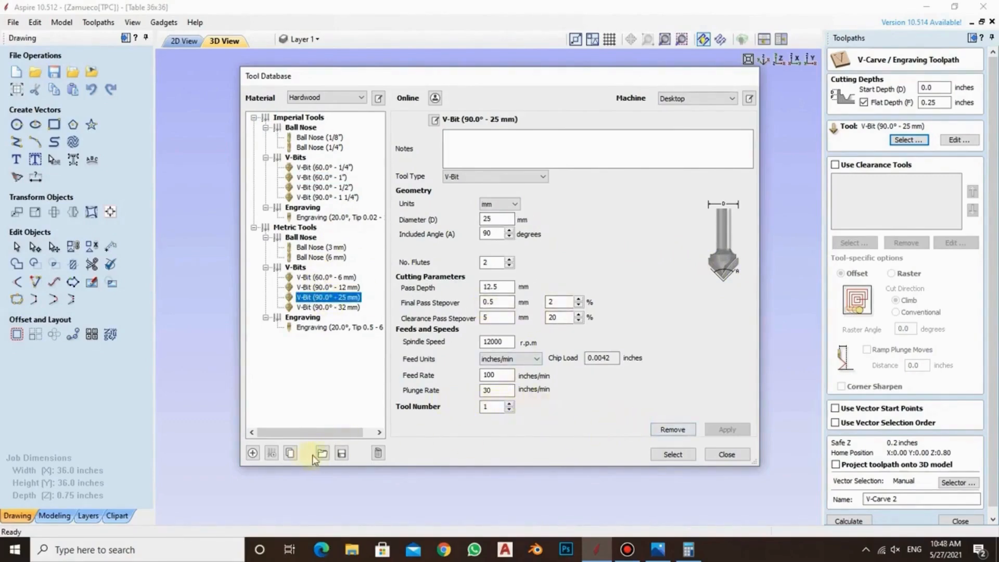
left_click(289, 453)
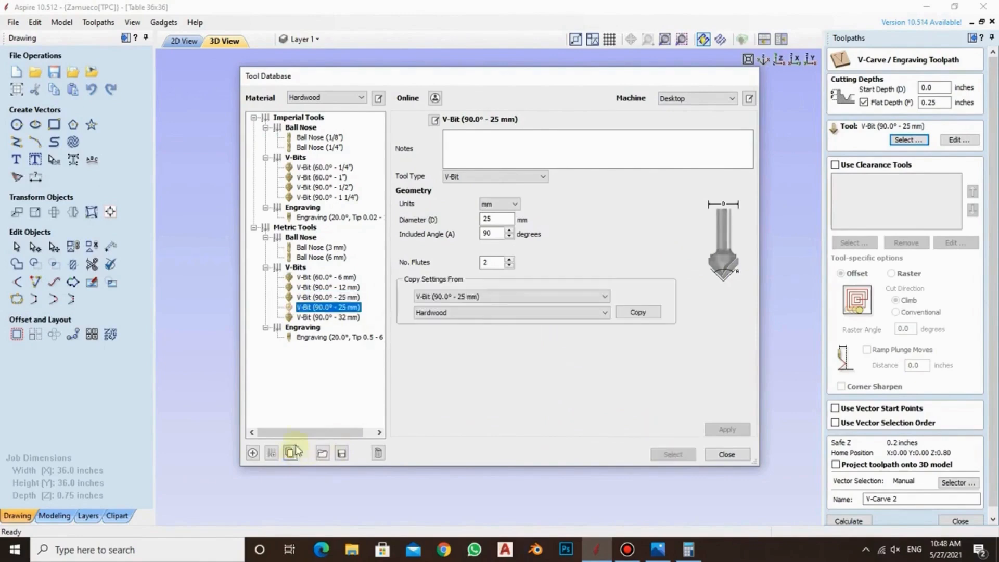
left_click(509, 230)
left_click(510, 236)
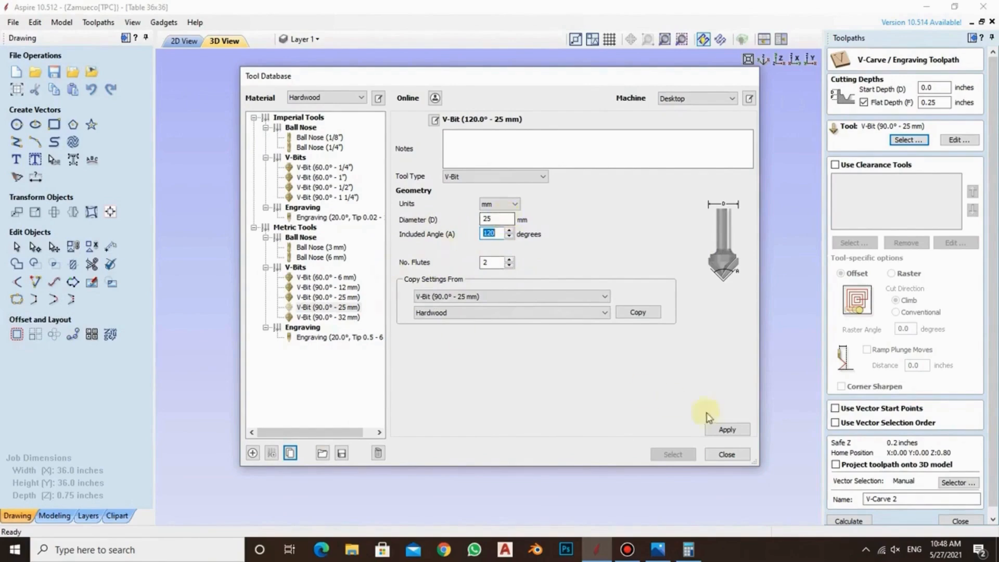
left_click(723, 428)
Set the 120° V-bit's pass depth to 6 mm, apply it, and select this bit for the V-Carve 2 toolpath
left_click(511, 286)
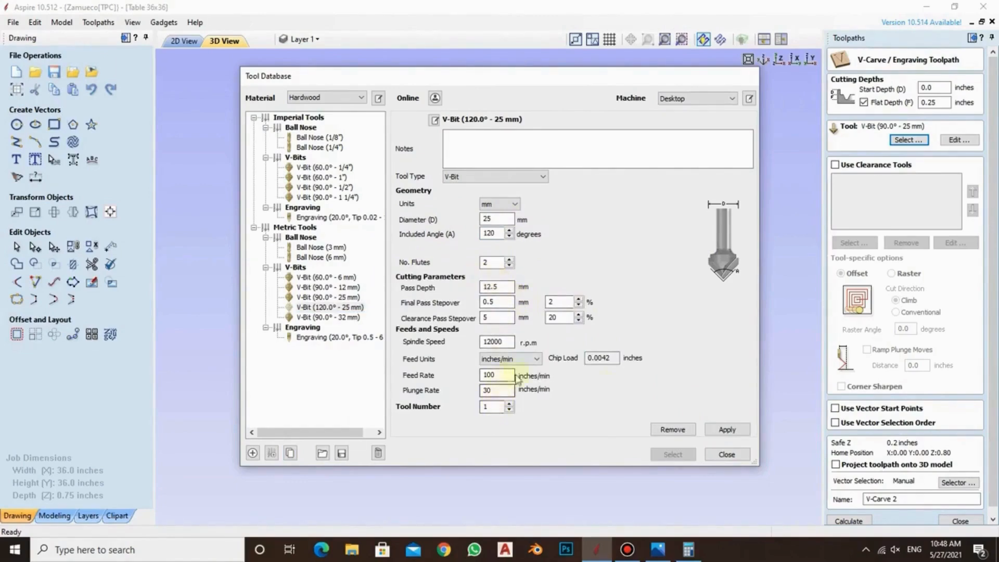
left_click(727, 431)
left_click_drag(498, 221, 514, 205)
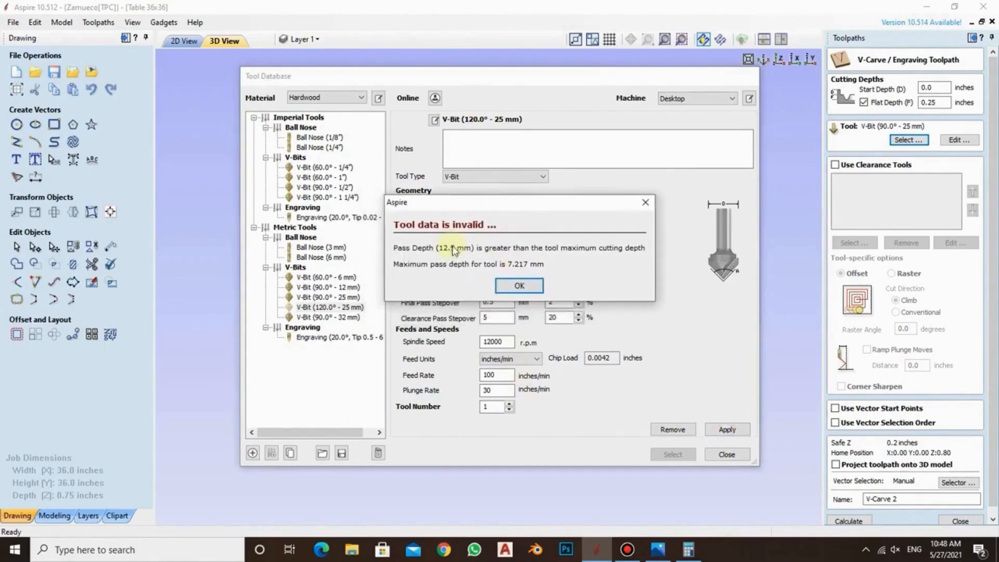
left_click(520, 285)
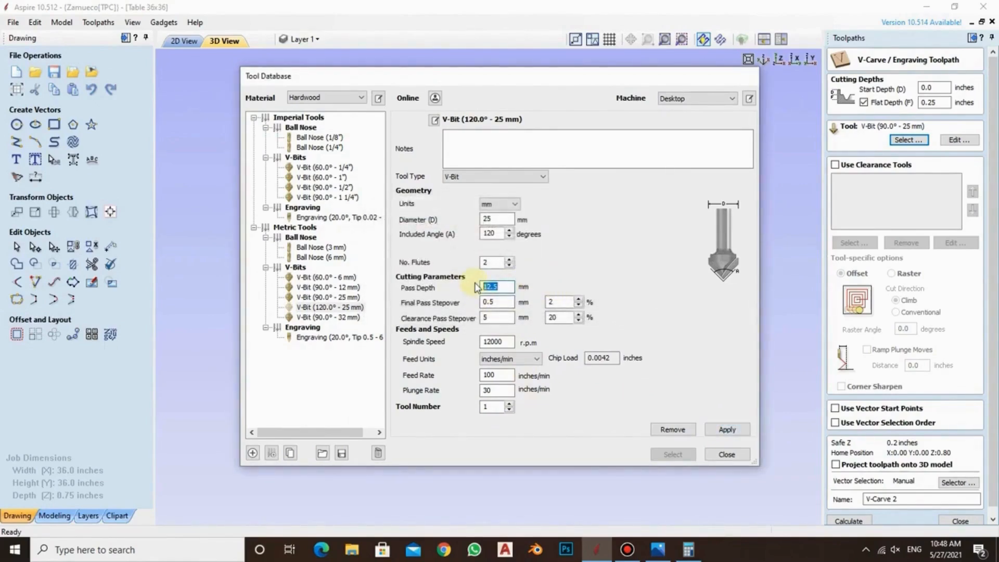
type("6")
left_click(724, 431)
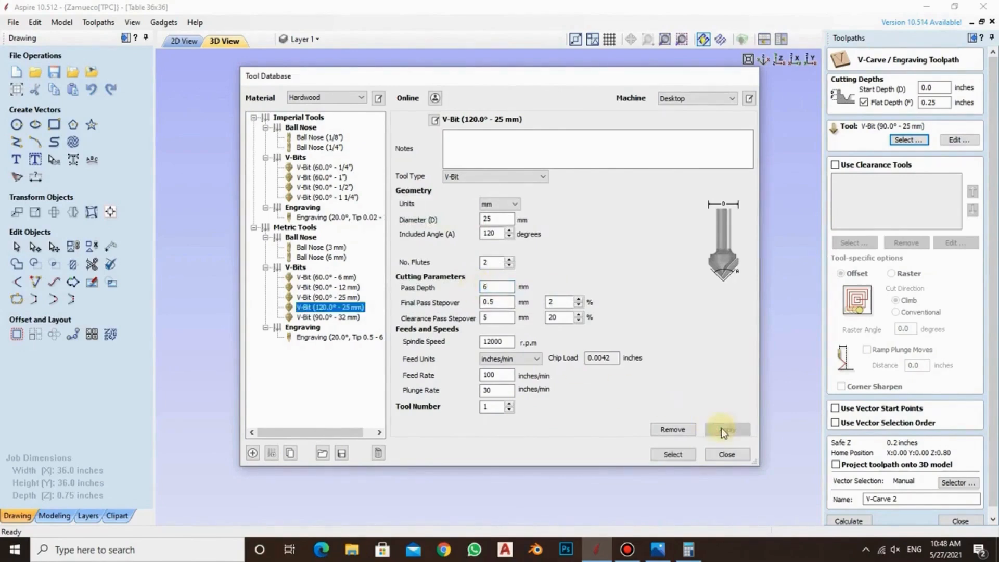
left_click(676, 455)
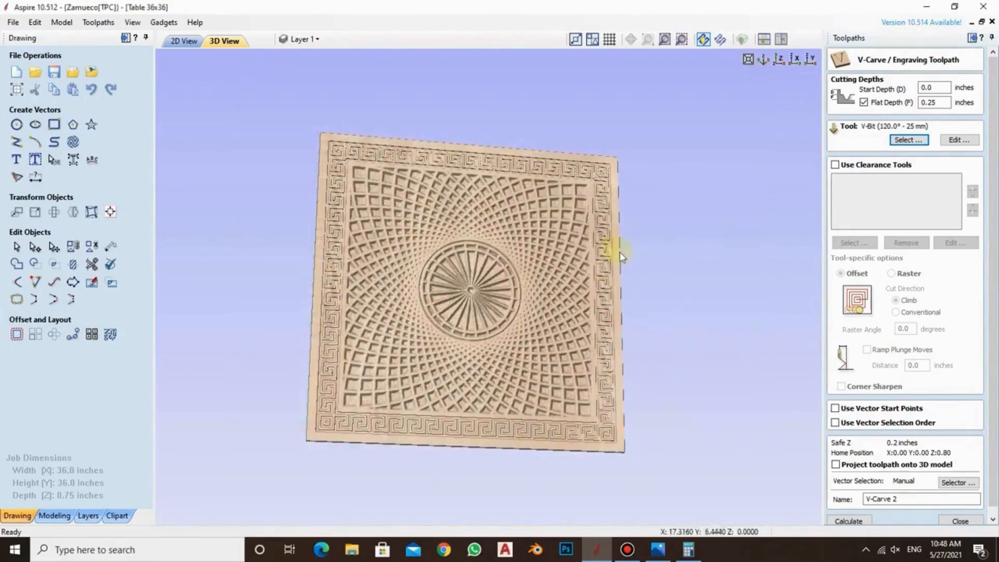
Check the vector selection on the V-Carve layer and calculate V-Carve 2, continuing past the overlap warning
scroll(985, 222, "down", 1)
left_click(958, 474)
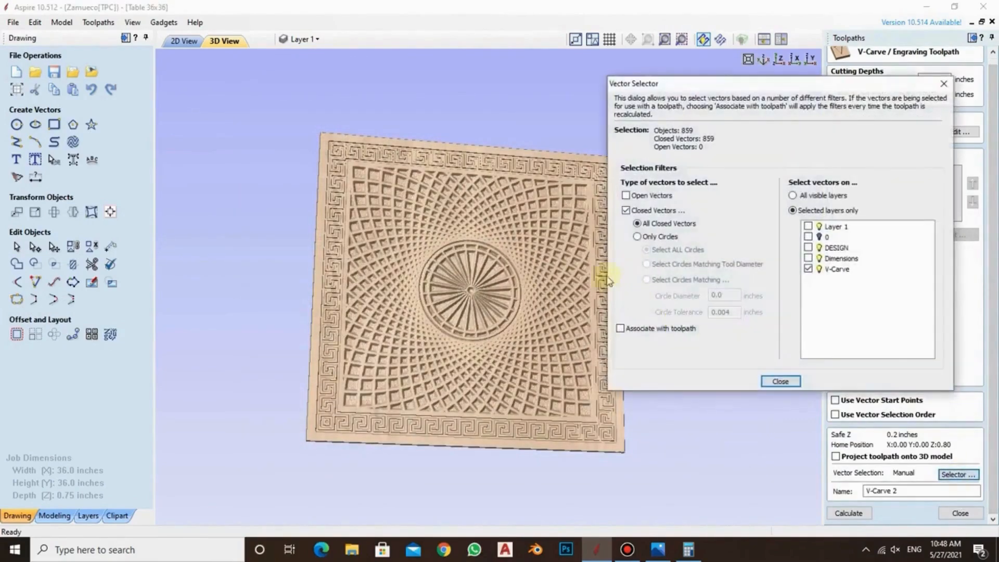
left_click(783, 383)
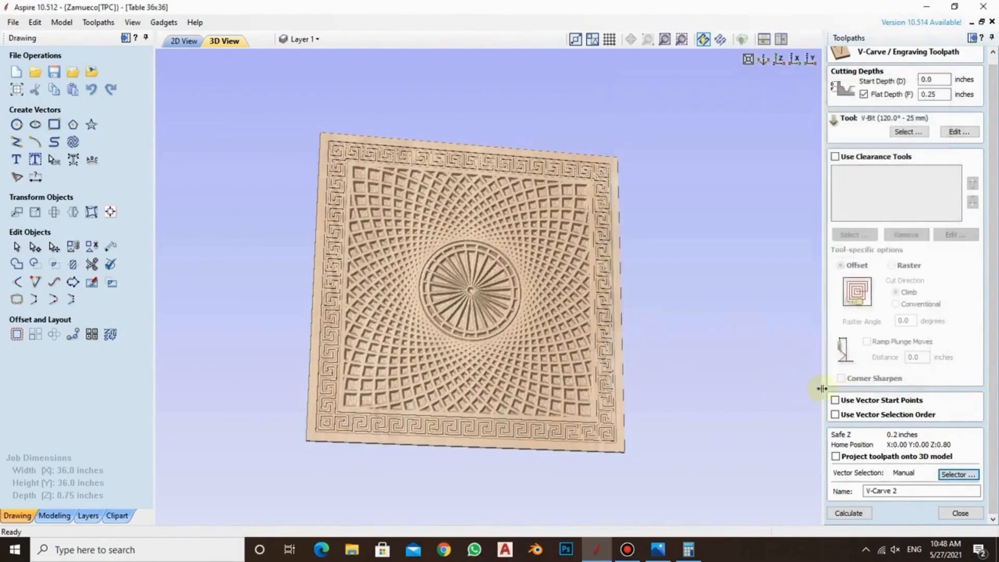
left_click(849, 513)
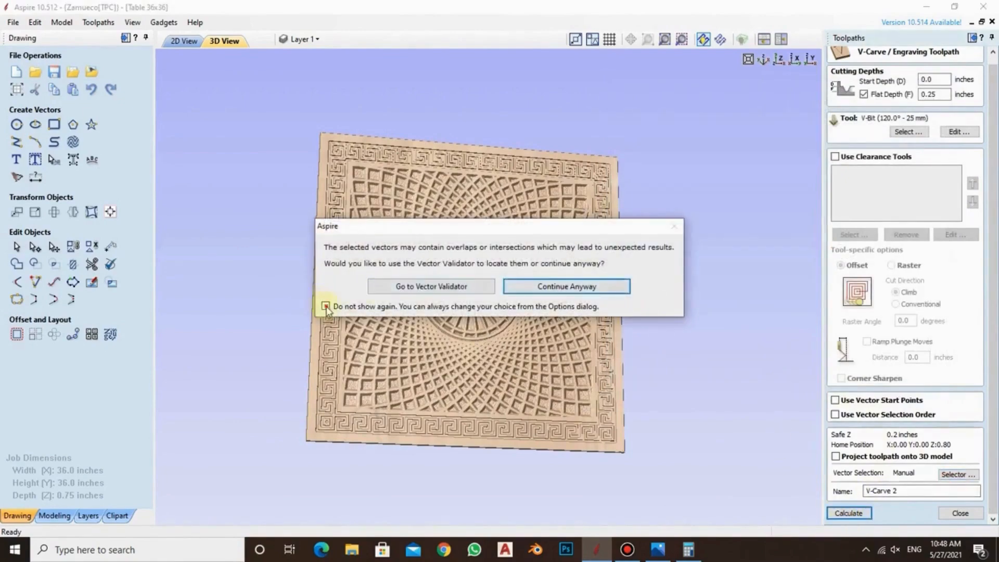
left_click(609, 286)
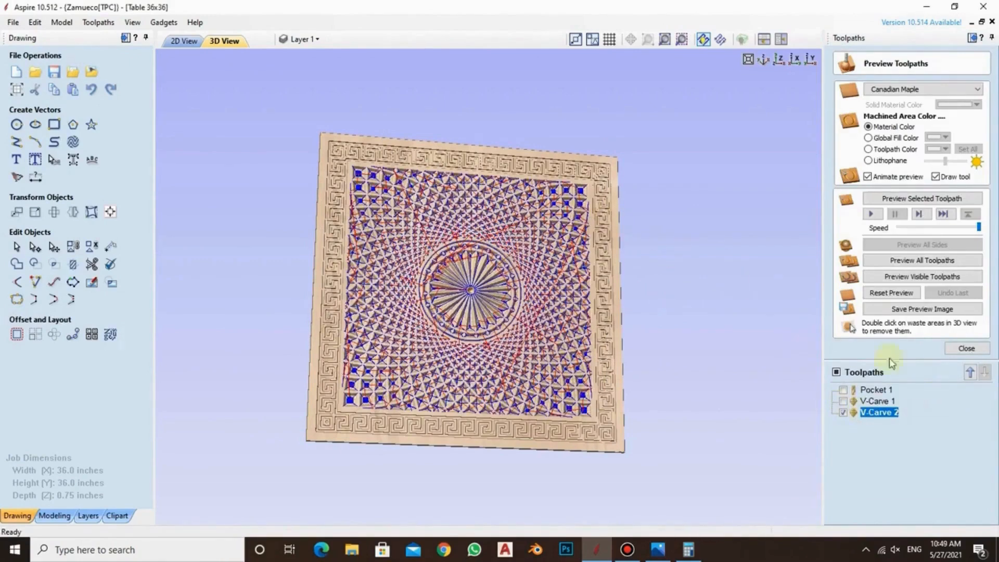
Preview only V-Carve 2 on blank material and examine the carved pattern up close
left_click(891, 293)
left_click(903, 278)
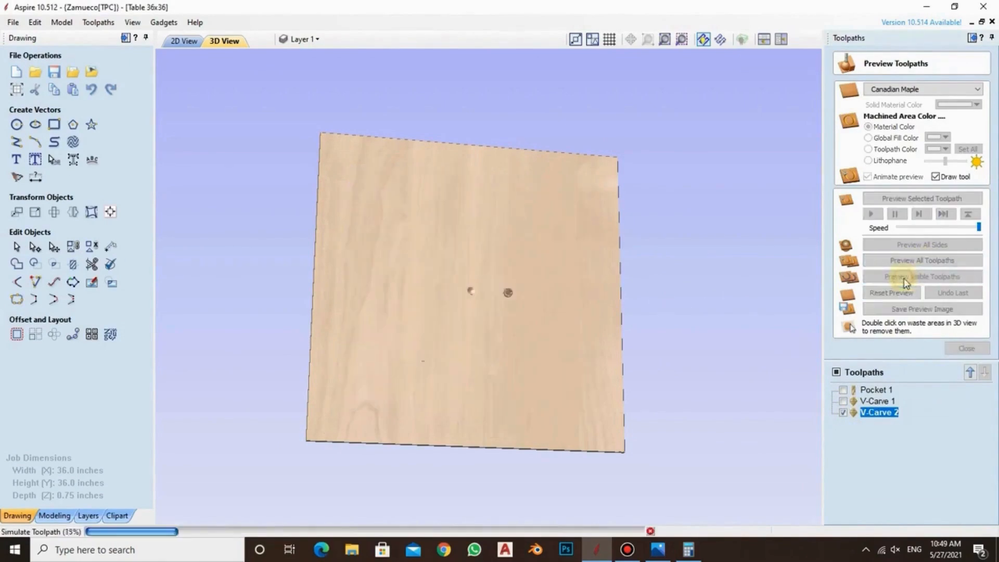
left_click_drag(460, 277, 495, 235)
scroll(480, 273, "up", 5)
scroll(481, 274, "down", 2)
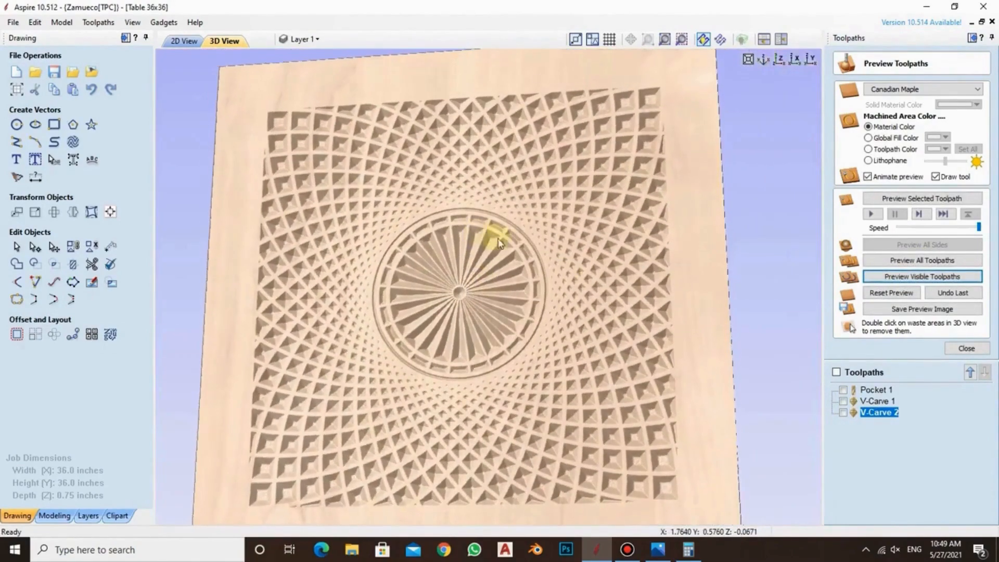
Recalculate V-Carve 2 with the flat depth turned off and preview it on blank material
double_click(879, 413)
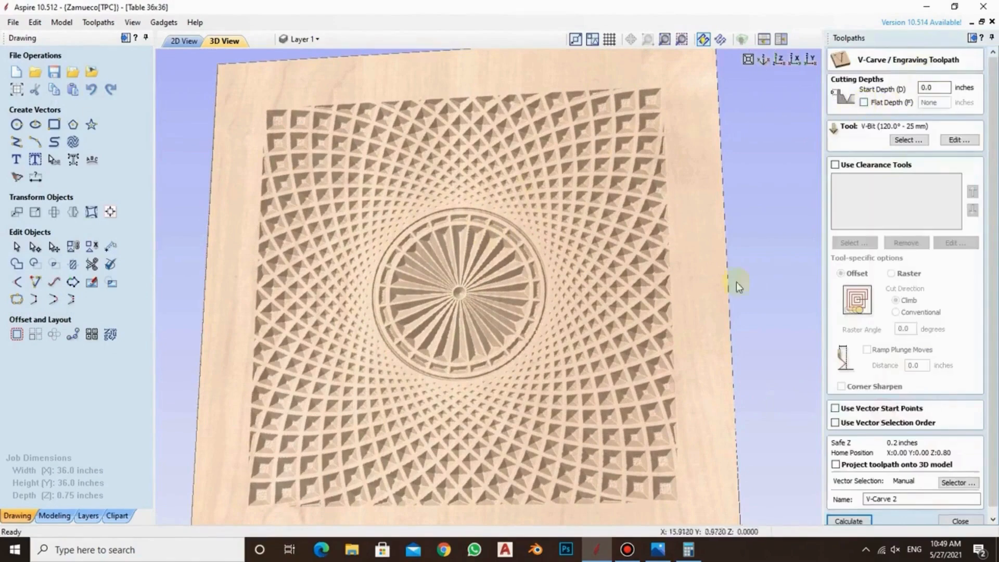
left_click(849, 521)
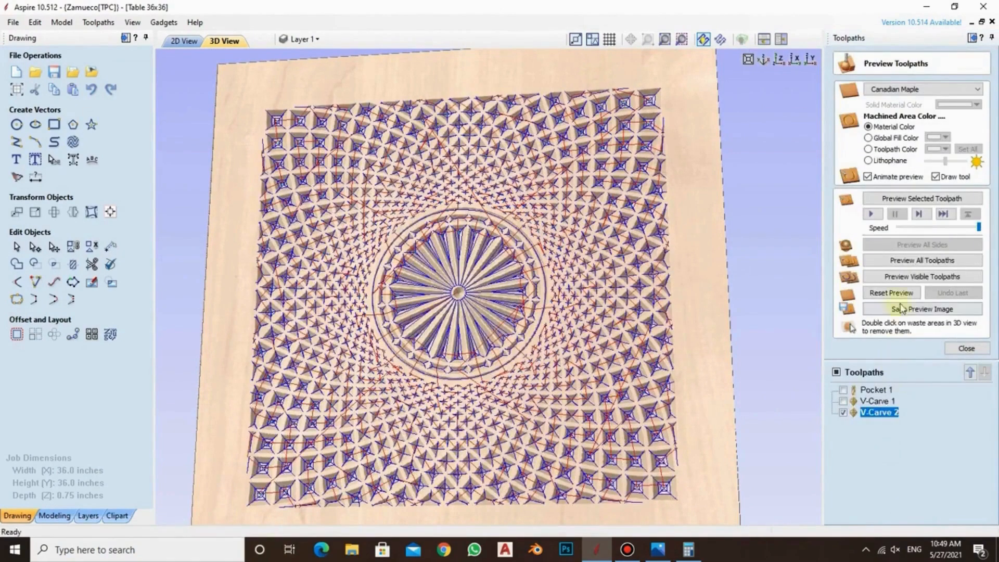
left_click(892, 293)
left_click(911, 276)
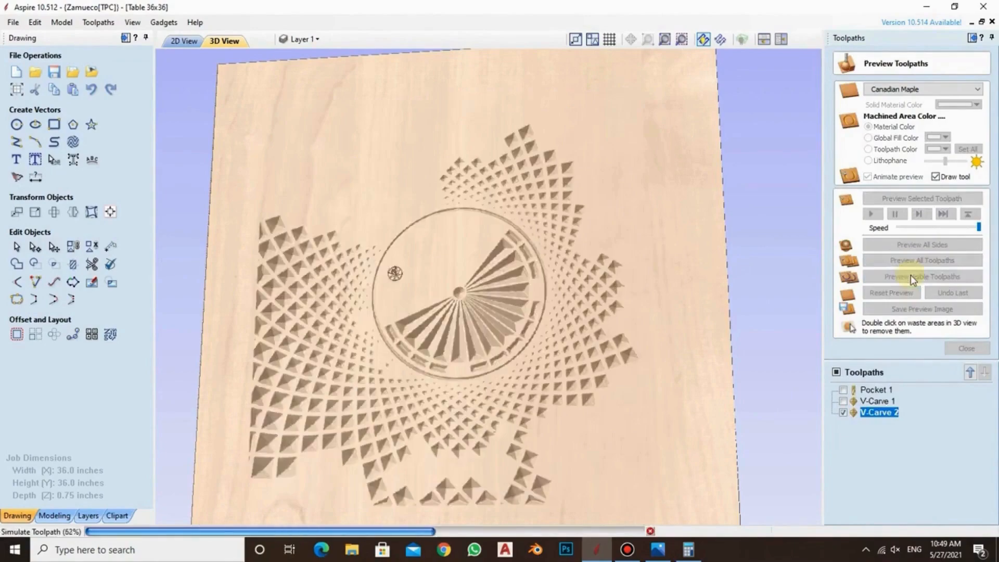
left_click_drag(510, 308, 502, 253)
Preview V-Carve 1 alone on blank material to compare its carving with V-Carve 2
left_click(854, 401)
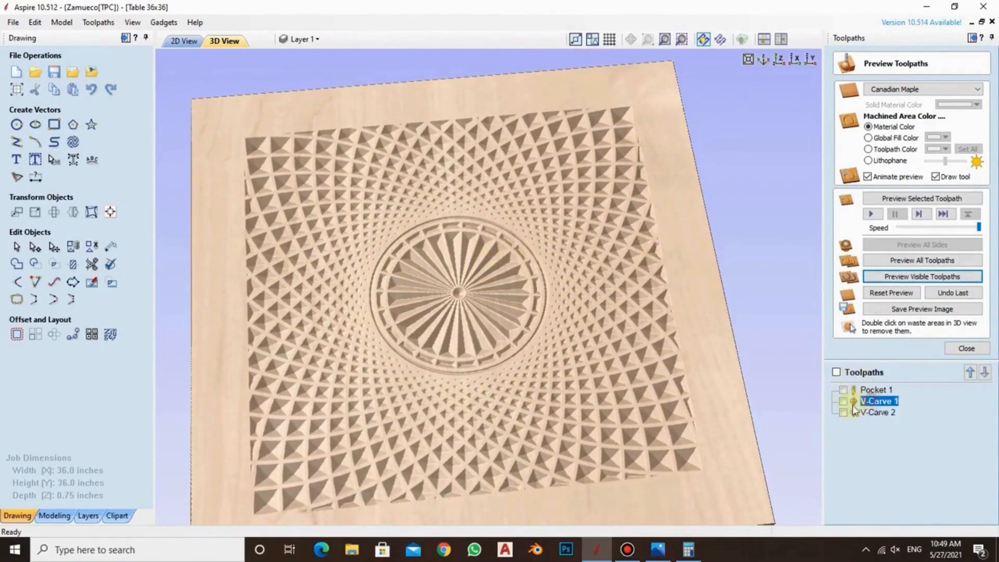
left_click(843, 413)
left_click(843, 413)
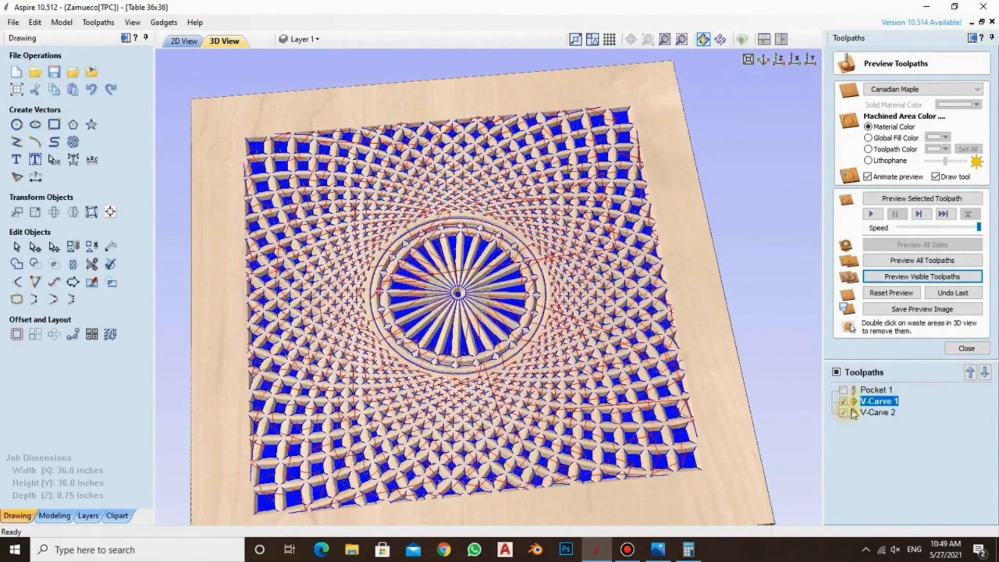
left_click(844, 402)
left_click(891, 292)
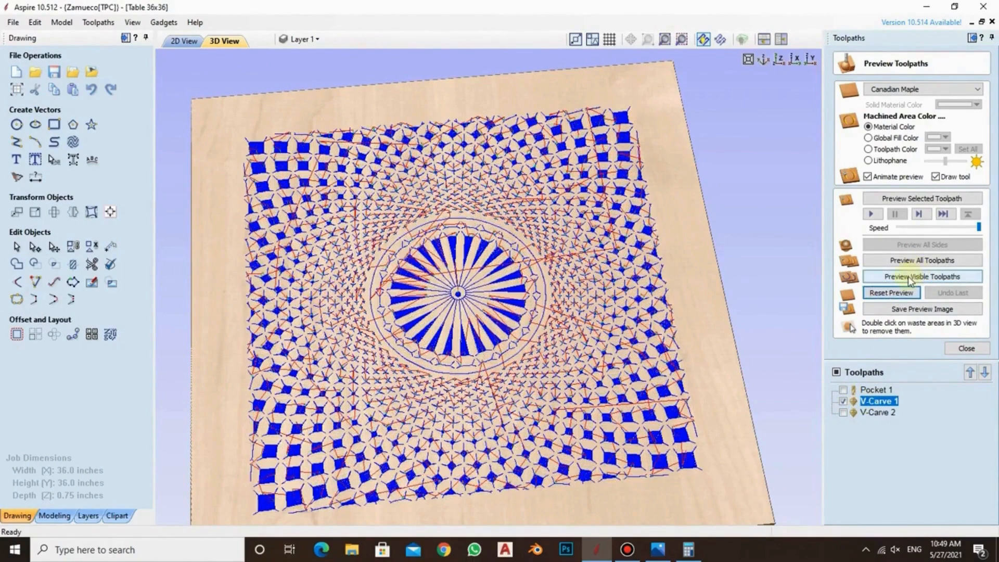
left_click(909, 279)
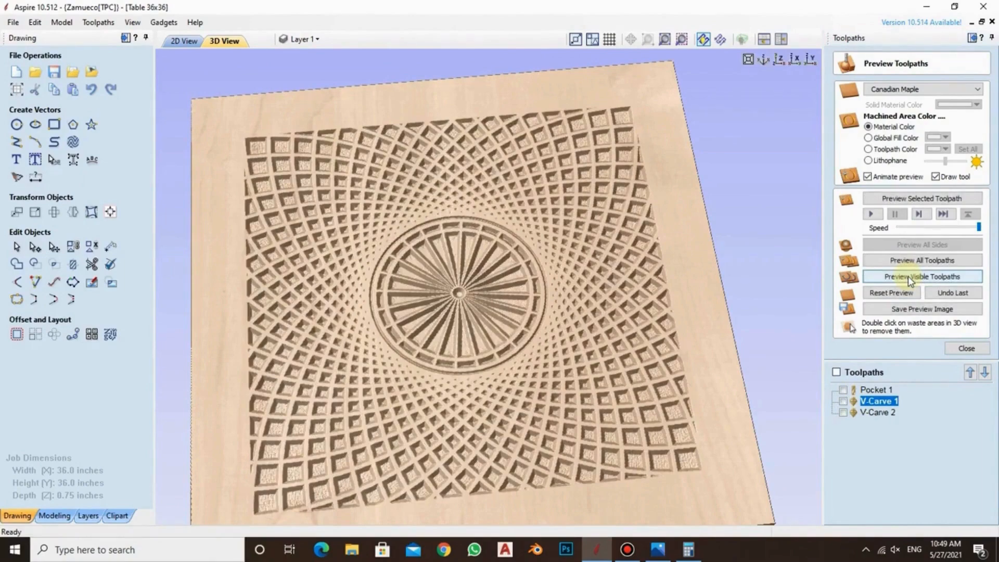
Preview Pocket 1 and V-Carve 2 together on blank material, leaving out V-Carve 1, and view the whole panel
left_click(843, 413)
left_click(844, 390)
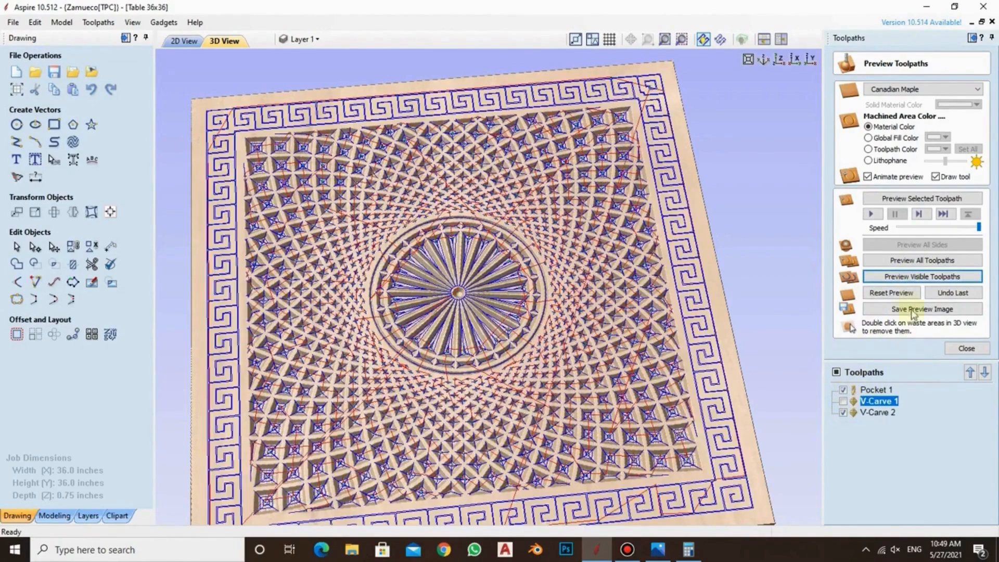
left_click(892, 292)
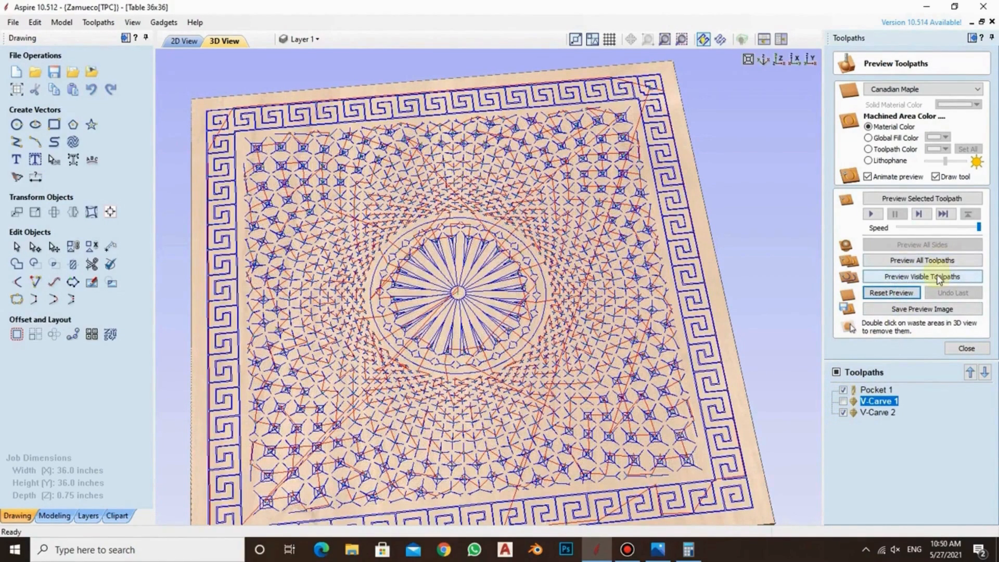
left_click(928, 279)
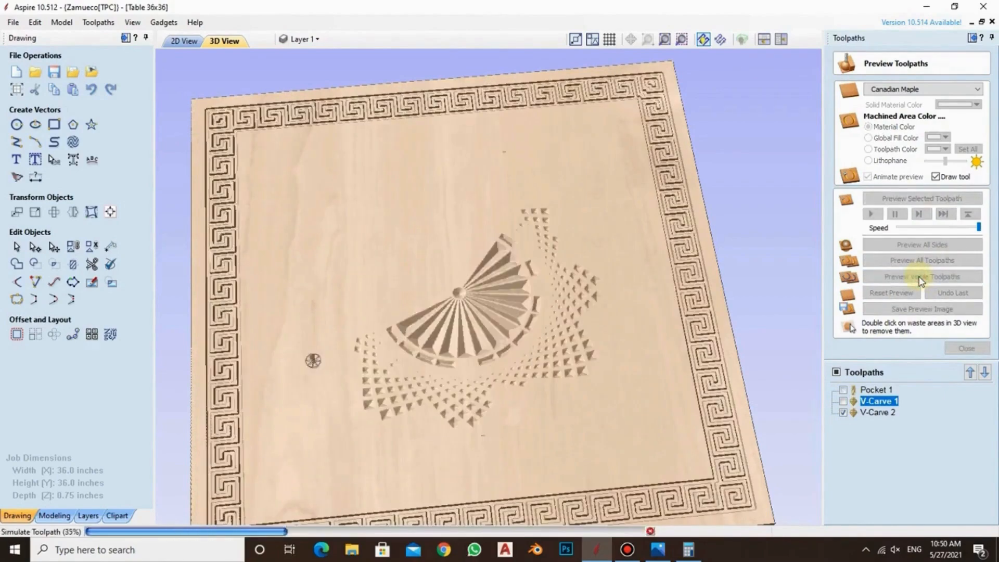
left_click_drag(648, 215, 342, 249)
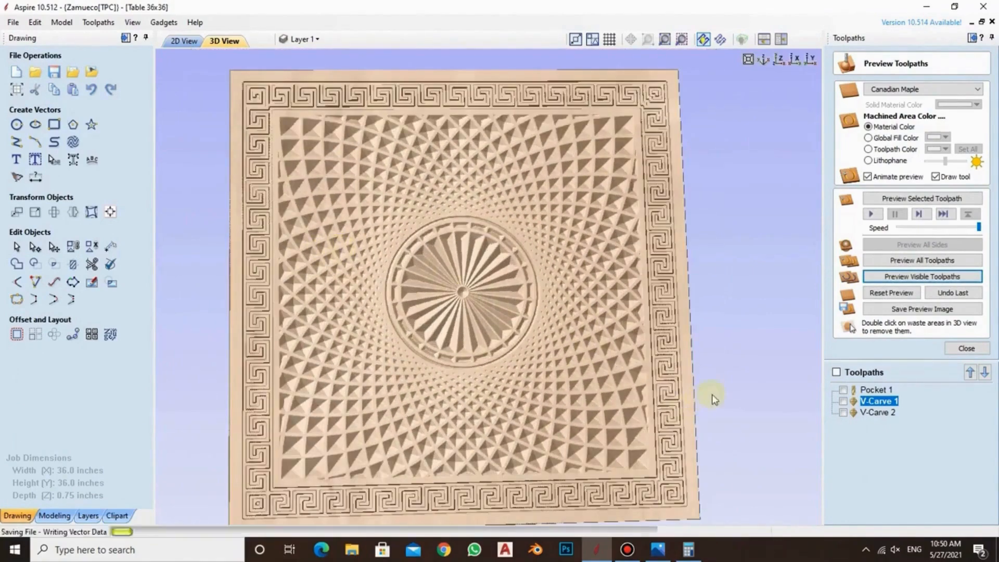
Show the machined areas in a global fill color and set that color to orange
left_click(869, 138)
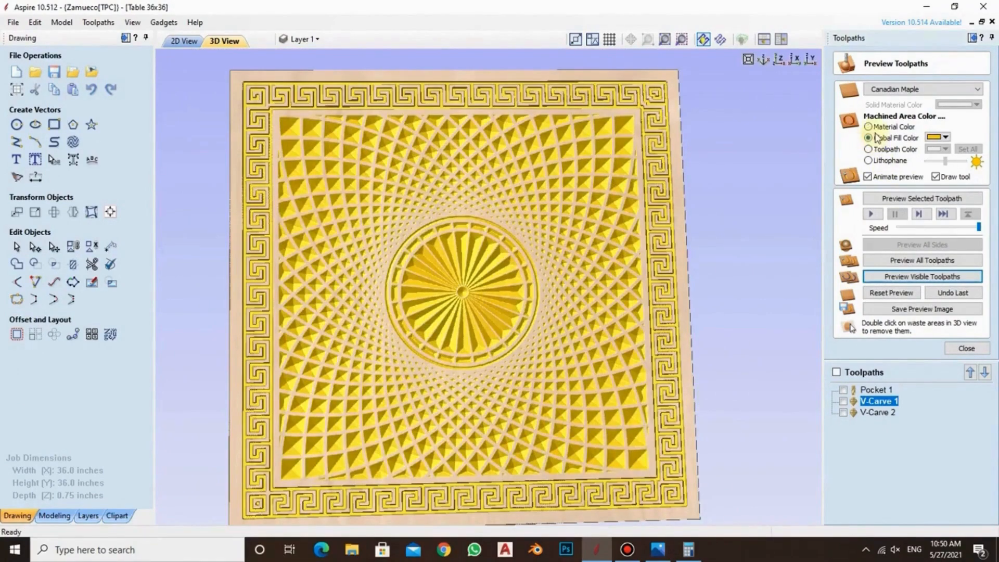
left_click(936, 137)
left_click(928, 179)
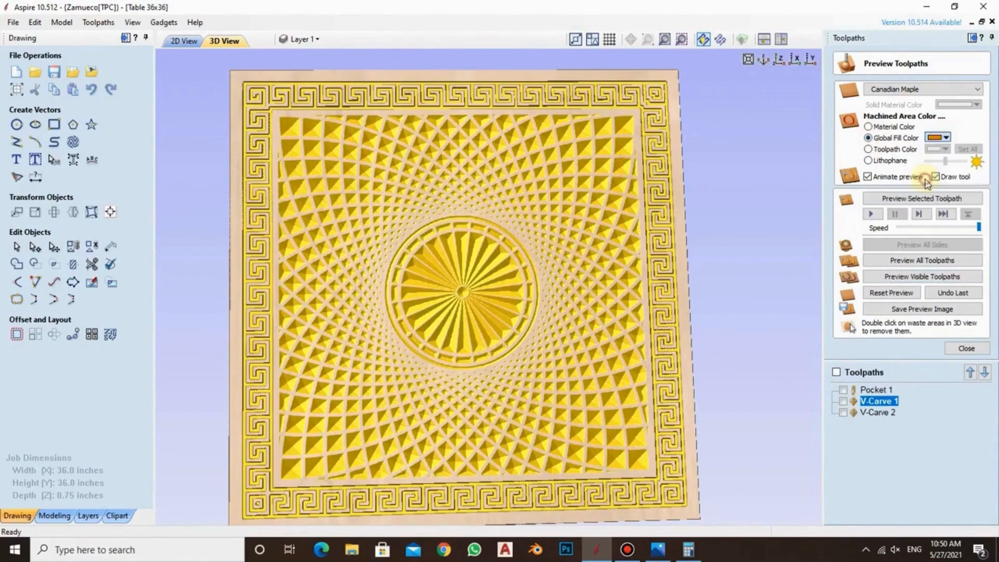
Try the Toolpath Color option for the machined areas, giving V-Carve 1 an olive color
left_click(869, 149)
left_click(937, 149)
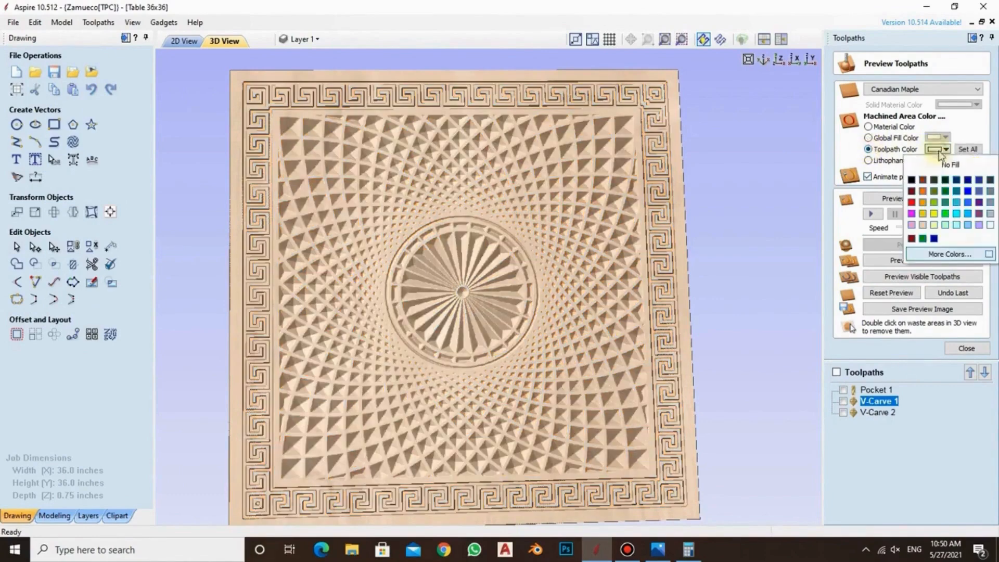
left_click(976, 213)
Try the Lithophane display with a lower light setting, and return the machined areas to the global fill color
left_click(869, 160)
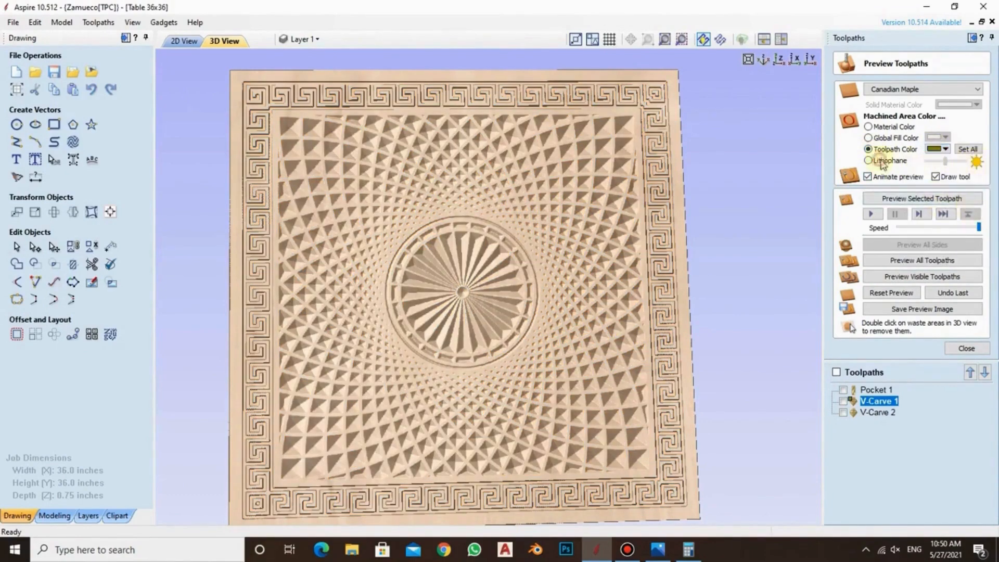
mouse_move(945, 162)
left_mouse_down()
mouse_move(964, 162)
mouse_move(932, 162)
left_mouse_up()
mouse_move(932, 162)
left_mouse_down()
mouse_move(947, 160)
mouse_move(938, 165)
left_mouse_up()
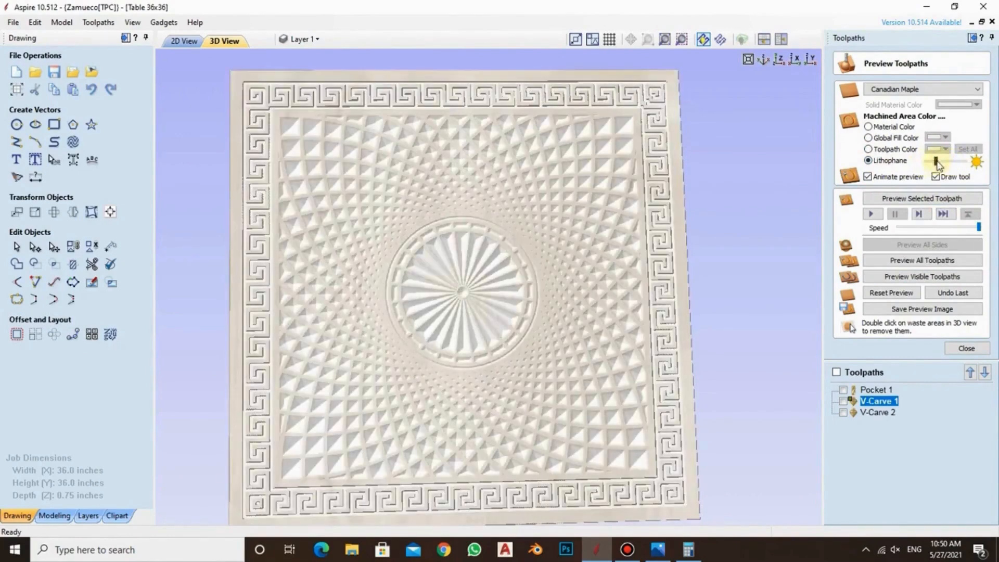
left_click(868, 138)
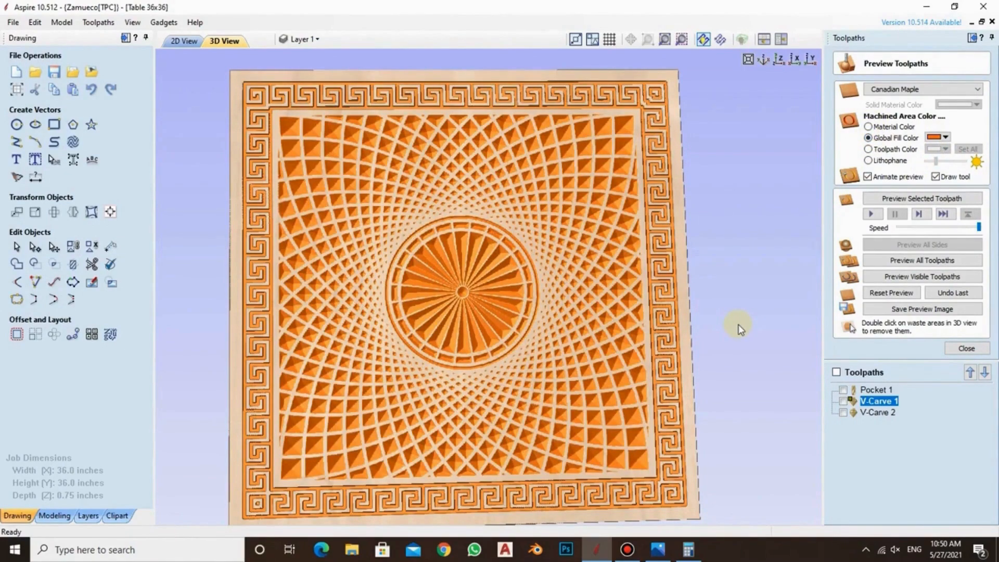
left_click_drag(725, 289, 639, 226)
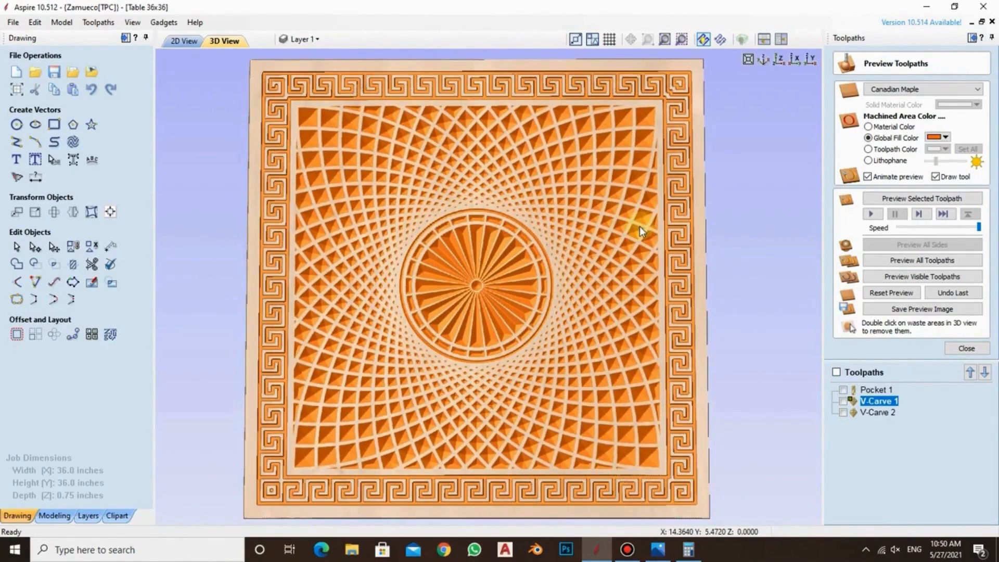